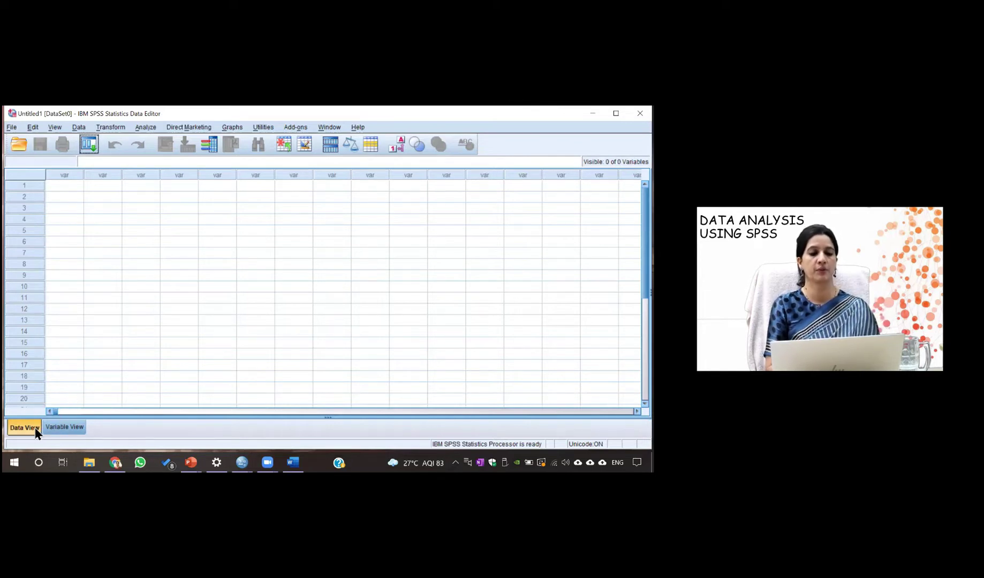
Switch the empty Untitled1 dataset to Variable View, then bring up the Windows Task View
{"action": "left_click", "coordinate": [50, 428]}
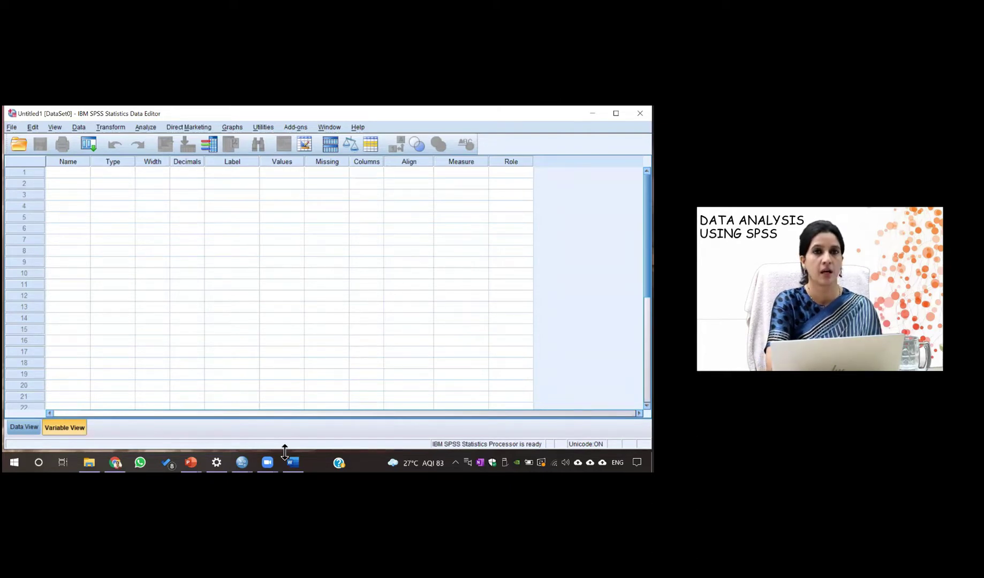
{"action": "key", "text": "super+Tab"}
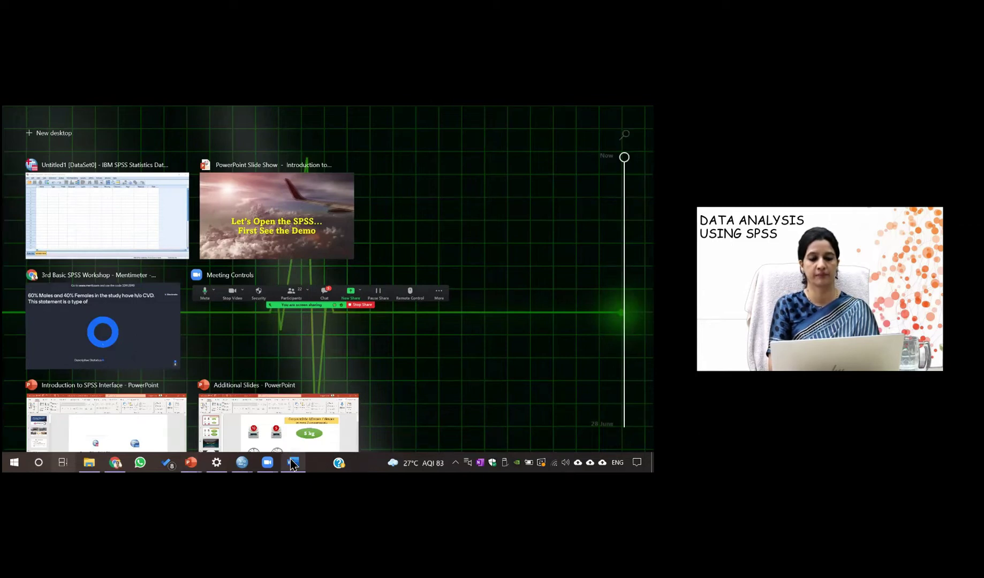
Bring up the Word question document and scroll to Demo 1's five variables to enter
{"action": "mouse_move", "coordinate": [293, 464]}
{"action": "left_click", "coordinate": [297, 434]}
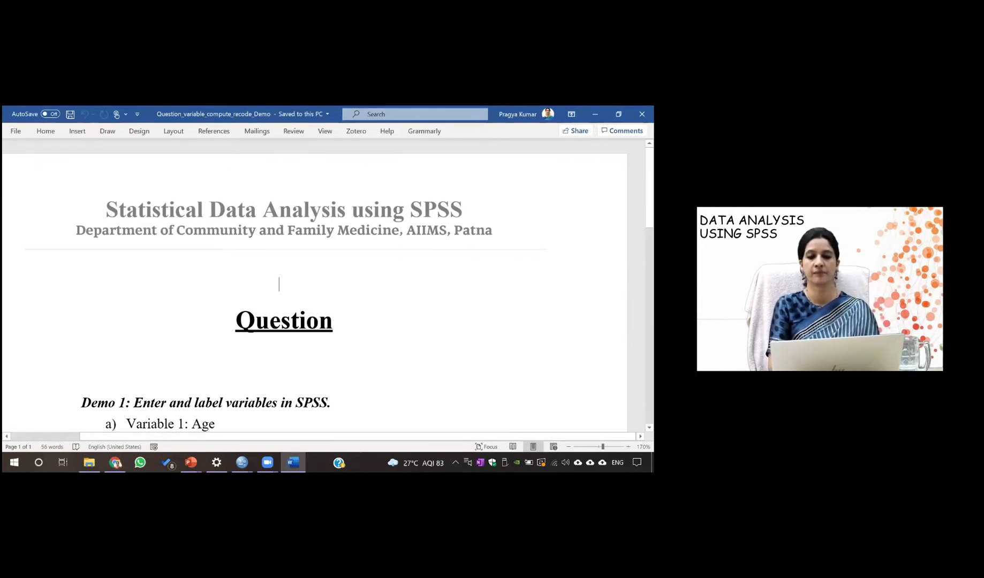
{"action": "scroll", "coordinate": [315, 289], "scroll_direction": "down", "scroll_amount": 3}
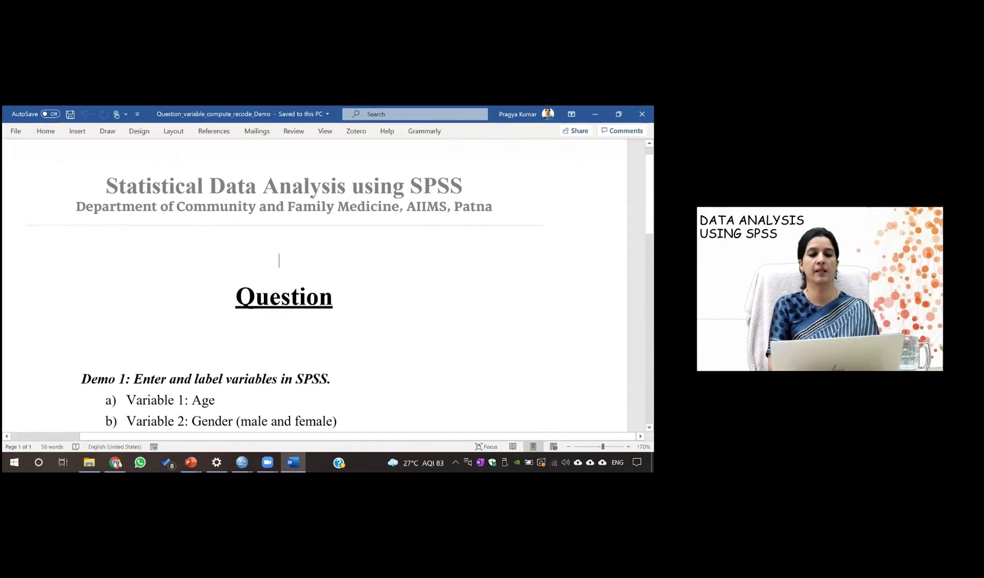
{"action": "scroll", "coordinate": [315, 289], "scroll_direction": "down", "scroll_amount": 3}
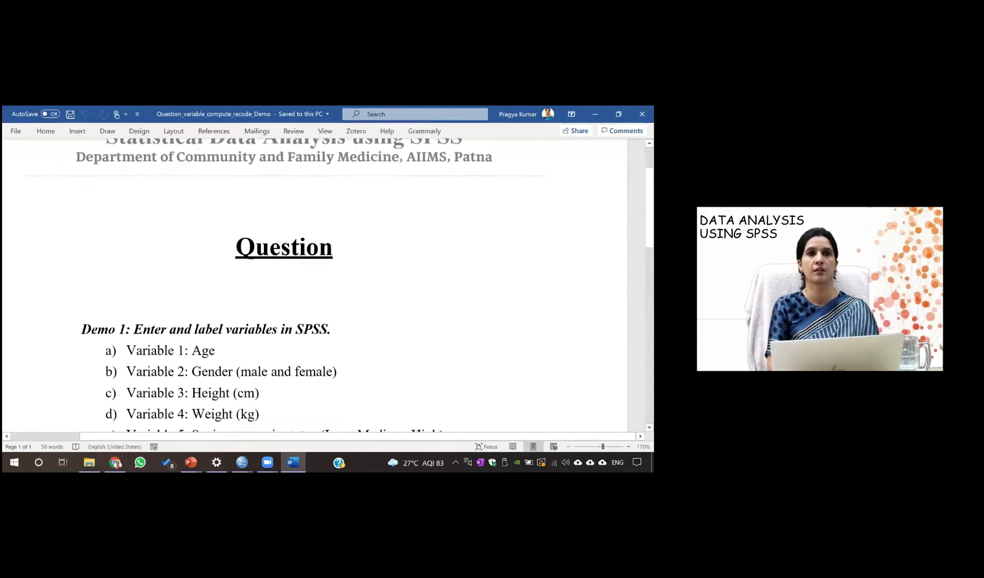
{"action": "scroll", "coordinate": [315, 289], "scroll_direction": "down", "scroll_amount": 2}
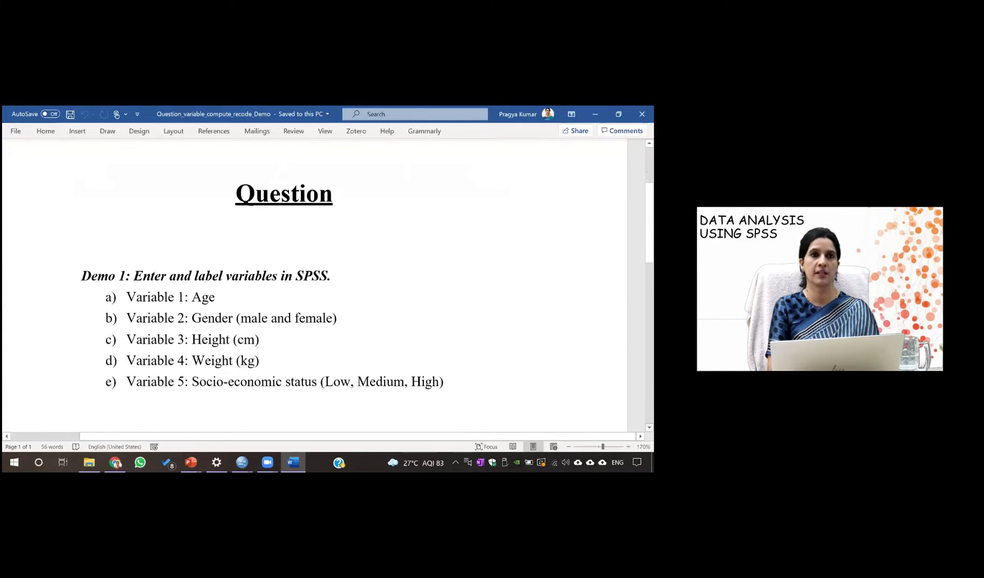
{"action": "scroll", "coordinate": [279, 141], "scroll_direction": "down", "scroll_amount": 1}
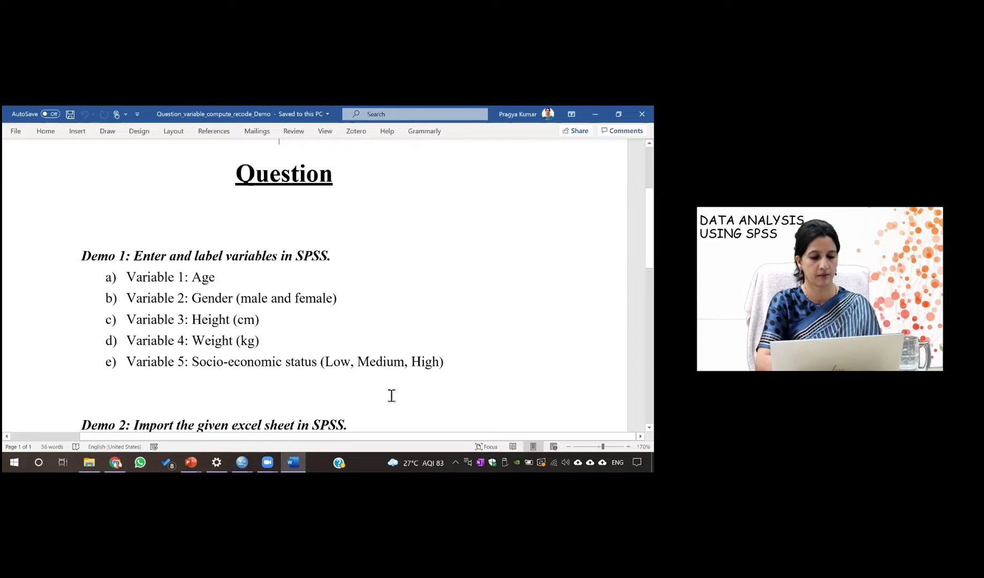
Back in Untitled1, name the first variable age and open its Variable Type settings
{"action": "mouse_move", "coordinate": [243, 461]}
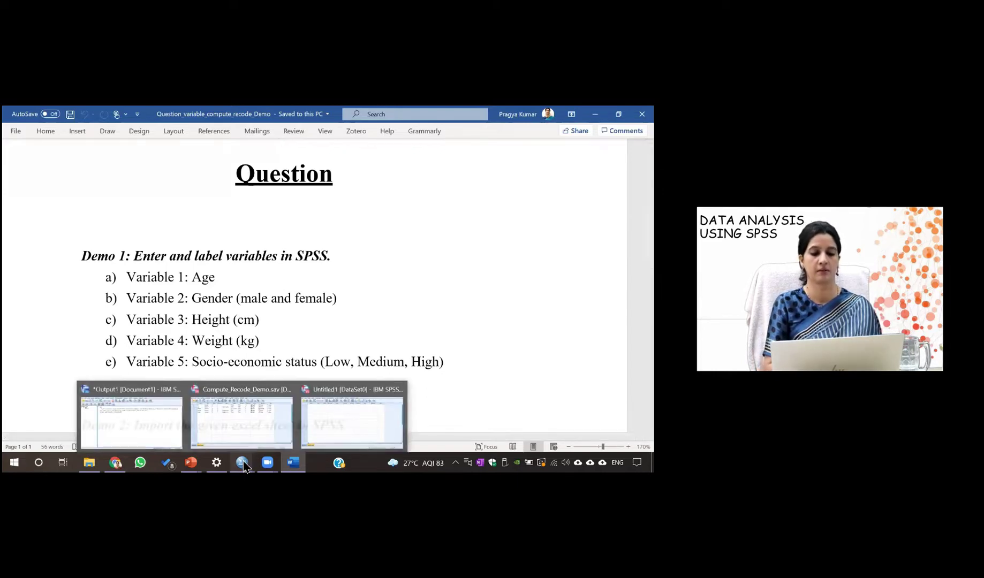
{"action": "left_click", "coordinate": [347, 419]}
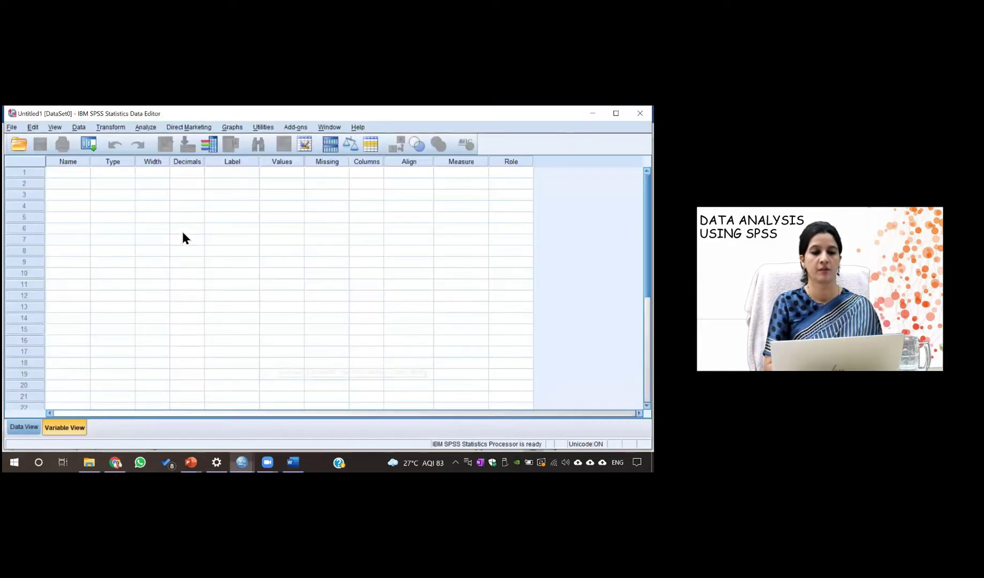
{"action": "left_click", "coordinate": [73, 172]}
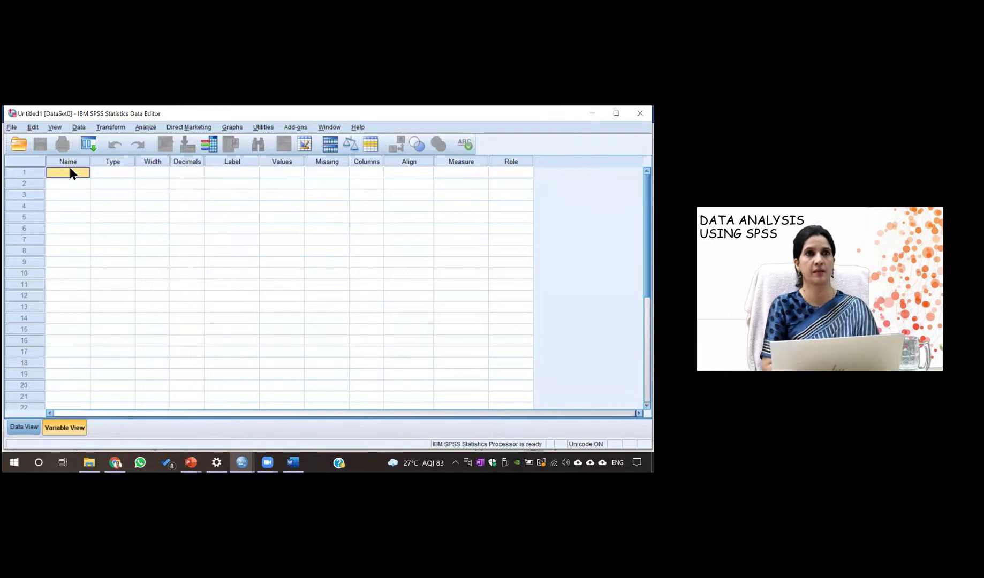
{"action": "type", "text": "age"}
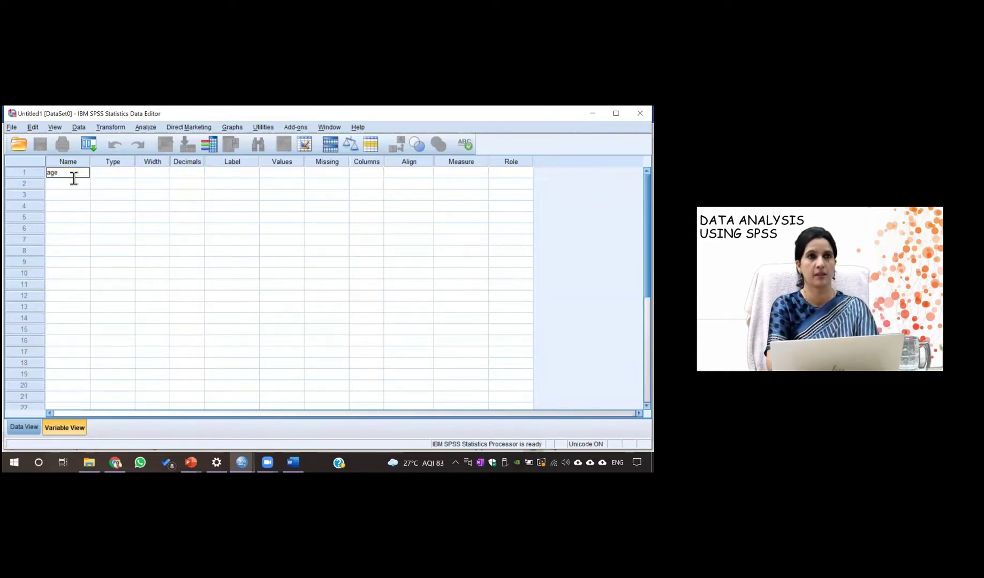
{"action": "left_click", "coordinate": [105, 173]}
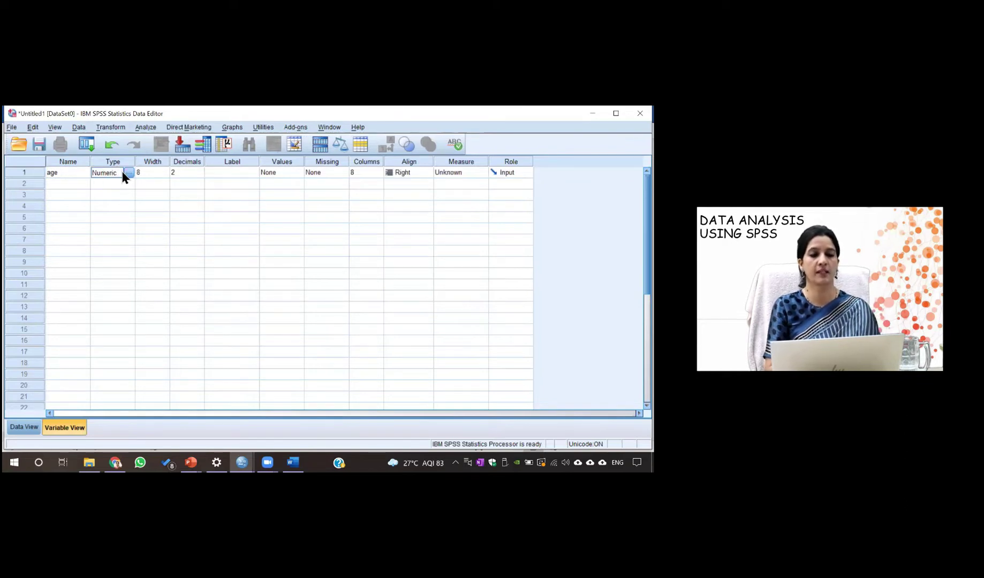
{"action": "left_click", "coordinate": [128, 173]}
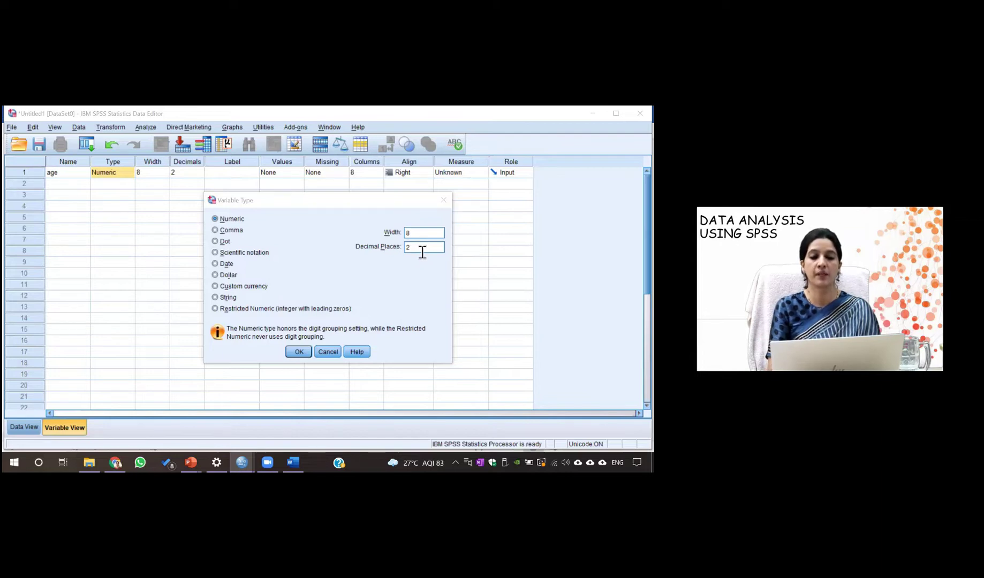
Make age a Numeric variable with 0 decimal places
{"action": "left_click", "coordinate": [423, 253]}
{"action": "key", "text": "BackSpace"}
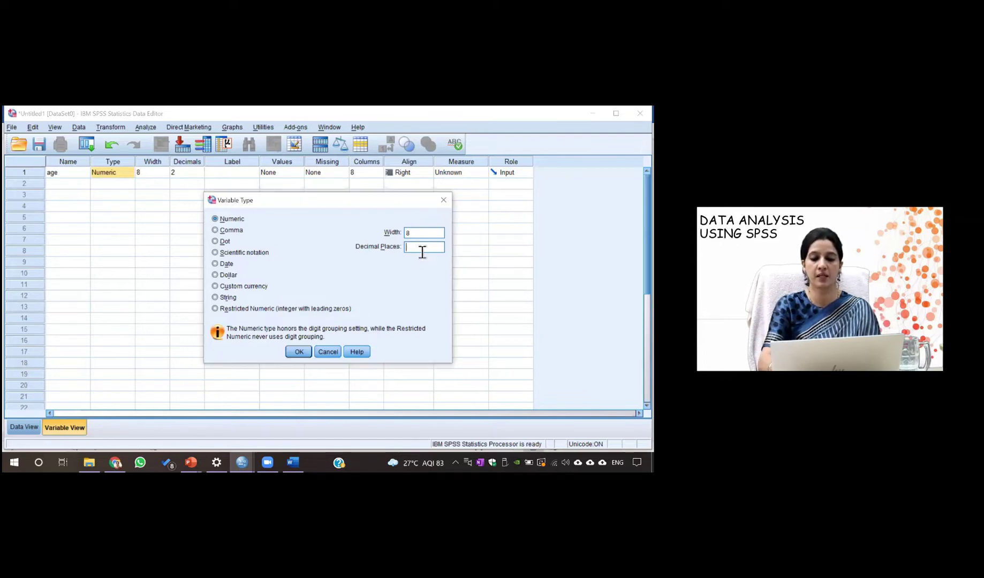
{"action": "type", "text": "0"}
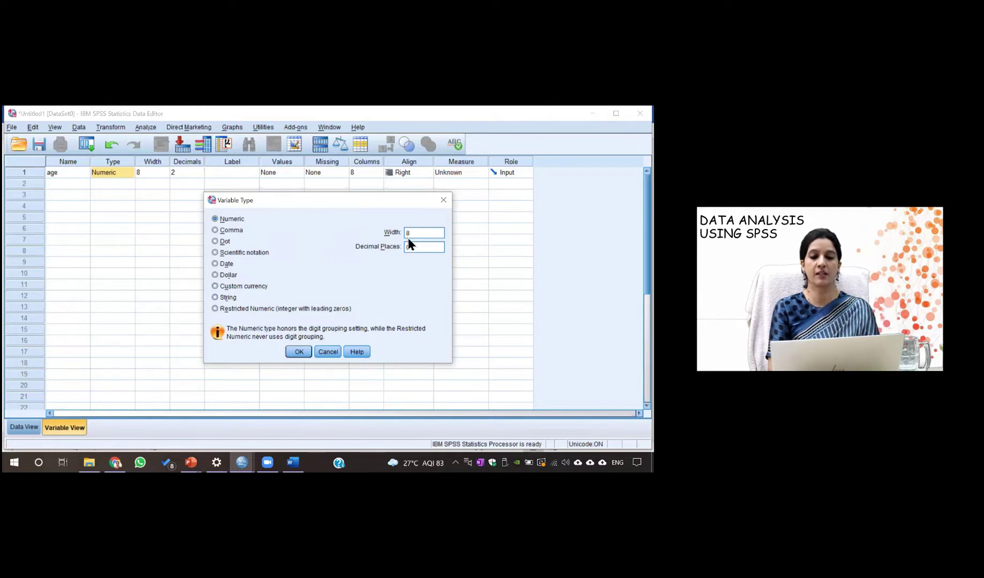
{"action": "left_click", "coordinate": [215, 298]}
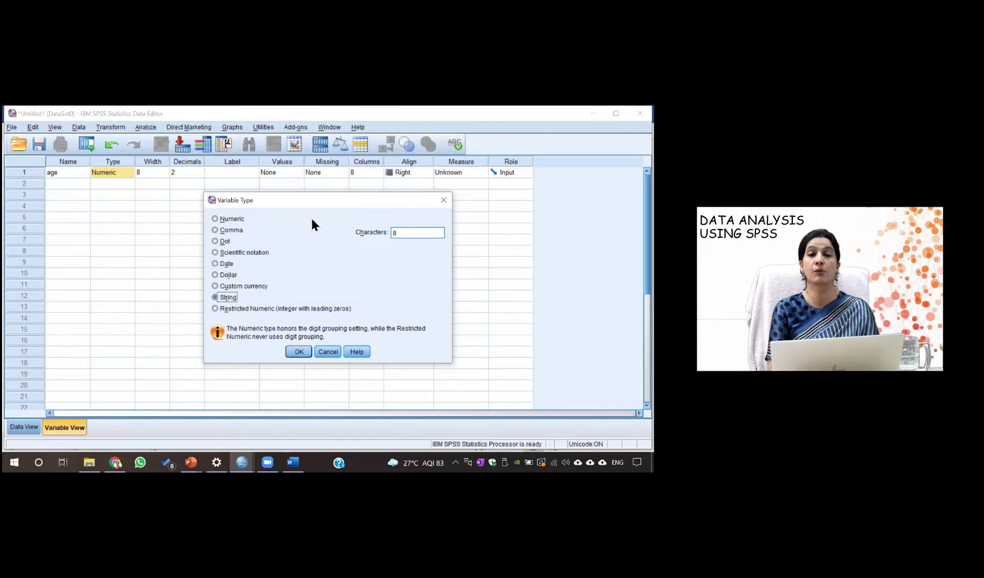
{"action": "left_click", "coordinate": [215, 219]}
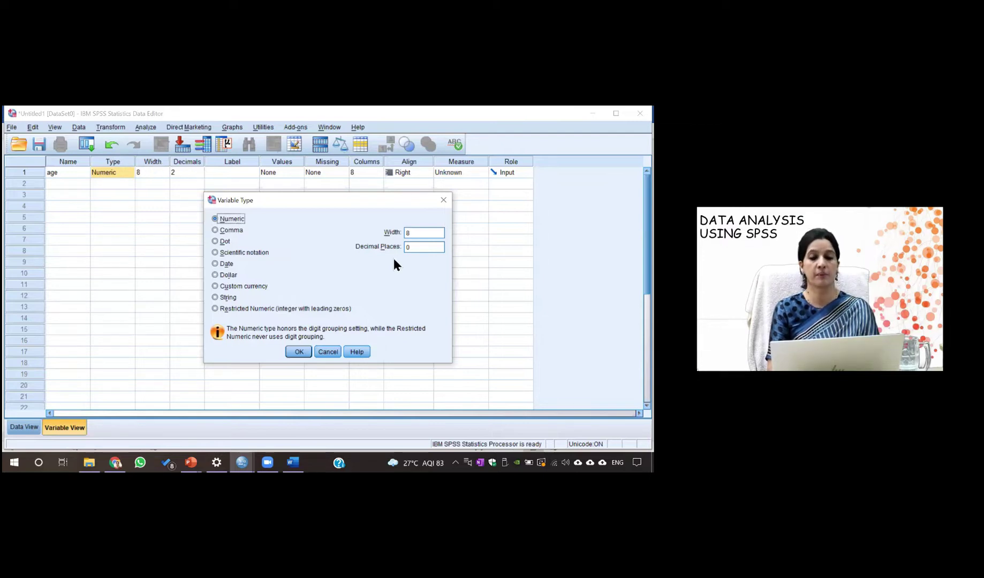
{"action": "left_click", "coordinate": [298, 352]}
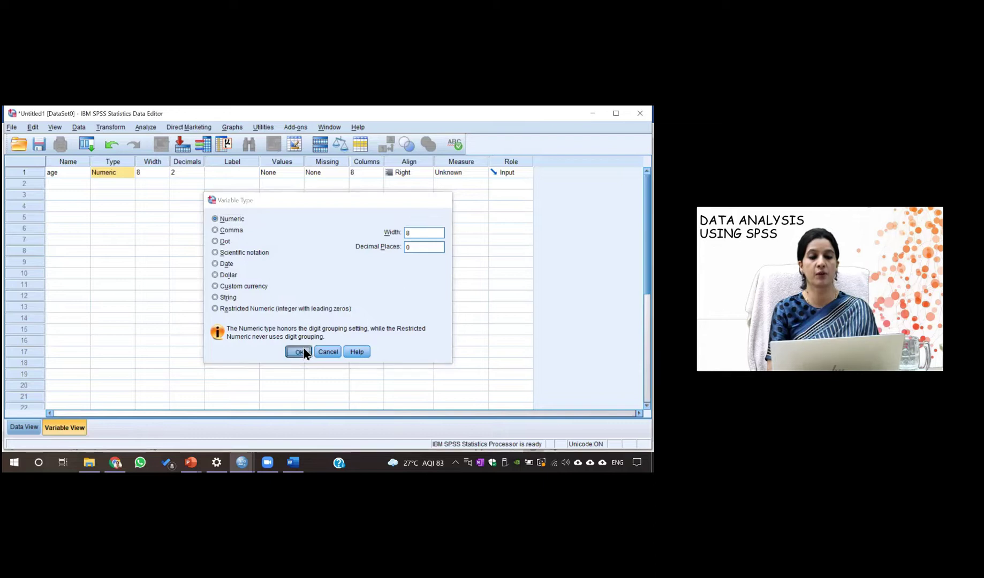
{"action": "left_click", "coordinate": [228, 172]}
Label age as 'age in years', leaving its value labels empty
{"action": "left_click", "coordinate": [234, 173]}
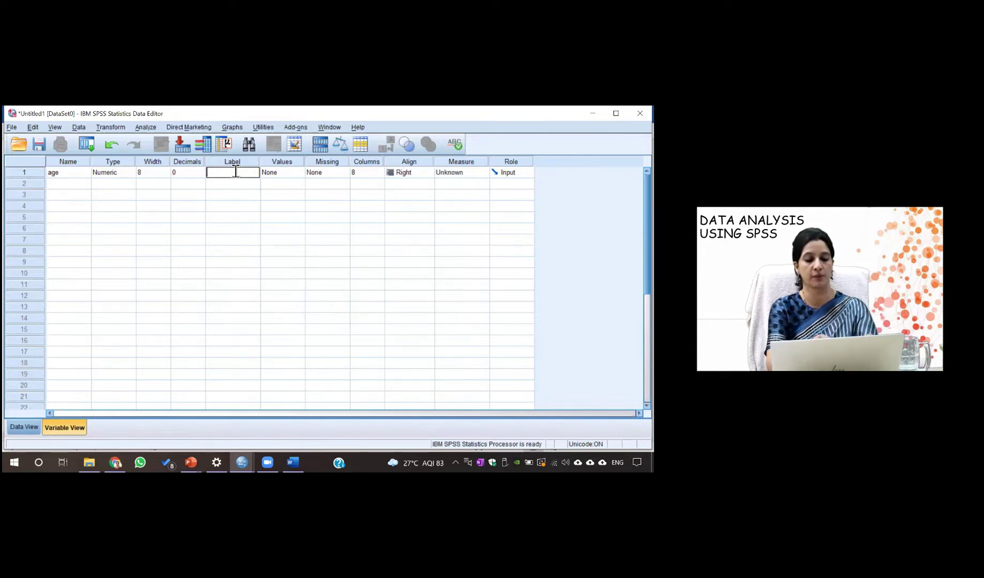
{"action": "type", "text": "age in years"}
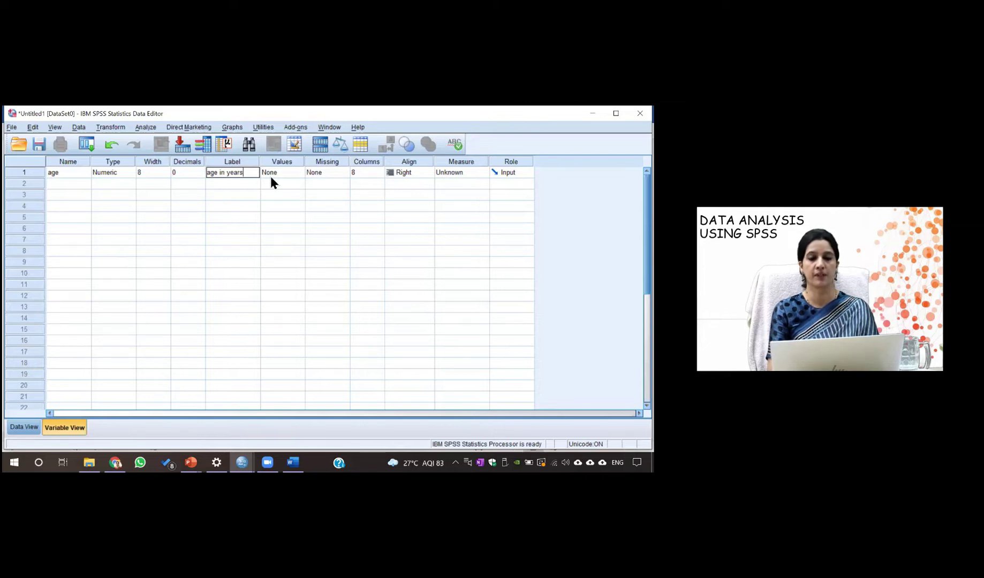
{"action": "left_click", "coordinate": [301, 173]}
{"action": "left_click", "coordinate": [301, 173]}
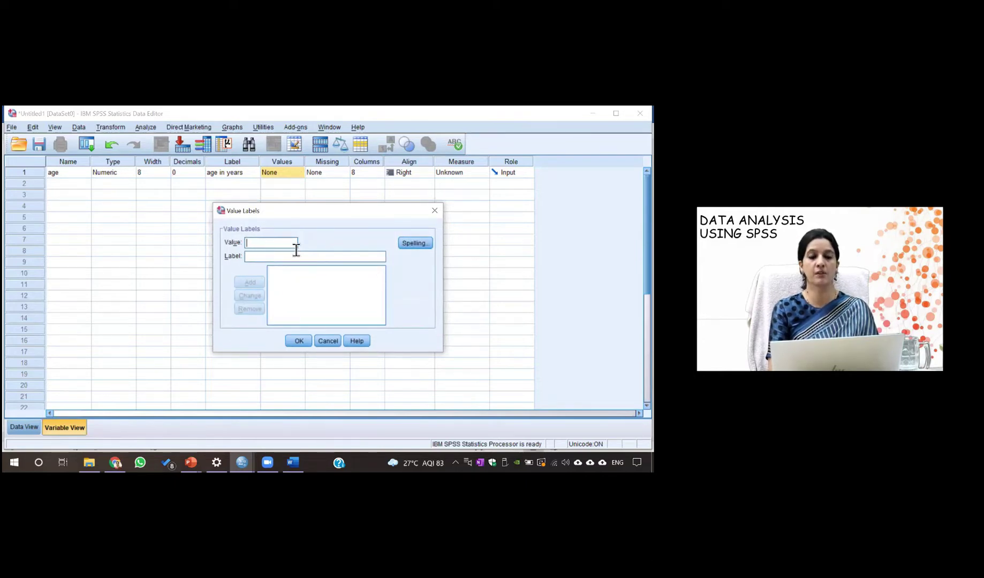
{"action": "left_click", "coordinate": [435, 211]}
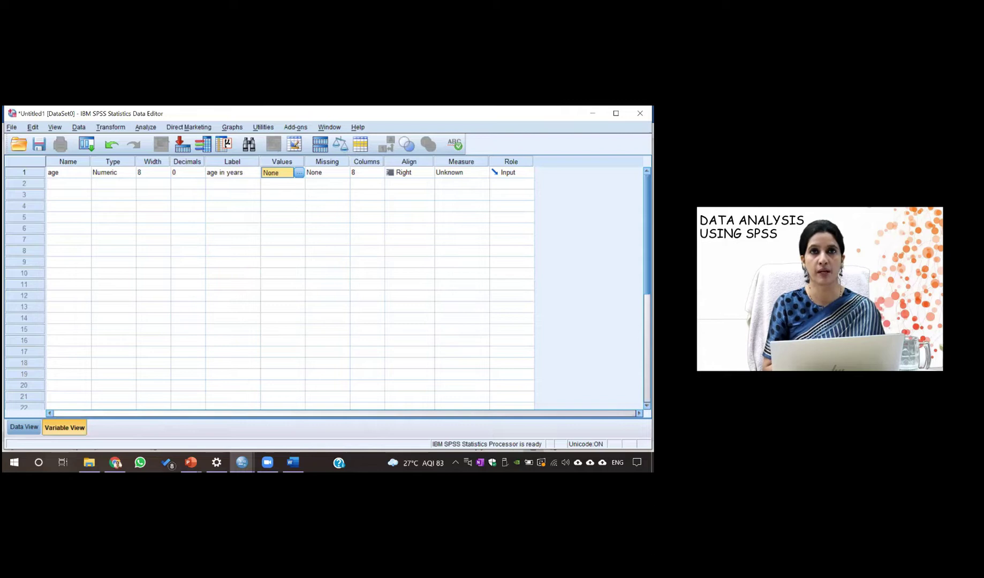
{"action": "left_click", "coordinate": [464, 173]}
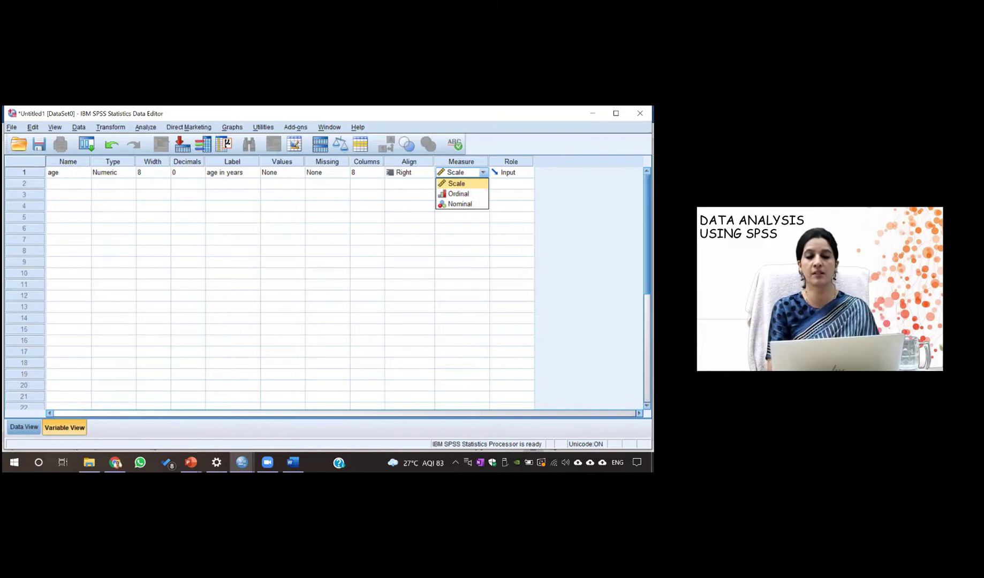
Set age's measurement level to Scale and its role to None
{"action": "key", "text": "Escape"}
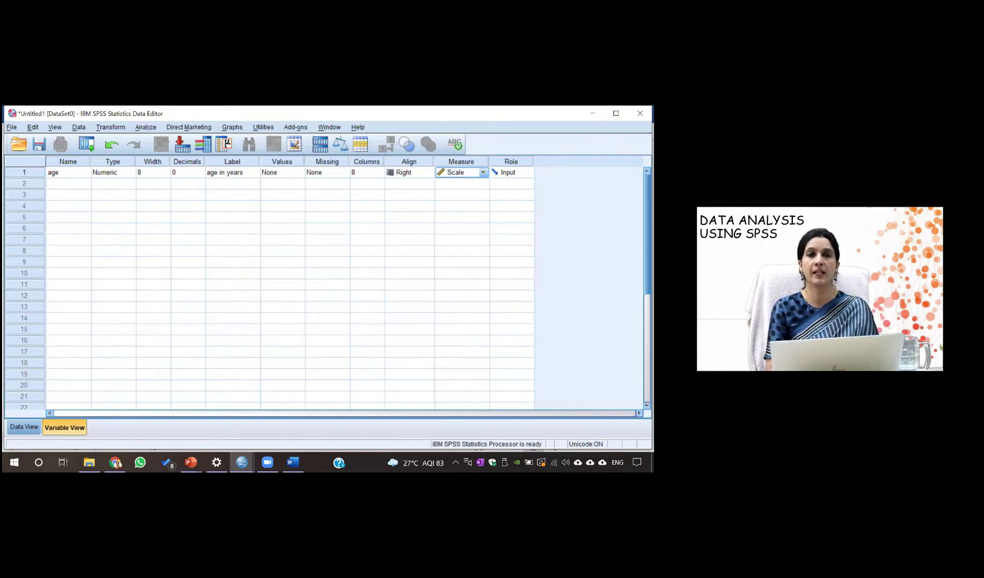
{"action": "left_click", "coordinate": [528, 173]}
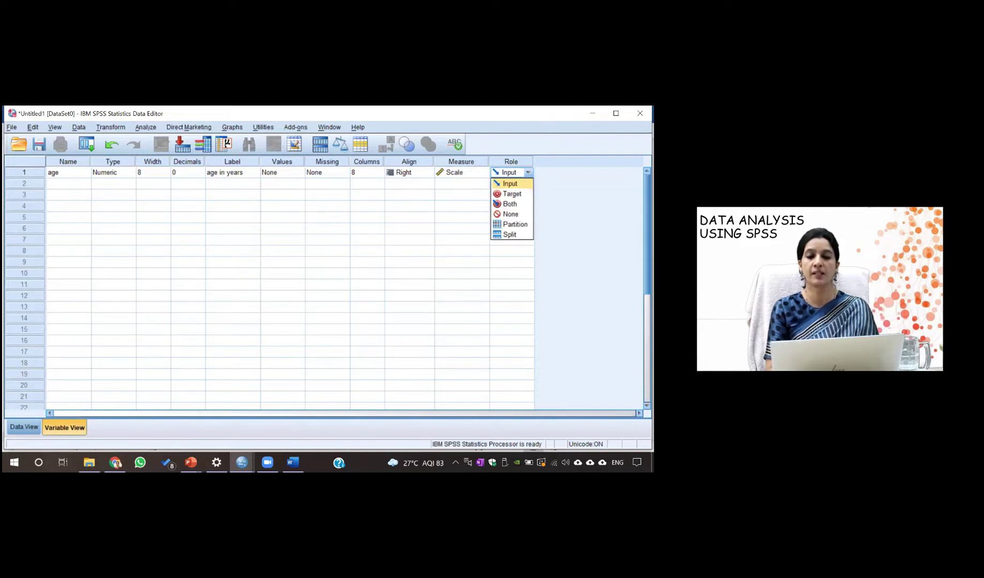
{"action": "key", "text": "Return"}
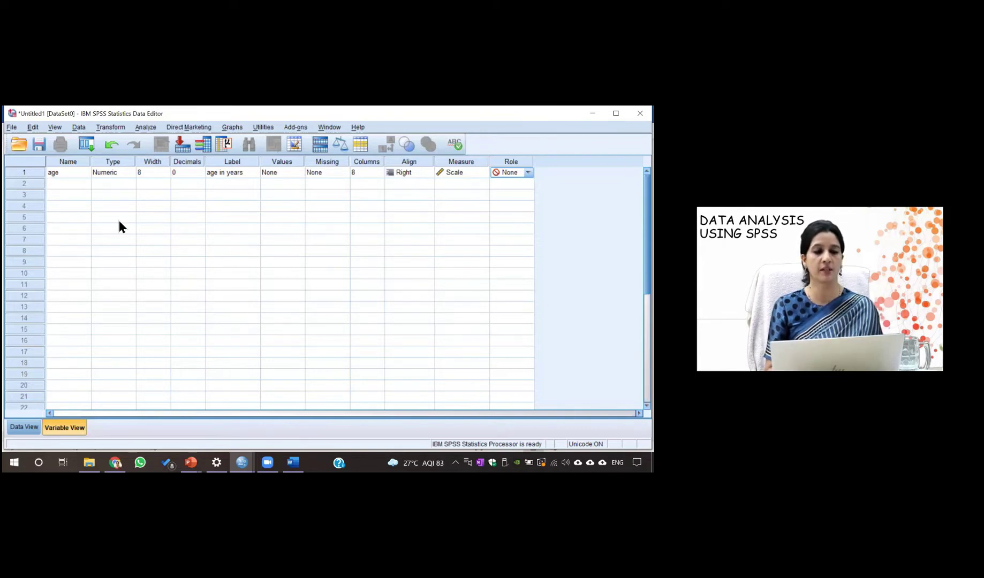
Create the gender variable with 0 decimals and label 'gender of study subjects'
{"action": "left_click", "coordinate": [75, 188]}
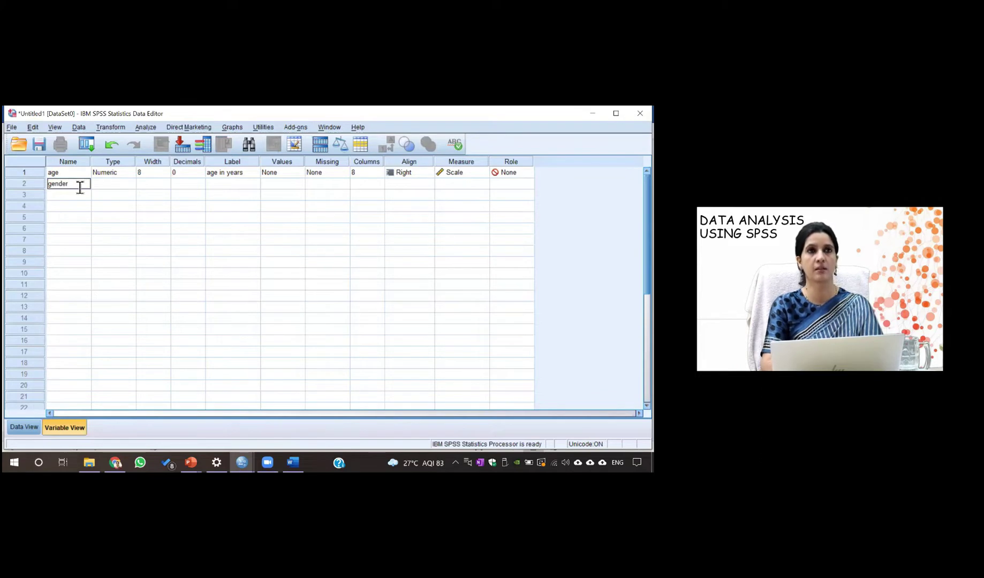
{"action": "left_click", "coordinate": [113, 187]}
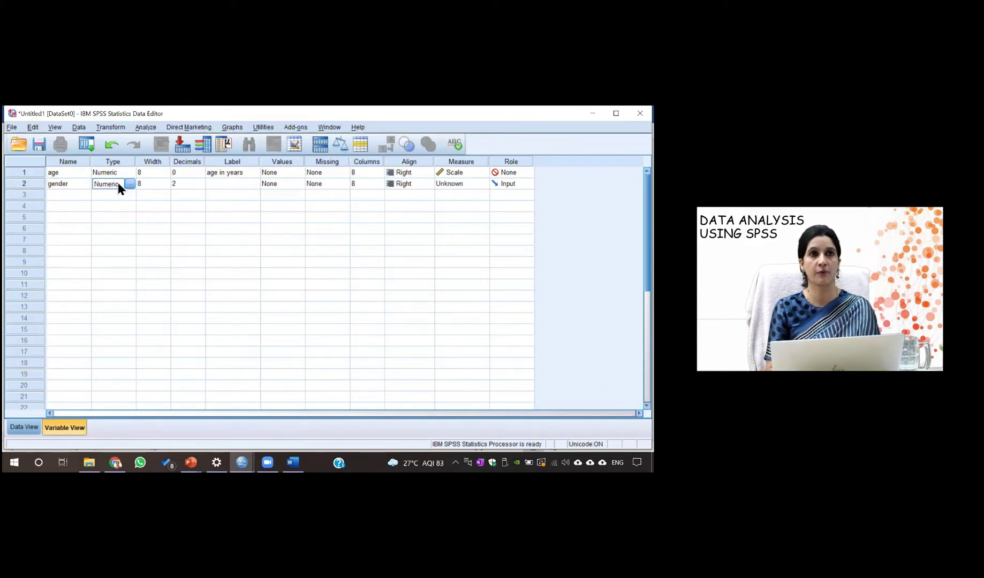
{"action": "left_click", "coordinate": [182, 184]}
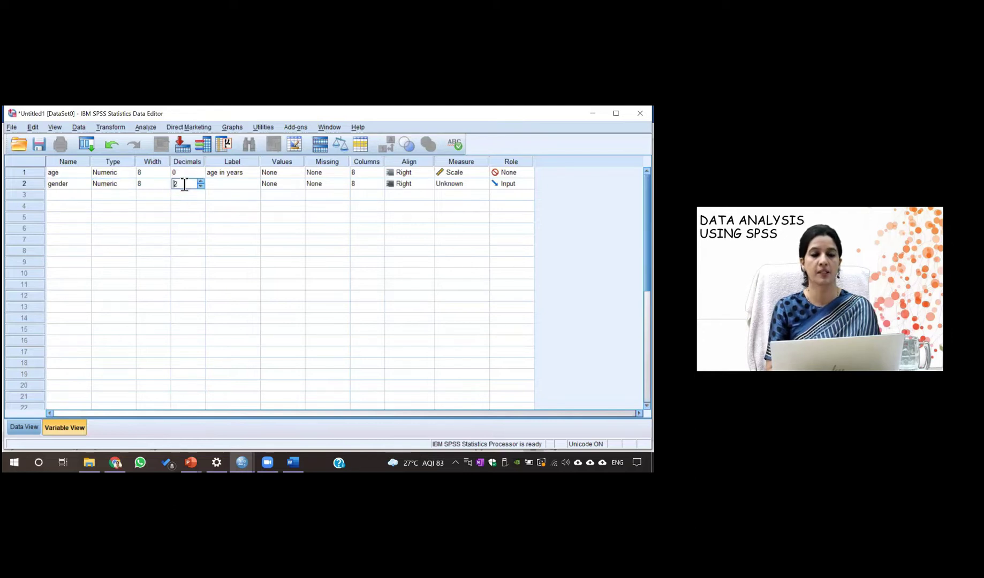
{"action": "key", "text": "BackSpace"}
{"action": "type", "text": "0"}
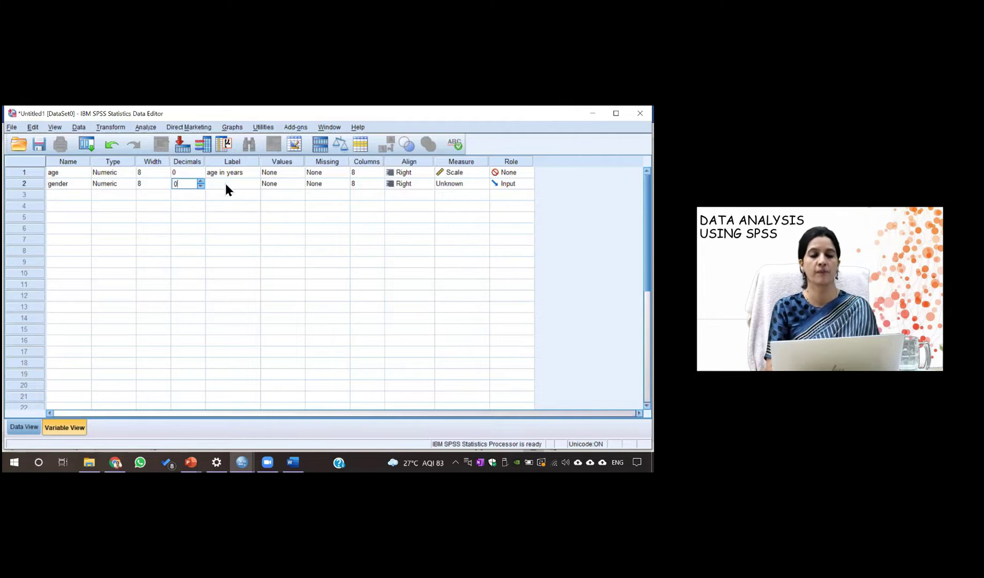
{"action": "left_click", "coordinate": [226, 185]}
{"action": "type", "text": "gender"}
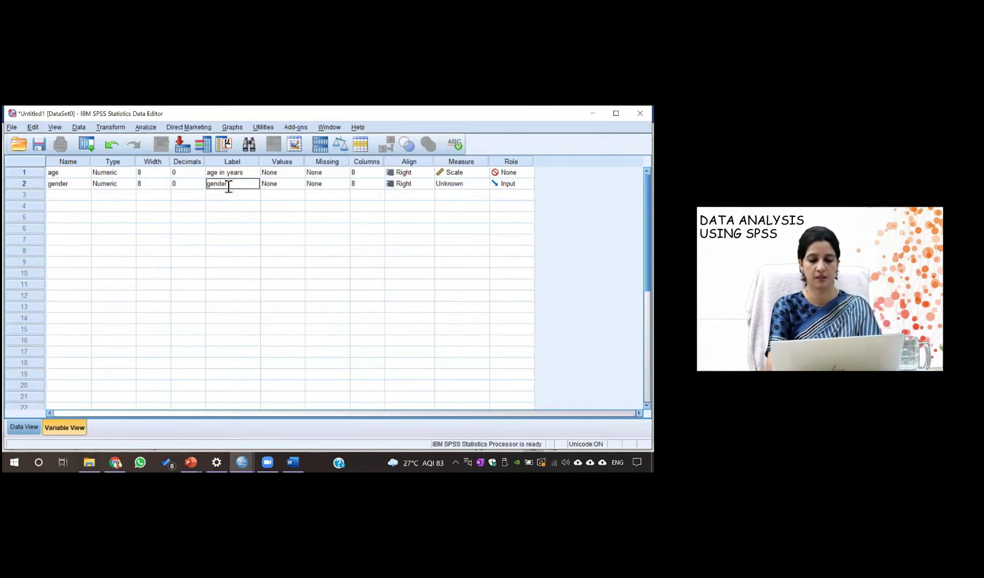
{"action": "type", "text": " of stud"}
{"action": "type", "text": "y subjects"}
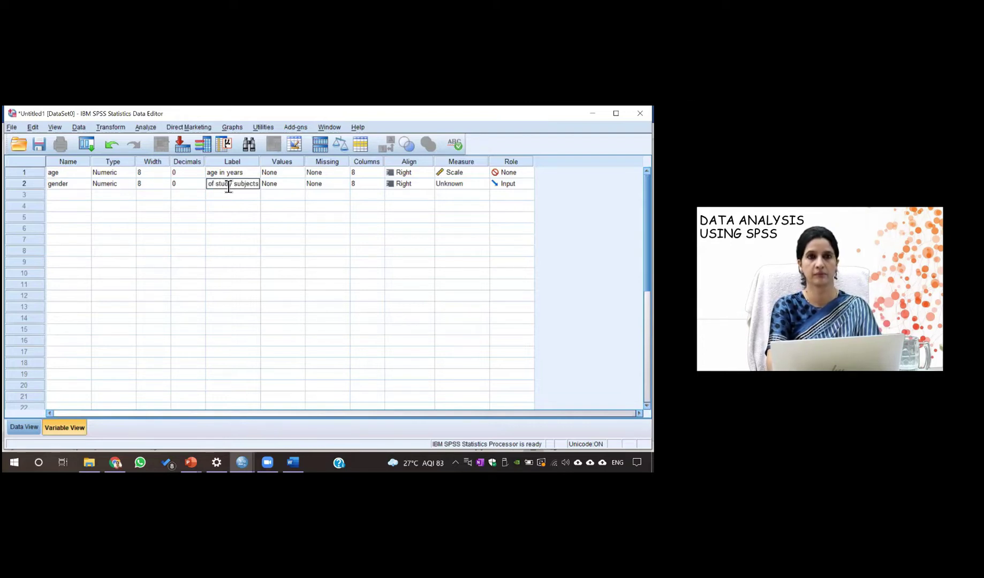
{"action": "left_click", "coordinate": [287, 183]}
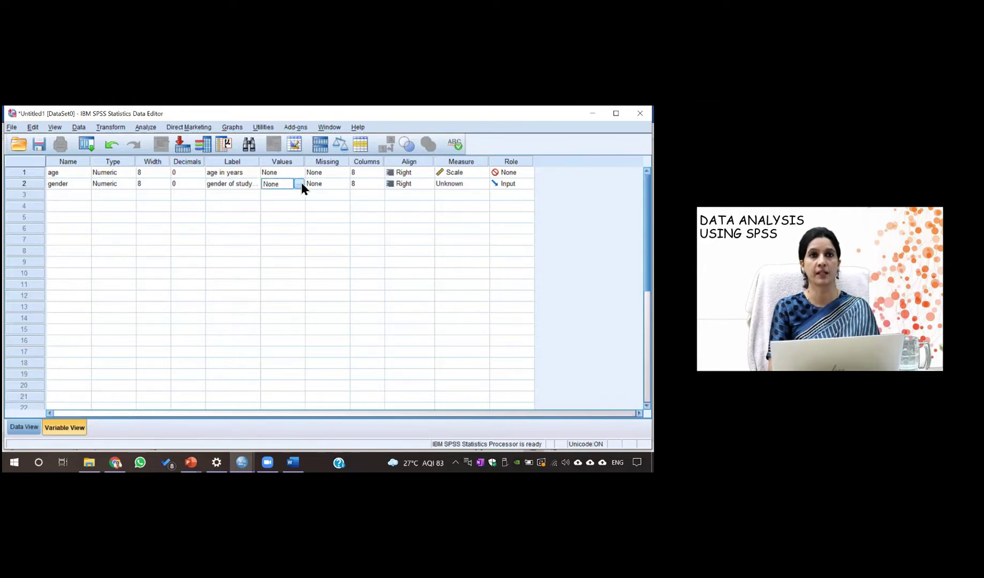
Give gender the value labels 1 = Female and 2 = male, then review them
{"action": "left_click", "coordinate": [299, 183]}
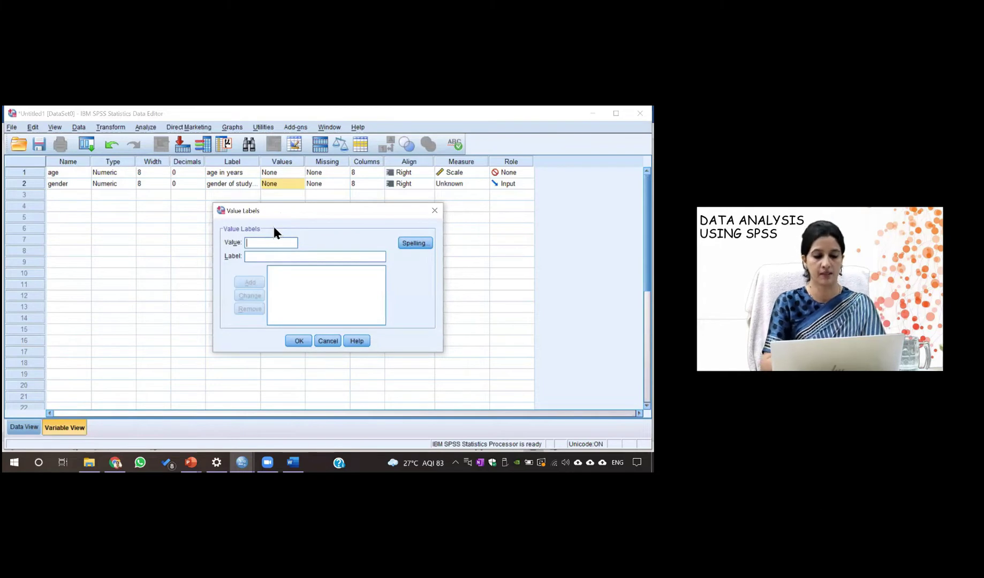
{"action": "left_click", "coordinate": [265, 258]}
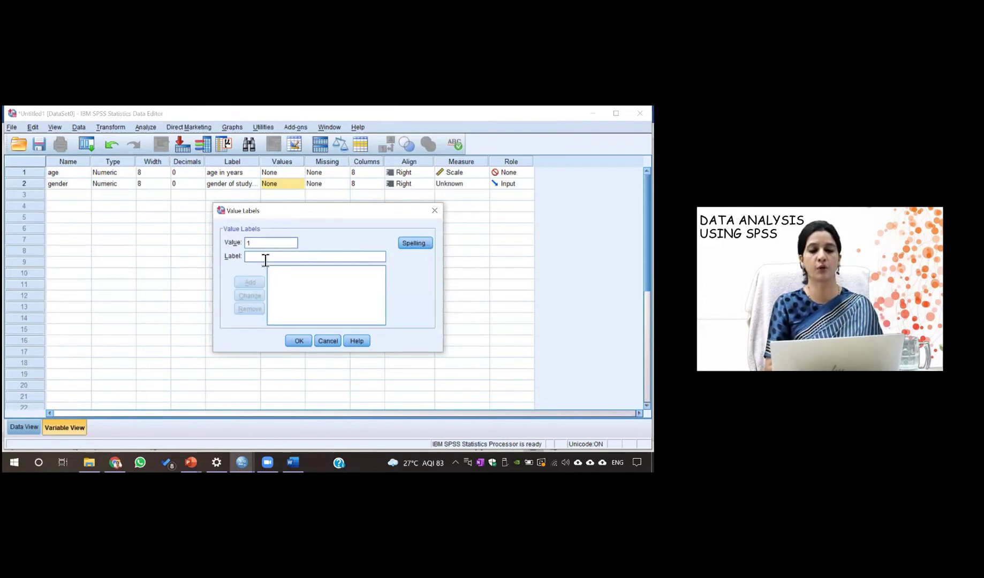
{"action": "type", "text": "Feam"}
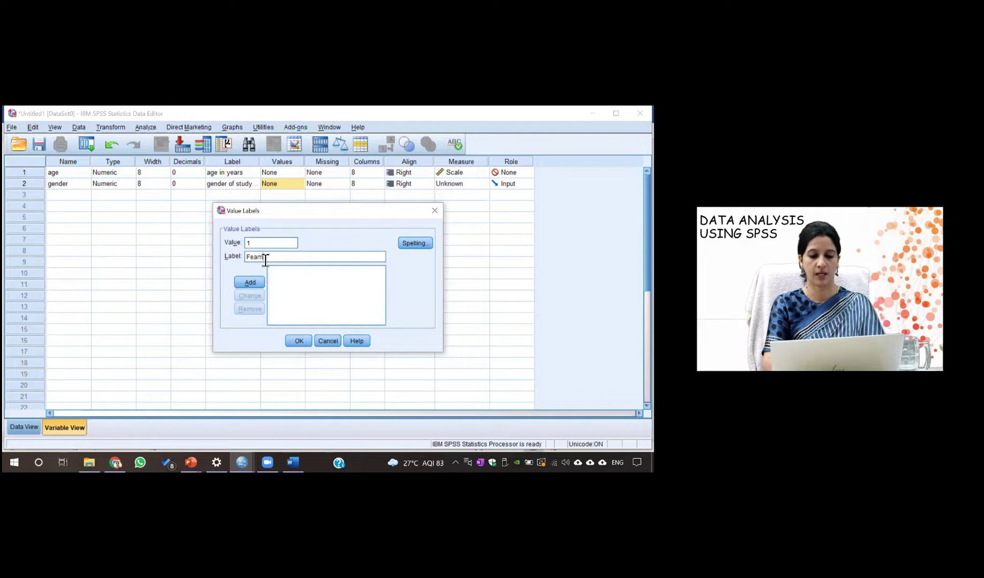
{"action": "type", "text": "le"}
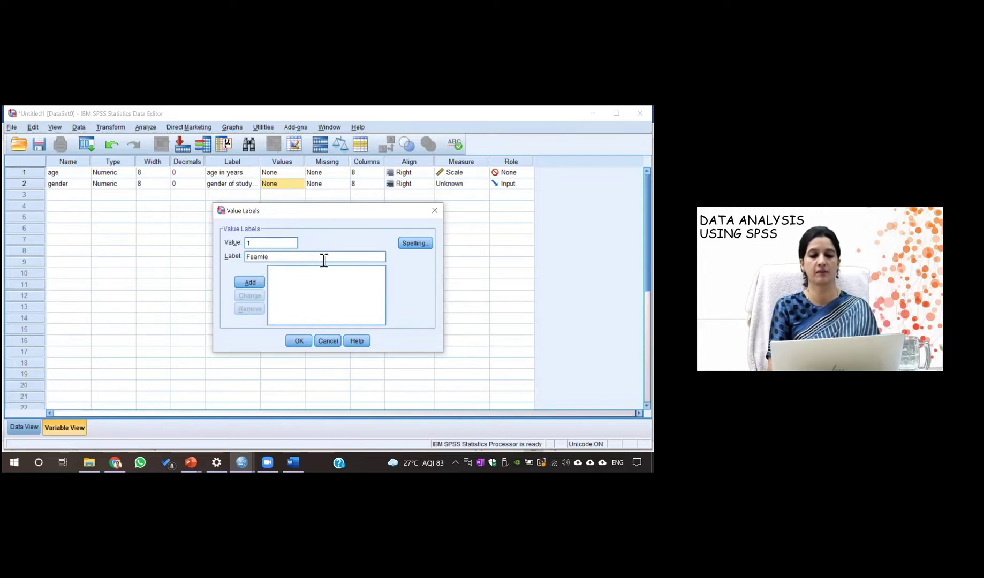
{"action": "key", "text": "BackSpace"}
{"action": "key", "text": "BackSpace"}
{"action": "key", "text": "BackSpace"}
{"action": "key", "text": "BackSpace"}
{"action": "key", "text": "BackSpace"}
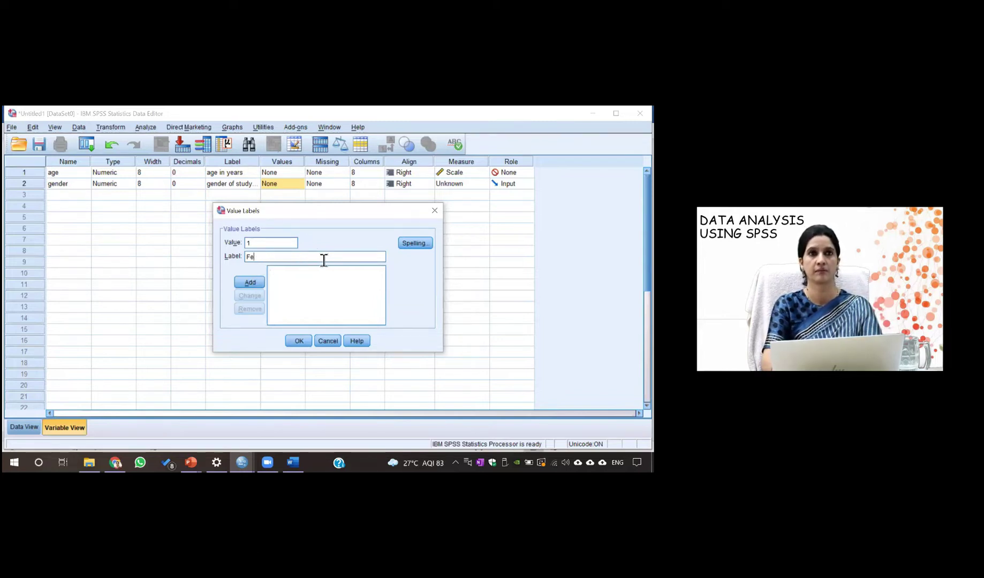
{"action": "type", "text": "emale"}
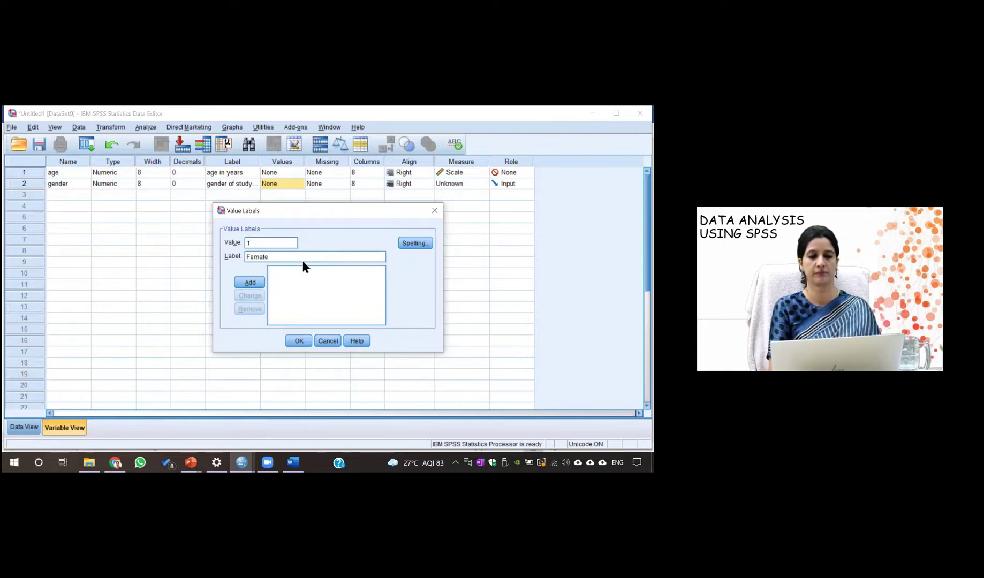
{"action": "left_click", "coordinate": [260, 280]}
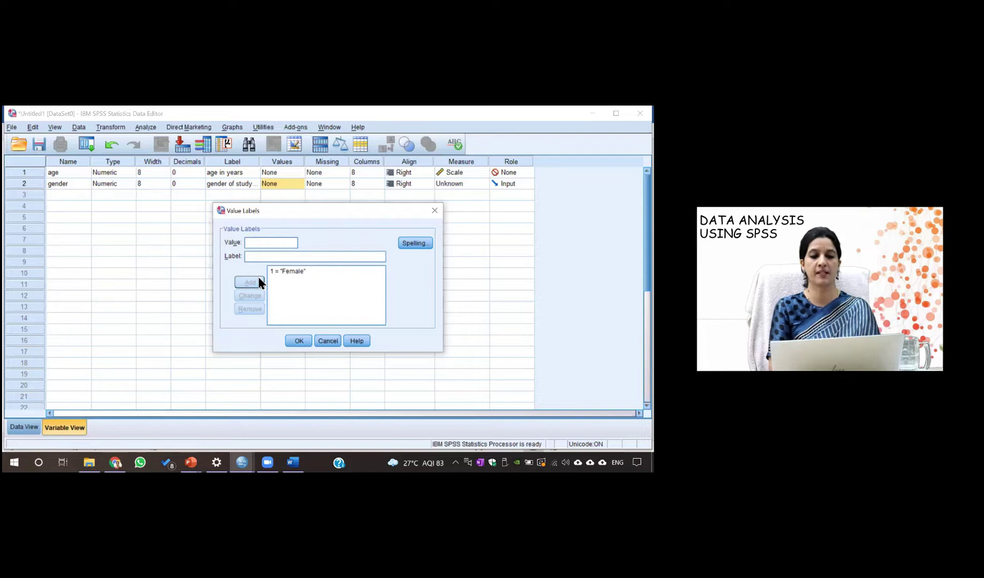
{"action": "type", "text": "2"}
{"action": "left_click", "coordinate": [263, 261]}
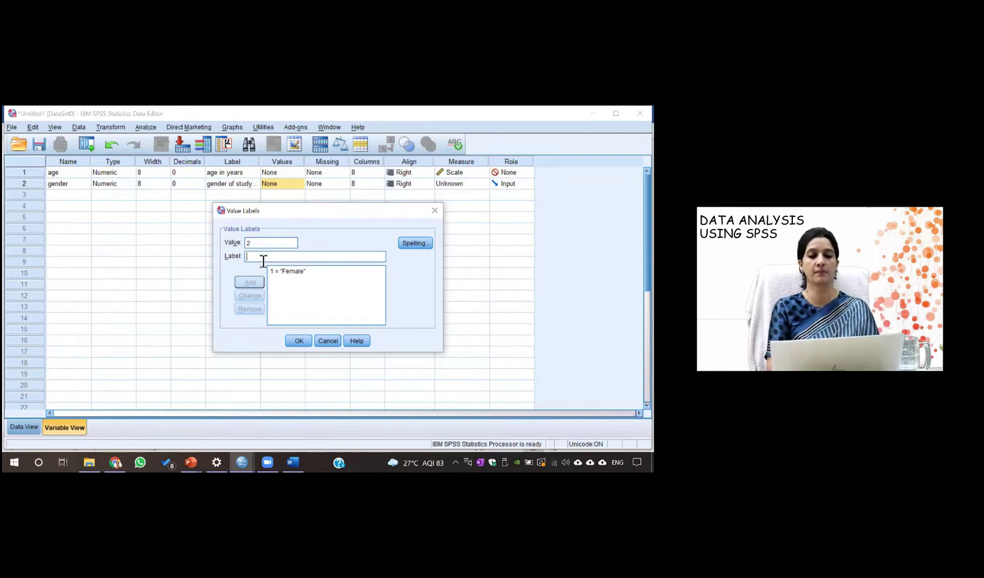
{"action": "type", "text": "male"}
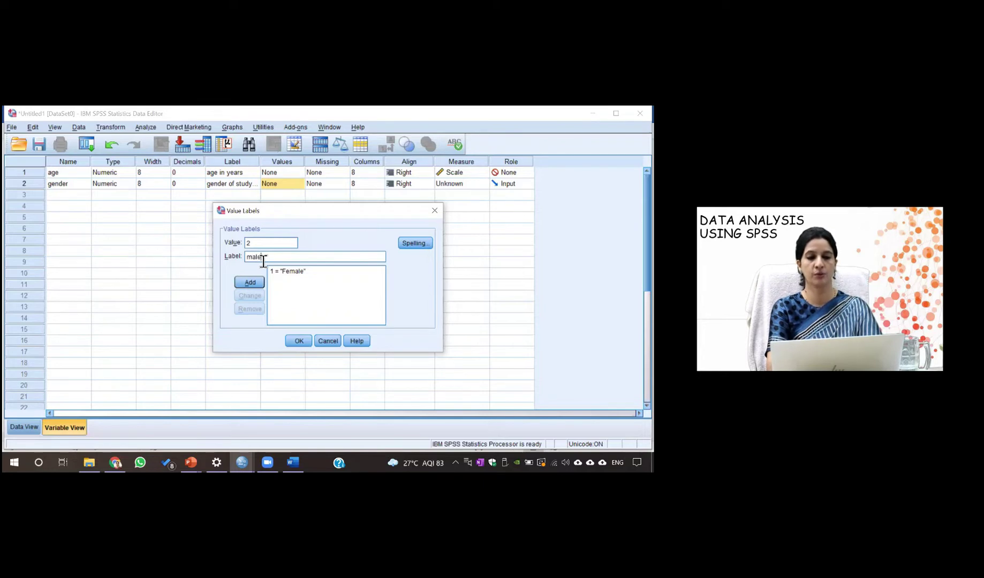
{"action": "left_click", "coordinate": [255, 285]}
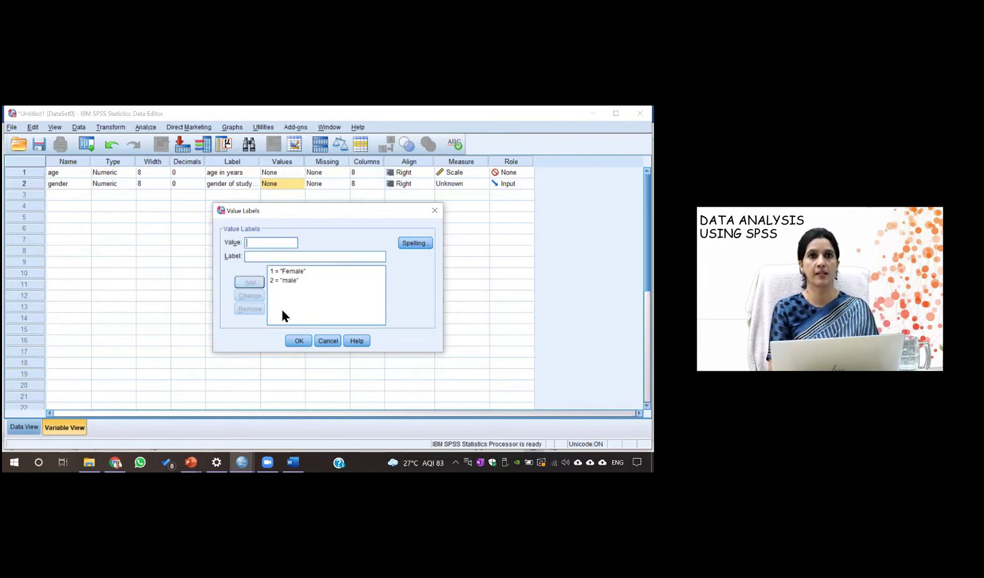
{"action": "left_click", "coordinate": [299, 342]}
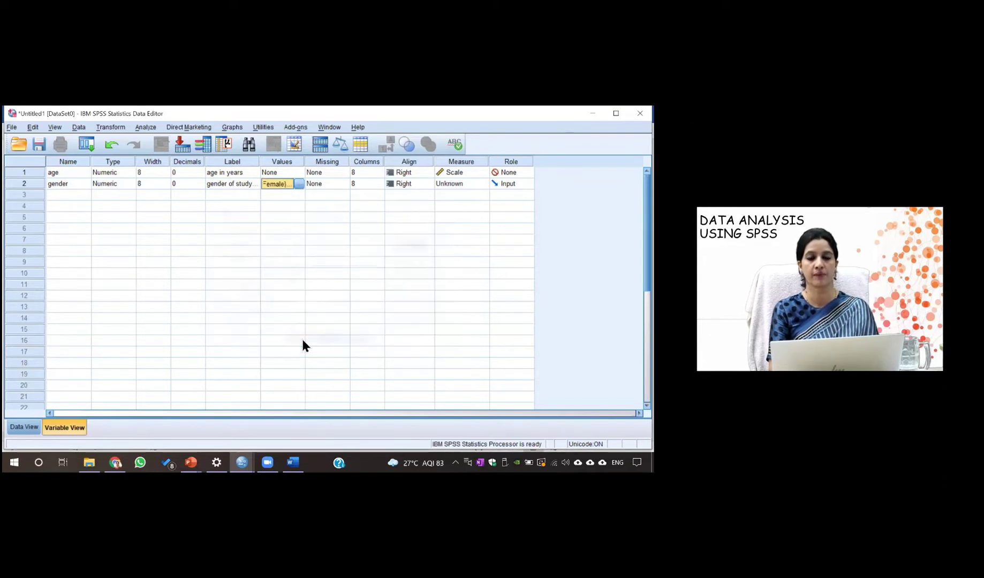
{"action": "left_click", "coordinate": [300, 183]}
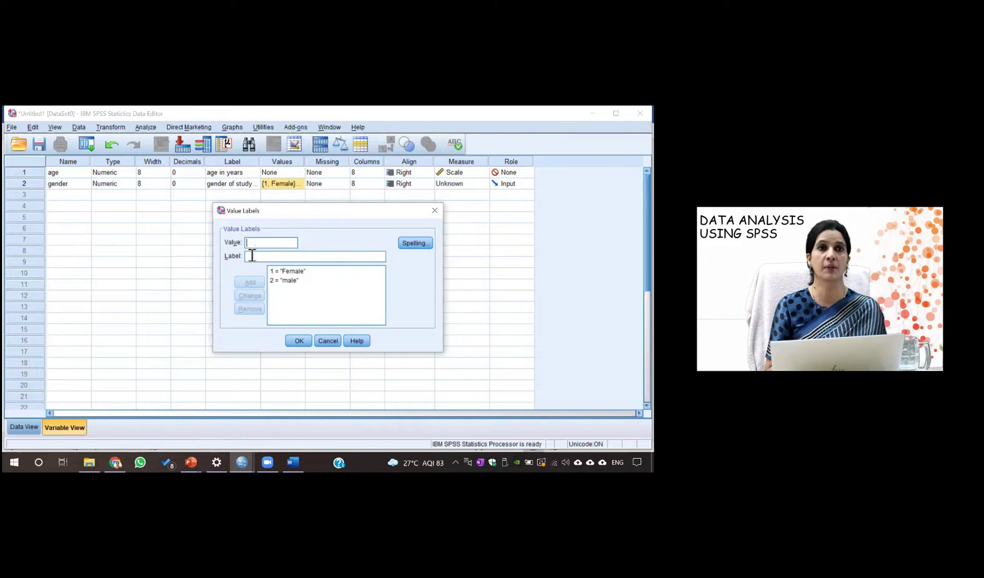
{"action": "left_click", "coordinate": [296, 341]}
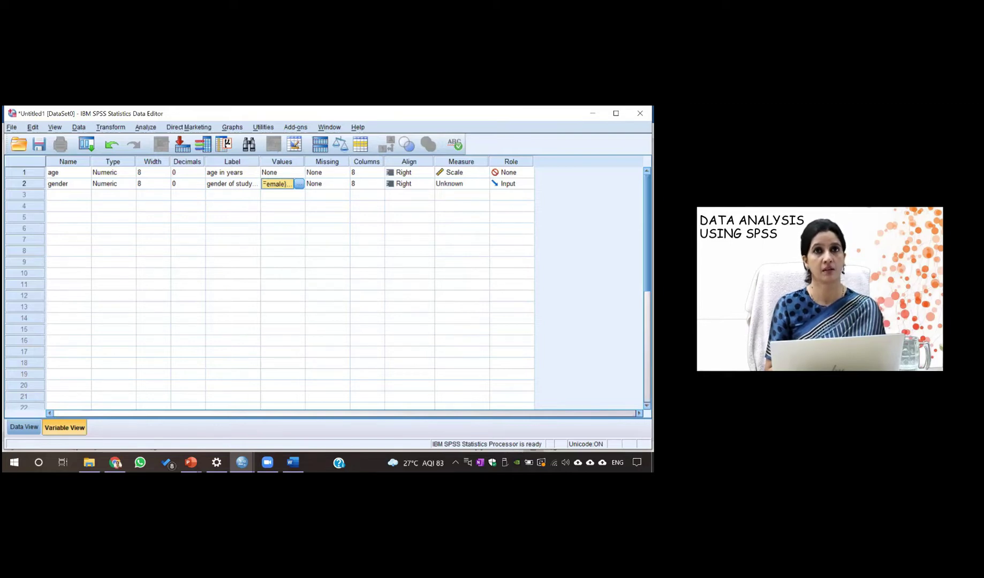
Set gender's measurement level to Nominal and its role to None
{"action": "left_click", "coordinate": [461, 183]}
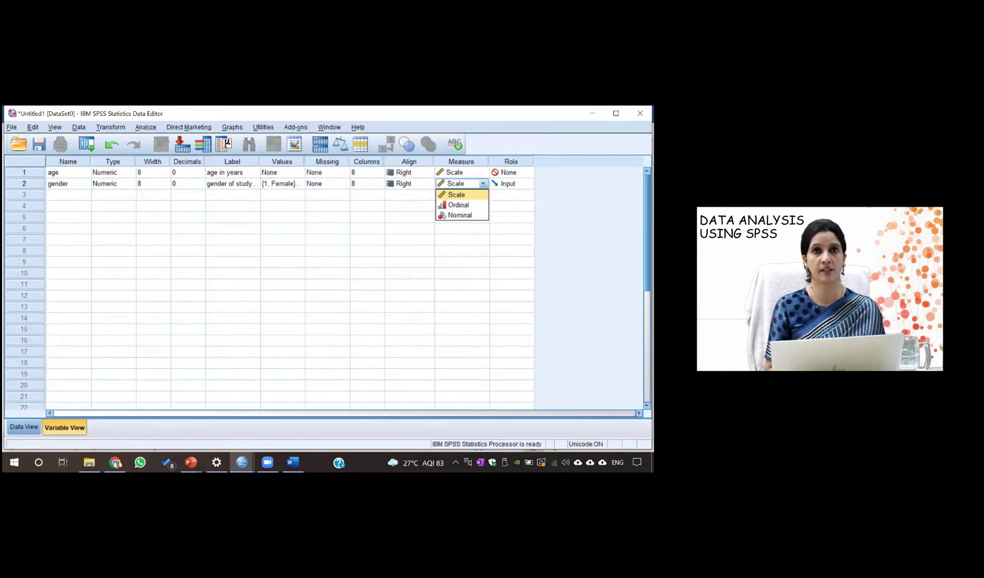
{"action": "key", "text": "Down"}
{"action": "key", "text": "Down"}
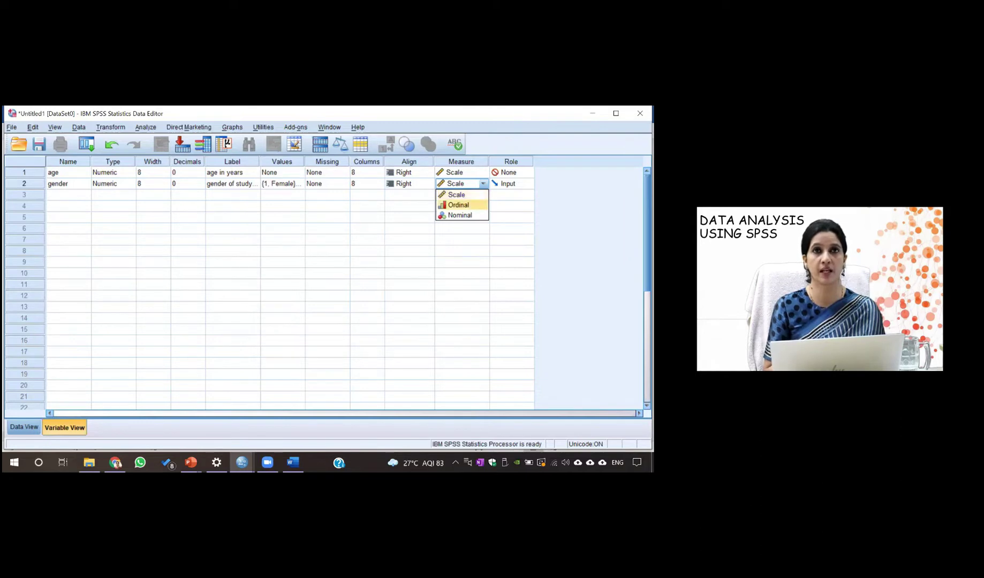
{"action": "key", "text": "Return"}
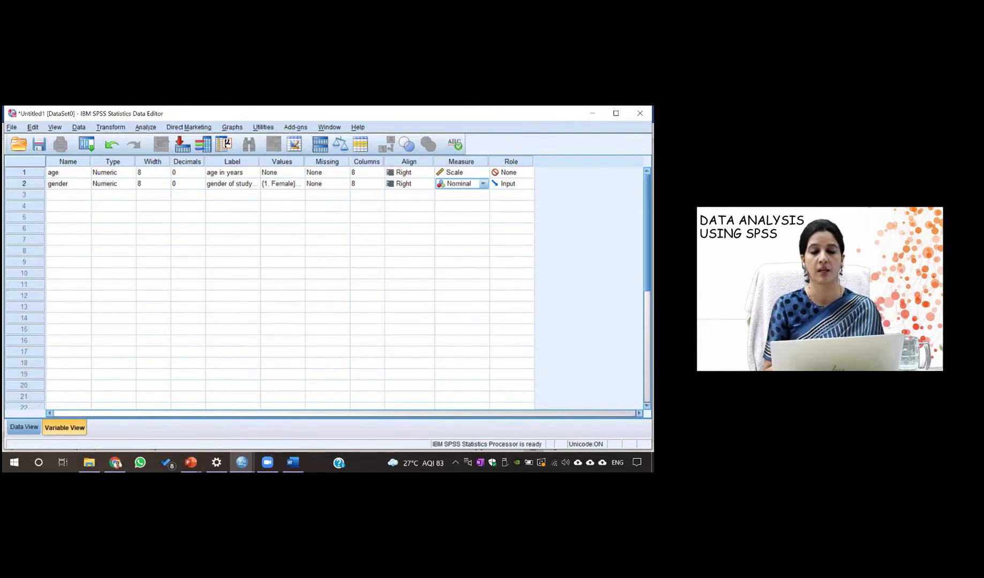
{"action": "key", "text": "Right"}
{"action": "key", "text": "alt+Down"}
{"action": "key", "text": "Down"}
{"action": "key", "text": "Down"}
{"action": "key", "text": "Down"}
{"action": "key", "text": "Return"}
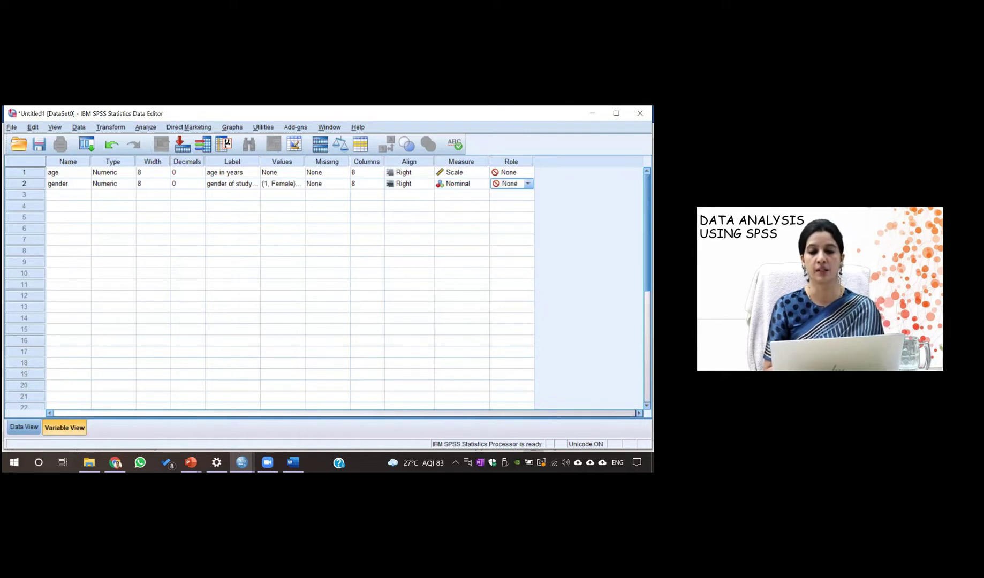
{"action": "left_click", "coordinate": [62, 196]}
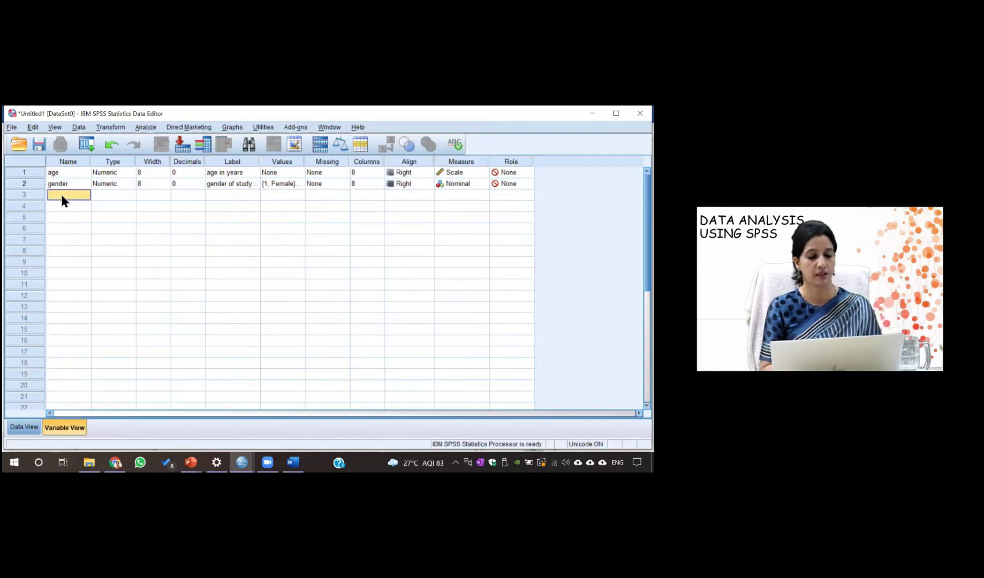
Add a third variable ht with 1 decimal, labelled 'height of the study subjects in cm'
{"action": "type", "text": "he"}
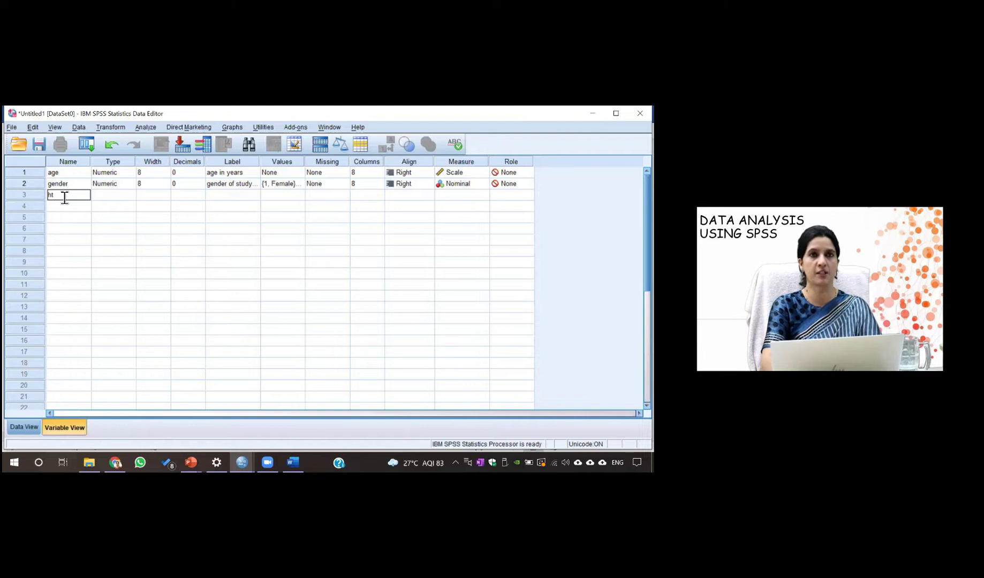
{"action": "left_click", "coordinate": [108, 191]}
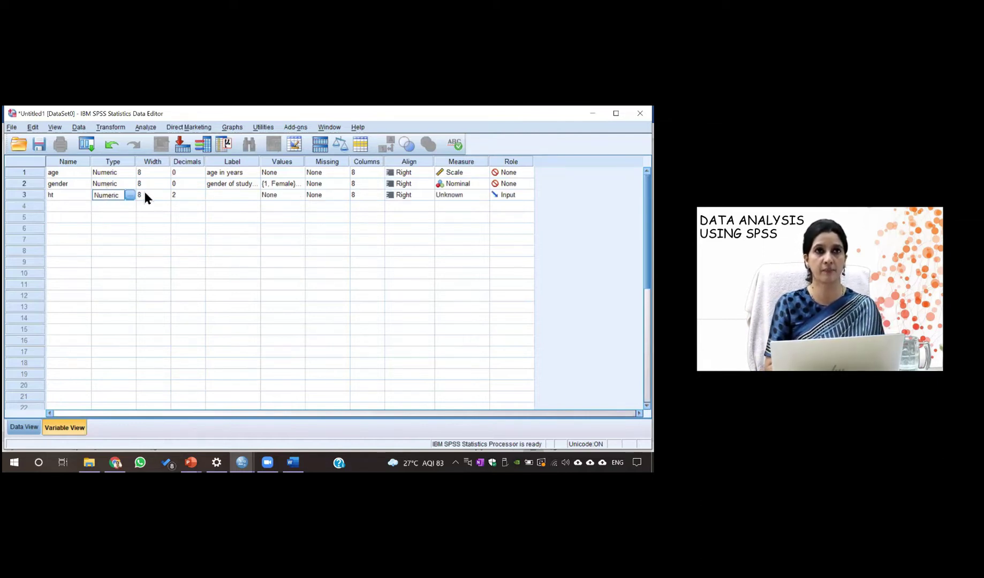
{"action": "left_click", "coordinate": [184, 199]}
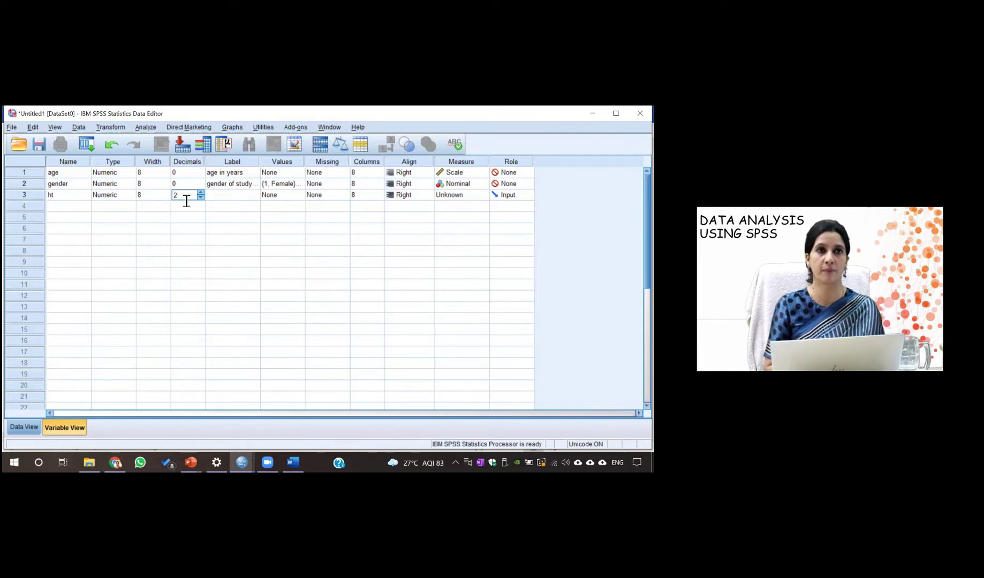
{"action": "type", "text": "1"}
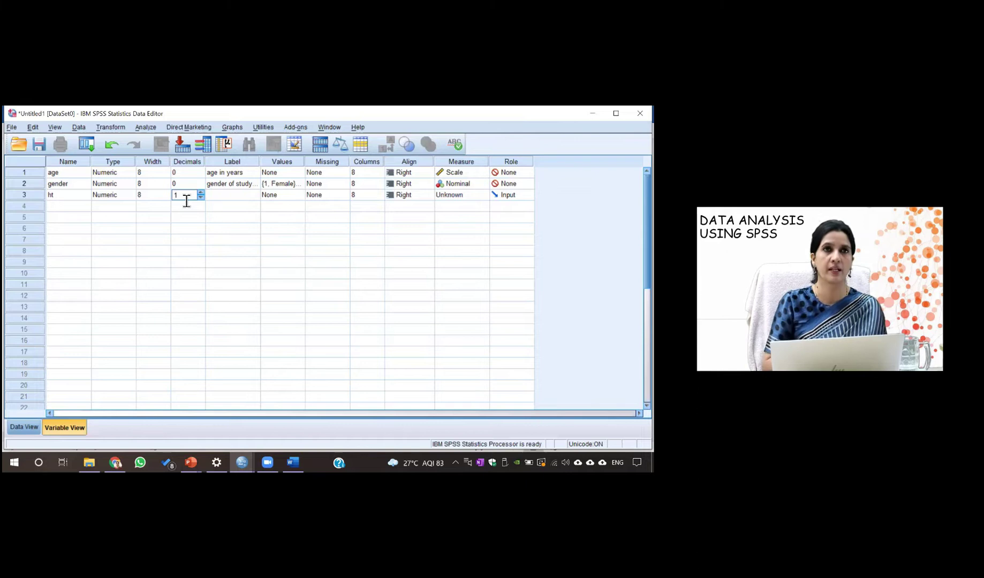
{"action": "left_click", "coordinate": [221, 197]}
{"action": "type", "text": "heigh"}
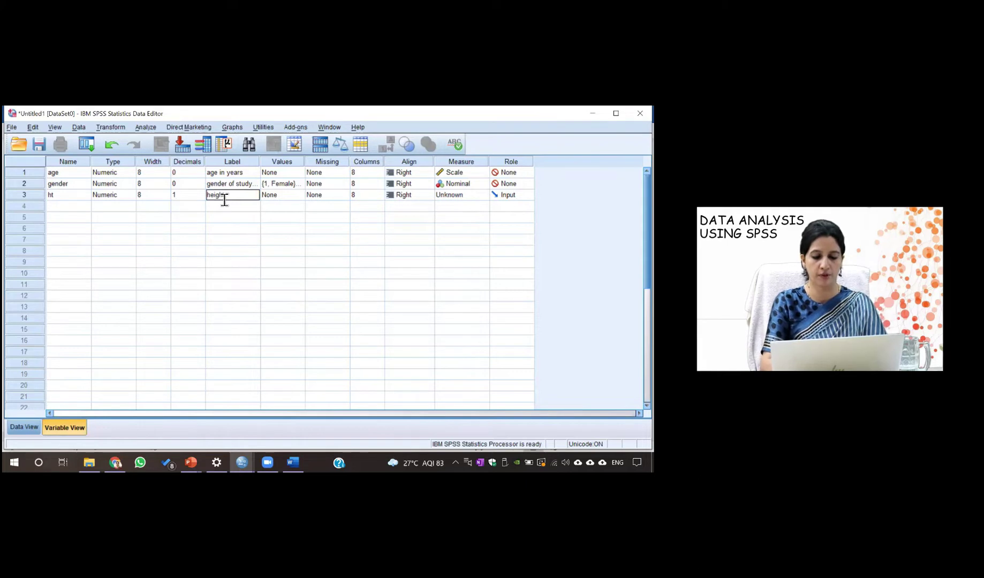
{"action": "type", "text": "t of the study subj"}
{"action": "type", "text": "ects in cm"}
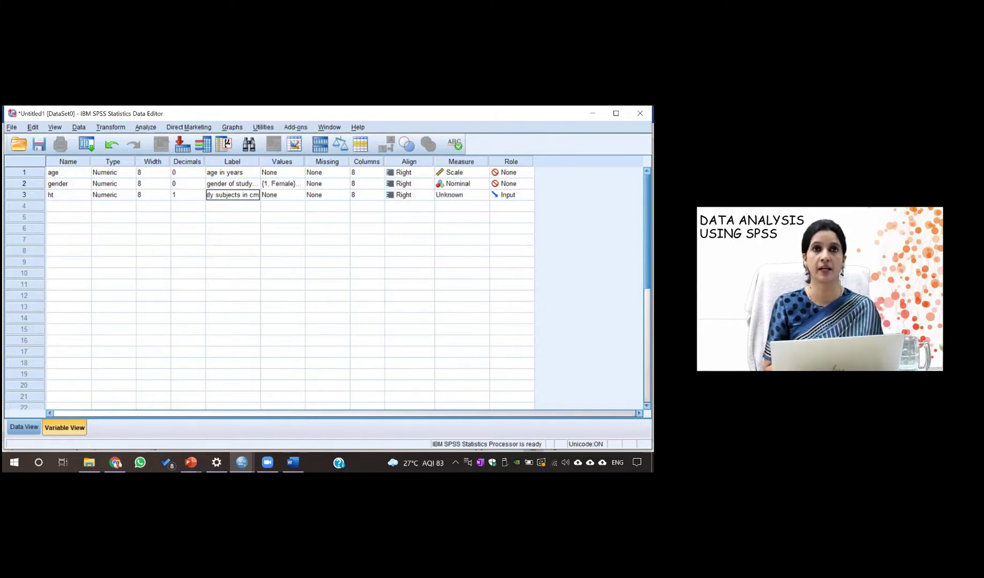
Keep ht's measurement level as Scale and set its role to None
{"action": "left_click", "coordinate": [464, 195]}
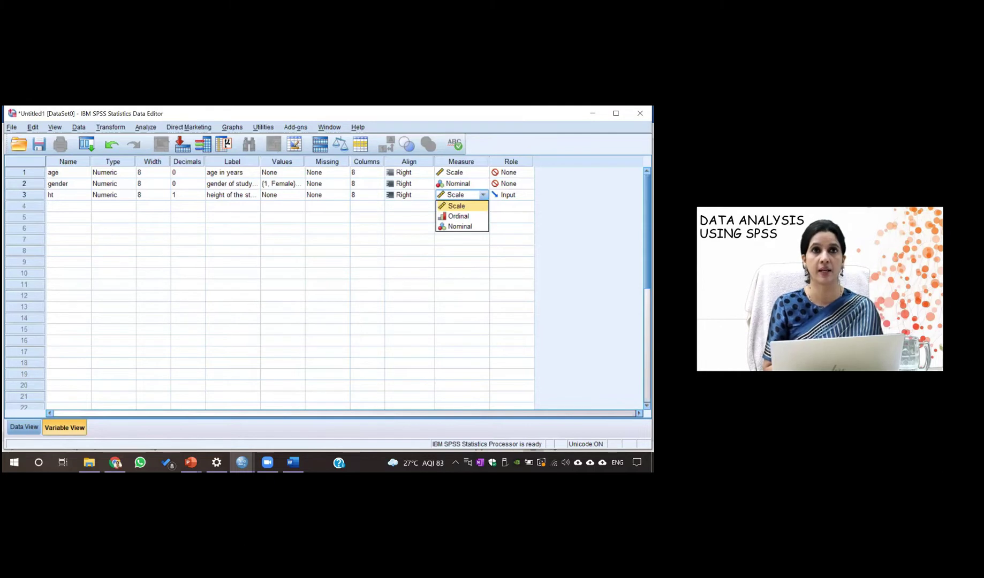
{"action": "key", "text": "Return"}
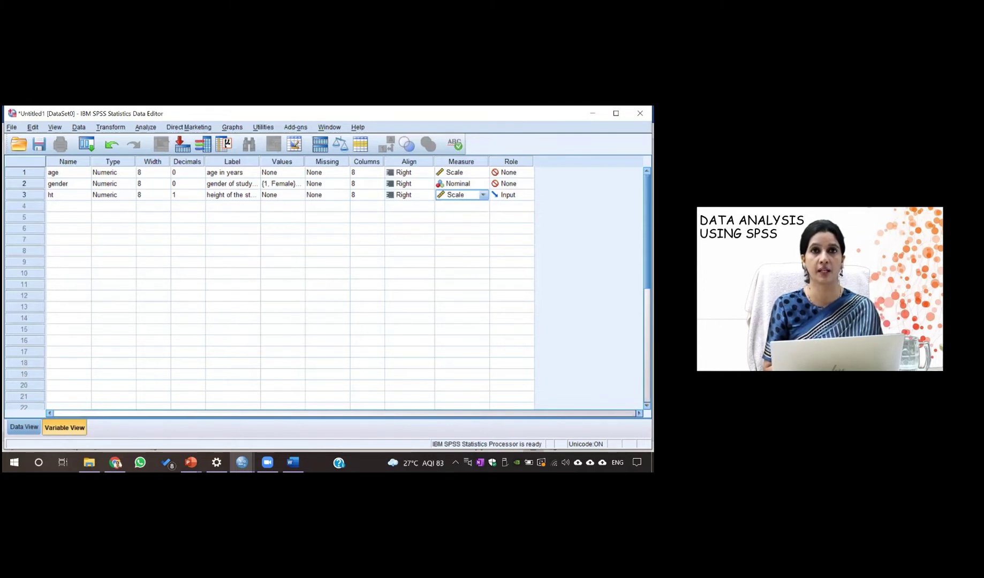
{"action": "left_click", "coordinate": [512, 195]}
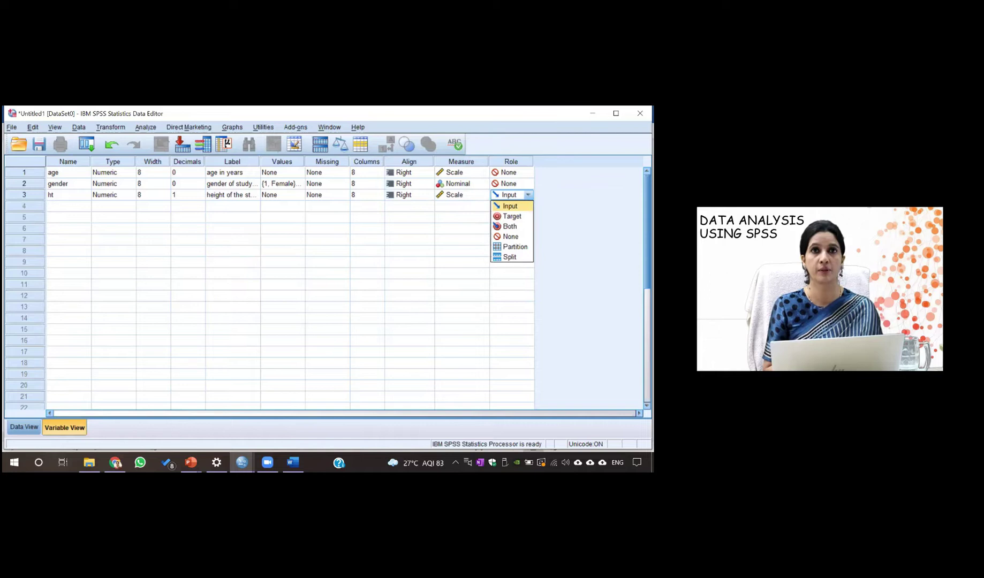
{"action": "key", "text": "Down"}
{"action": "key", "text": "Down"}
{"action": "key", "text": "Down"}
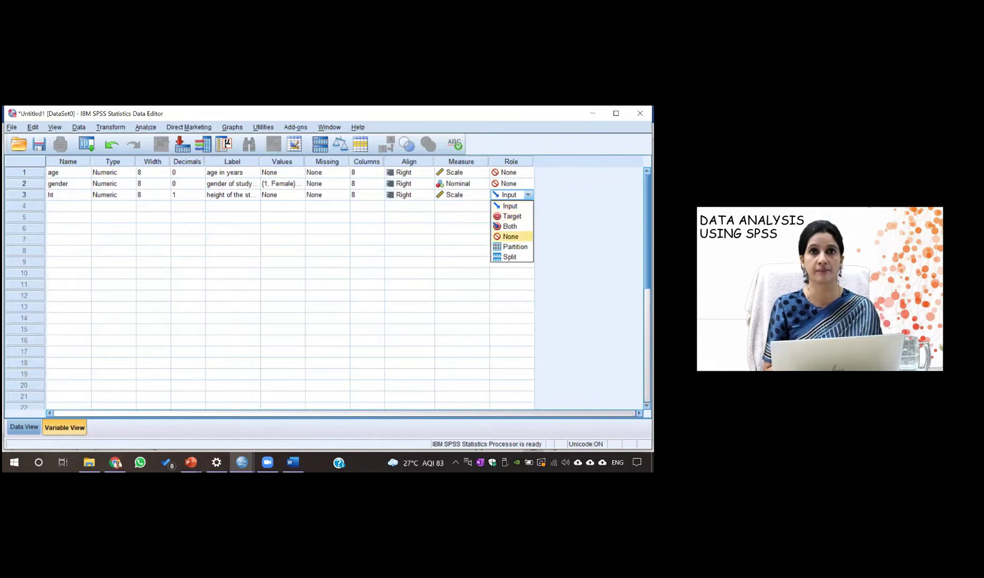
{"action": "key", "text": "Return"}
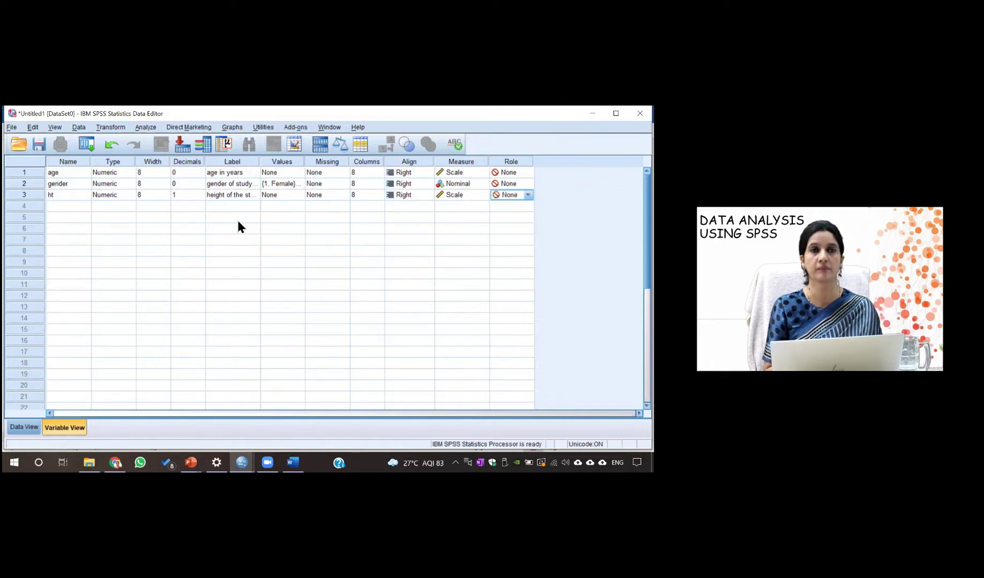
{"action": "left_click", "coordinate": [64, 211]}
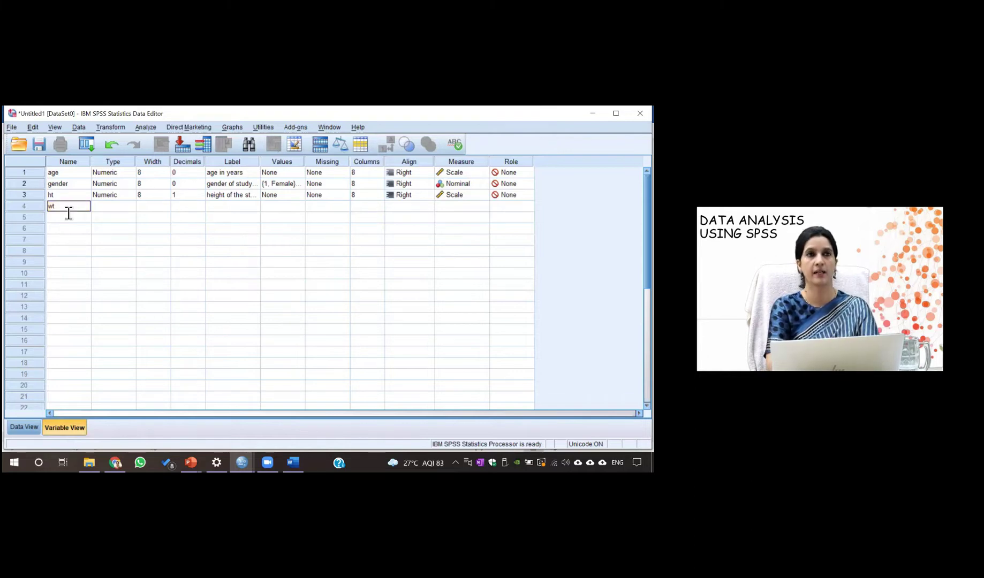
Add a fourth variable wt with 1 decimal, labelled 'weight in kg'
{"action": "left_click", "coordinate": [106, 206]}
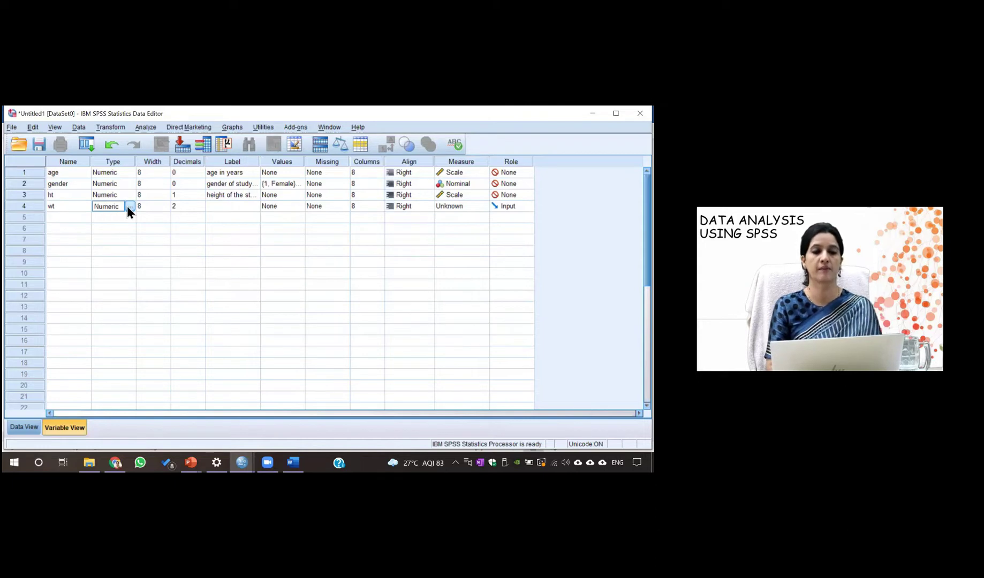
{"action": "left_click", "coordinate": [182, 209]}
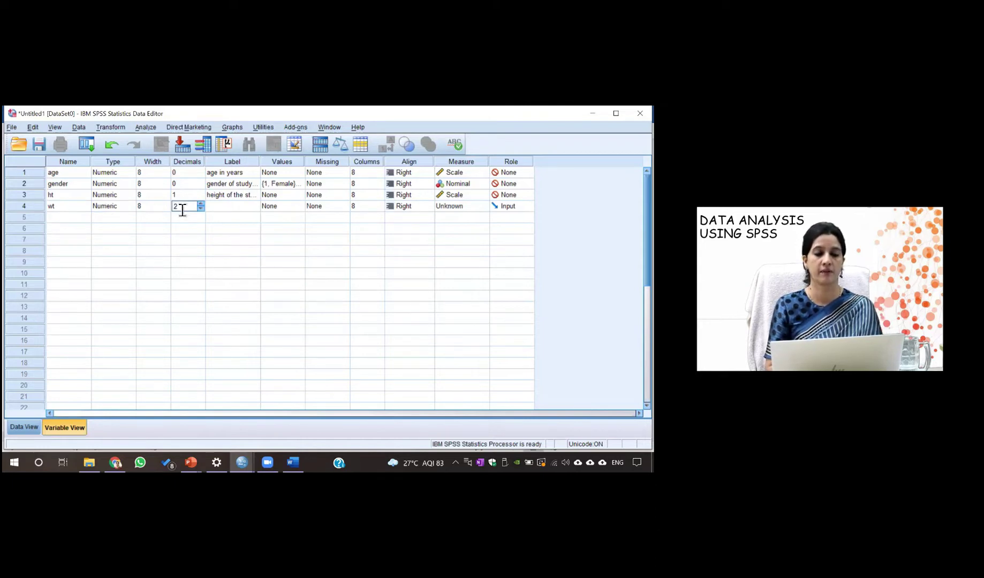
{"action": "key", "text": "BackSpace"}
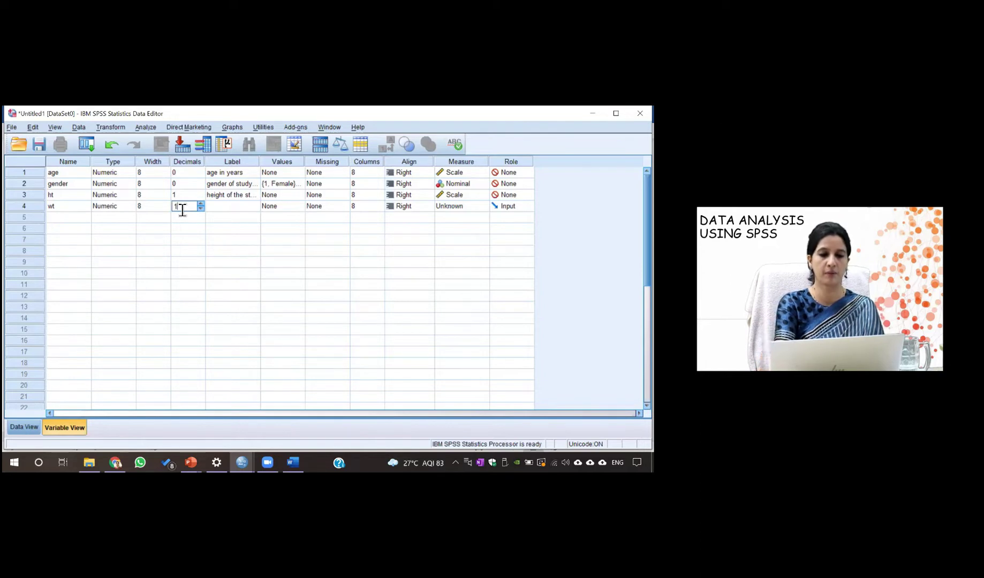
{"action": "left_click", "coordinate": [225, 209]}
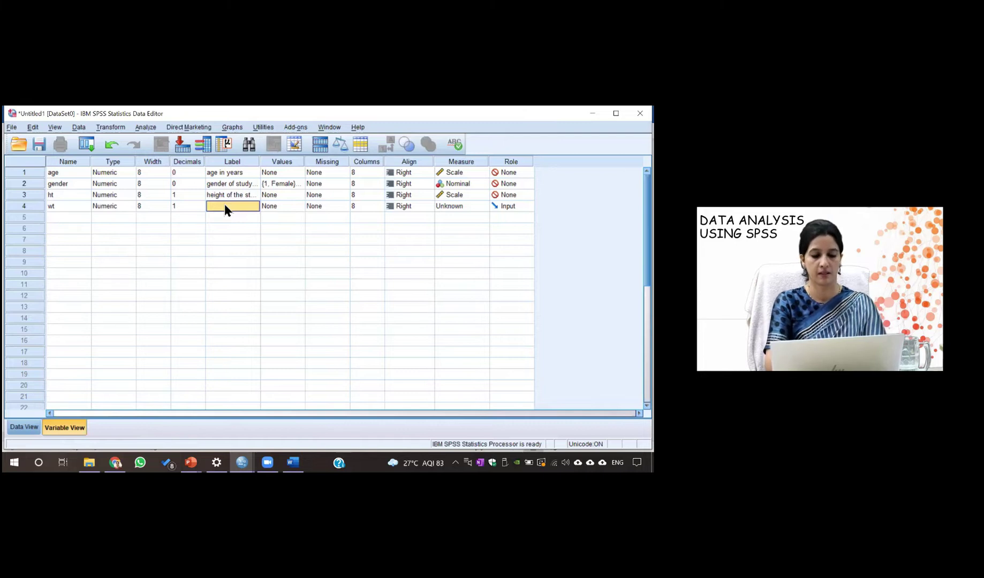
{"action": "type", "text": "weight in kg"}
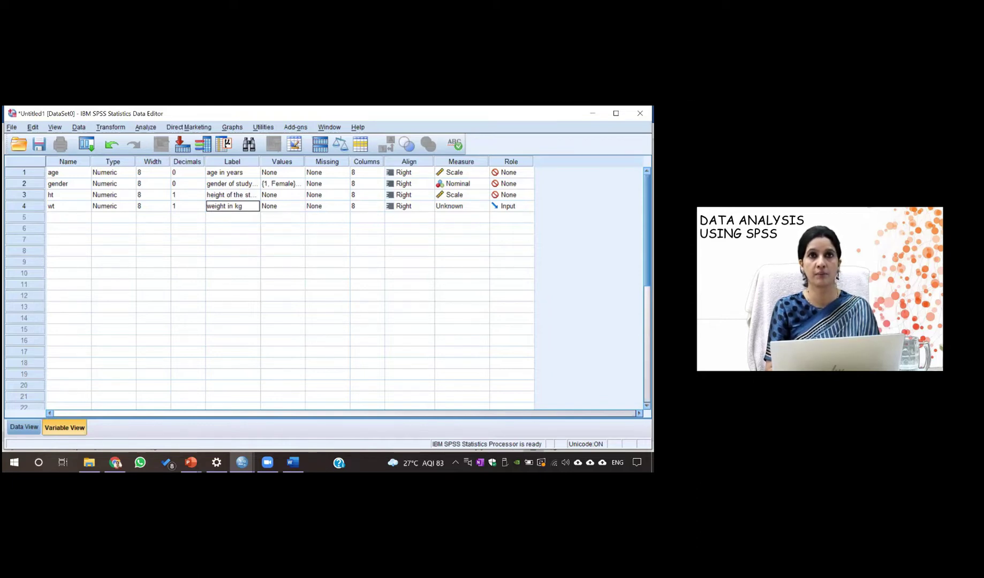
Keep wt's measurement level as Scale and set its role to None
{"action": "left_click", "coordinate": [468, 206]}
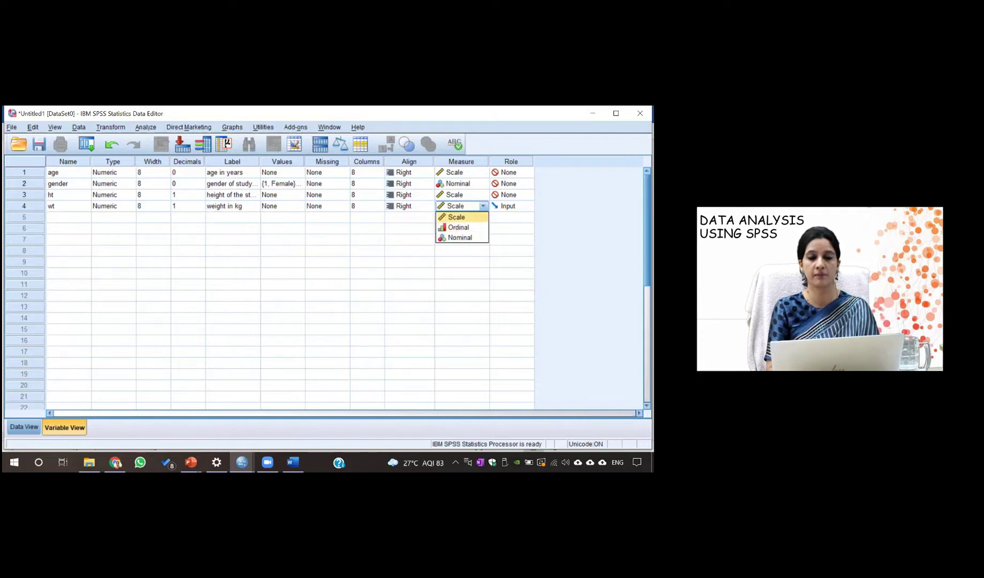
{"action": "key", "text": "Return"}
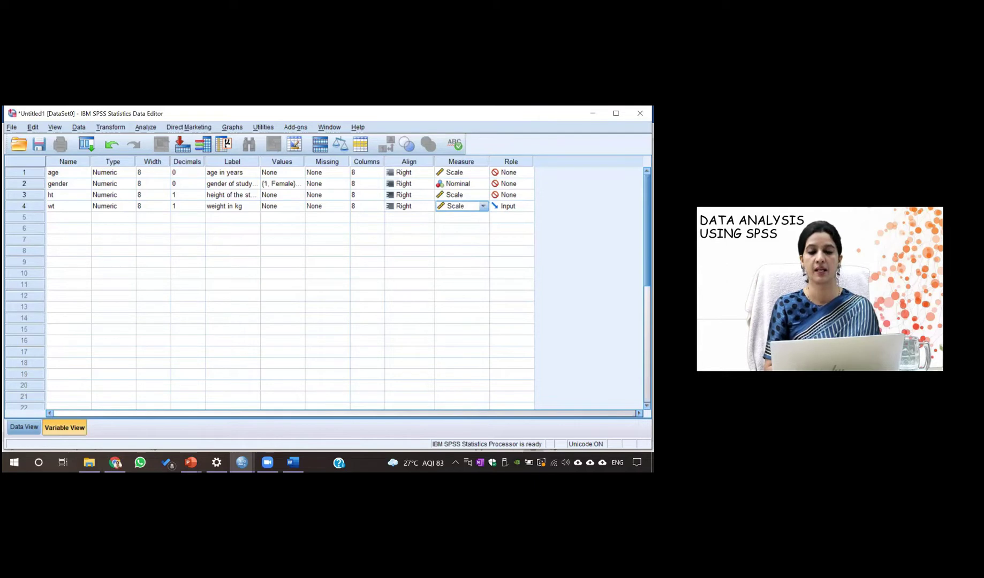
{"action": "left_click", "coordinate": [528, 206]}
{"action": "key", "text": "Down"}
{"action": "key", "text": "Down"}
{"action": "key", "text": "Down"}
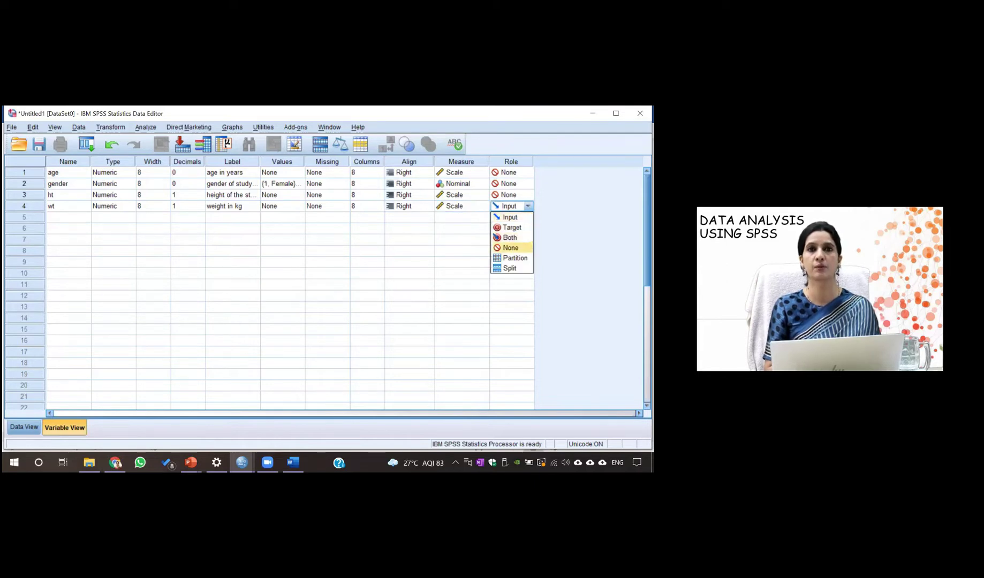
{"action": "key", "text": "Return"}
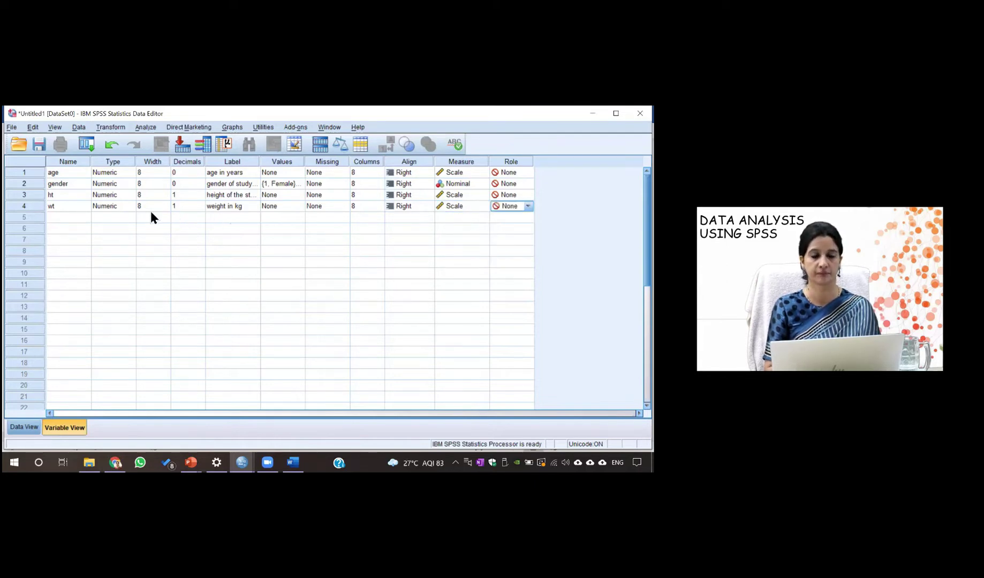
{"action": "left_click", "coordinate": [87, 218]}
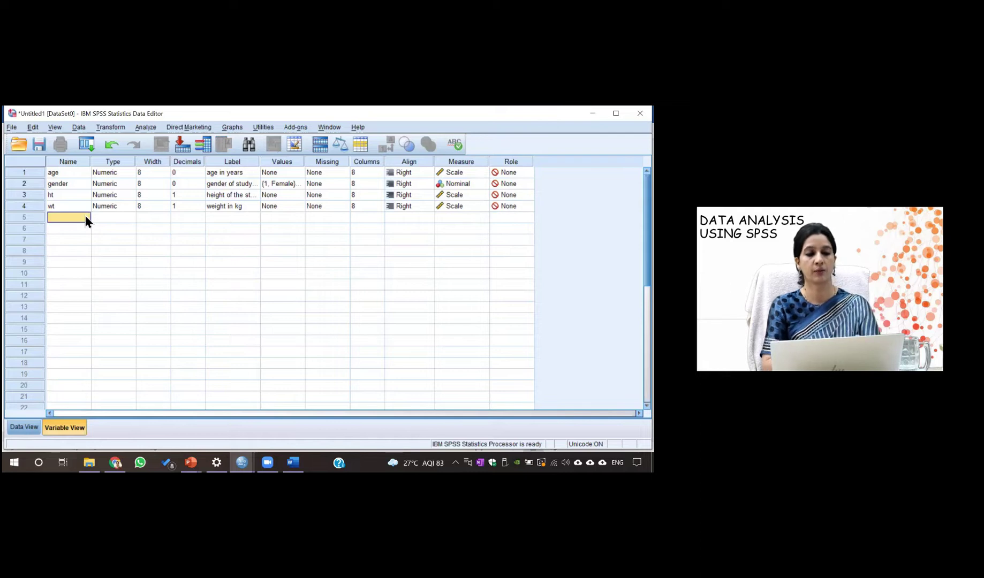
Define variable ses in row 5 with 0 decimals and the label 'socio economic status'
{"action": "type", "text": "ses"}
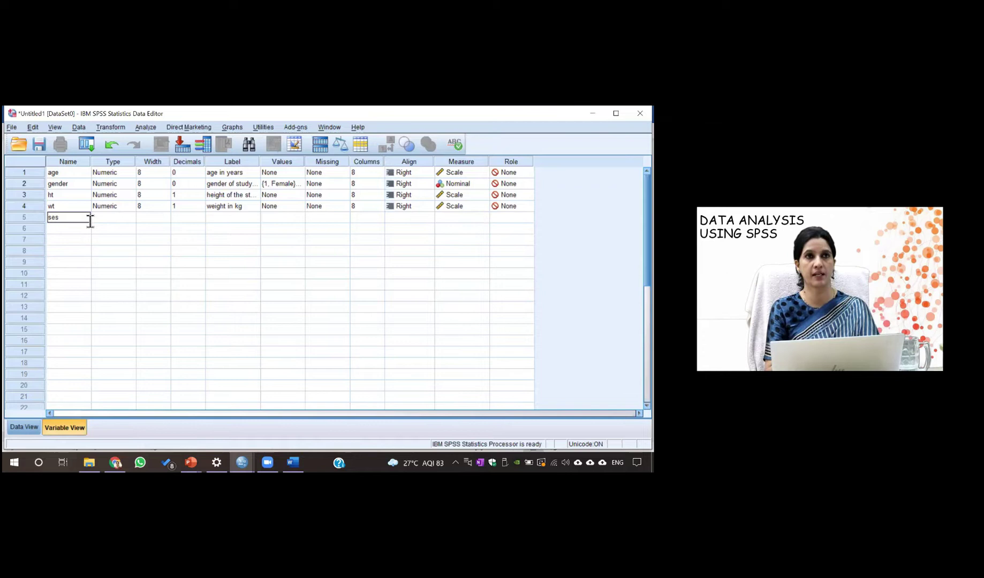
{"action": "left_click", "coordinate": [104, 219]}
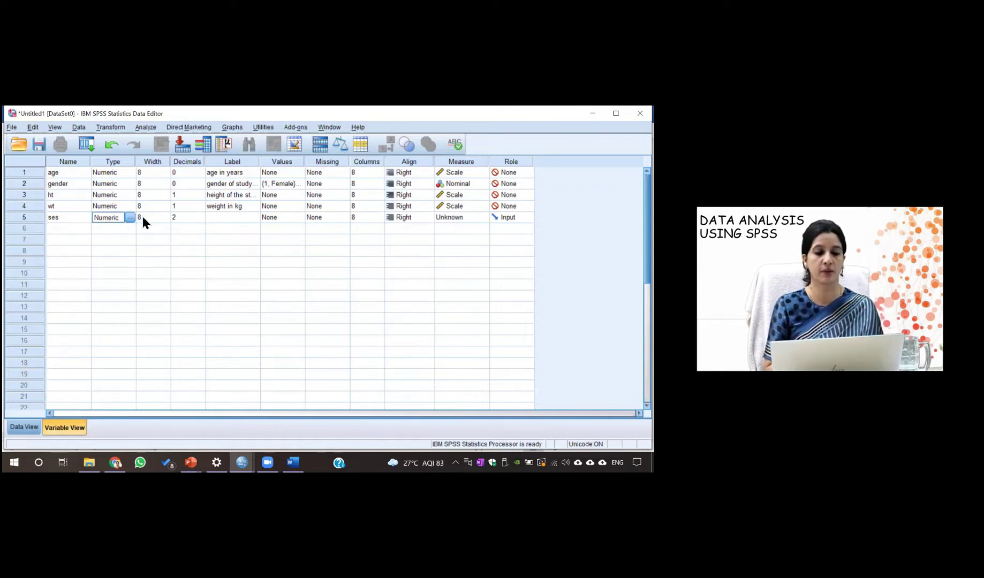
{"action": "left_click", "coordinate": [181, 217]}
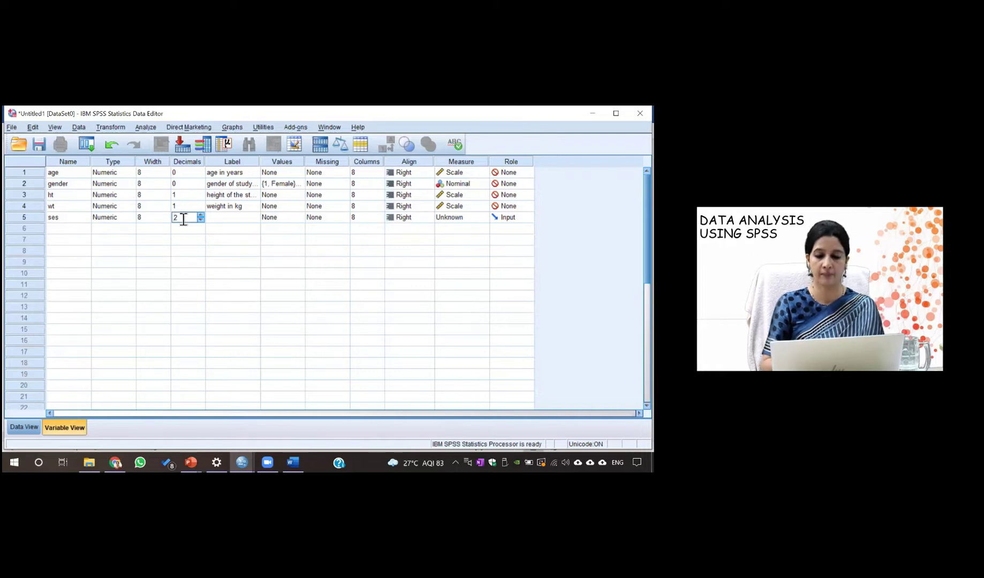
{"action": "type", "text": "0"}
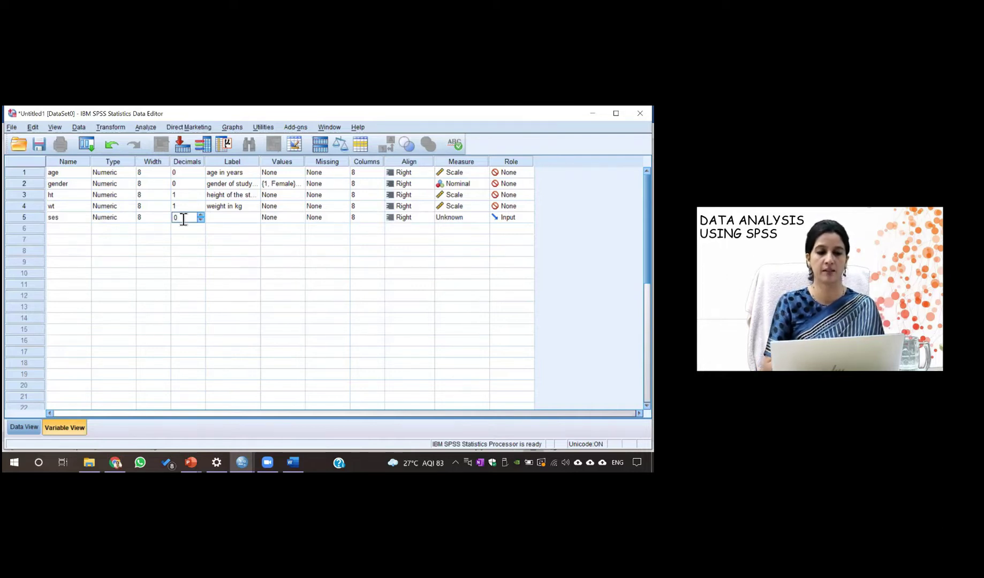
{"action": "left_click", "coordinate": [220, 219]}
{"action": "type", "text": "socio"}
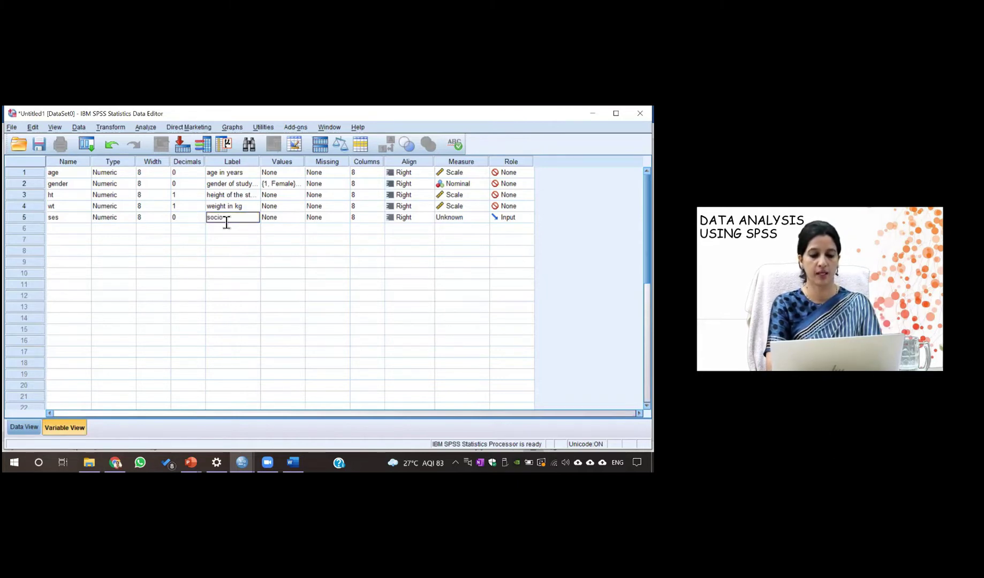
{"action": "type", "text": " ec"}
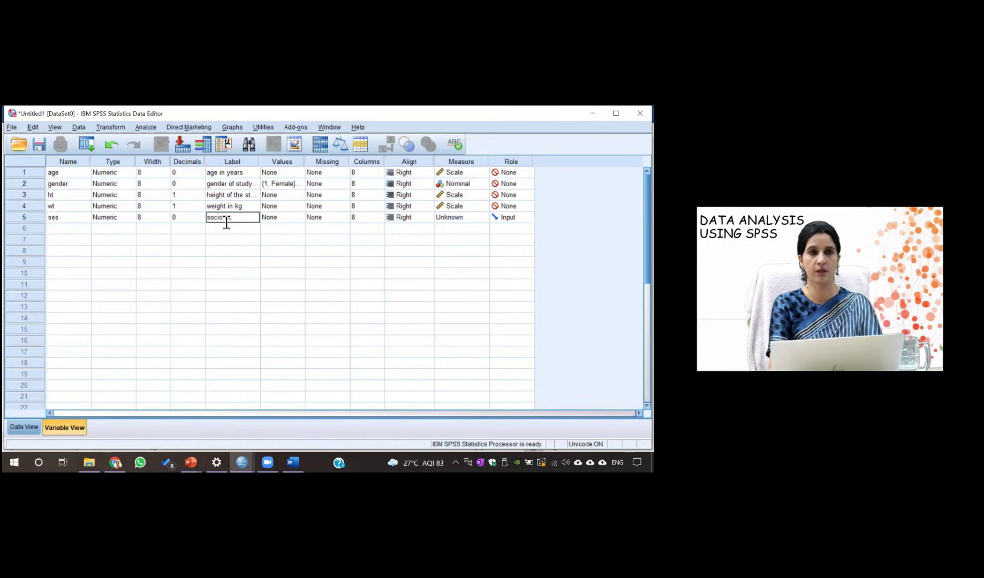
{"action": "type", "text": "onomic status"}
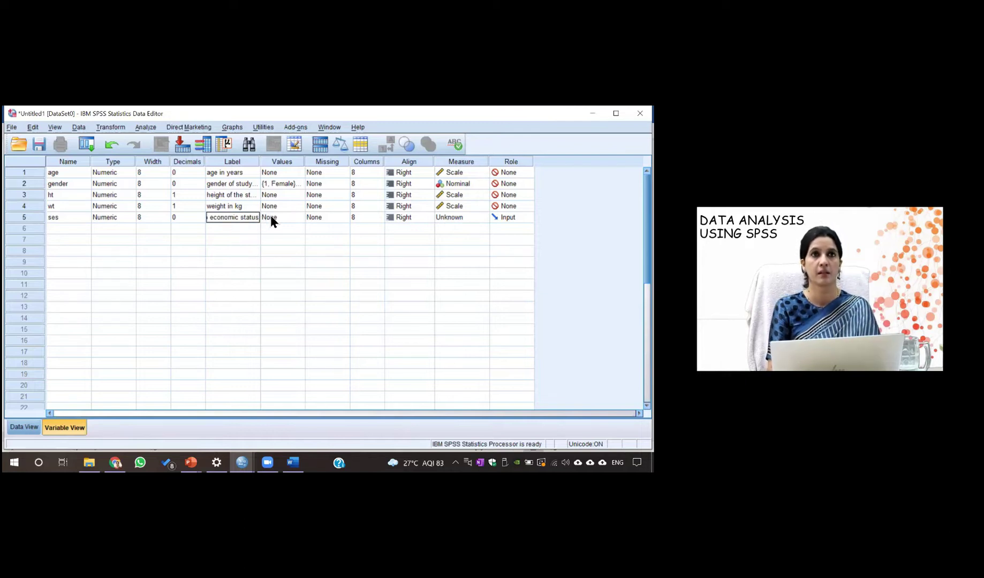
{"action": "left_click", "coordinate": [287, 218]}
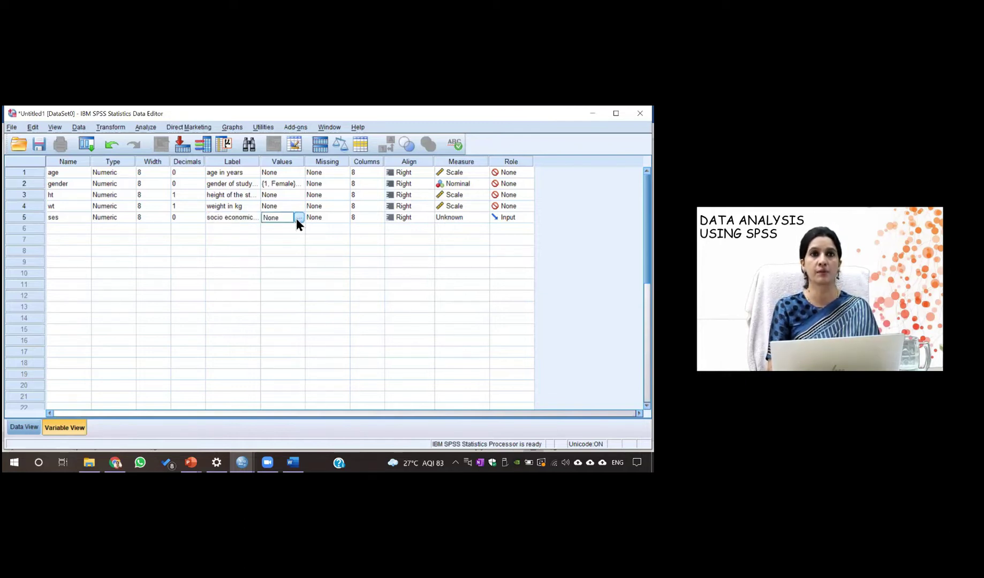
Give ses the value labels 1 = low, 2 = medium and 3 = high
{"action": "left_click", "coordinate": [299, 218]}
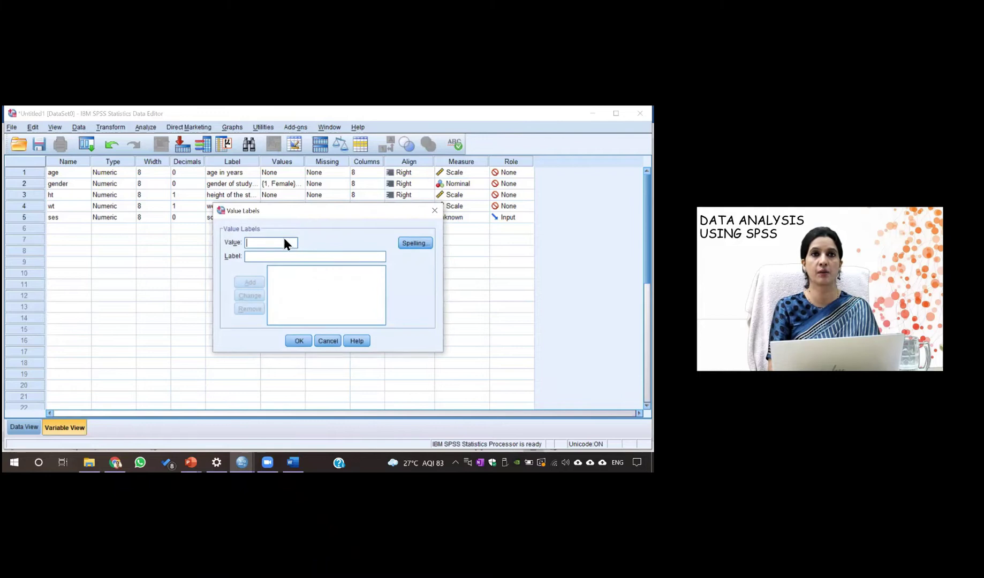
{"action": "type", "text": "1"}
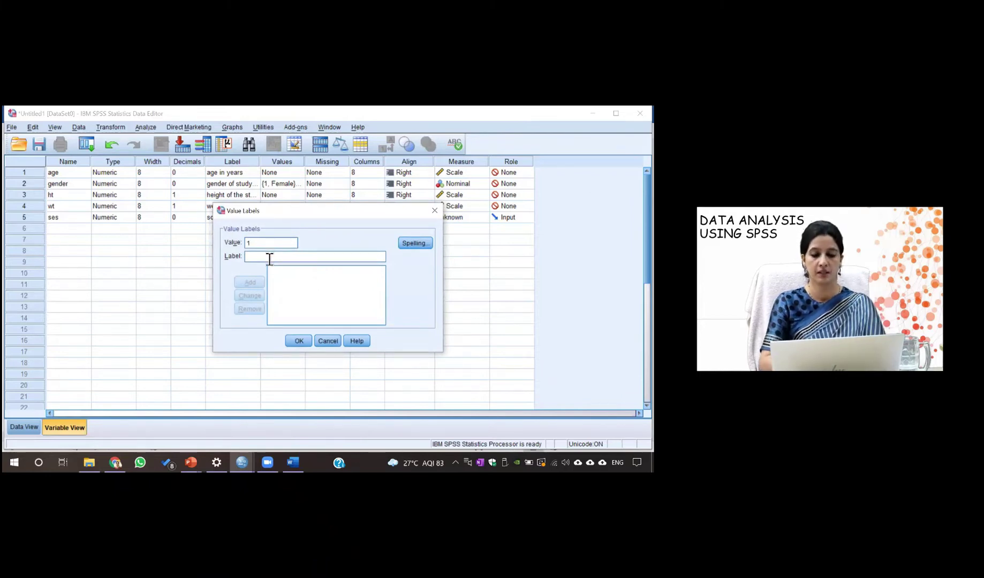
{"action": "left_click", "coordinate": [269, 258]}
{"action": "type", "text": "low"}
{"action": "left_click", "coordinate": [254, 279]}
{"action": "type", "text": "2"}
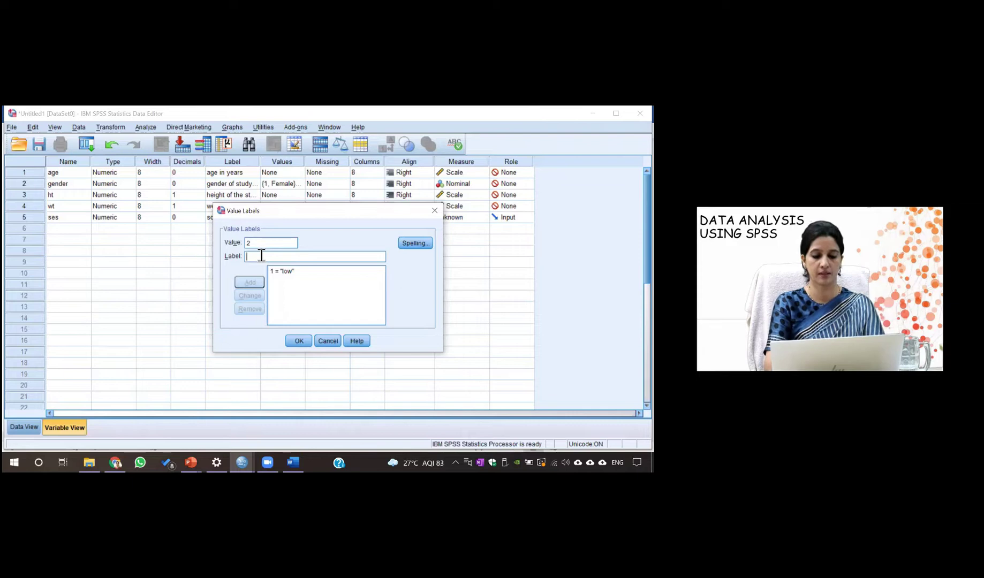
{"action": "type", "text": "mediu"}
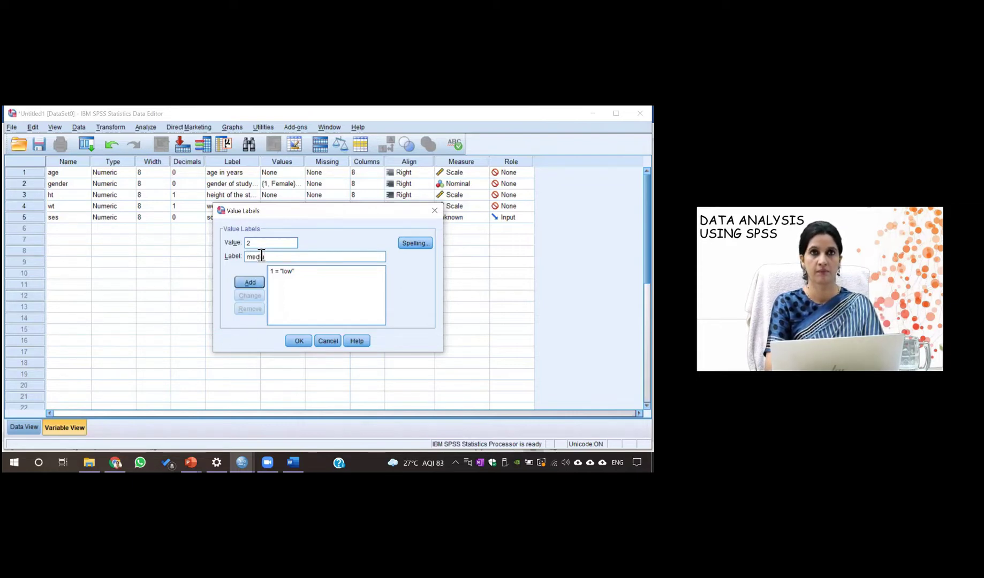
{"action": "type", "text": "m"}
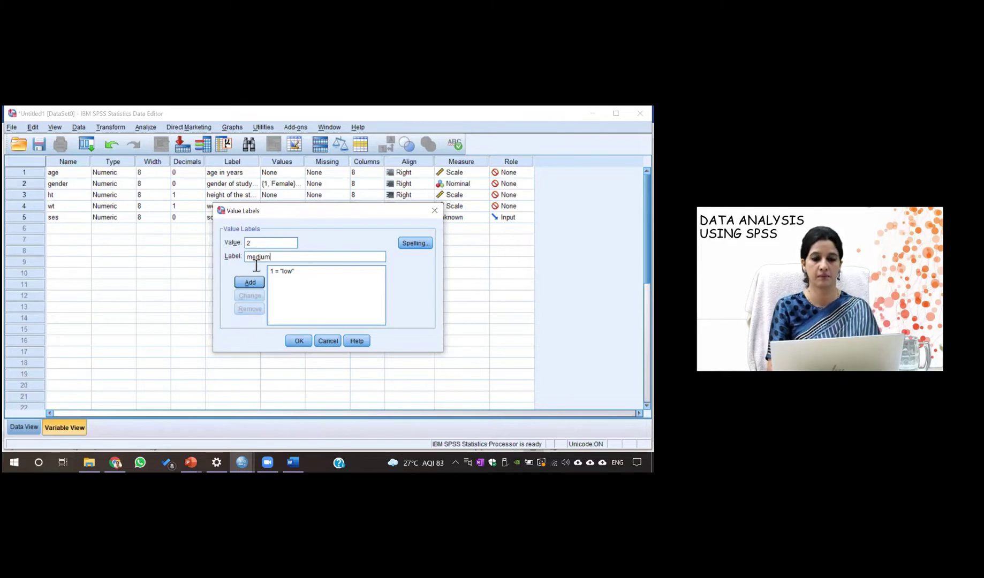
{"action": "left_click", "coordinate": [250, 284]}
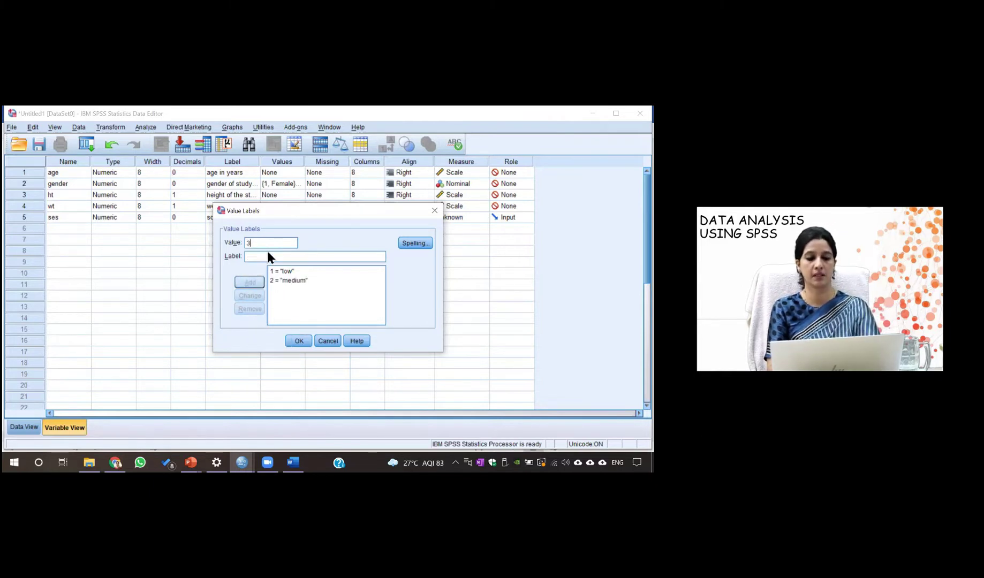
{"action": "type", "text": "high"}
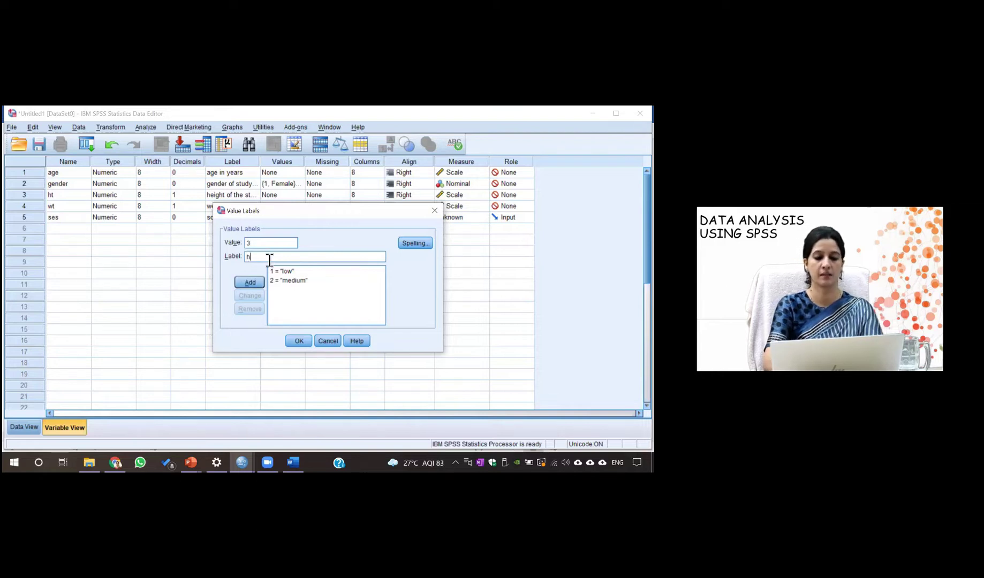
{"action": "left_click", "coordinate": [252, 284]}
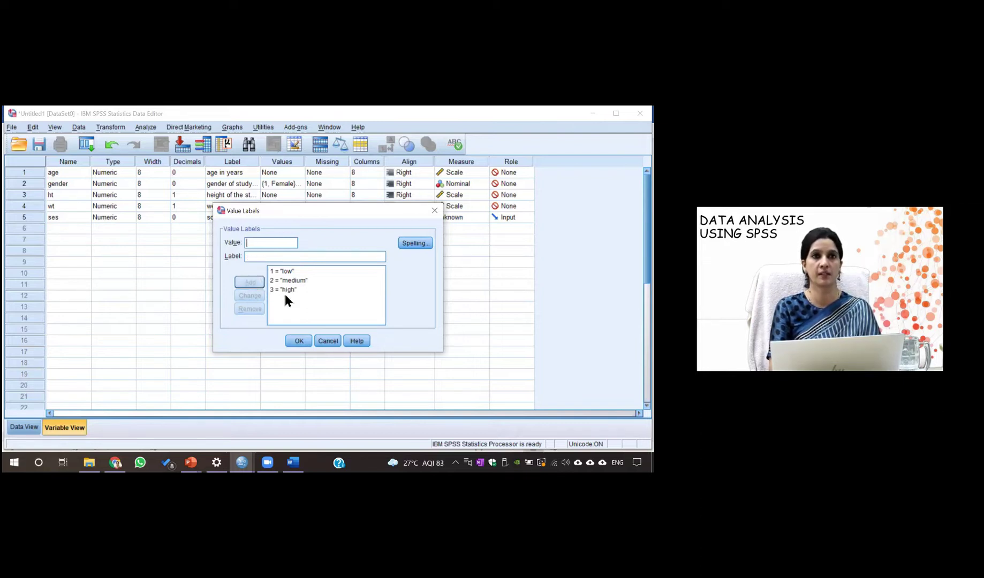
{"action": "left_click", "coordinate": [300, 337]}
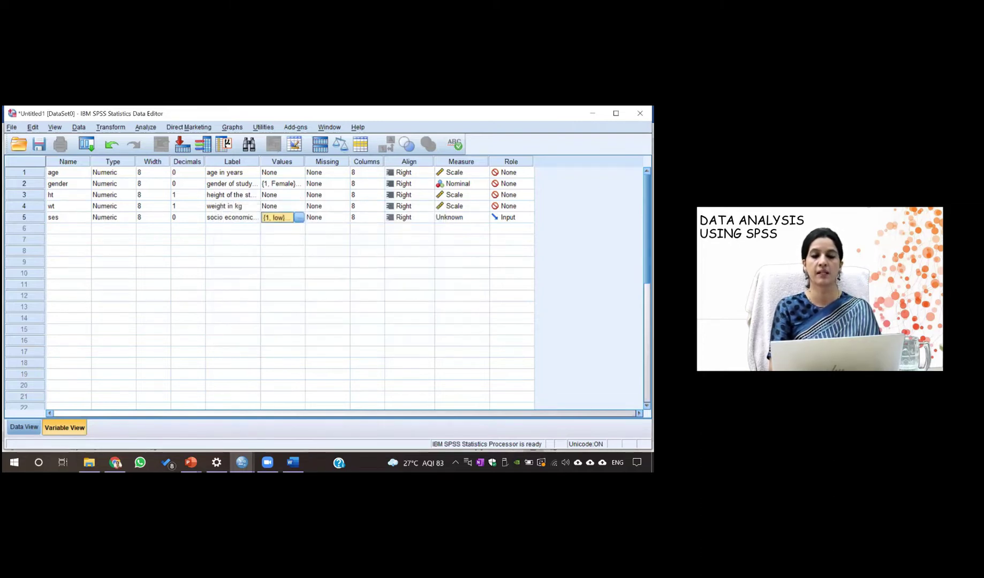
Set the ses measure to Ordinal and its role to None
{"action": "left_click", "coordinate": [467, 218]}
{"action": "left_click", "coordinate": [463, 238]}
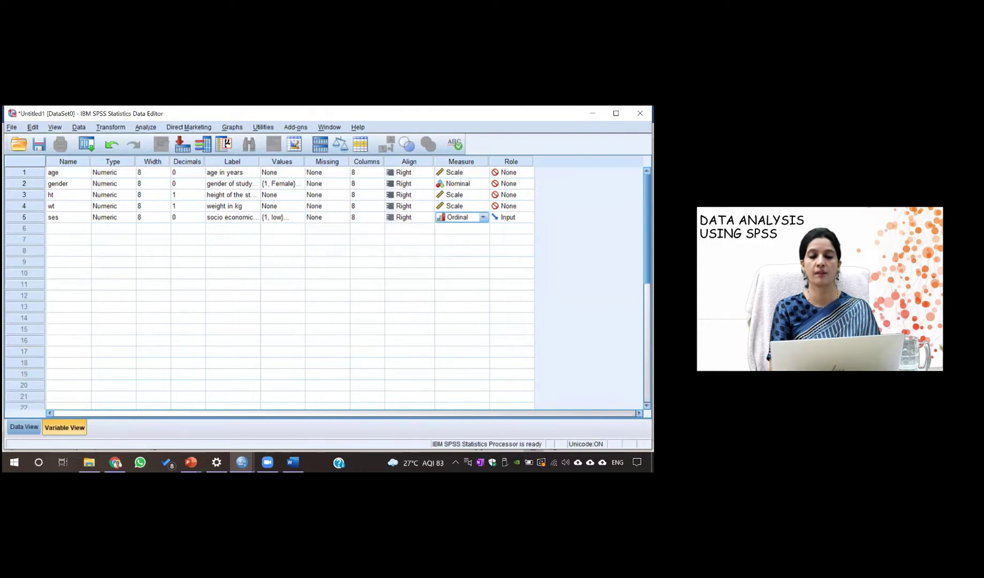
{"action": "left_click", "coordinate": [511, 218]}
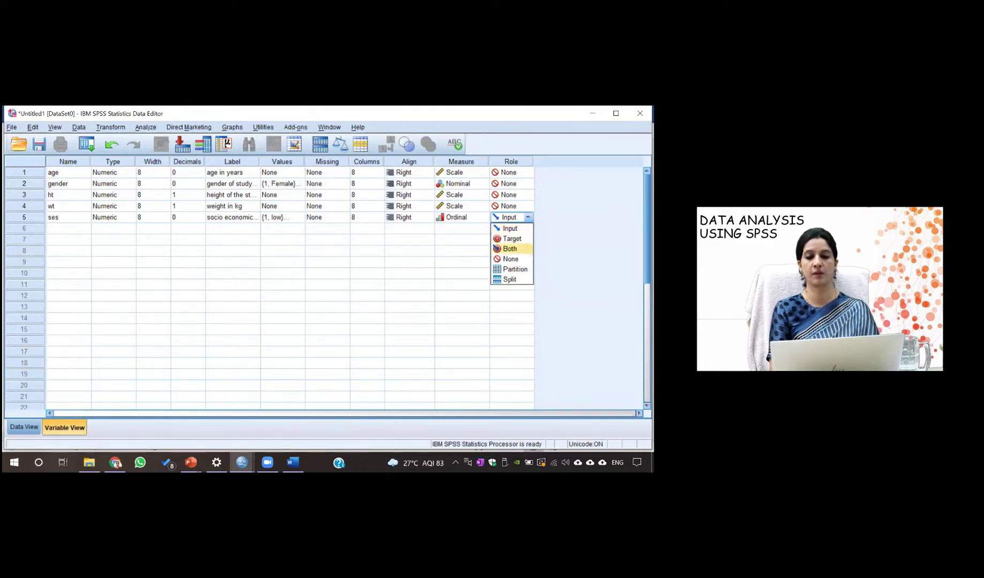
{"action": "left_click", "coordinate": [509, 259]}
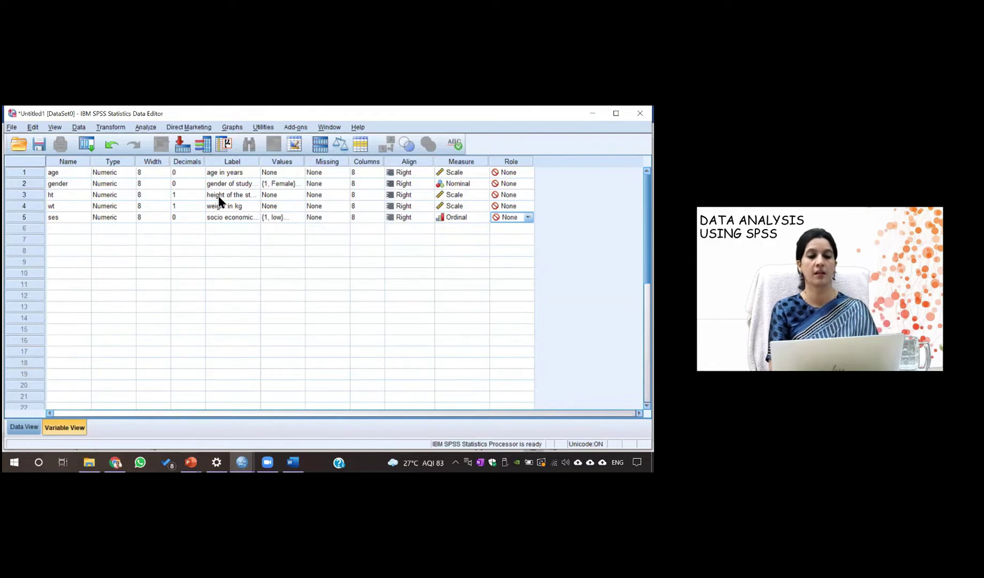
In Data View, enter row 1 values: age 34, gender 1, ht 145, wt 67
{"action": "left_click", "coordinate": [23, 427]}
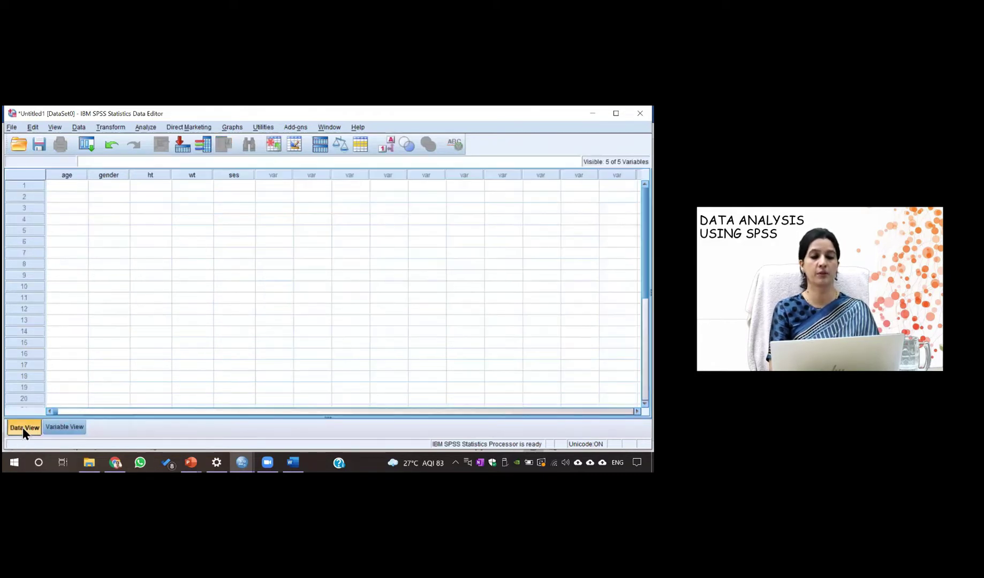
{"action": "left_click", "coordinate": [73, 182]}
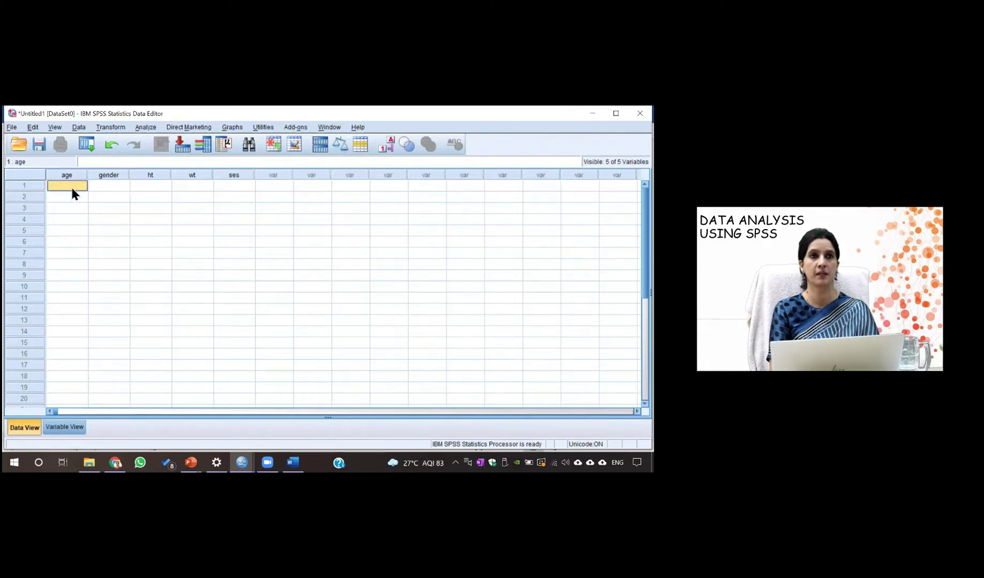
{"action": "type", "text": "34"}
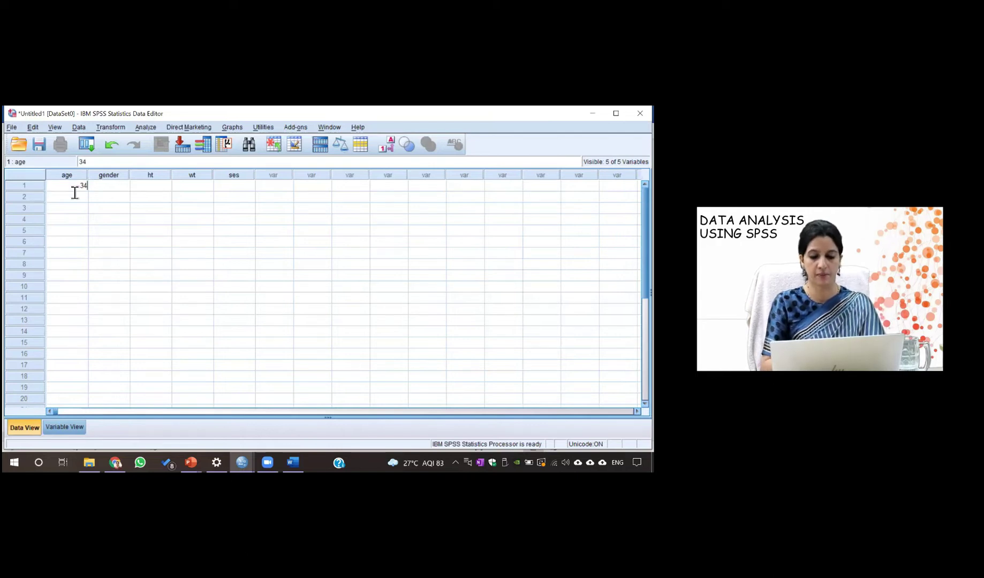
{"action": "left_click", "coordinate": [101, 188]}
{"action": "type", "text": "1"}
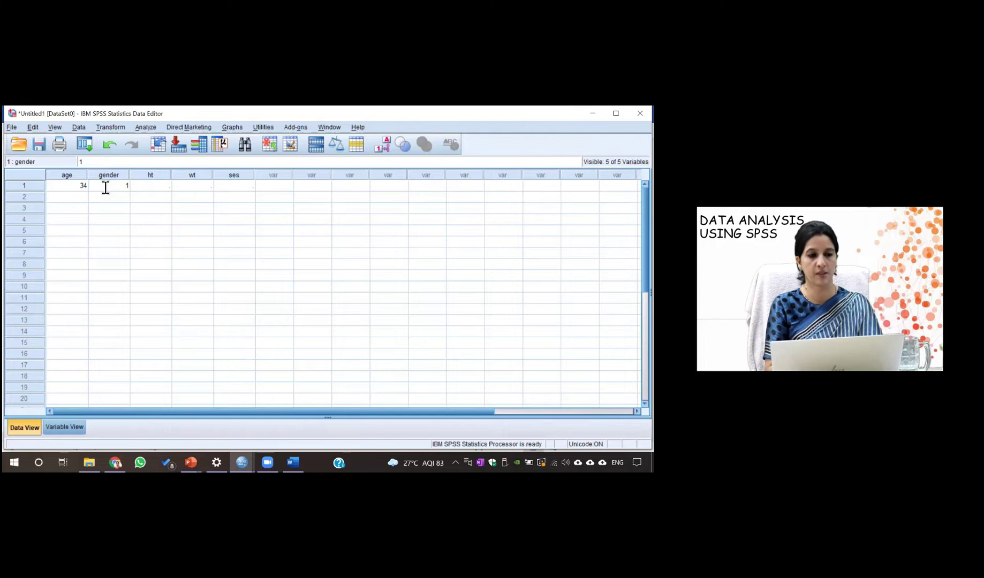
{"action": "left_click", "coordinate": [146, 187]}
{"action": "type", "text": "145"}
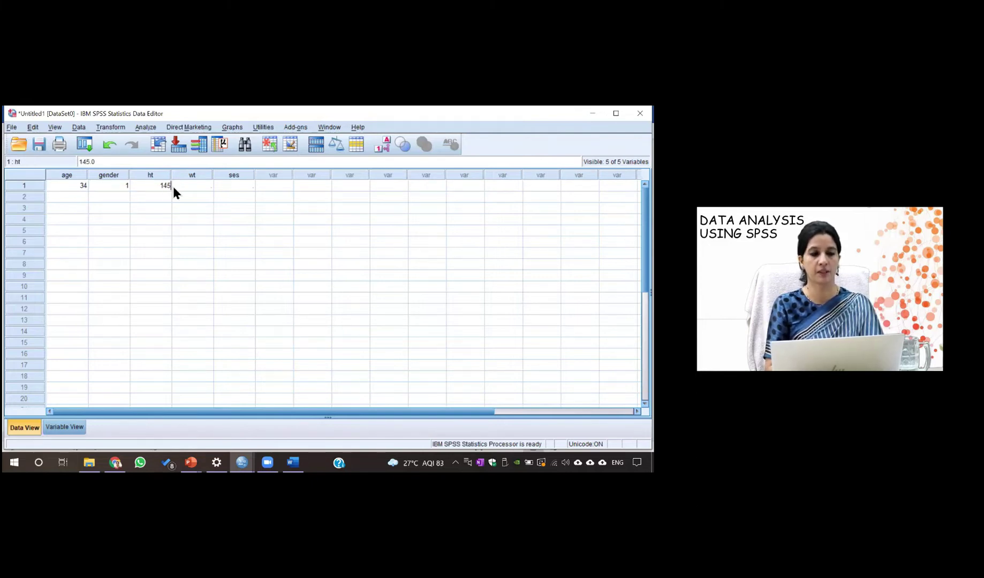
{"action": "left_click", "coordinate": [192, 185]}
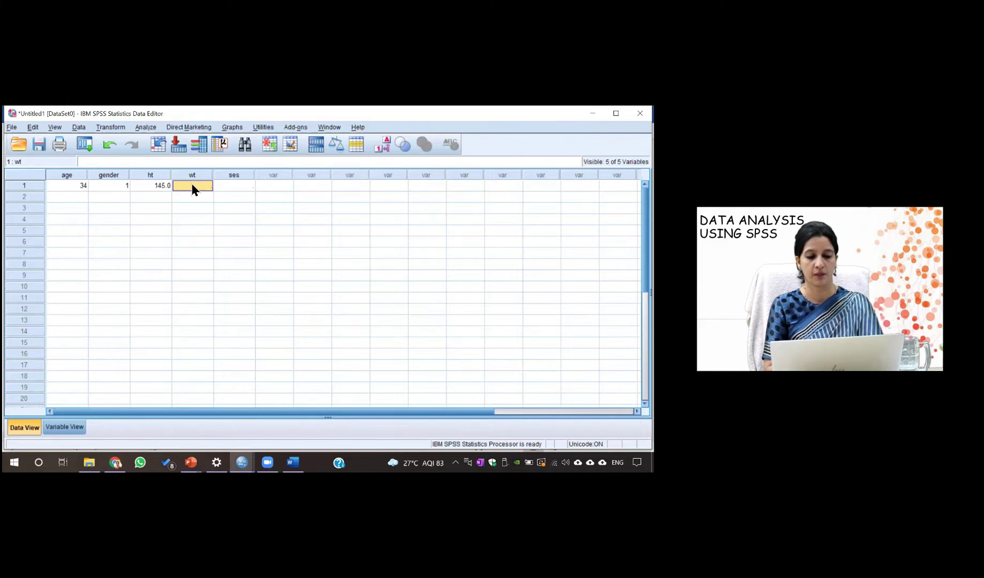
{"action": "type", "text": "67"}
{"action": "left_click", "coordinate": [229, 187]}
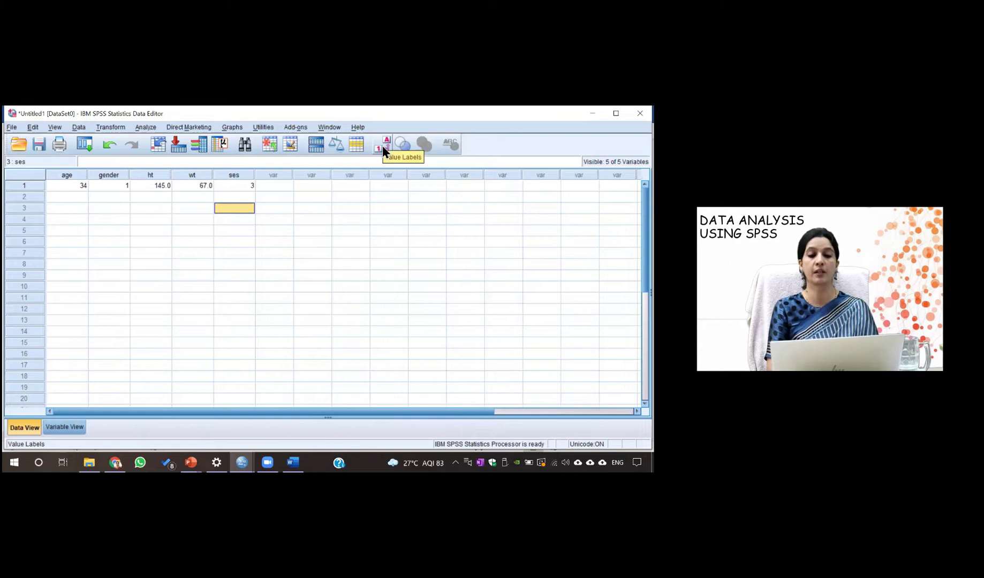
{"action": "left_click", "coordinate": [384, 147]}
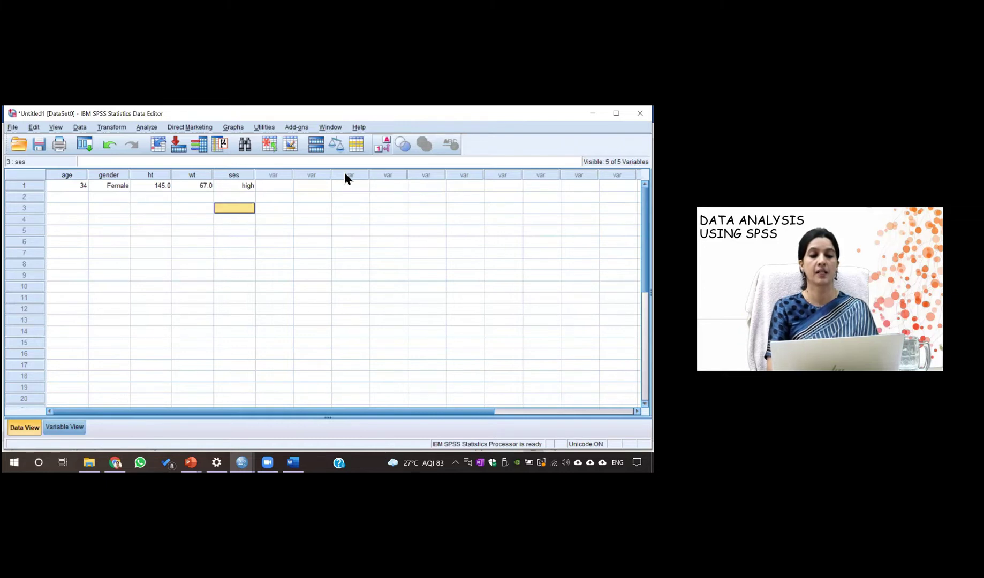
{"action": "left_click", "coordinate": [383, 146]}
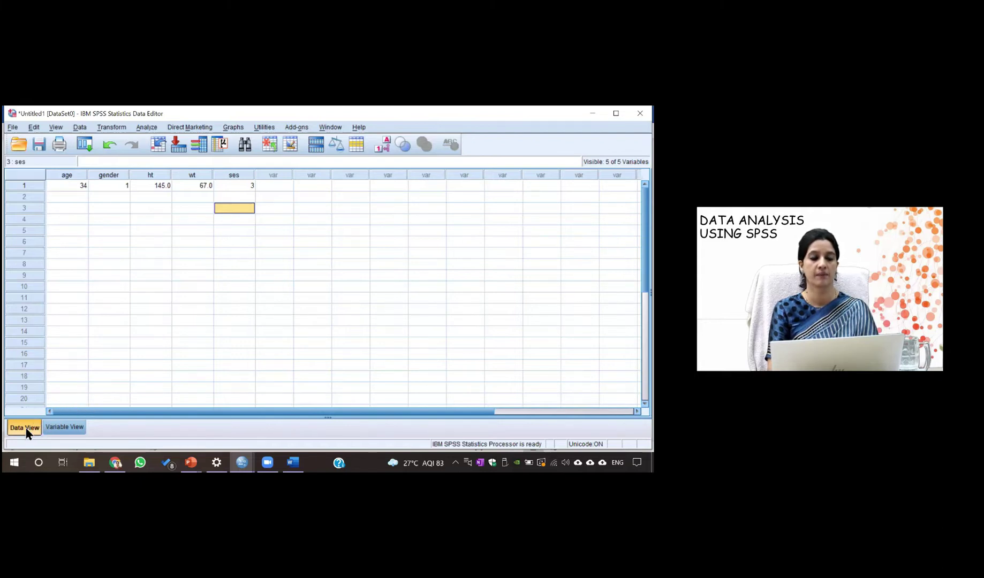
Switch back to Variable View to see the five variable definitions
{"action": "left_click", "coordinate": [58, 429]}
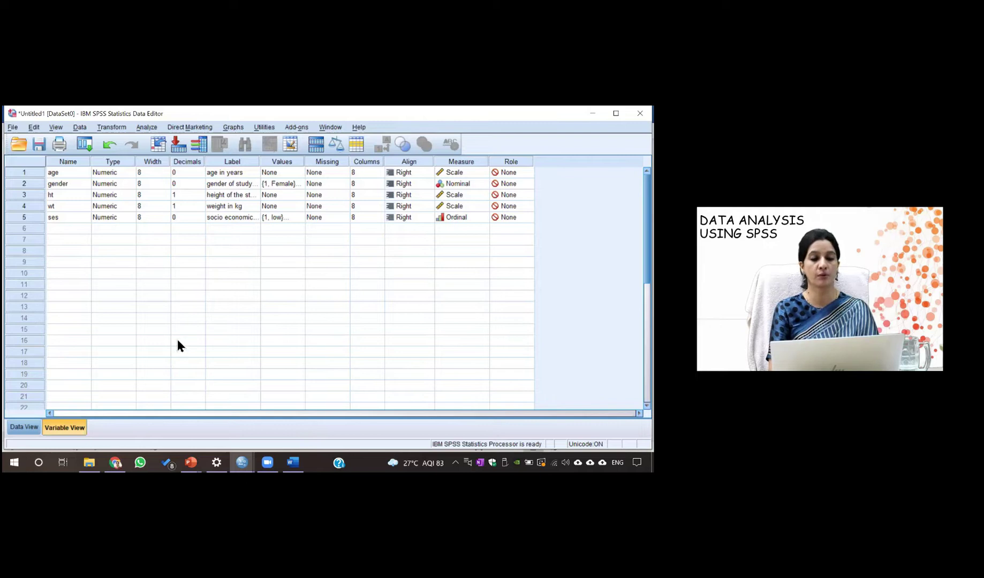
Open the Open Data dialog and browse Look in to the Desktop
{"action": "left_click", "coordinate": [12, 128]}
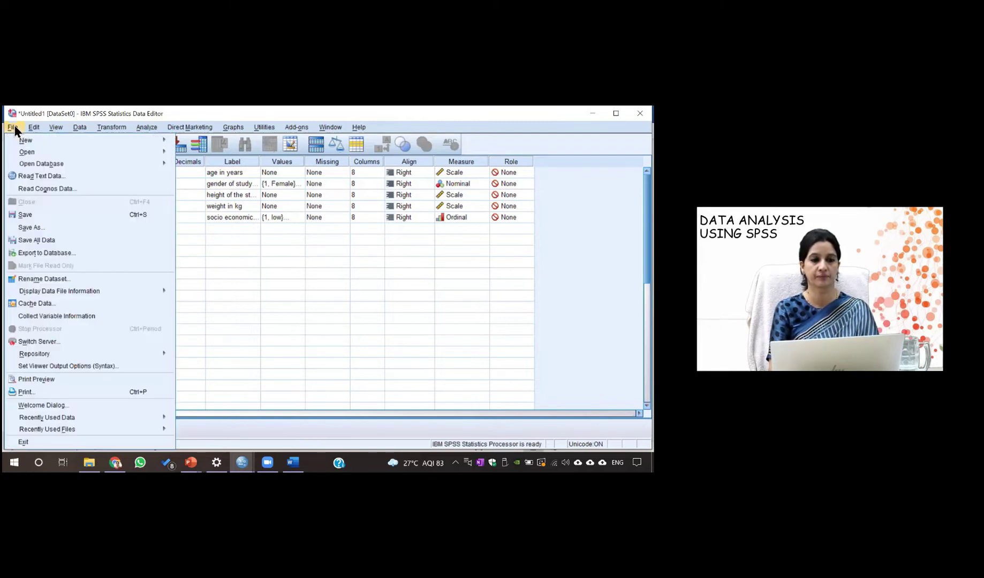
{"action": "mouse_move", "coordinate": [30, 152]}
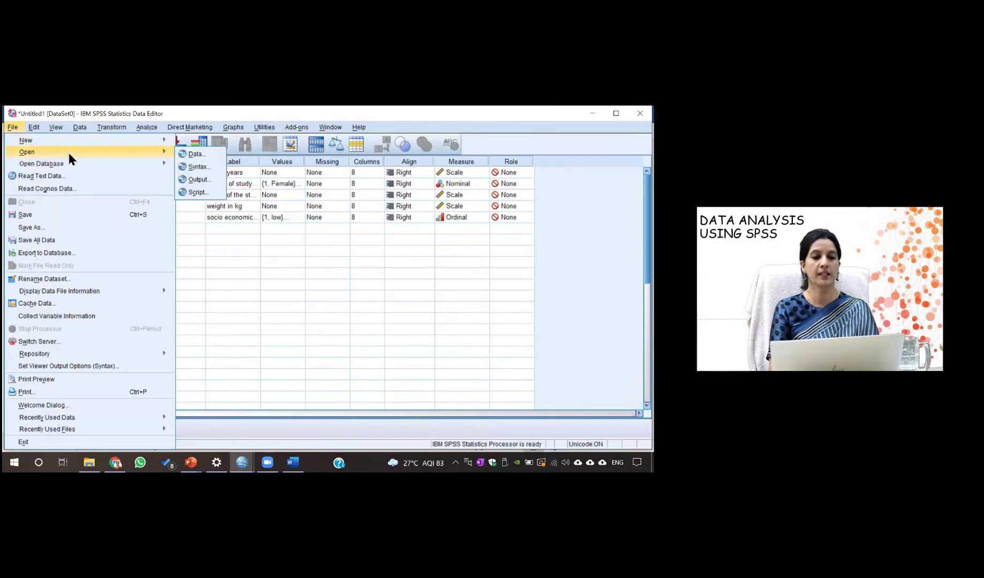
{"action": "left_click", "coordinate": [194, 155]}
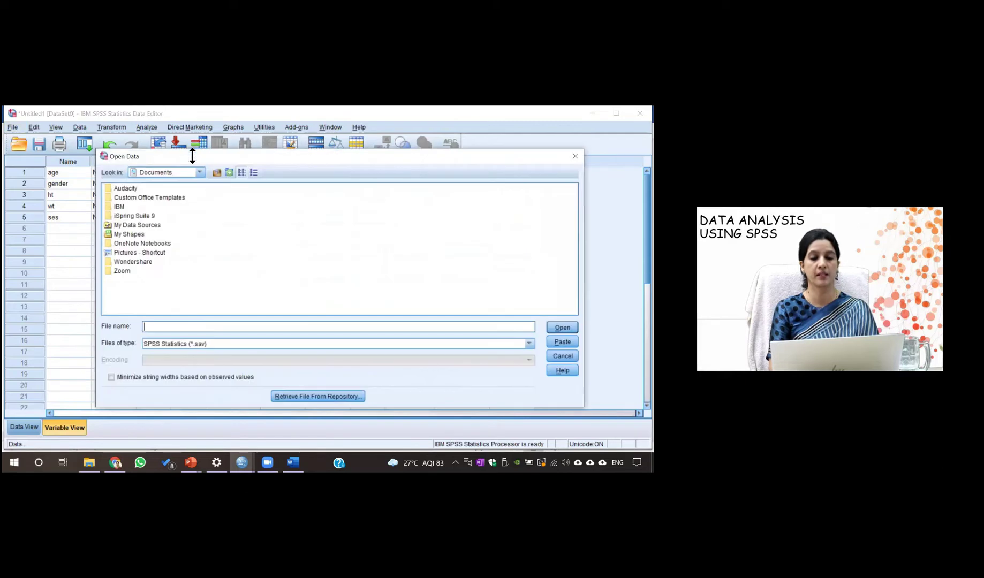
{"action": "left_click", "coordinate": [154, 327]}
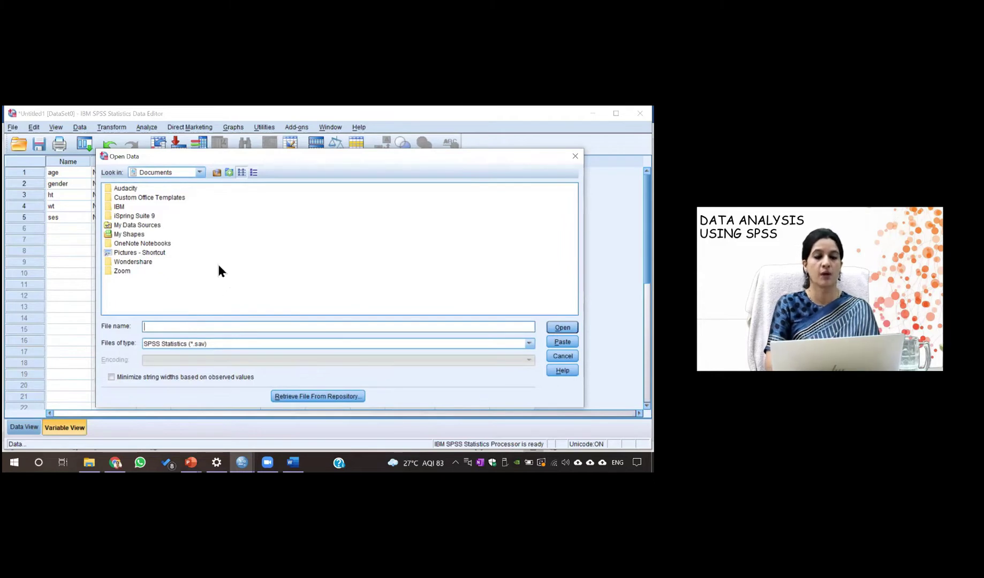
{"action": "left_click", "coordinate": [200, 173]}
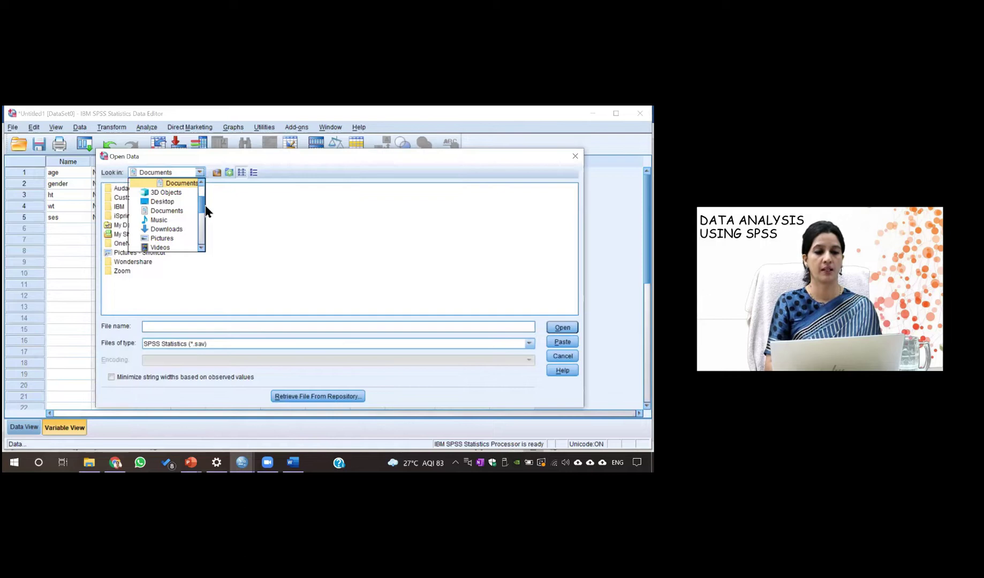
{"action": "mouse_move", "coordinate": [204, 208]}
{"action": "left_mouse_down"}
{"action": "mouse_move", "coordinate": [200, 243]}
{"action": "mouse_move", "coordinate": [200, 197]}
{"action": "left_mouse_up"}
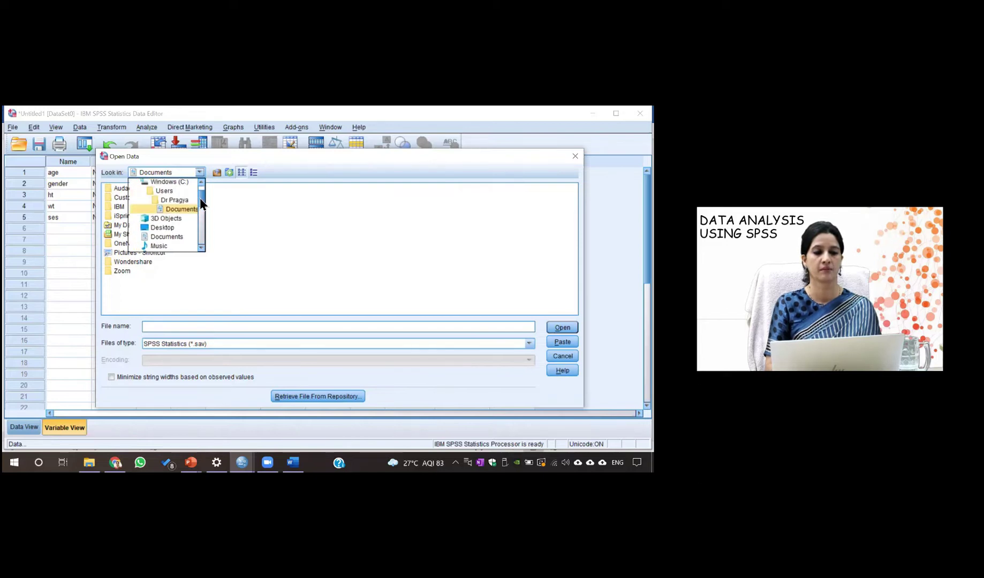
{"action": "left_click", "coordinate": [163, 228]}
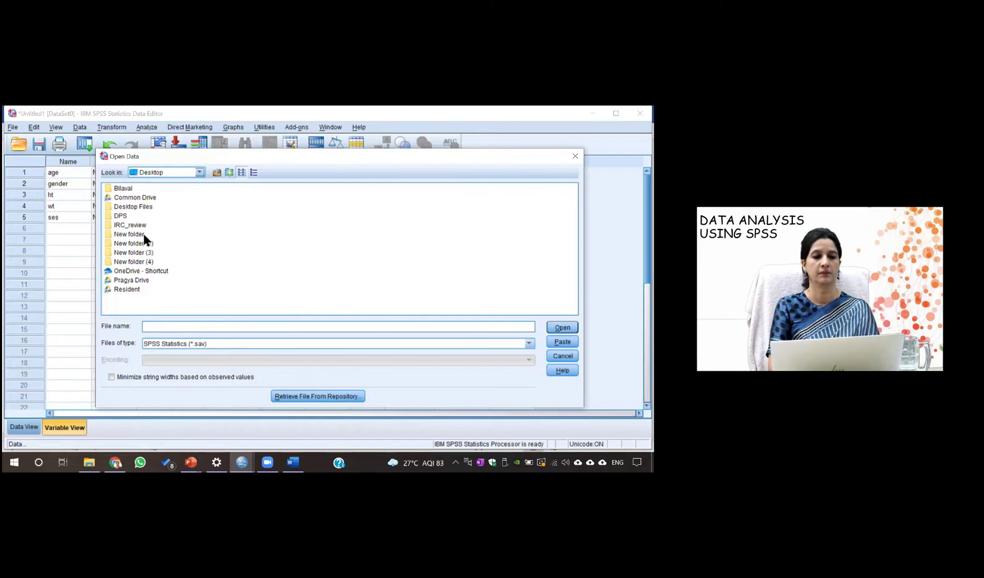
Navigate via Common Drive, Research Methodology Foundation Course, SPSS Workshop, Basic SPSS Course to 1_Introduction to SPSS interface
{"action": "left_click", "coordinate": [149, 200]}
{"action": "double_click", "coordinate": [149, 199]}
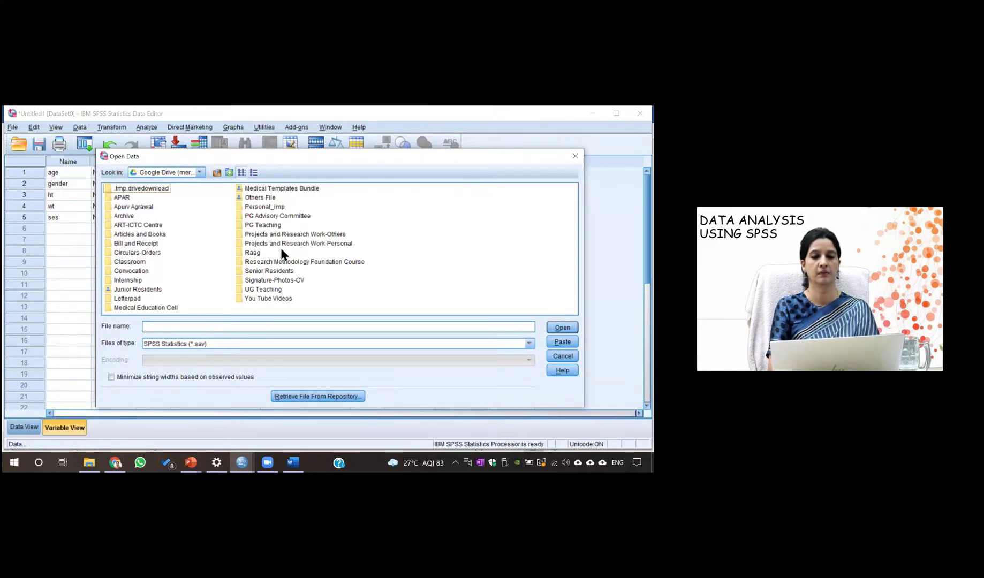
{"action": "double_click", "coordinate": [284, 261]}
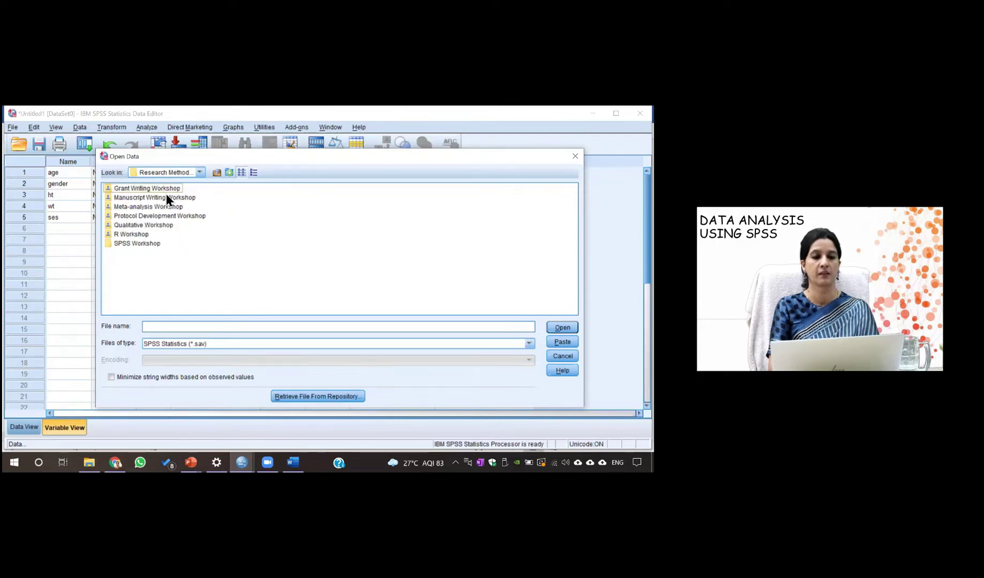
{"action": "double_click", "coordinate": [150, 244]}
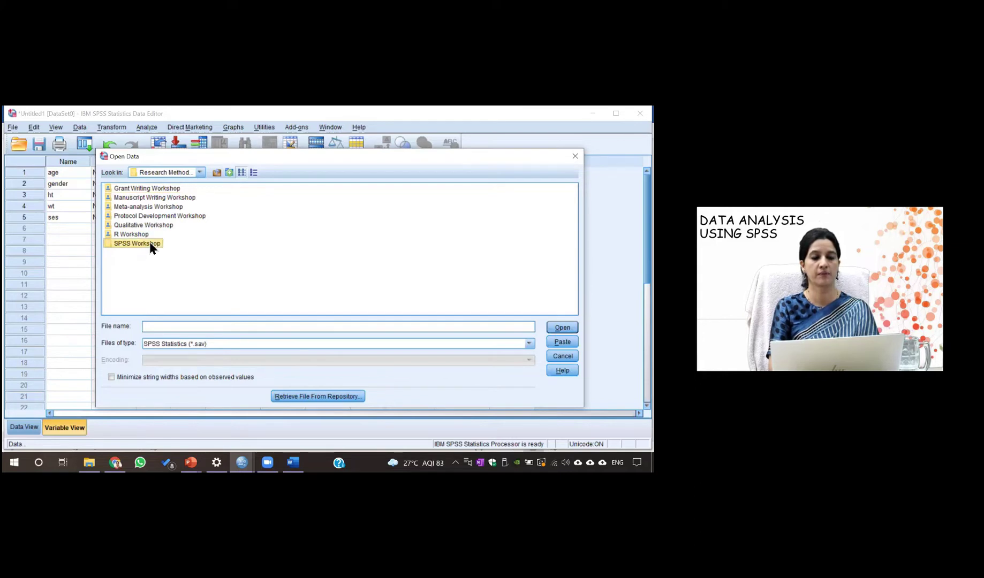
{"action": "double_click", "coordinate": [154, 198]}
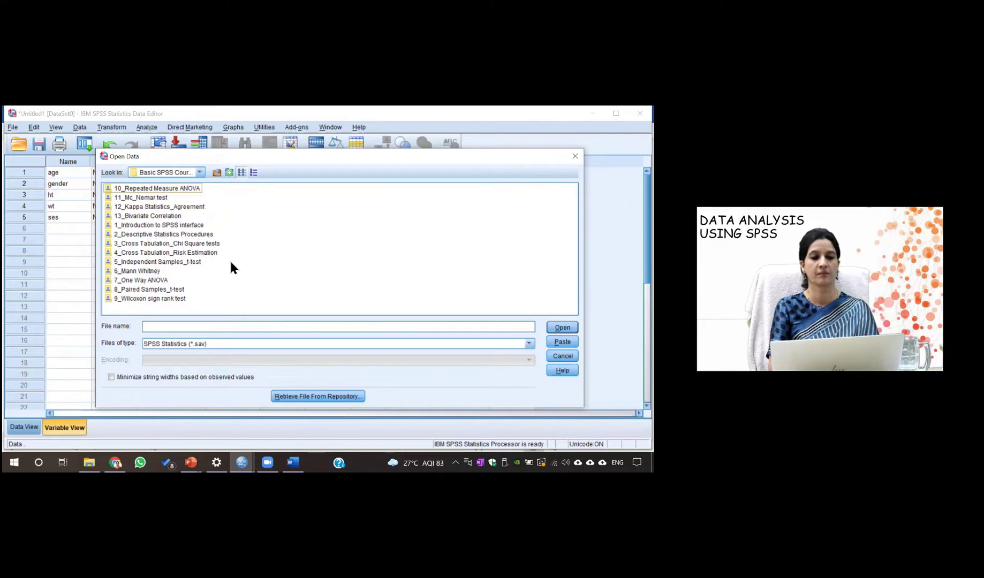
{"action": "double_click", "coordinate": [190, 225]}
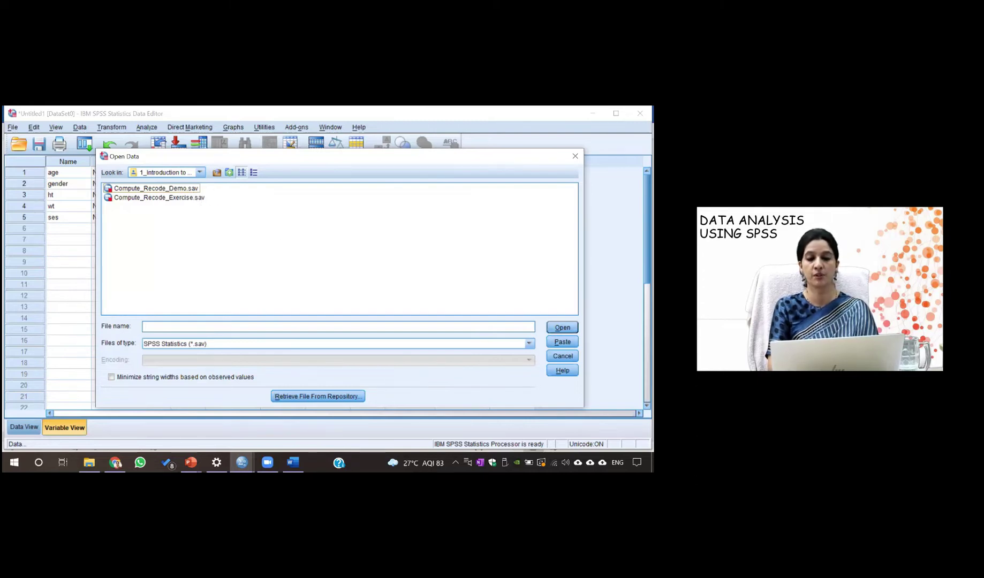
{"action": "left_click", "coordinate": [209, 343]}
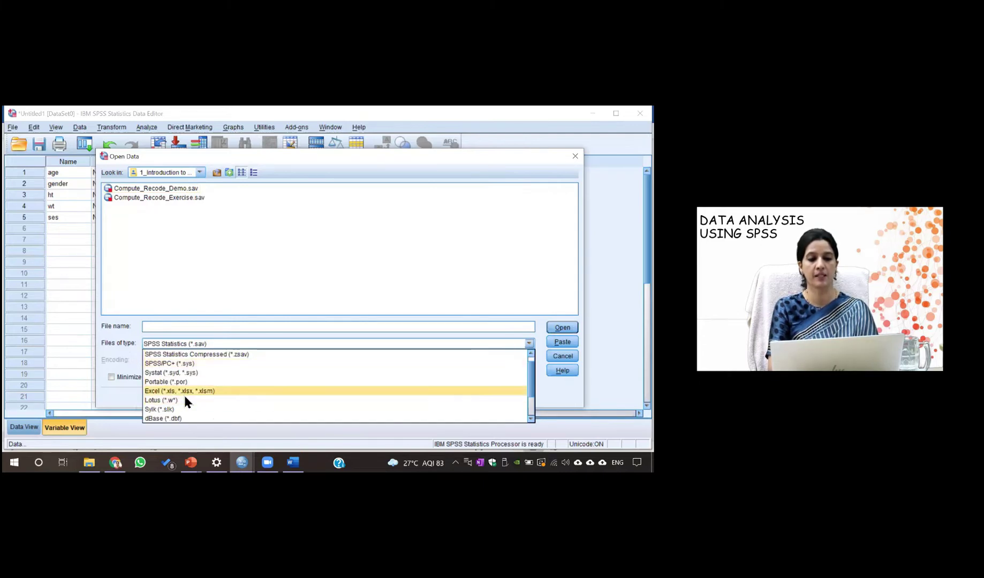
Switch the file type to Excel and open Import_Demo.xlsx
{"action": "left_click", "coordinate": [184, 392]}
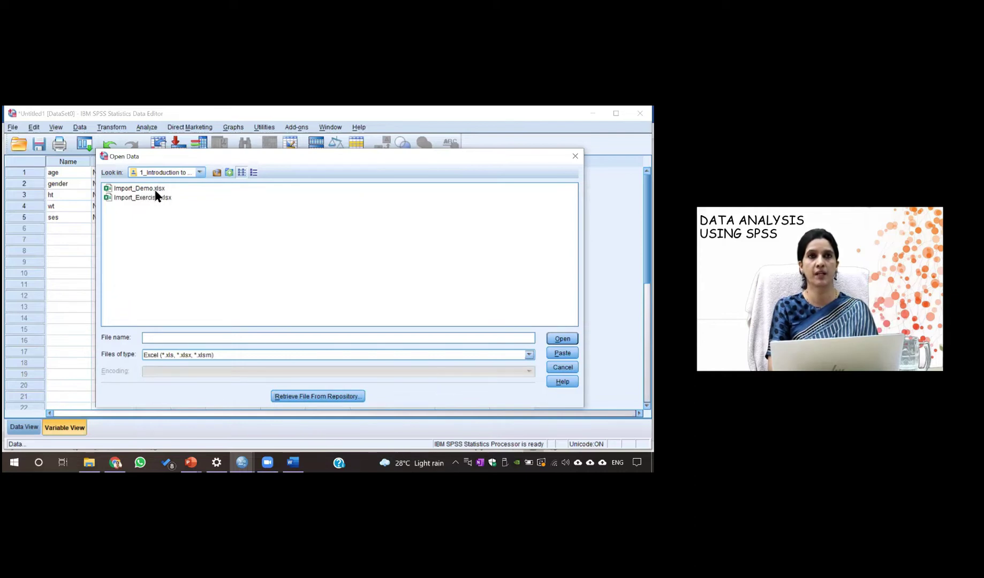
{"action": "left_click", "coordinate": [155, 191]}
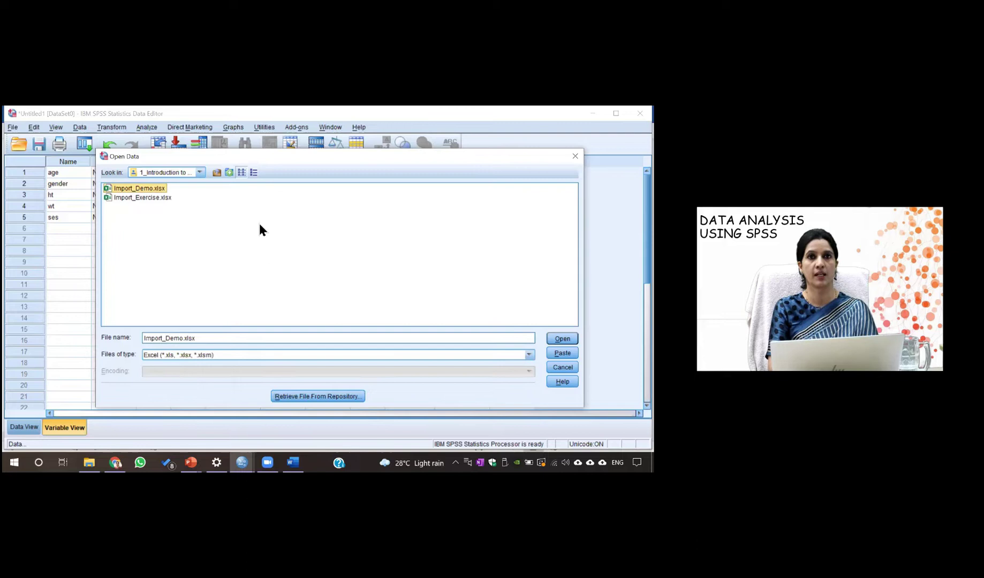
{"action": "key", "text": "Return"}
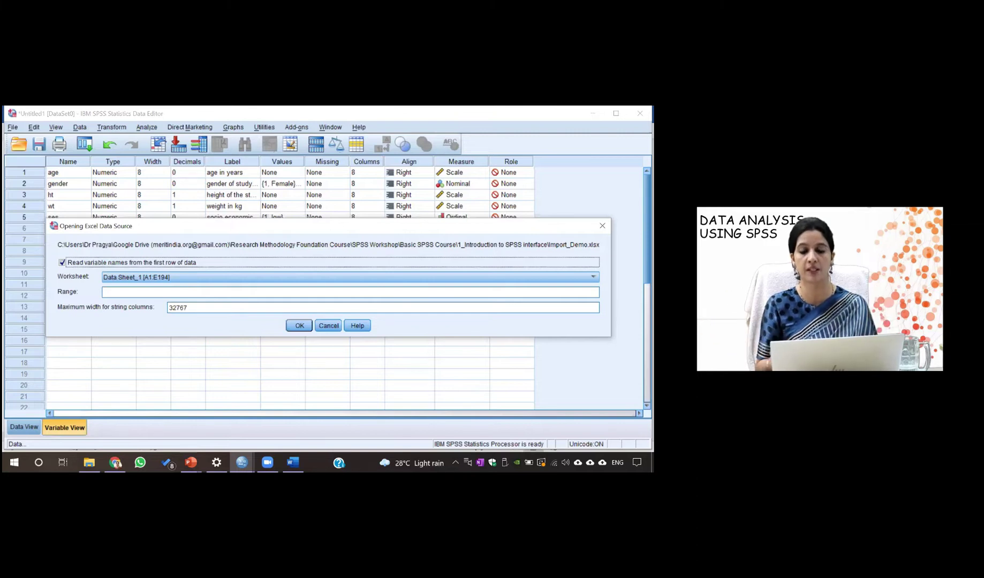
Check the worksheet list and keep Data Sheet_1 [A1:E194] as the sheet to import
{"action": "key", "text": "alt+Down"}
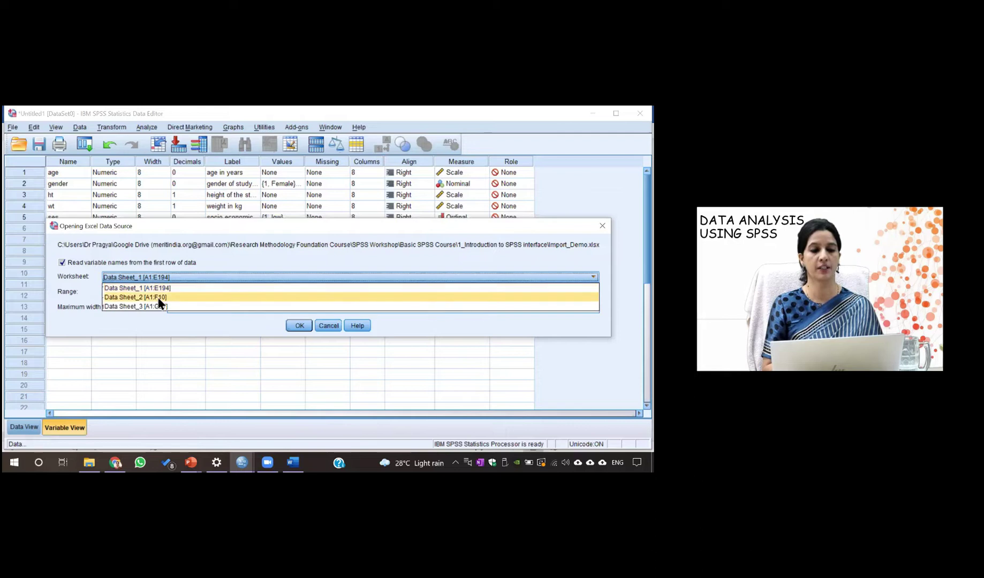
{"action": "key", "text": "Down"}
{"action": "key", "text": "Down"}
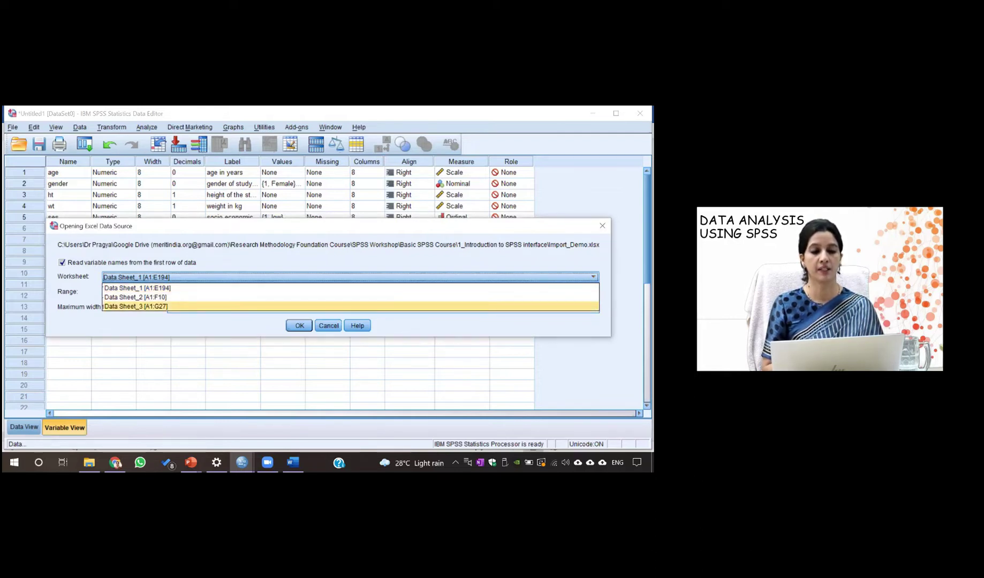
{"action": "key", "text": "Up"}
{"action": "key", "text": "Up"}
{"action": "key", "text": "Return"}
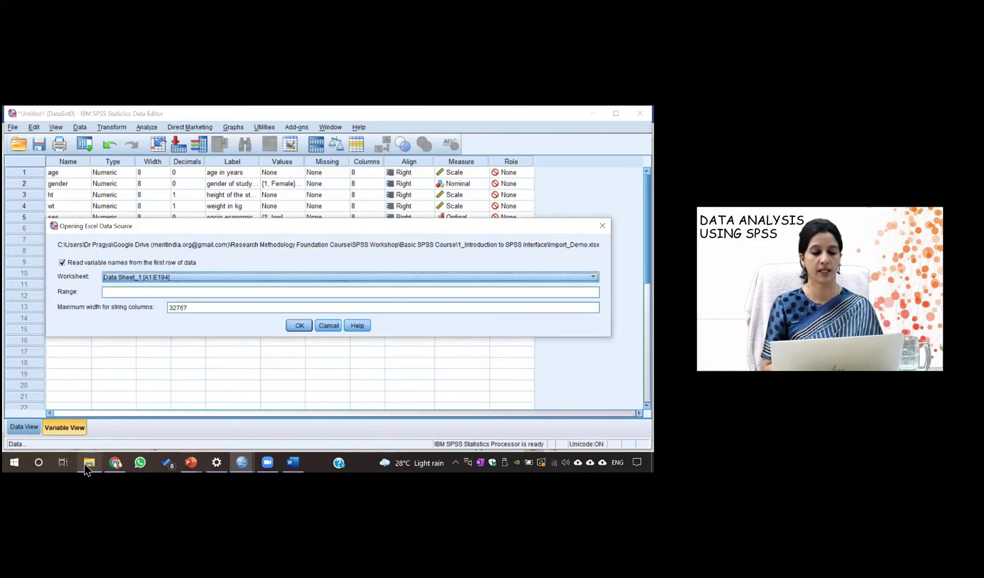
Open Import_Demo.xlsx in Excel from the course folder and close the Document Recovery prompt
{"action": "mouse_move", "coordinate": [94, 457]}
{"action": "left_click", "coordinate": [109, 424]}
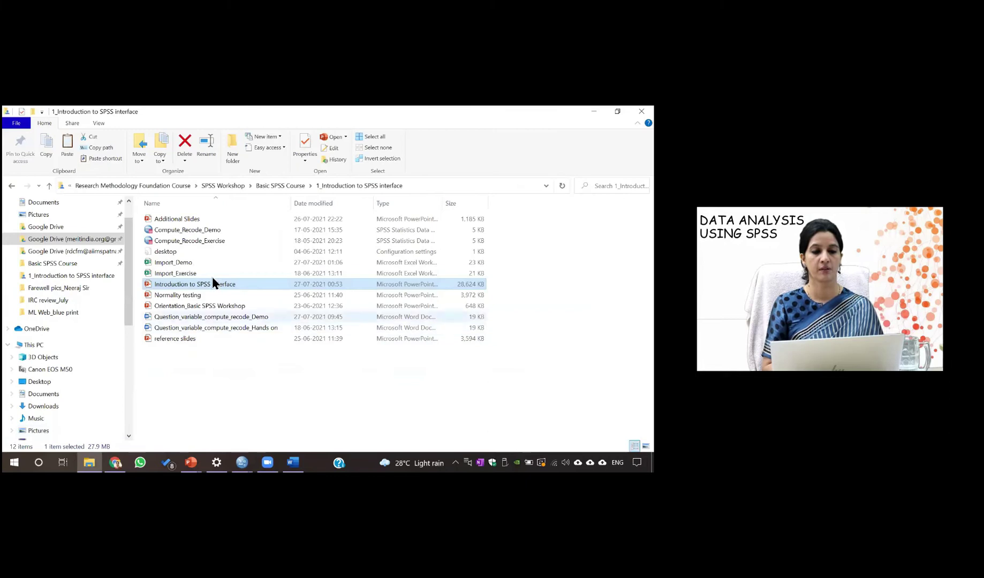
{"action": "double_click", "coordinate": [179, 262]}
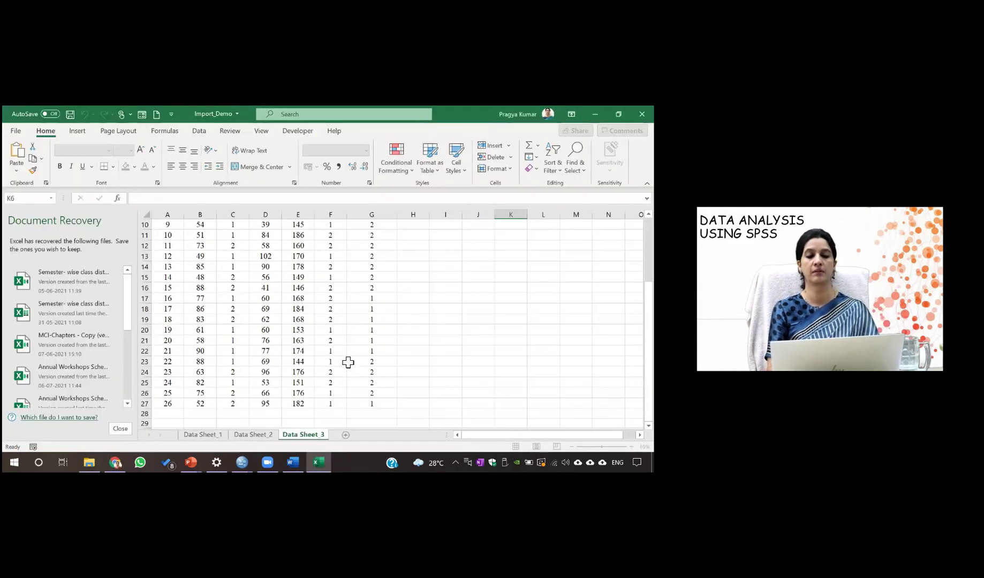
{"action": "left_click", "coordinate": [114, 428]}
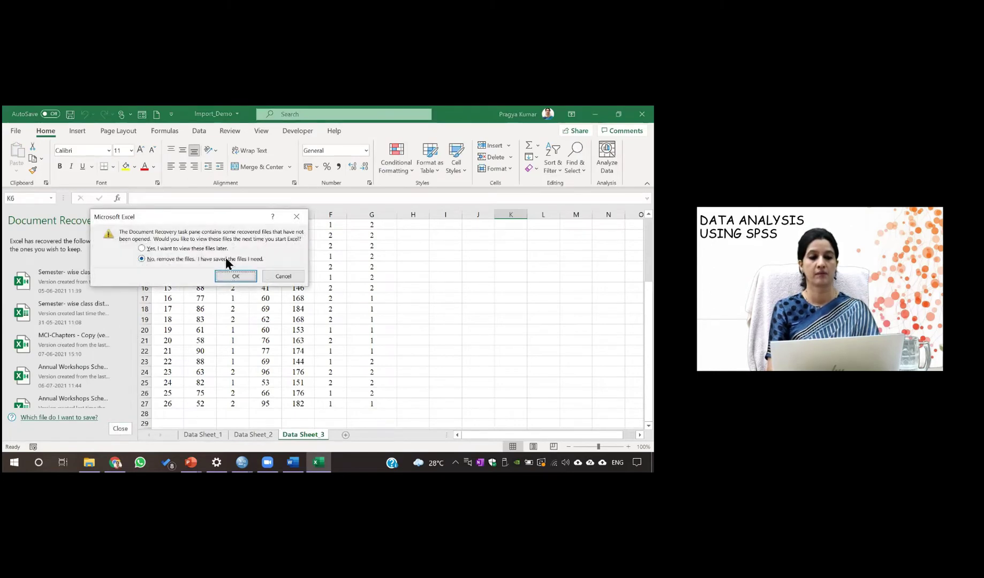
{"action": "left_click", "coordinate": [214, 248]}
{"action": "left_click", "coordinate": [235, 276]}
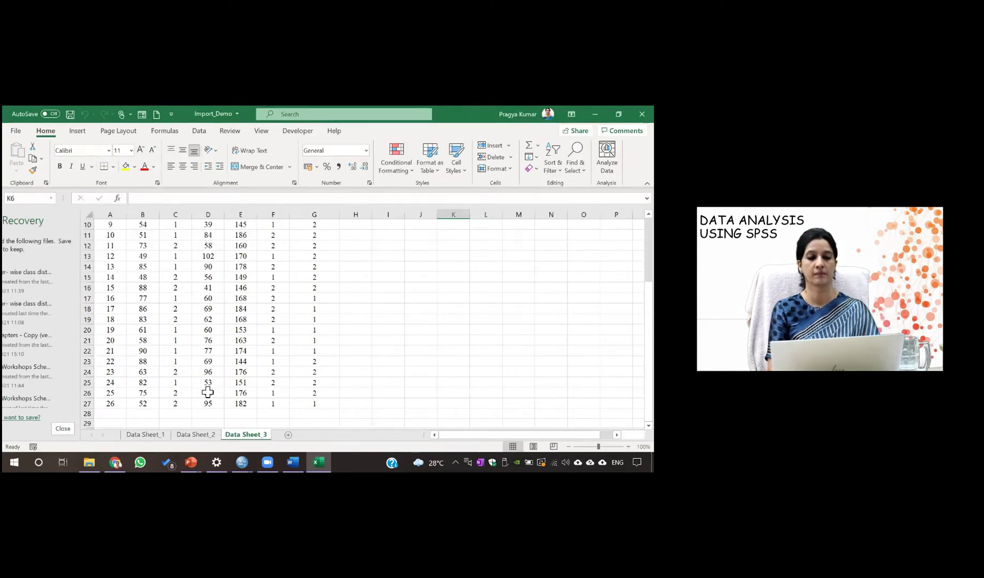
Look through Data Sheets 1, 2 and 3, ending on Data Sheet 1
{"action": "left_click", "coordinate": [75, 437]}
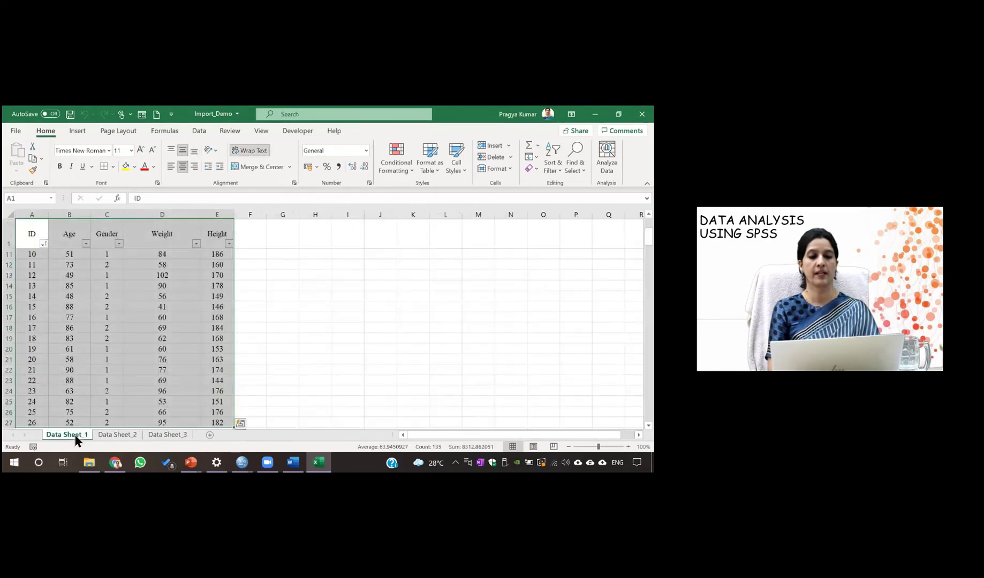
{"action": "left_click", "coordinate": [106, 434]}
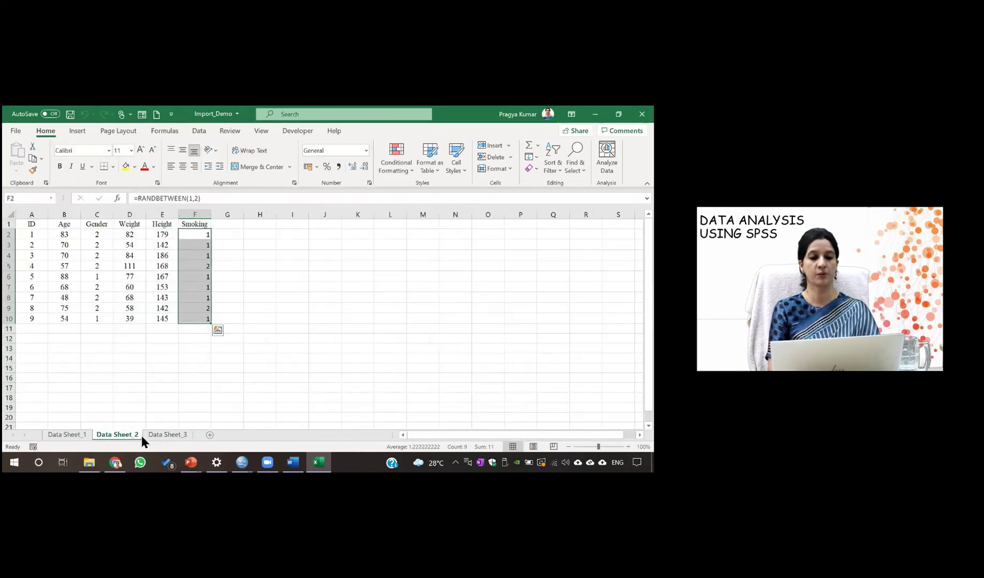
{"action": "left_click", "coordinate": [163, 435]}
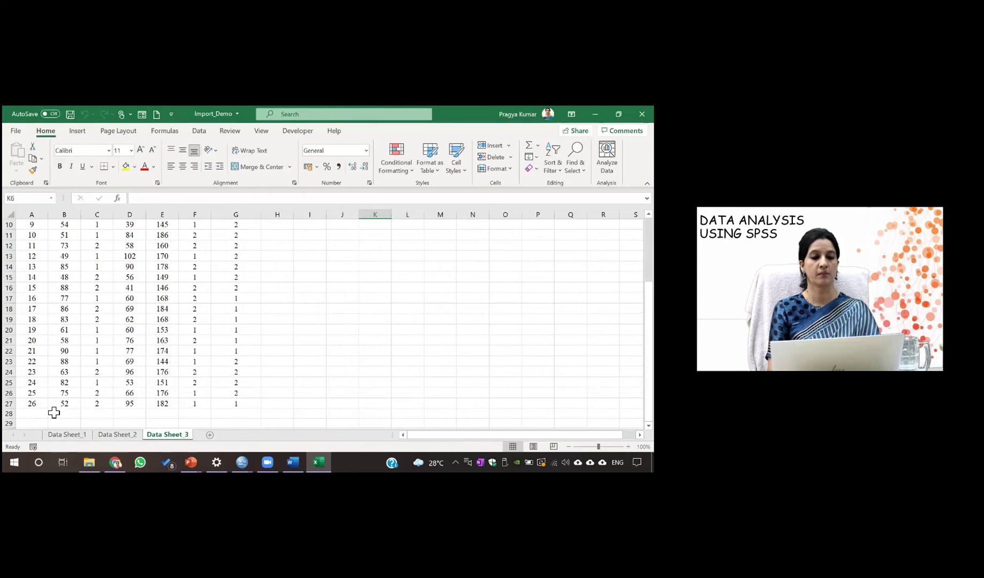
{"action": "left_click", "coordinate": [60, 436]}
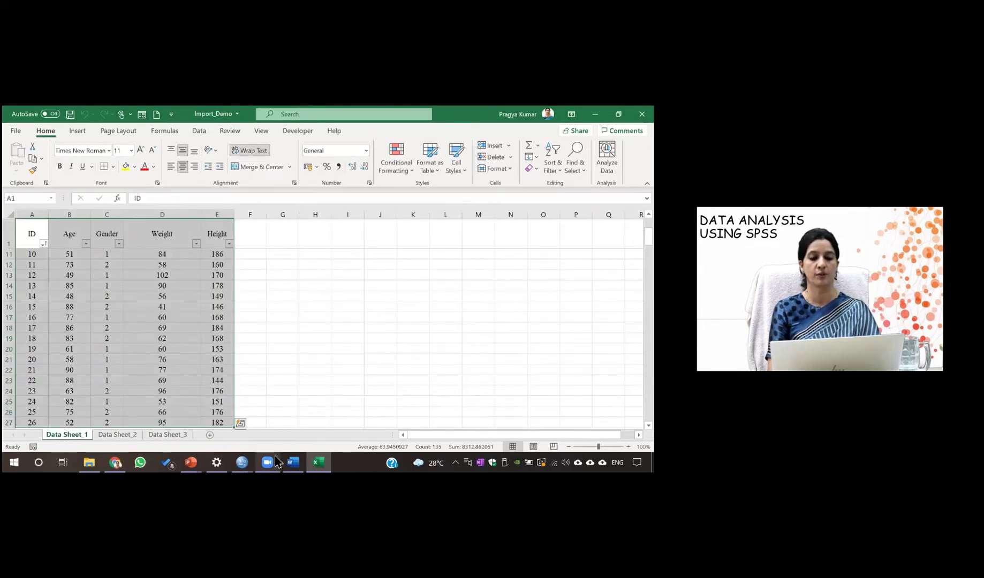
{"action": "mouse_move", "coordinate": [247, 459]}
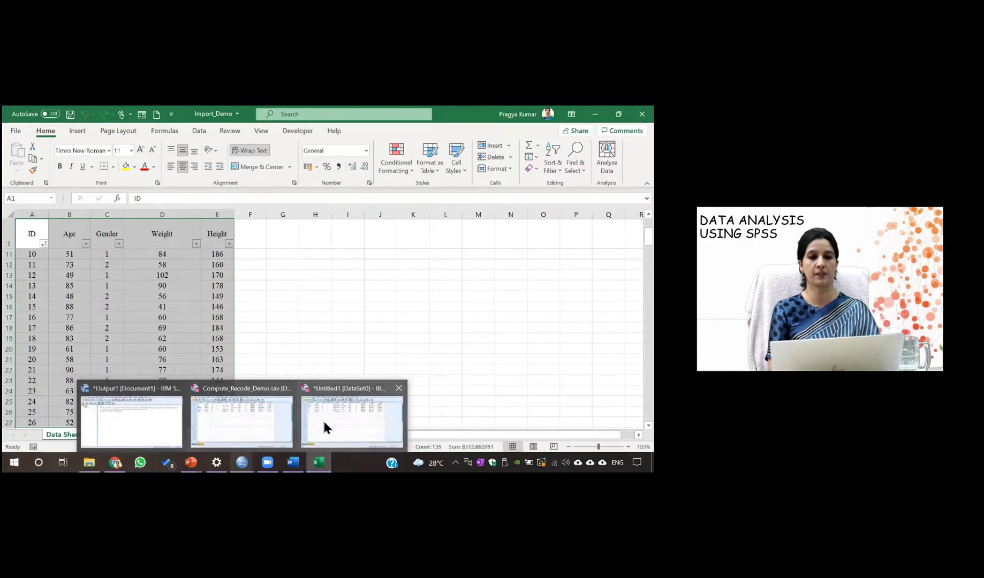
Back in SPSS, import Data Sheet_1 and view the new Untitled2 dataset's values
{"action": "left_click", "coordinate": [324, 427]}
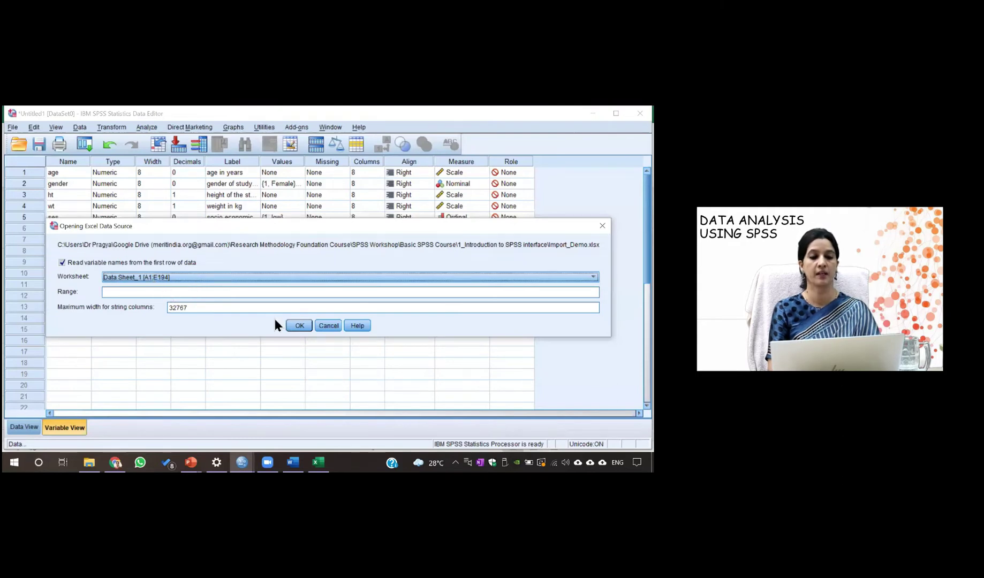
{"action": "left_click", "coordinate": [299, 325]}
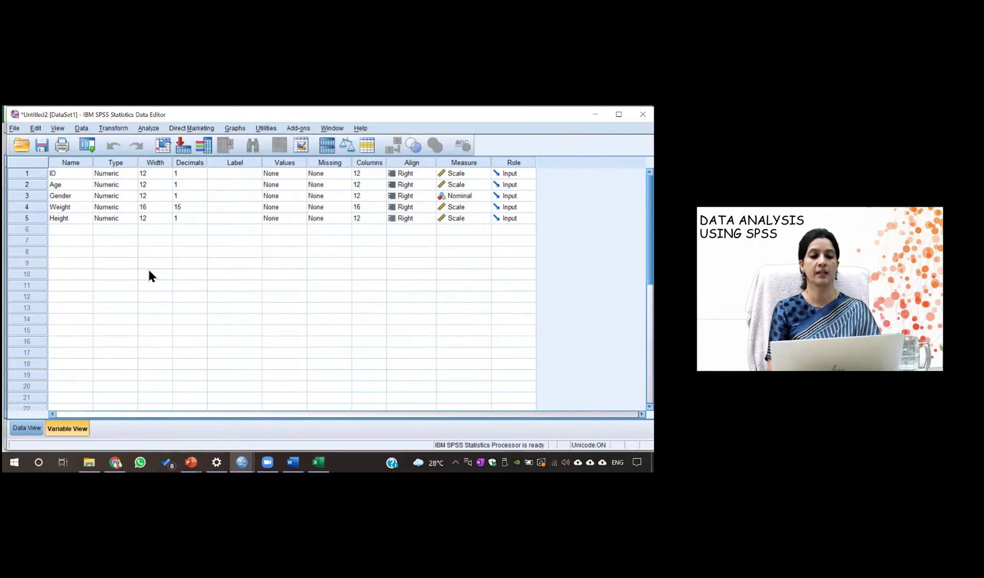
{"action": "left_click", "coordinate": [26, 429]}
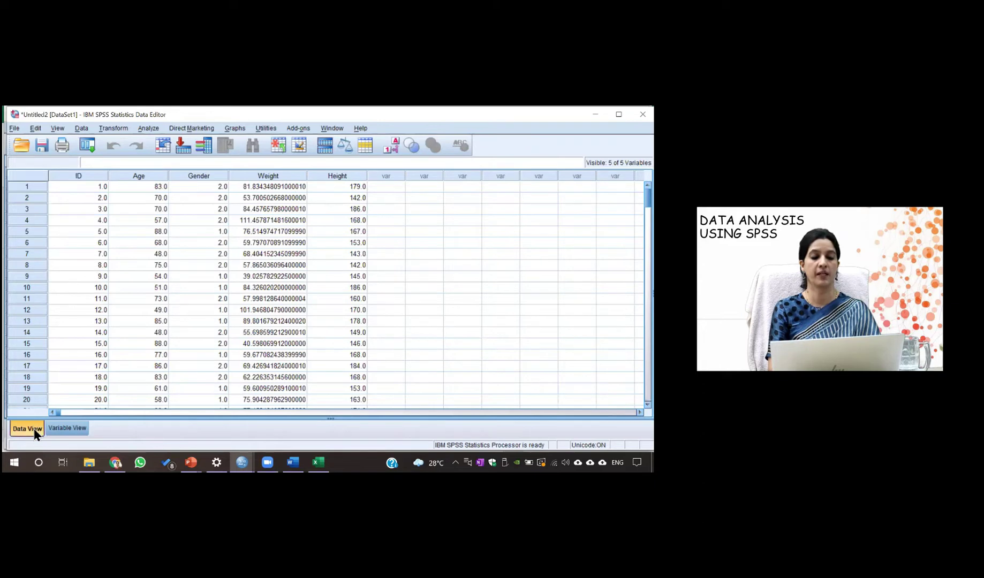
Set Weight to 1 decimal place and check its values in Data View
{"action": "left_click", "coordinate": [59, 427]}
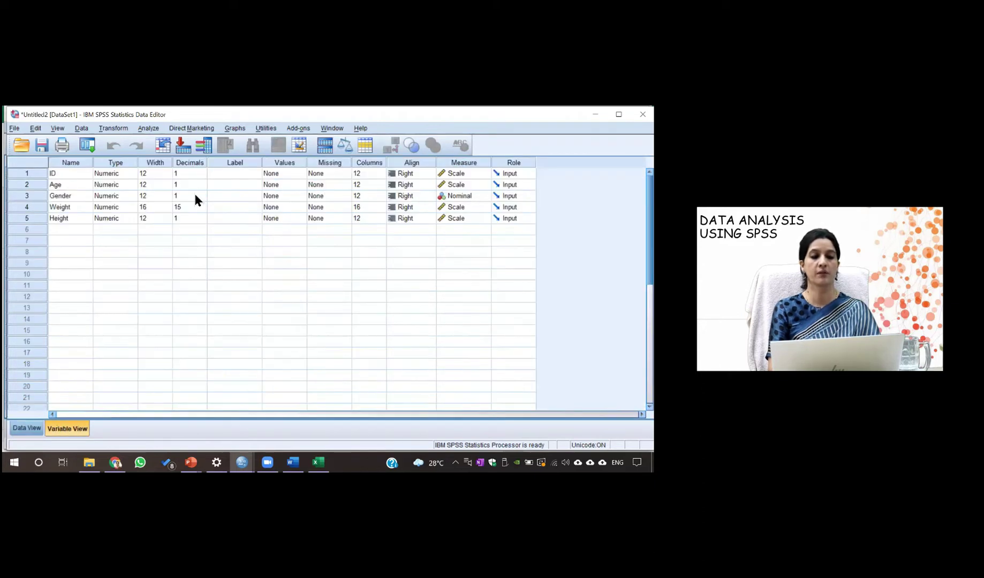
{"action": "left_click", "coordinate": [182, 209]}
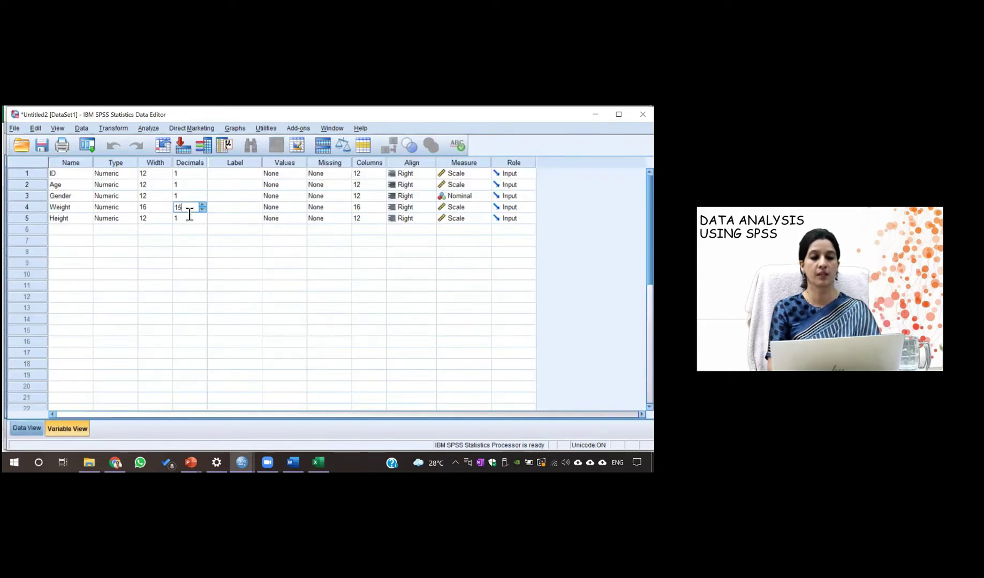
{"action": "key", "text": "BackSpace"}
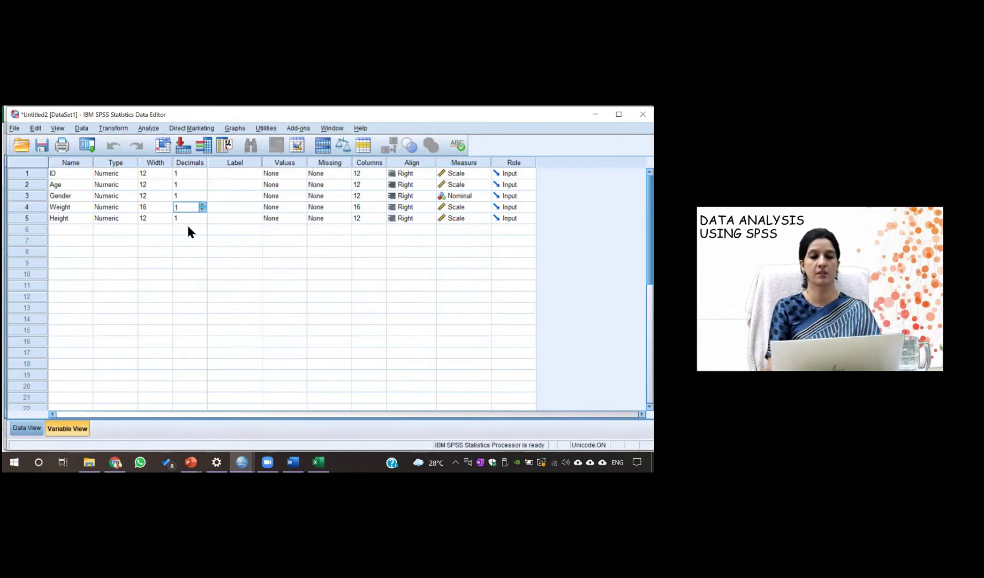
{"action": "left_click", "coordinate": [189, 231]}
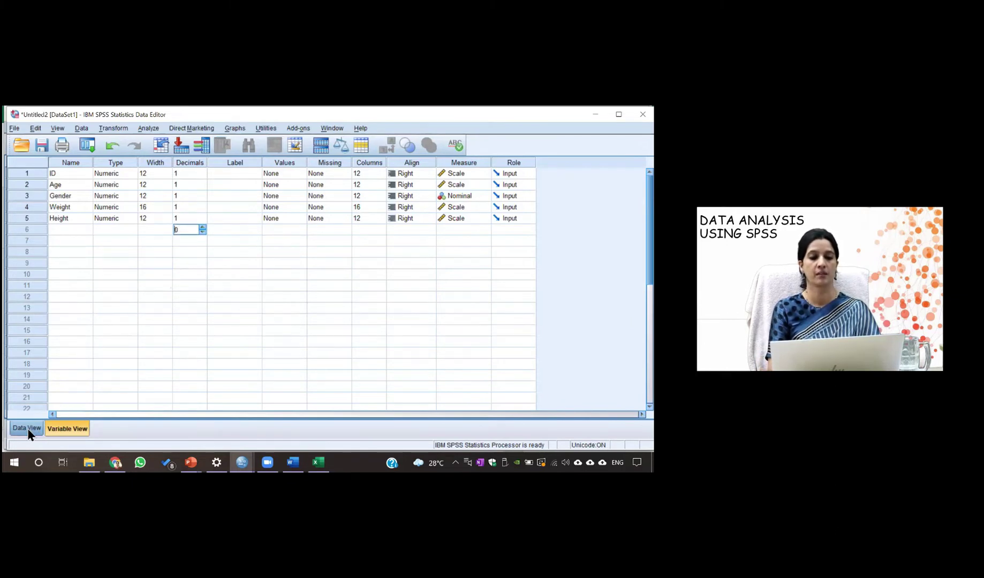
{"action": "left_click", "coordinate": [27, 428]}
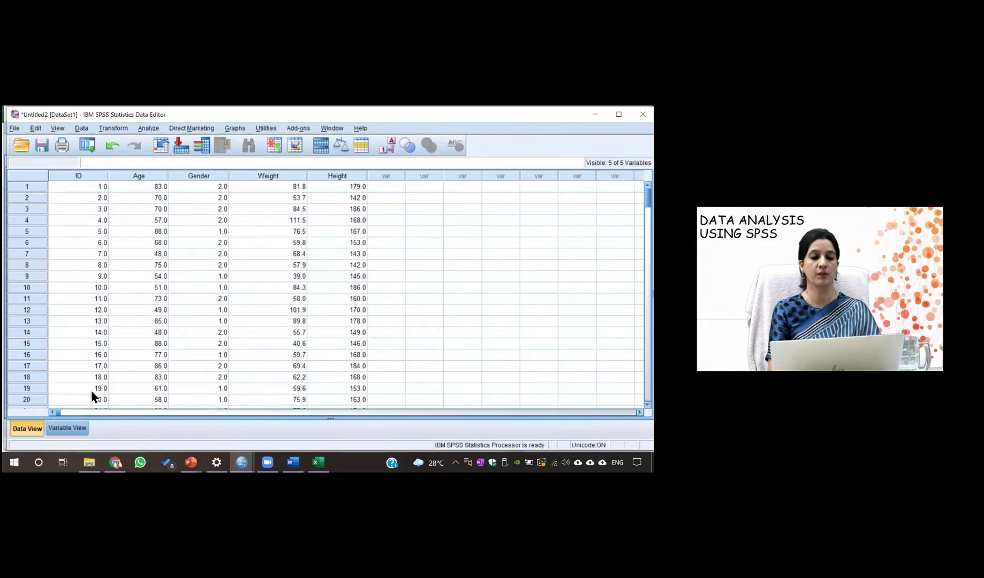
Set Gender to 0 decimals and confirm it shows whole numbers
{"action": "left_click", "coordinate": [53, 428]}
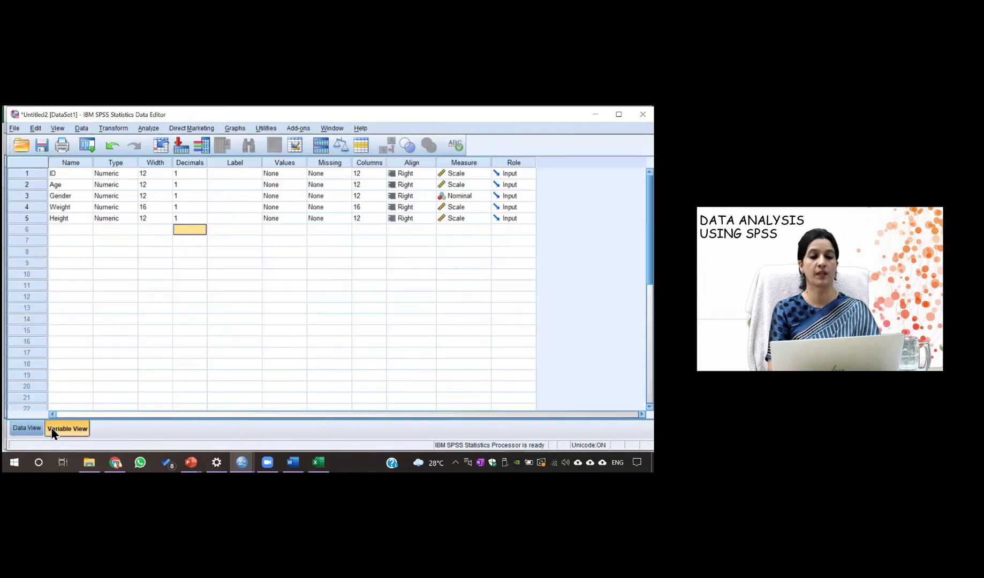
{"action": "left_click", "coordinate": [188, 196]}
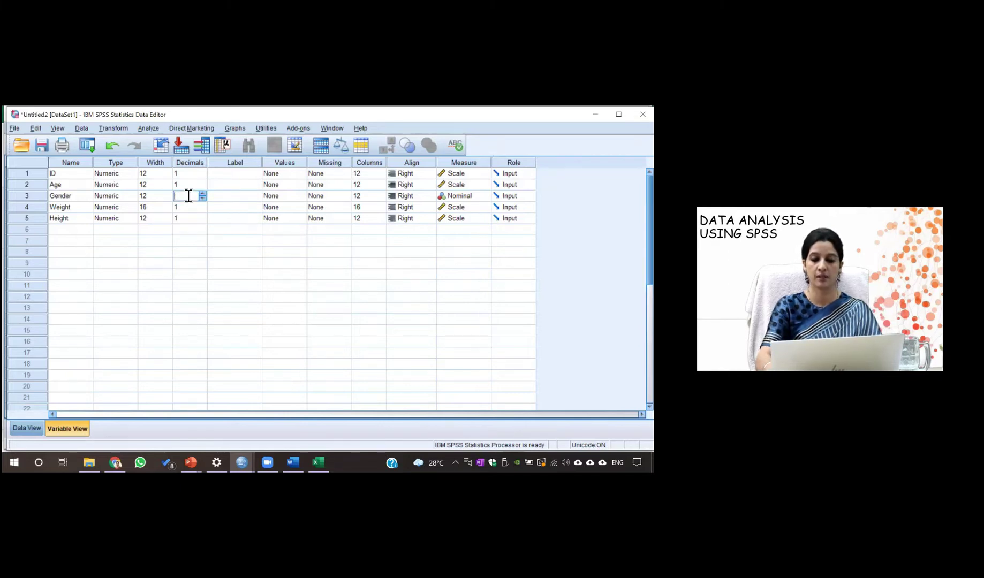
{"action": "type", "text": "0"}
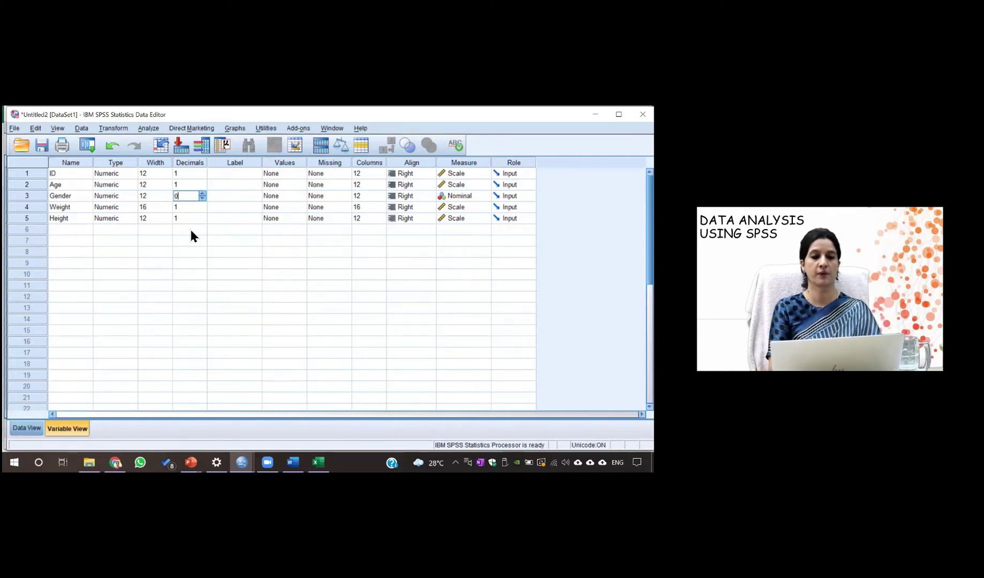
{"action": "left_click", "coordinate": [191, 230]}
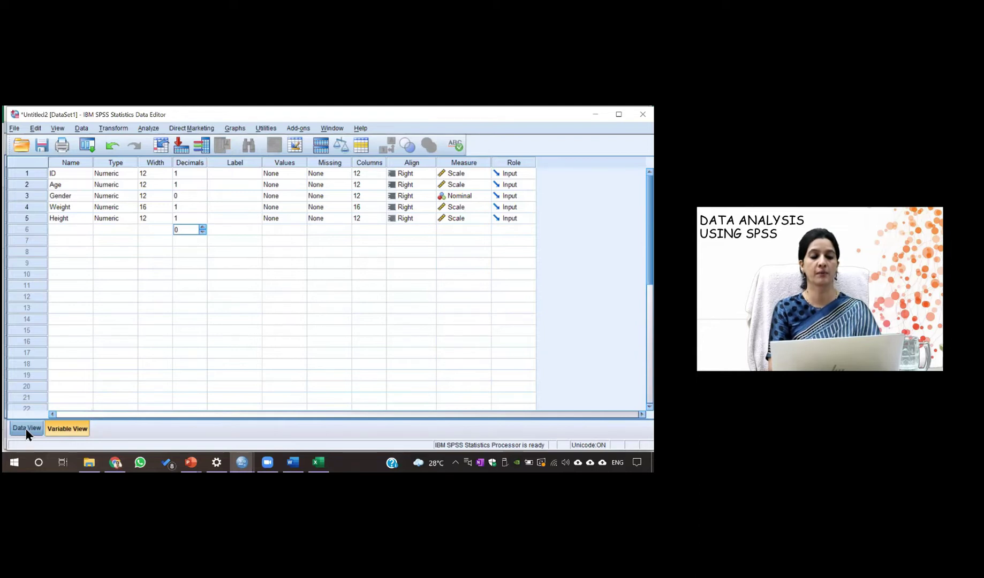
{"action": "left_click", "coordinate": [26, 430]}
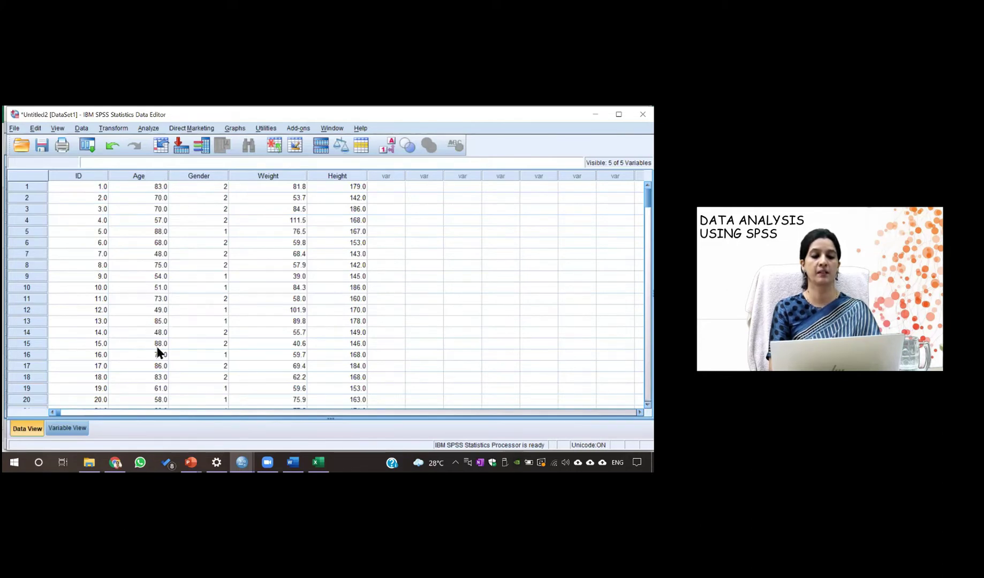
Set Age to 0 decimal places
{"action": "left_click", "coordinate": [52, 431]}
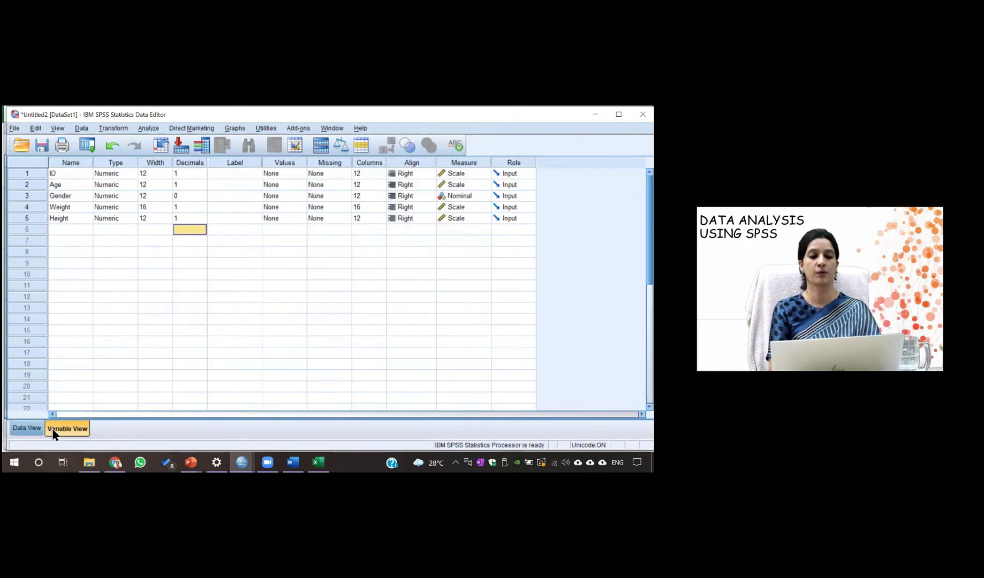
{"action": "left_click", "coordinate": [186, 185]}
{"action": "key", "text": "BackSpace"}
{"action": "type", "text": "0"}
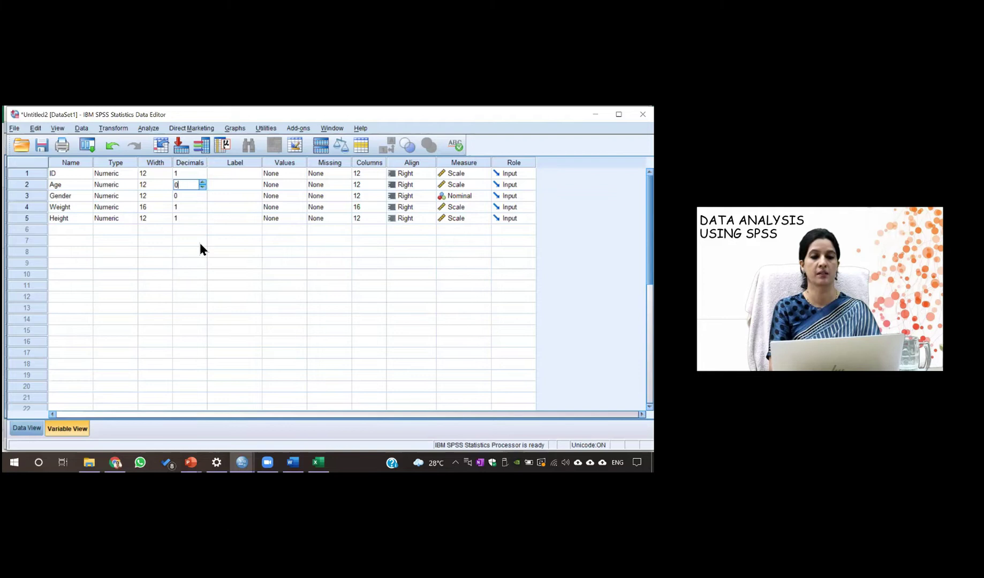
{"action": "left_click", "coordinate": [192, 240]}
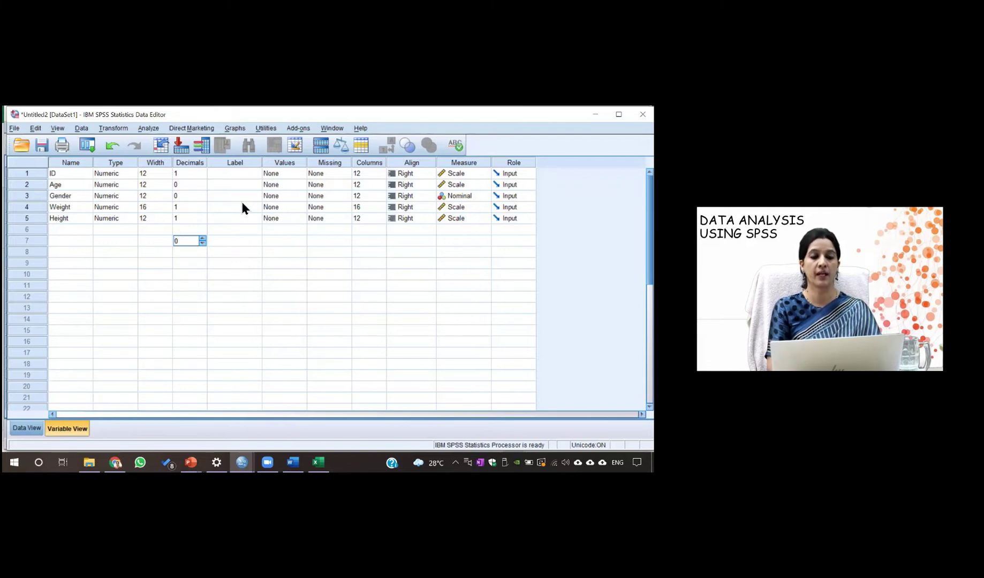
Label ID as 'identification number' and Age as 'age in years' in Variable View
{"action": "left_click", "coordinate": [220, 184]}
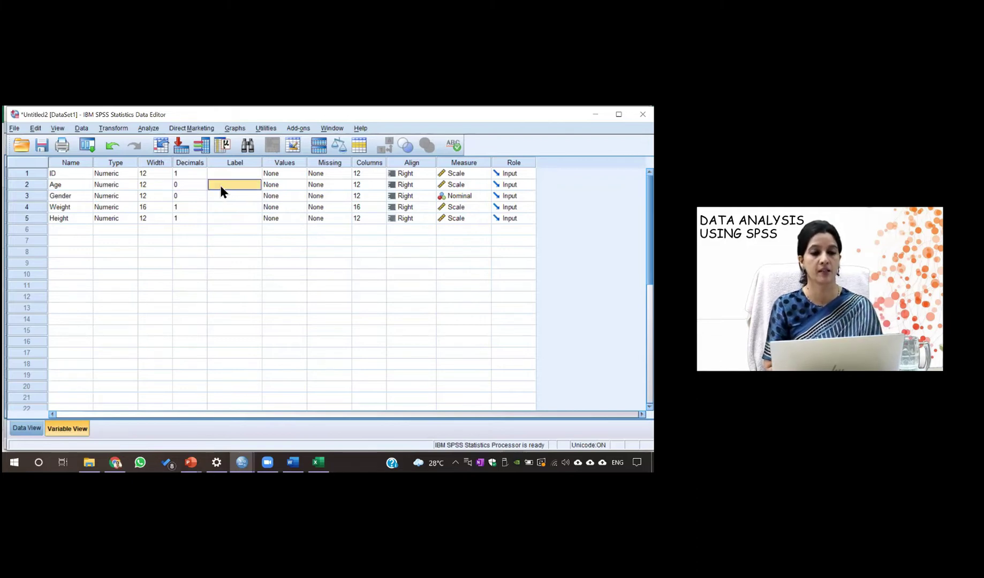
{"action": "left_click", "coordinate": [220, 173]}
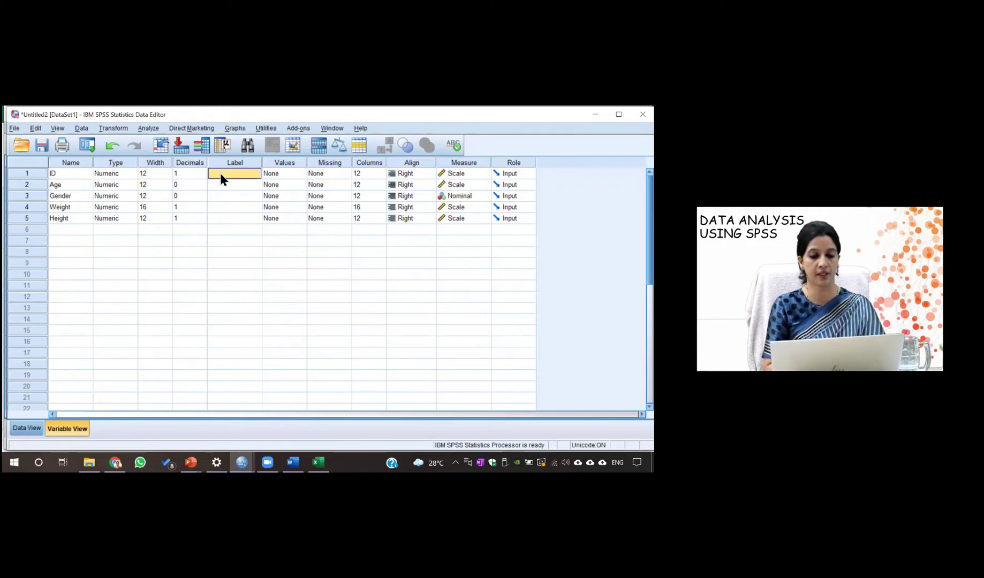
{"action": "type", "text": "identification"}
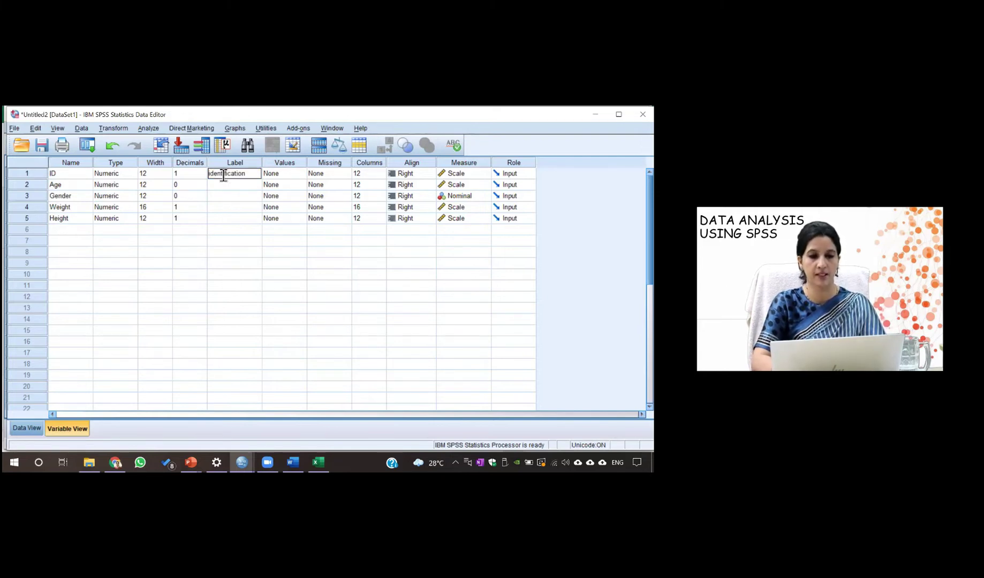
{"action": "type", "text": " number"}
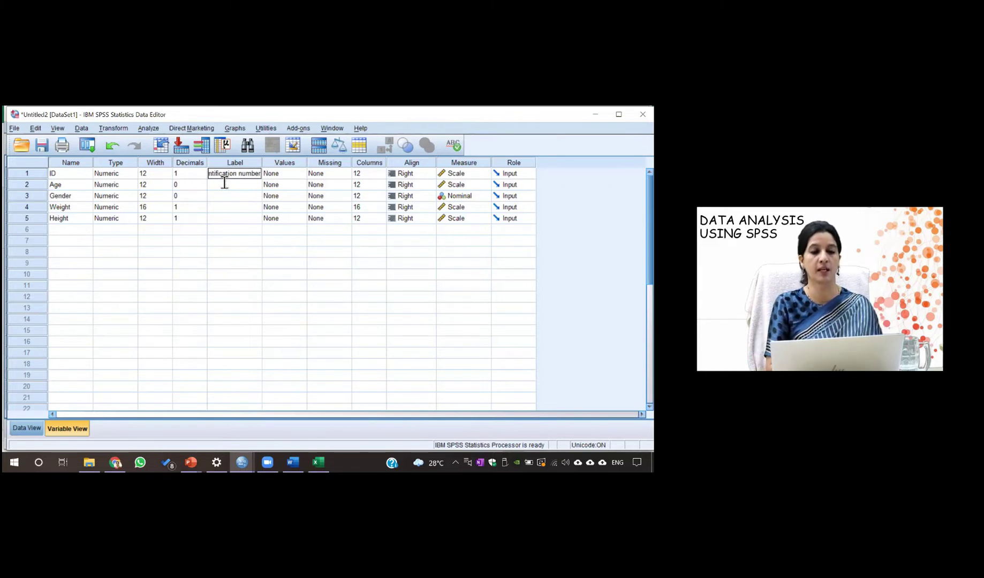
{"action": "left_click", "coordinate": [224, 184]}
{"action": "type", "text": "ag"}
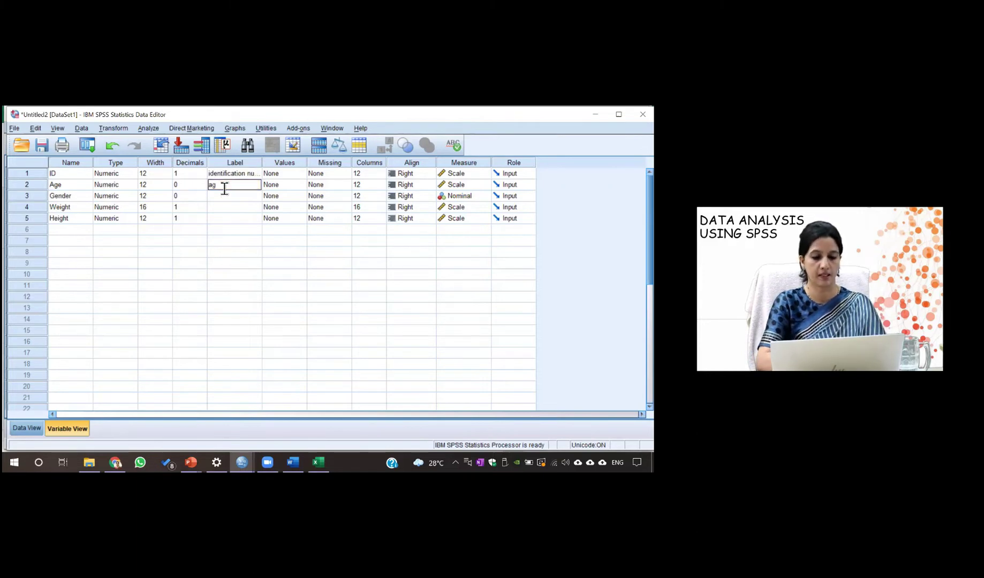
{"action": "type", "text": "e in years"}
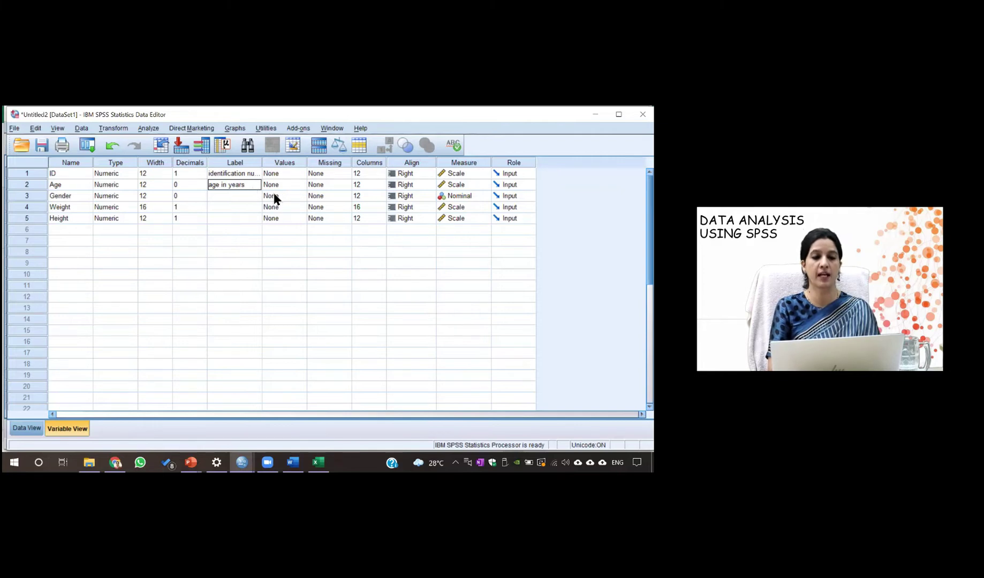
Add the value label 1 = female to Gender
{"action": "left_click", "coordinate": [292, 195]}
{"action": "left_click", "coordinate": [298, 195]}
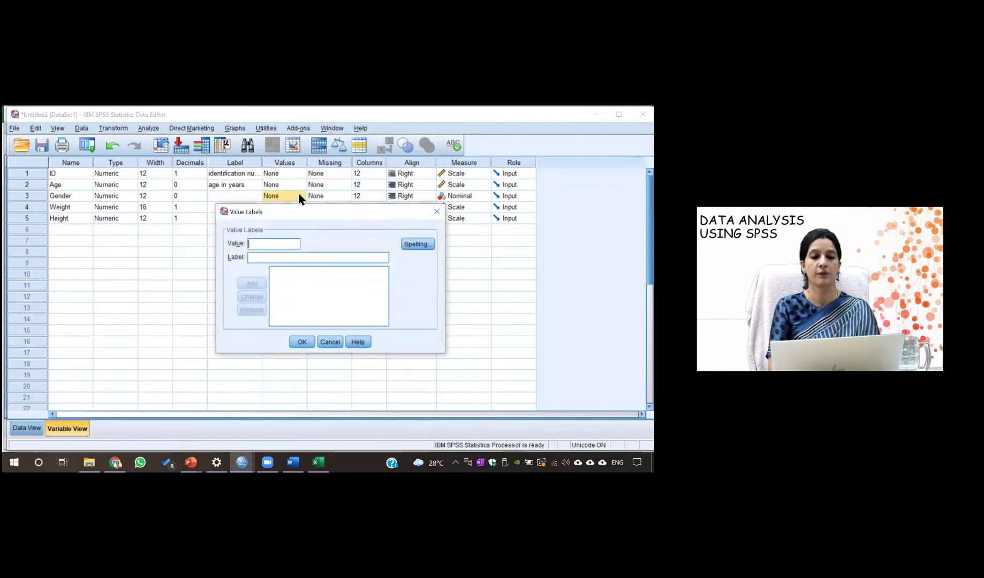
{"action": "type", "text": "1"}
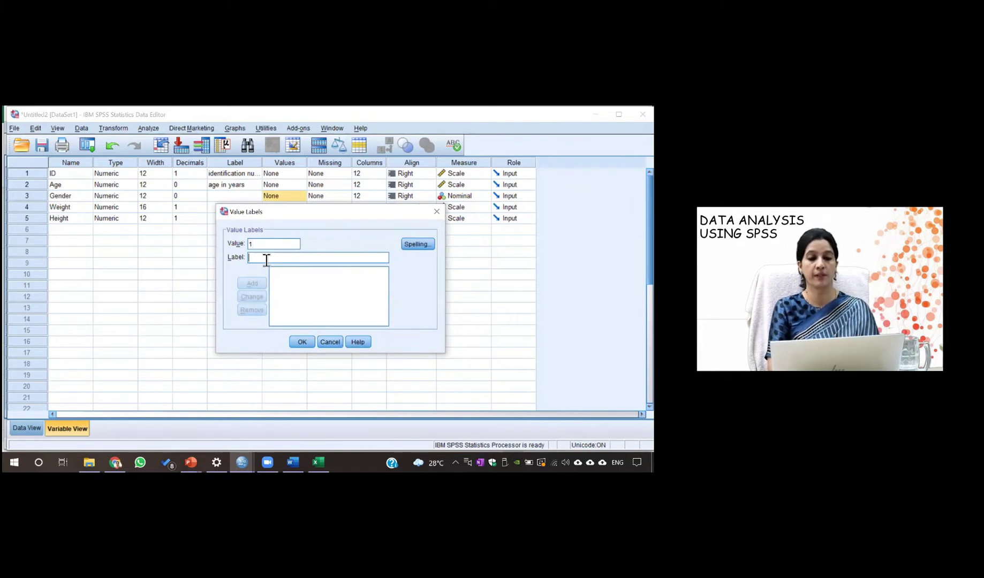
{"action": "left_click", "coordinate": [266, 258]}
{"action": "type", "text": "fema"}
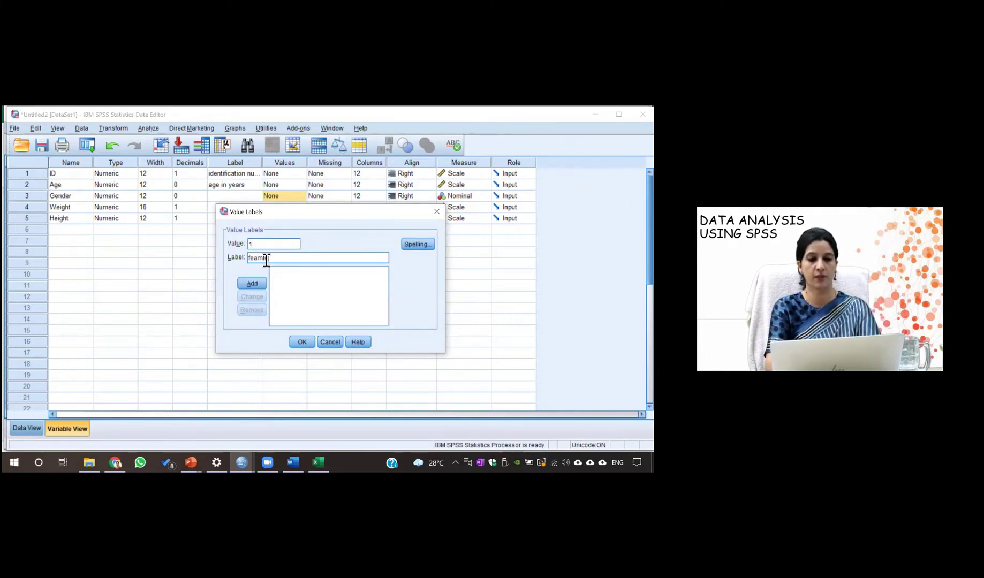
{"action": "key", "text": "BackSpace"}
{"action": "key", "text": "BackSpace"}
{"action": "type", "text": "male"}
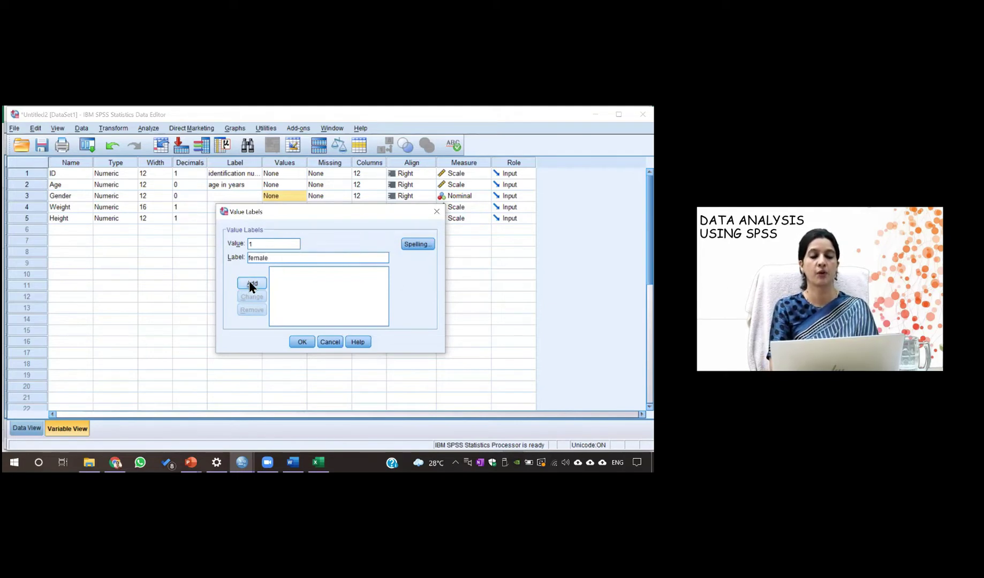
{"action": "left_click", "coordinate": [251, 285]}
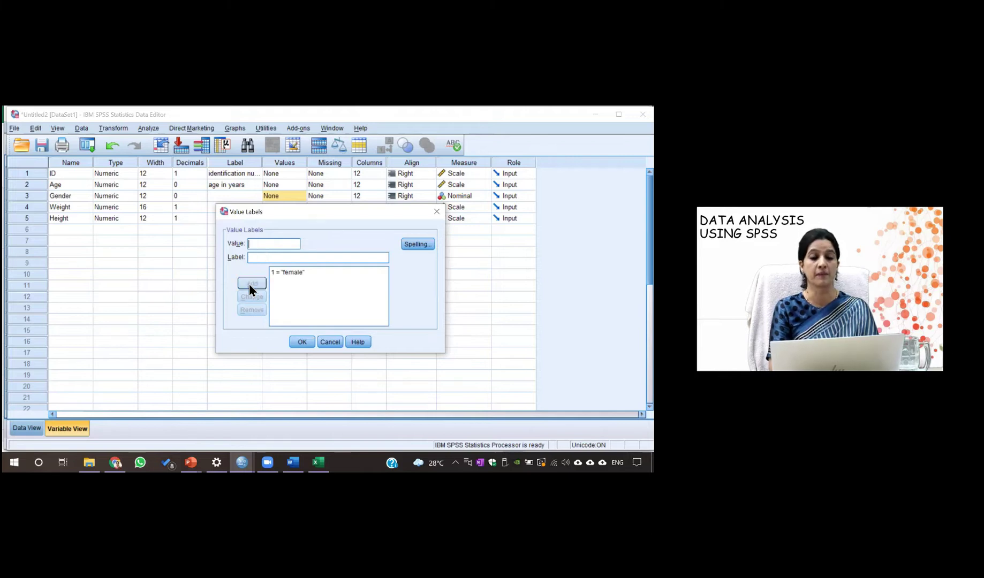
Add the value label 2 = male and confirm Gender's value labels
{"action": "type", "text": "2"}
{"action": "left_click", "coordinate": [266, 259]}
{"action": "type", "text": "malw"}
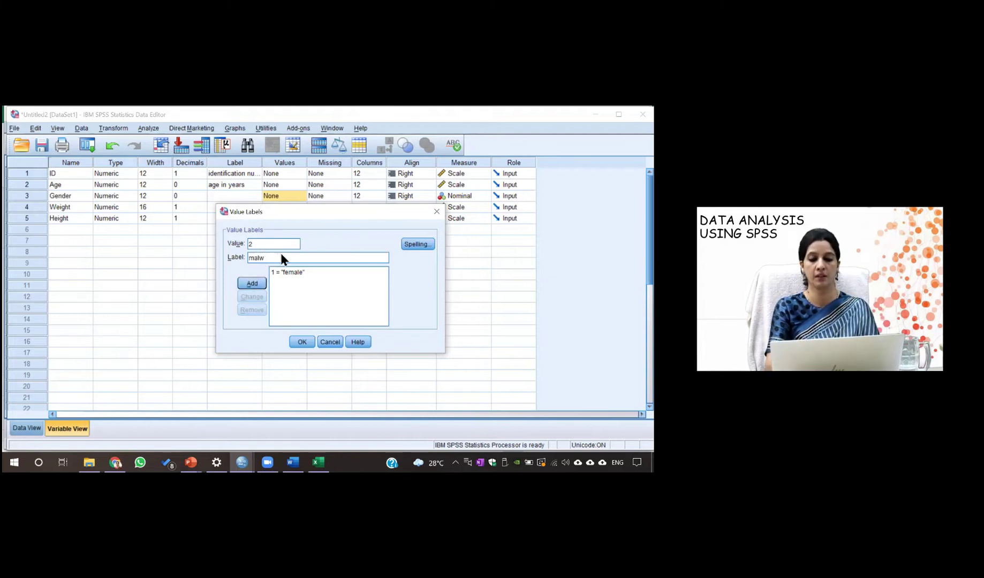
{"action": "left_click", "coordinate": [252, 283]}
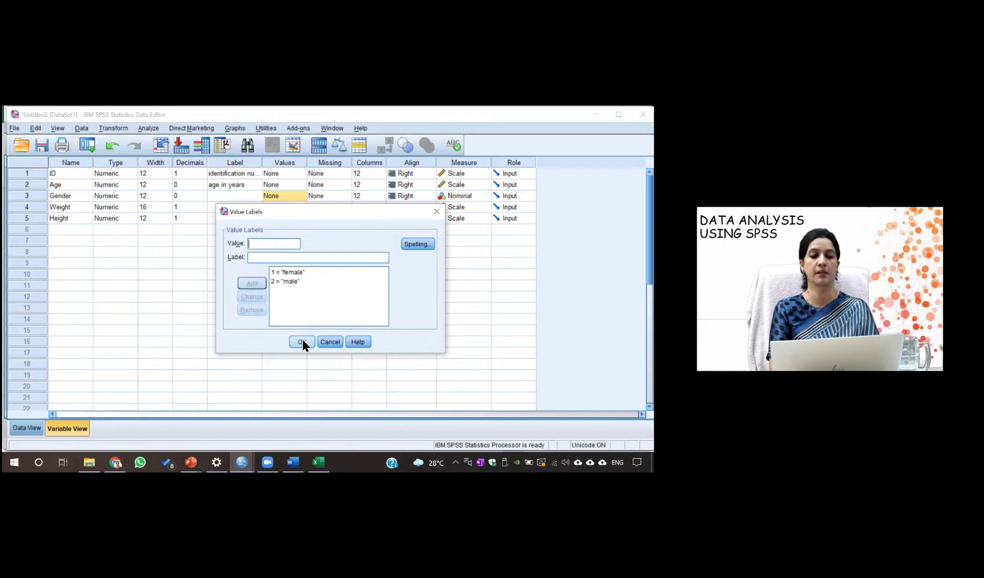
{"action": "left_click", "coordinate": [302, 342]}
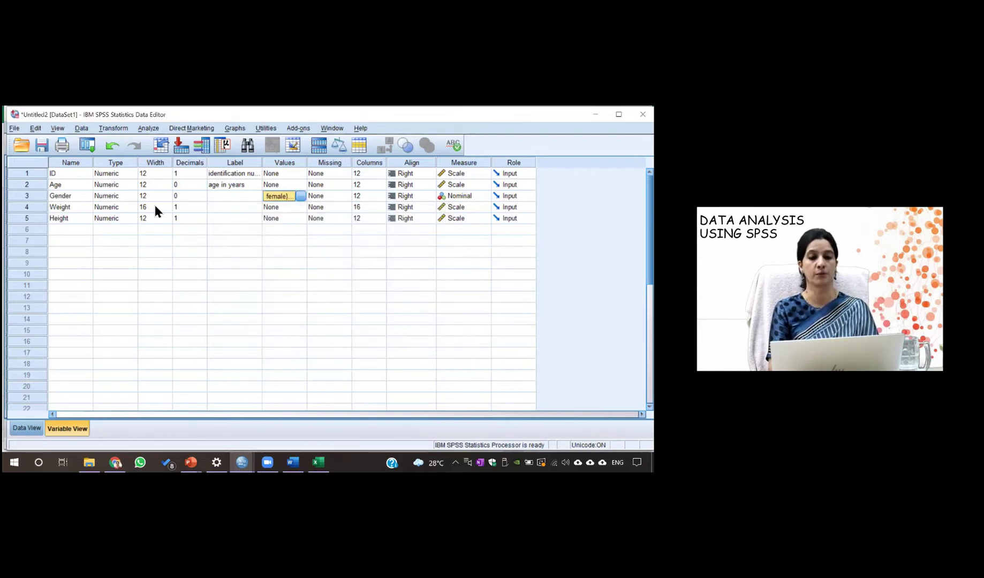
{"action": "left_click", "coordinate": [24, 429]}
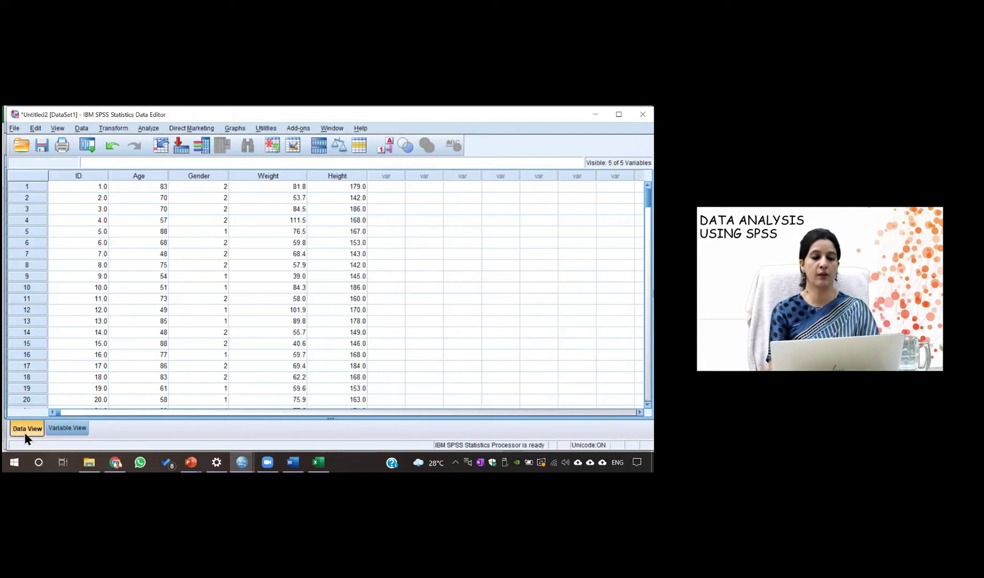
{"action": "left_click", "coordinate": [71, 427]}
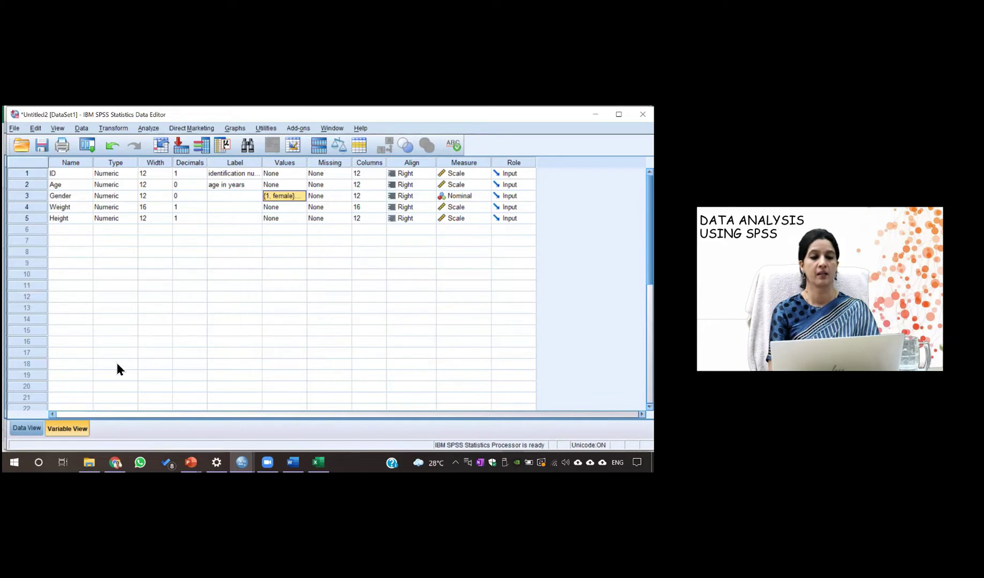
{"action": "left_click", "coordinate": [28, 429]}
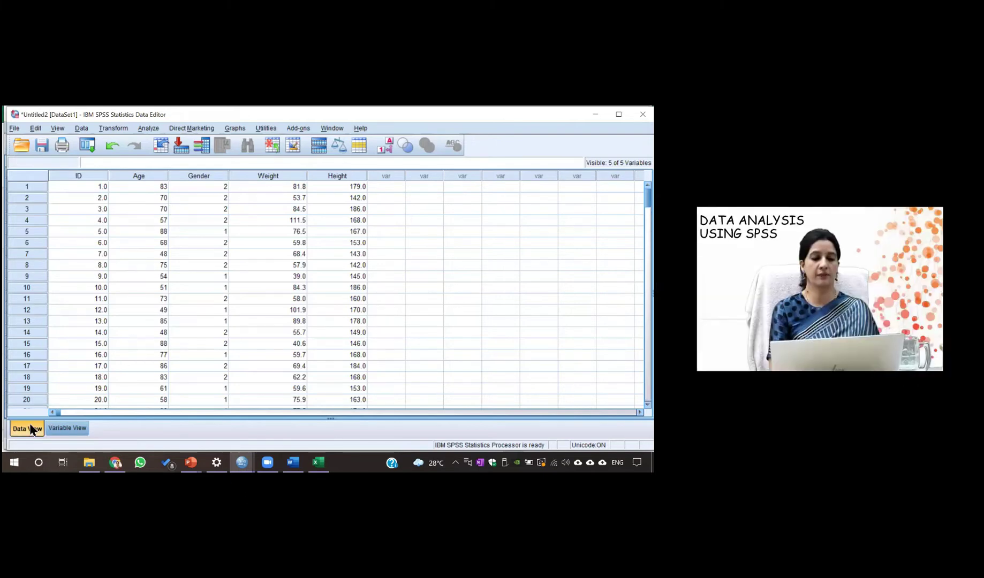
{"action": "left_click", "coordinate": [55, 428]}
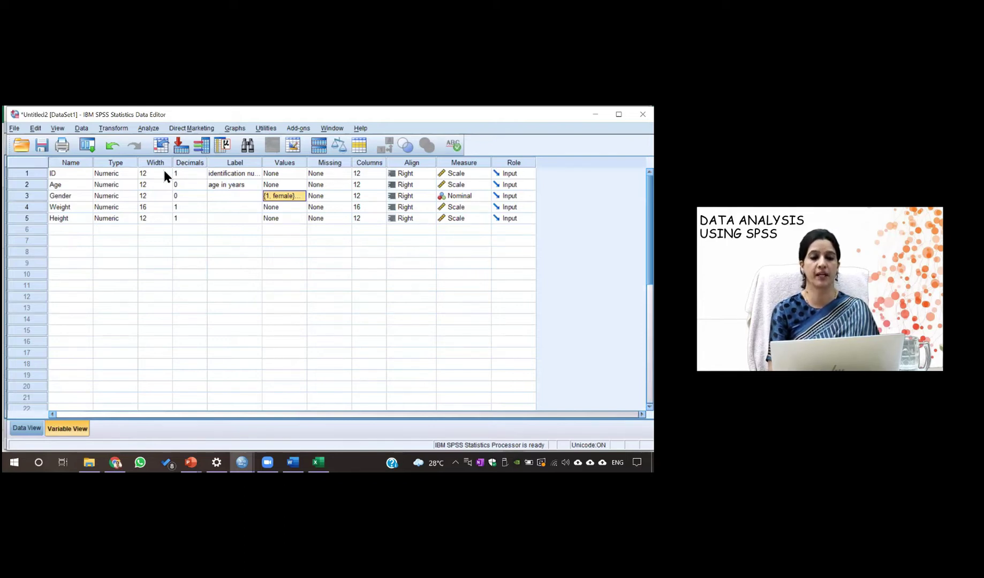
{"action": "left_click", "coordinate": [125, 165]}
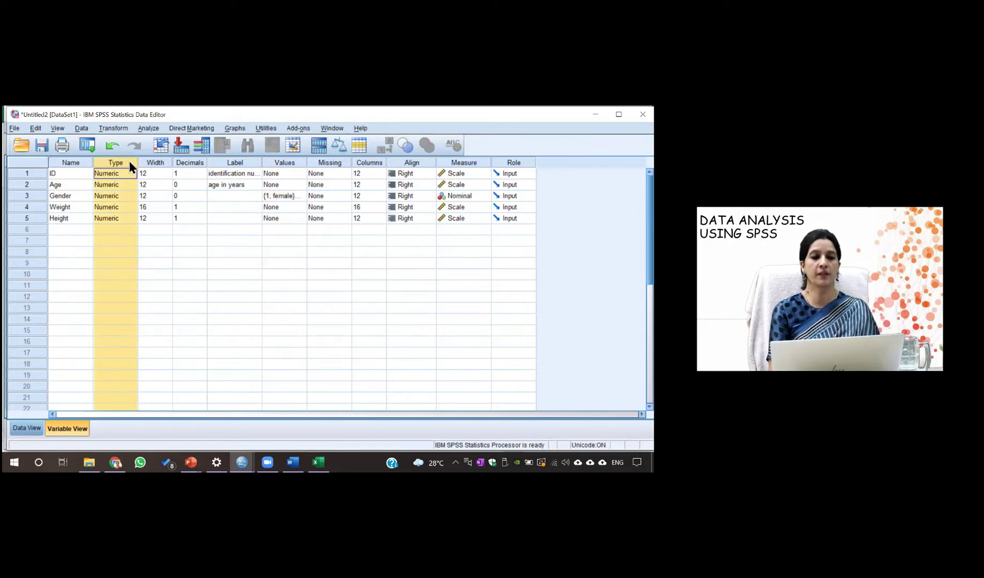
{"action": "left_click", "coordinate": [163, 249]}
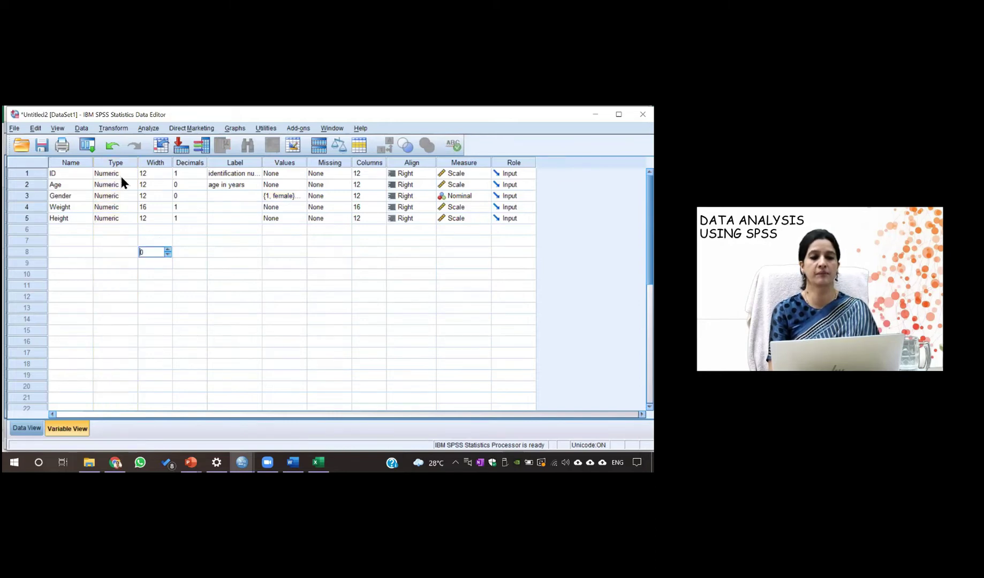
{"action": "left_click", "coordinate": [127, 174]}
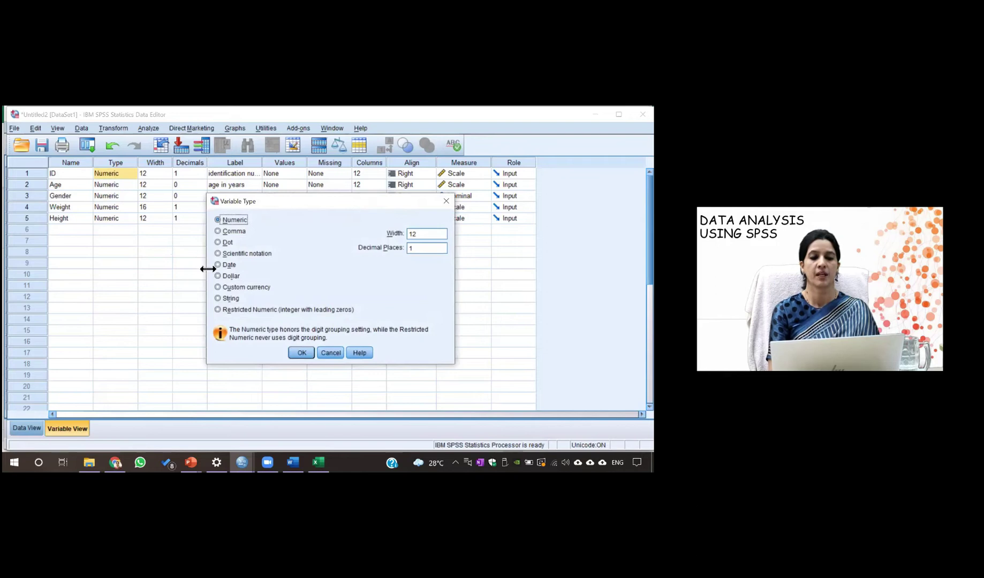
{"action": "left_click", "coordinate": [217, 298]}
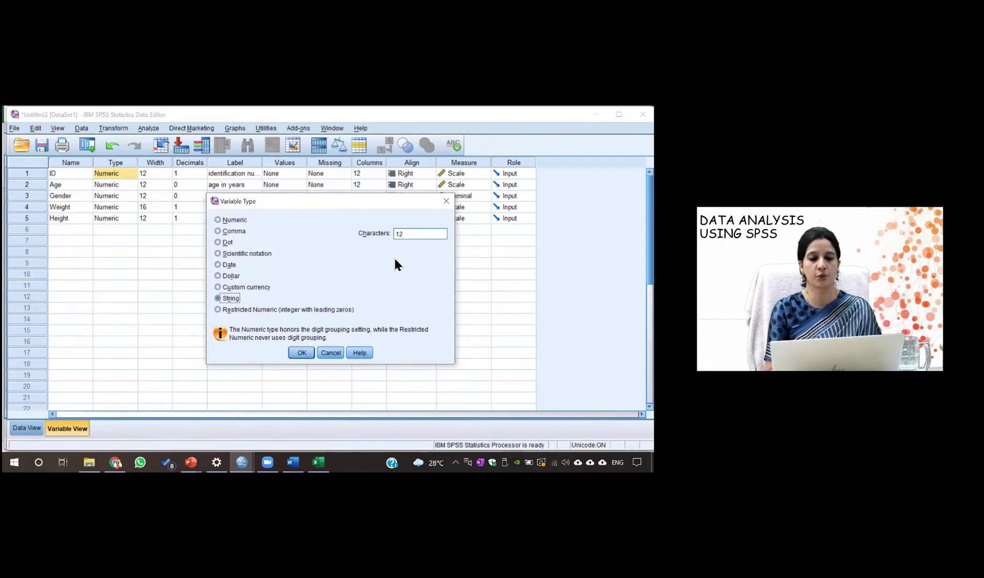
{"action": "left_click", "coordinate": [446, 200]}
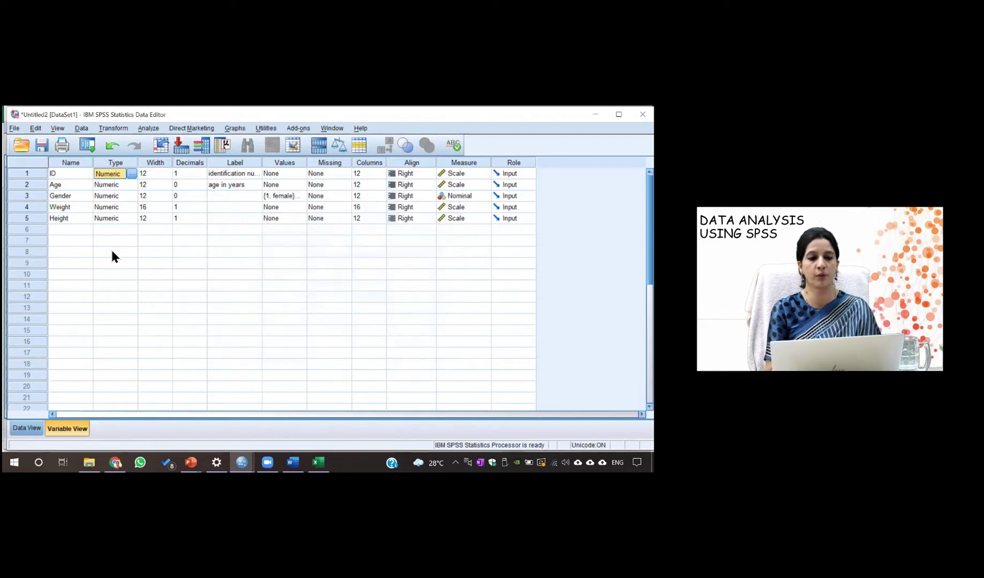
{"action": "left_click", "coordinate": [66, 231]}
Name the sixth variable phnno after 'phne number' is rejected as illegal
{"action": "type", "text": "phne nu"}
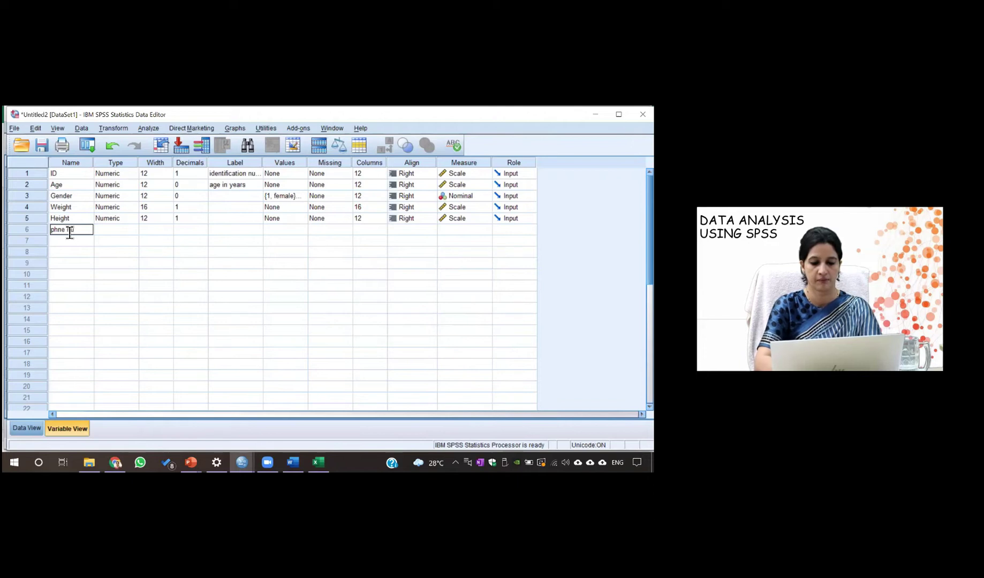
{"action": "type", "text": "mber"}
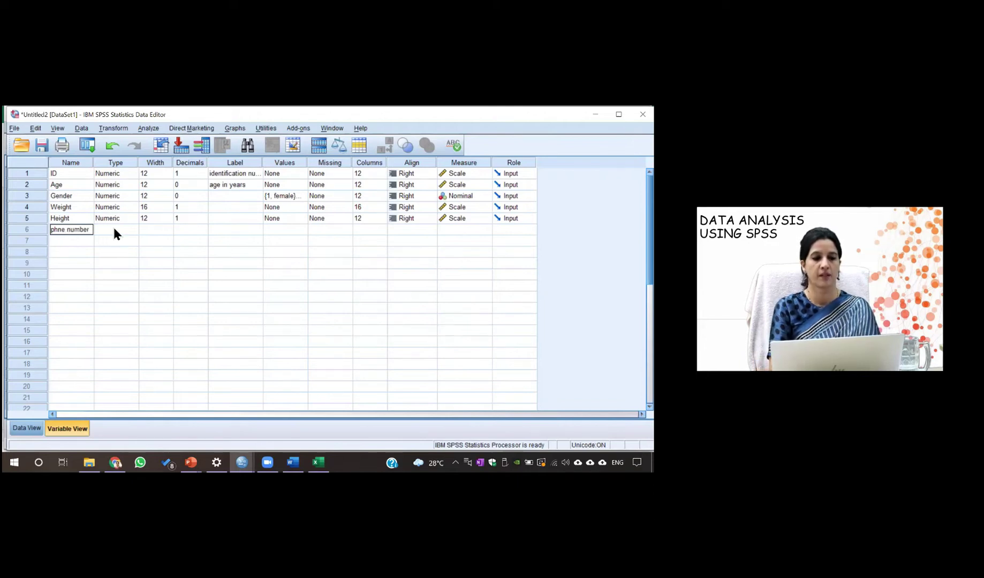
{"action": "left_click", "coordinate": [114, 233]}
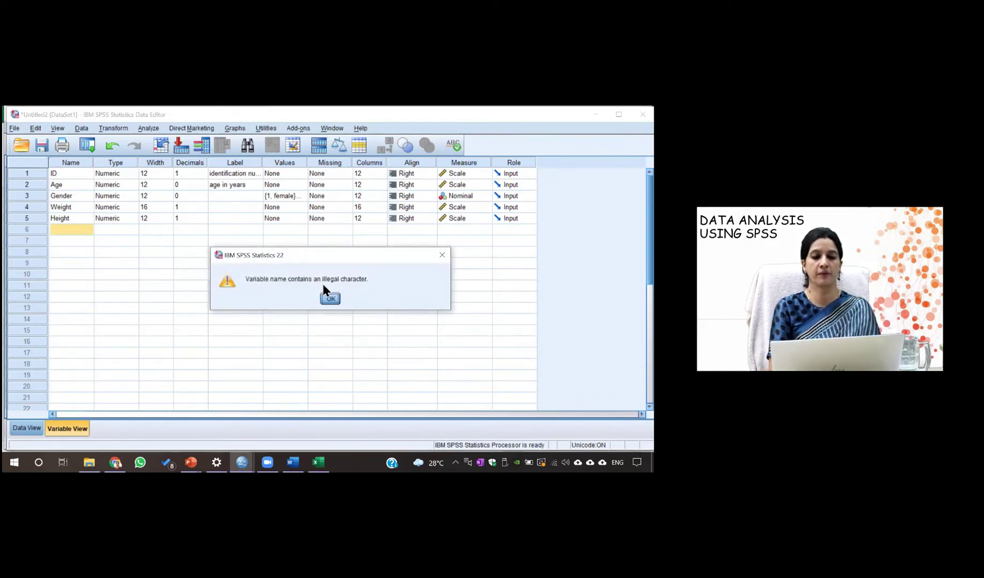
{"action": "left_click", "coordinate": [330, 299]}
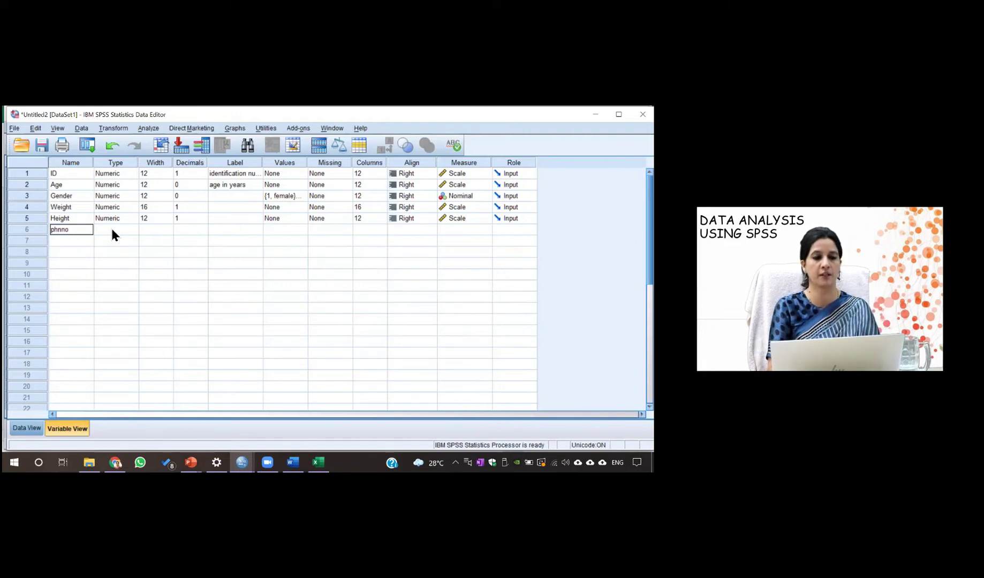
{"action": "type", "text": "phnno"}
{"action": "left_click", "coordinate": [111, 229]}
Rename the variable to contact and choose String as its type
{"action": "left_click", "coordinate": [63, 229]}
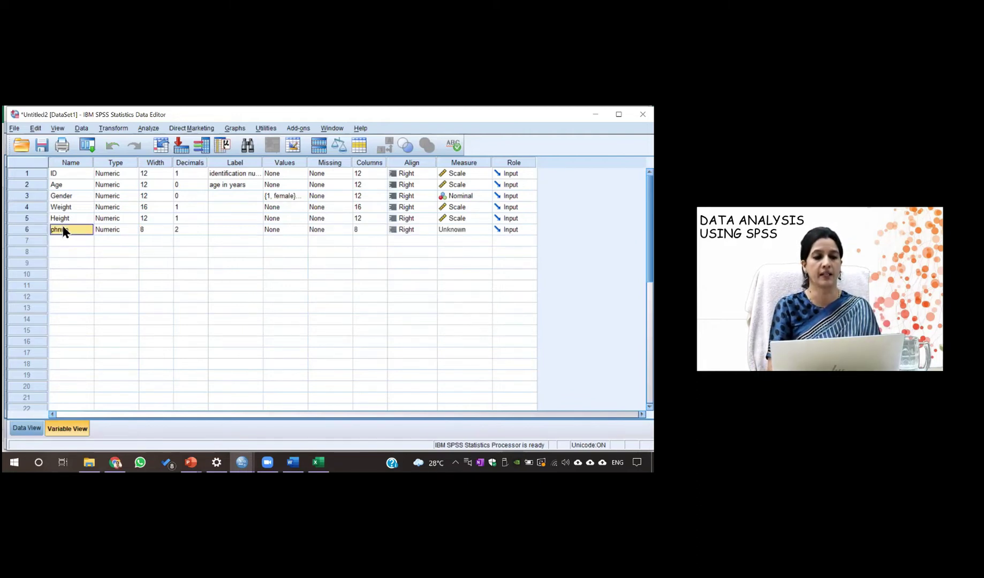
{"action": "type", "text": "contact"}
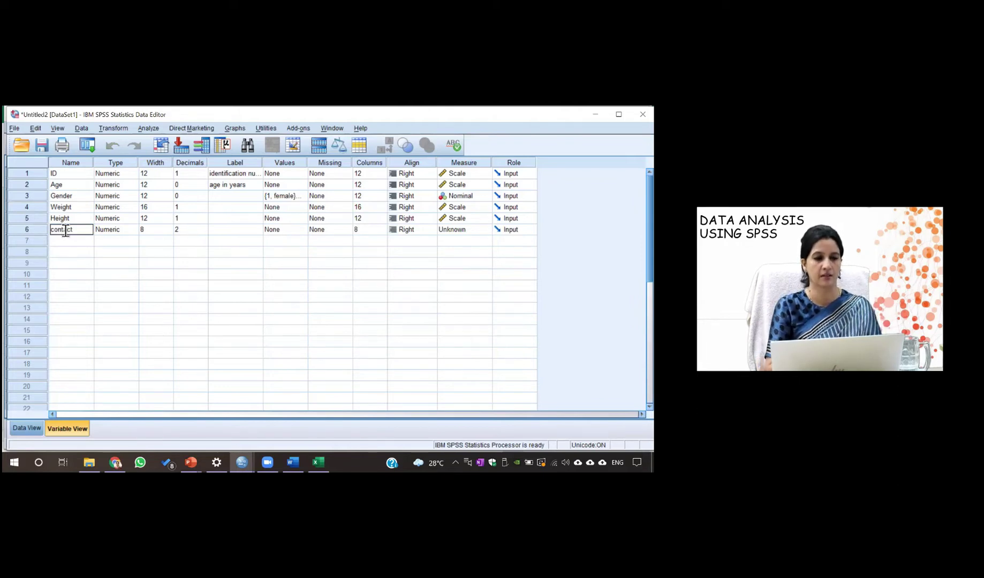
{"action": "left_click", "coordinate": [121, 229]}
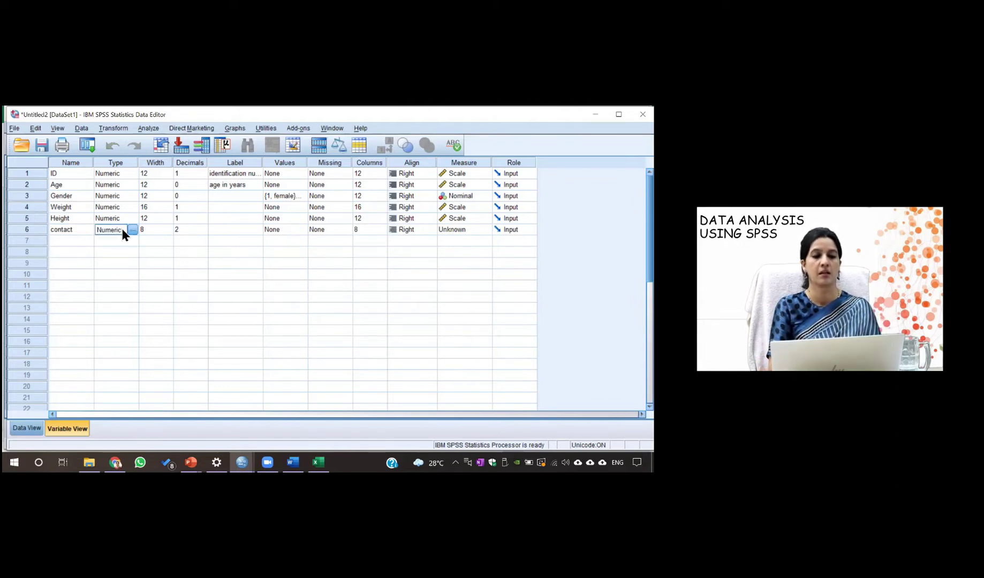
{"action": "left_click", "coordinate": [132, 229]}
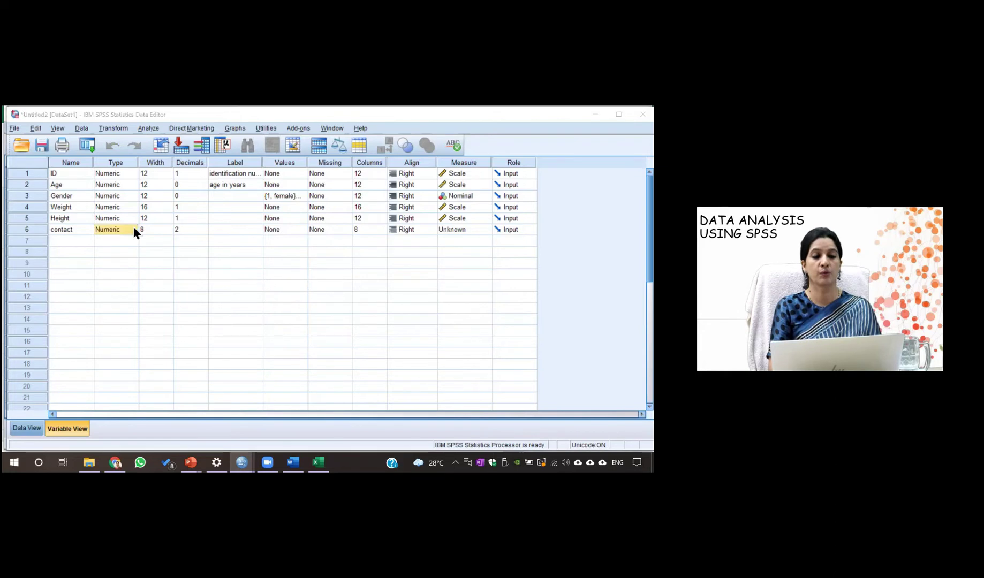
{"action": "left_click", "coordinate": [217, 298]}
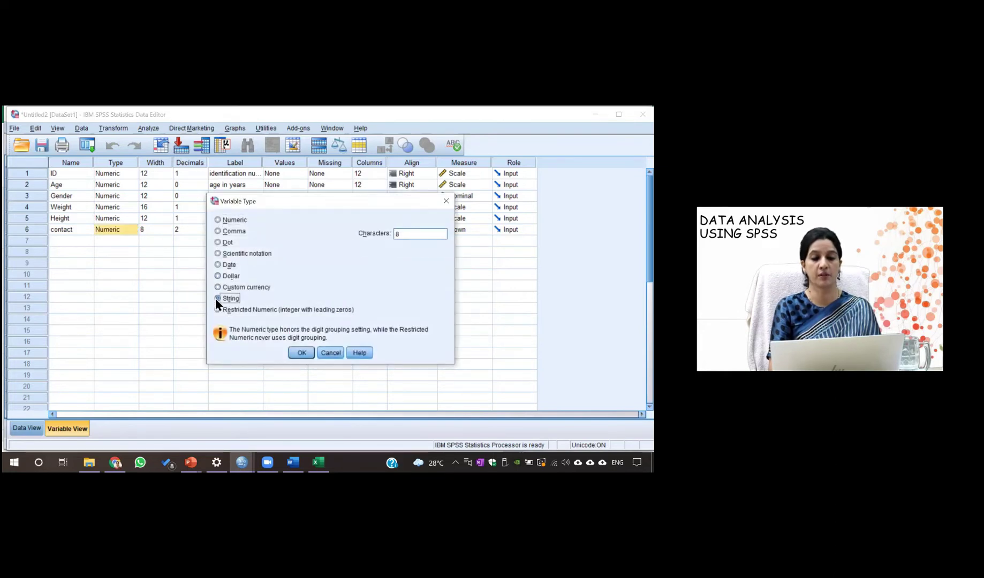
Set contact's string width to 10 characters
{"action": "left_click", "coordinate": [408, 236]}
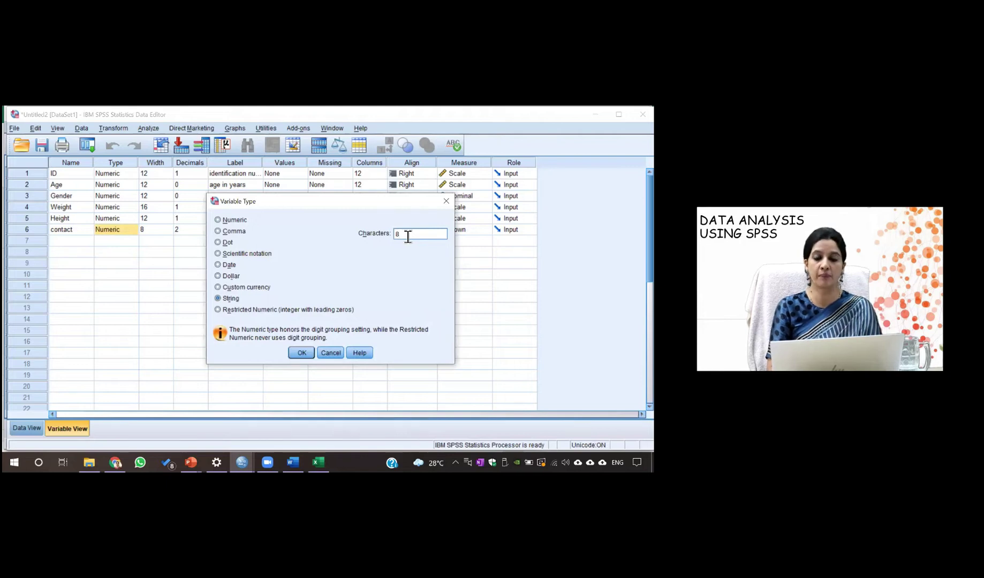
{"action": "key", "text": "BackSpace"}
{"action": "type", "text": "10"}
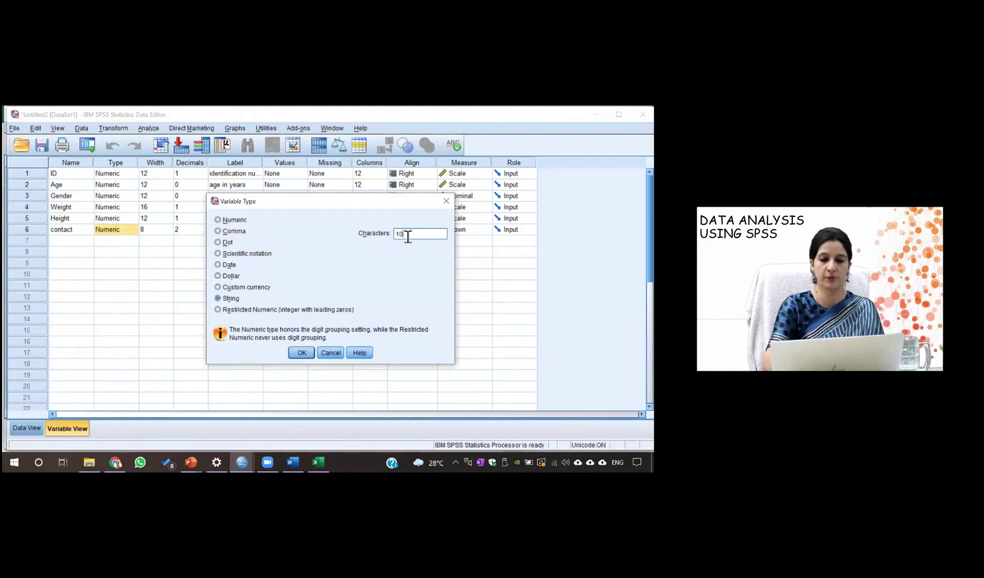
{"action": "left_click", "coordinate": [304, 352]}
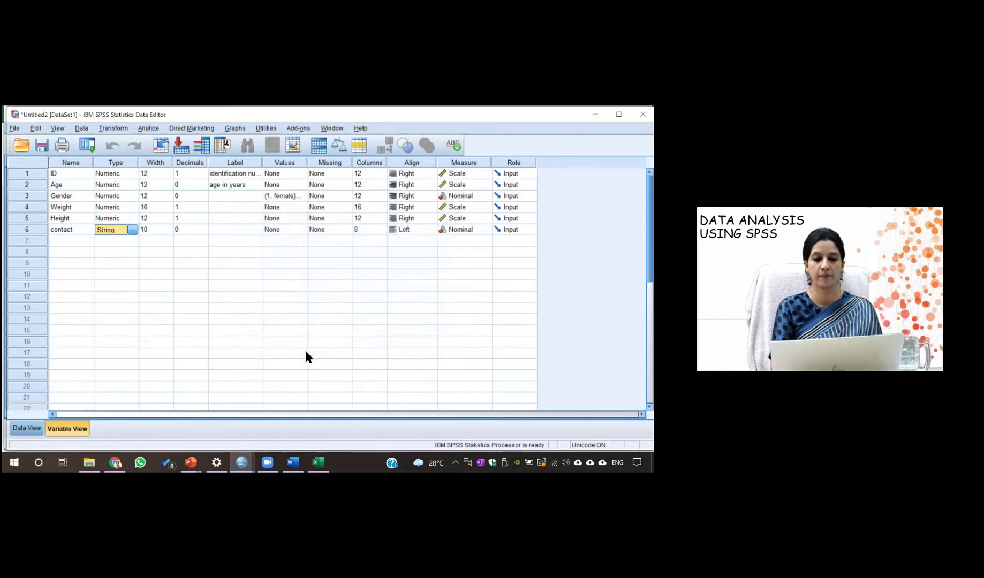
Enter a phone number in row 1's contact cell, then return to Variable View
{"action": "left_click", "coordinate": [32, 429]}
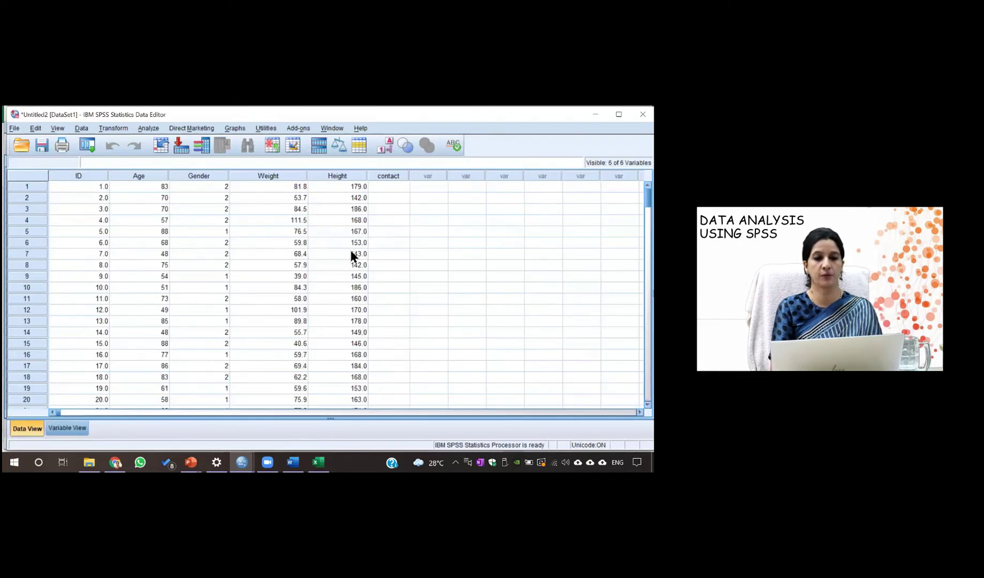
{"action": "left_click", "coordinate": [388, 185]}
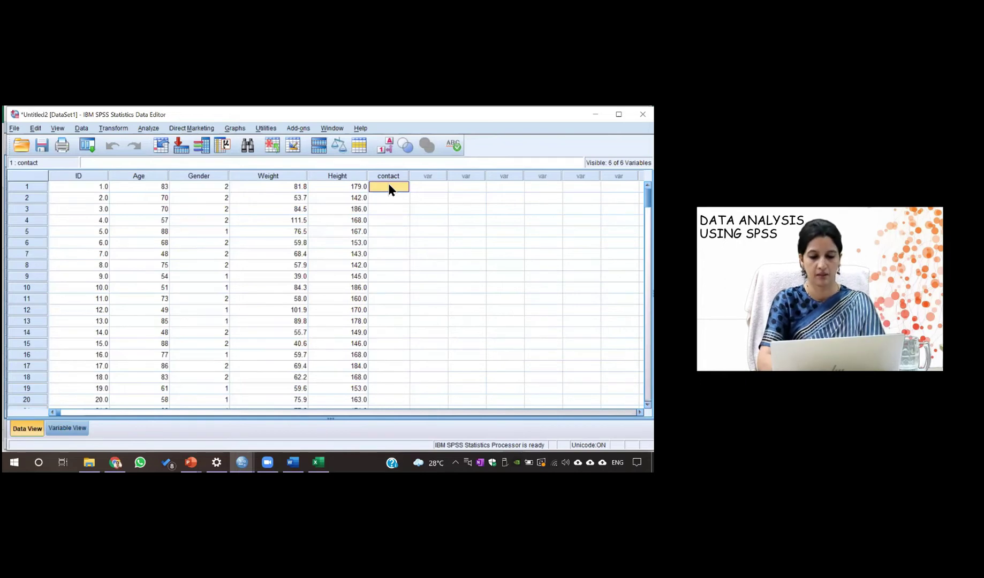
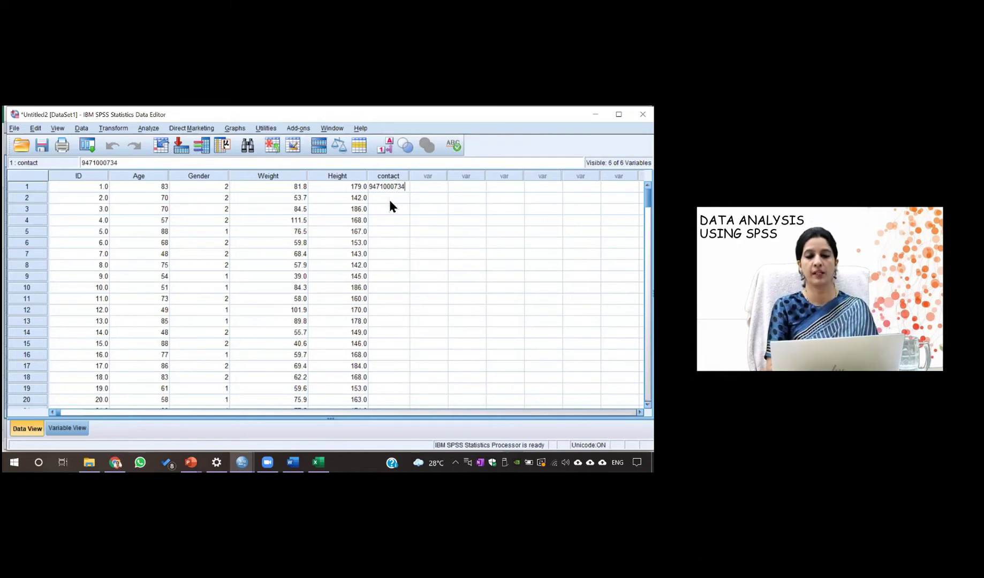
{"action": "key", "text": "Return"}
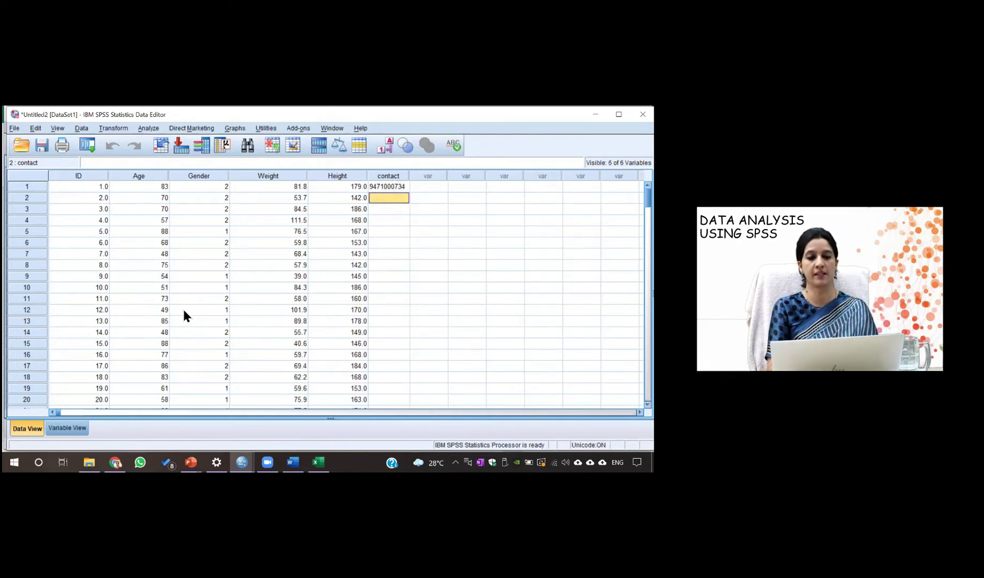
{"action": "left_click", "coordinate": [57, 429]}
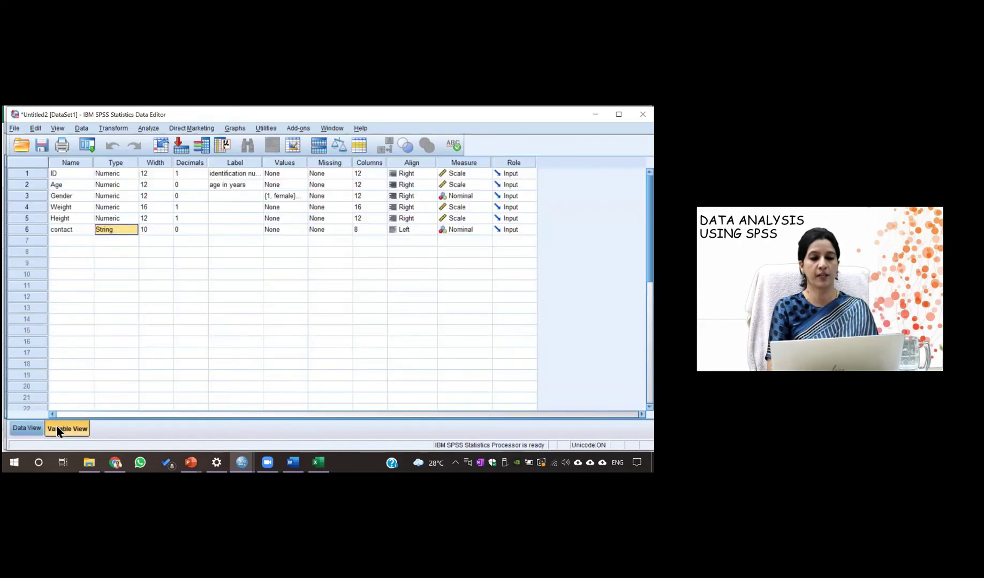
Change contact's Width from 10 to 6
{"action": "left_click", "coordinate": [156, 229]}
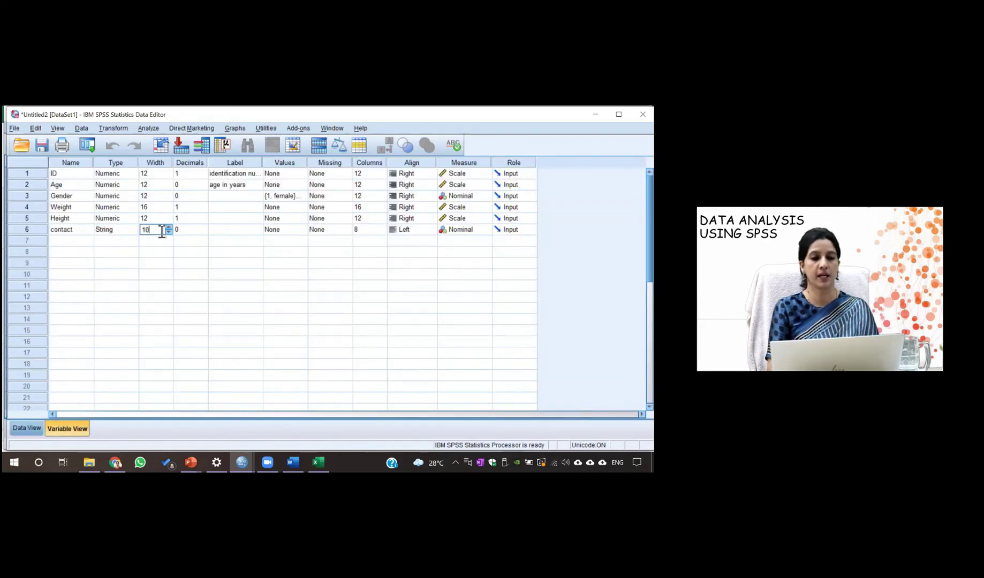
{"action": "key", "text": "BackSpace"}
{"action": "key", "text": "BackSpace"}
{"action": "type", "text": "6"}
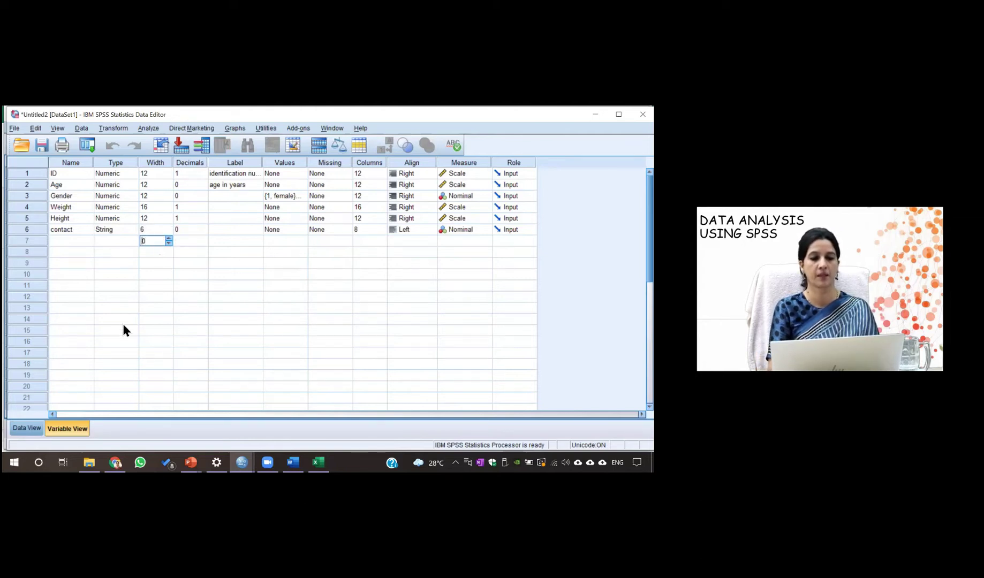
Check row 1's truncated contact value and enter 123456 in row 2
{"action": "left_click", "coordinate": [27, 429]}
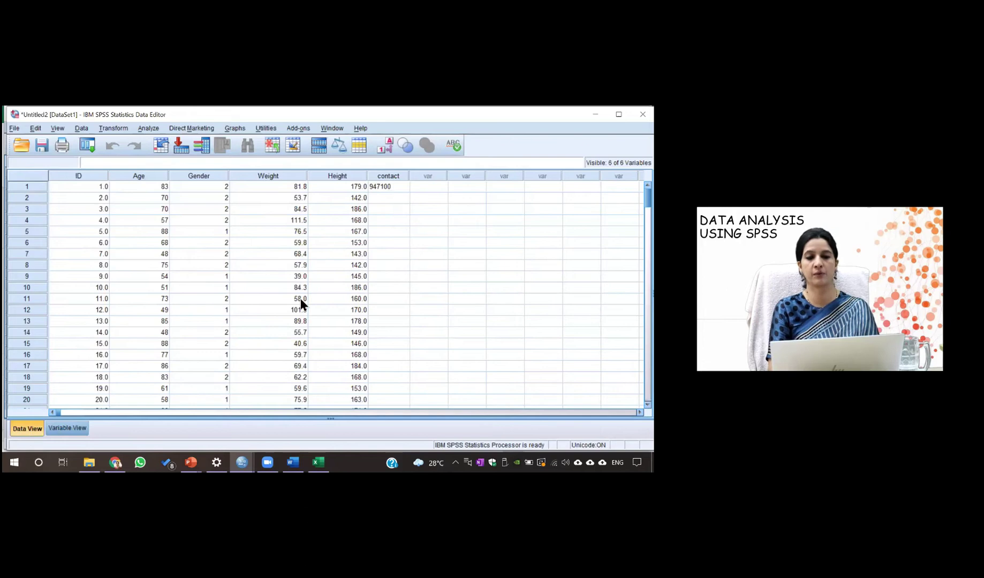
{"action": "left_click", "coordinate": [394, 189]}
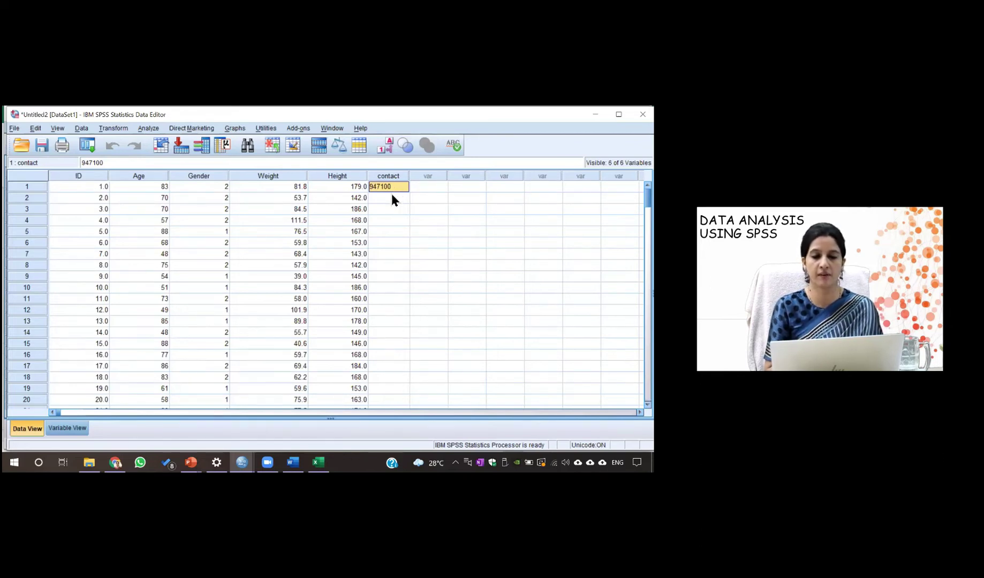
{"action": "left_click", "coordinate": [392, 196]}
{"action": "type", "text": "12"}
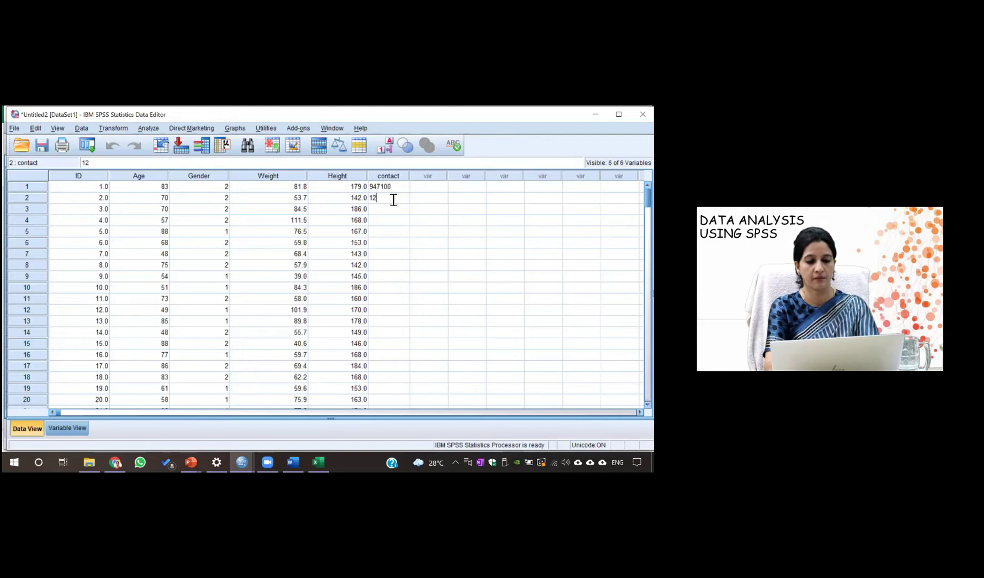
{"action": "type", "text": "3456"}
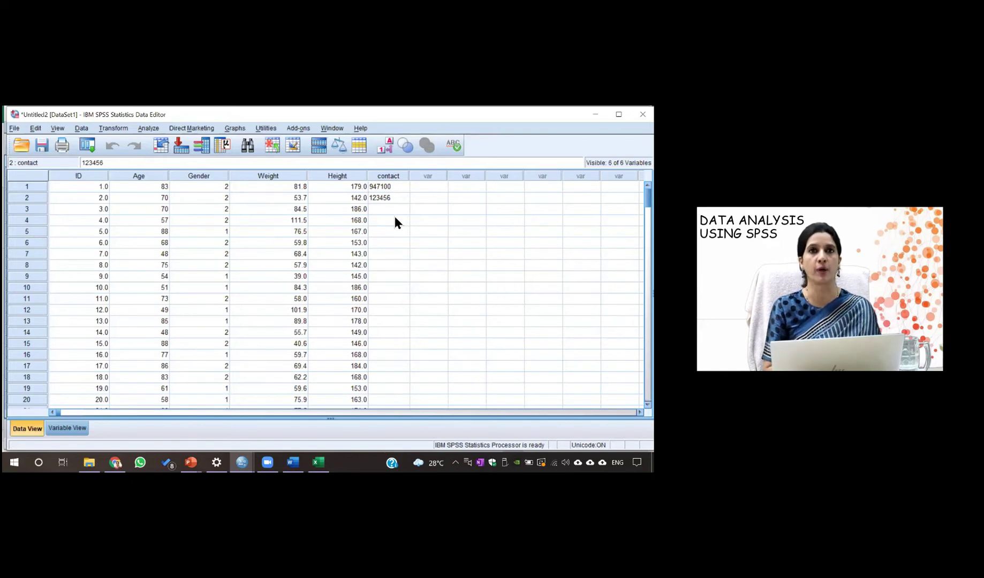
Return to Variable View to review the six variables, including contact as String width 6
{"action": "left_click", "coordinate": [67, 428]}
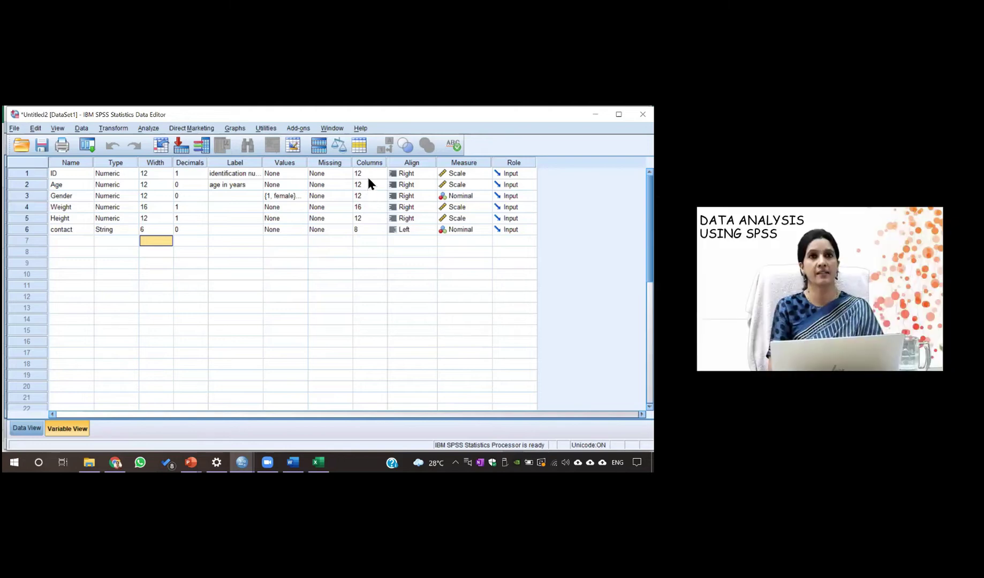
Narrow the Height and Weight grid columns to display widths 6 and 5
{"action": "left_click", "coordinate": [370, 177]}
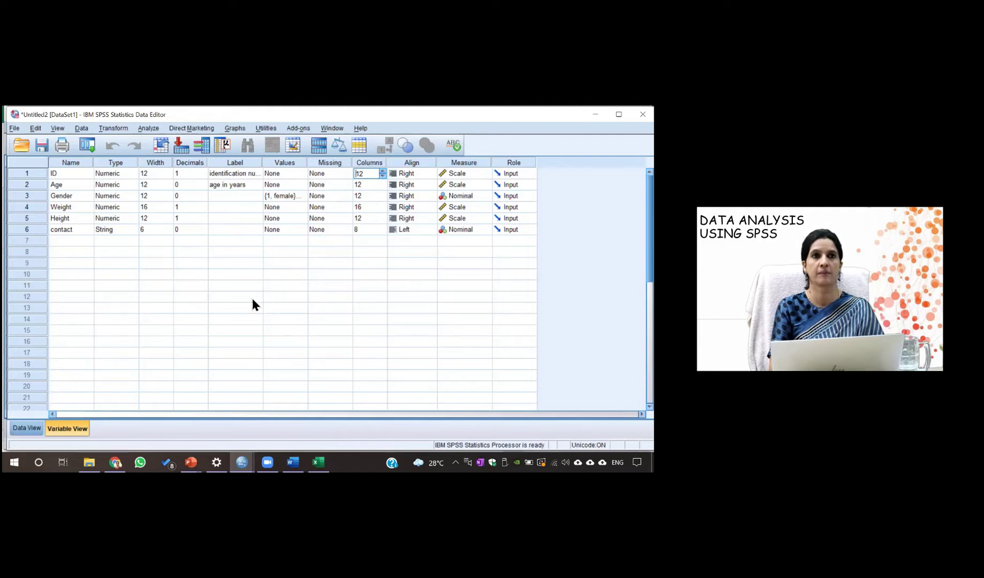
{"action": "left_click", "coordinate": [25, 428]}
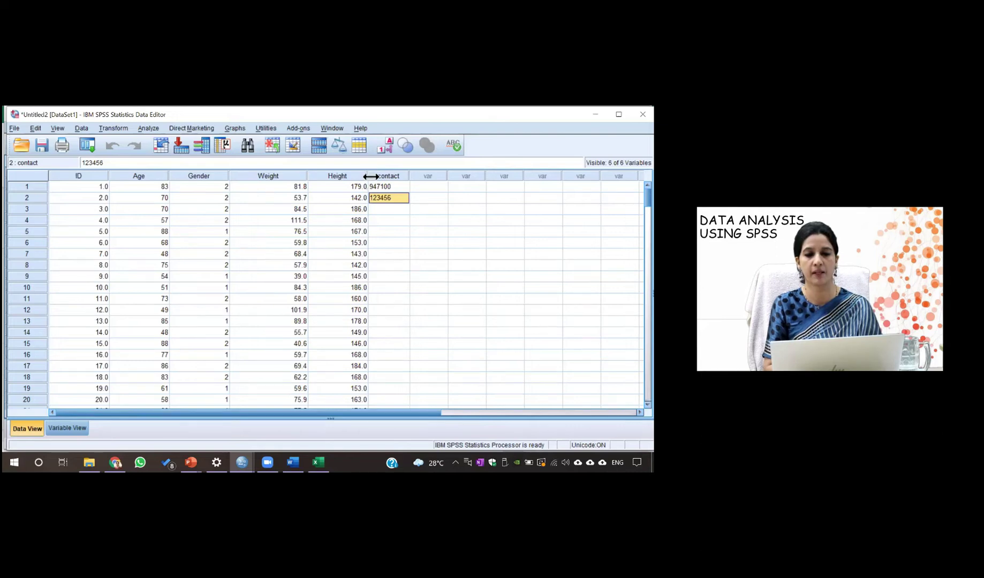
{"action": "left_click_drag", "start_coordinate": [368, 176], "coordinate": [341, 179]}
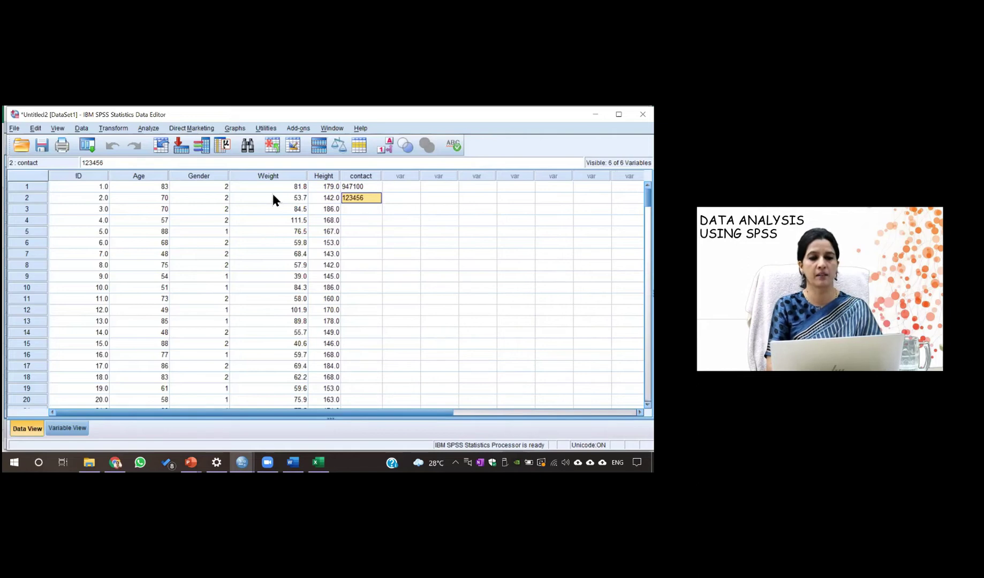
{"action": "left_click", "coordinate": [286, 178]}
{"action": "left_click_drag", "start_coordinate": [310, 175], "coordinate": [257, 182]}
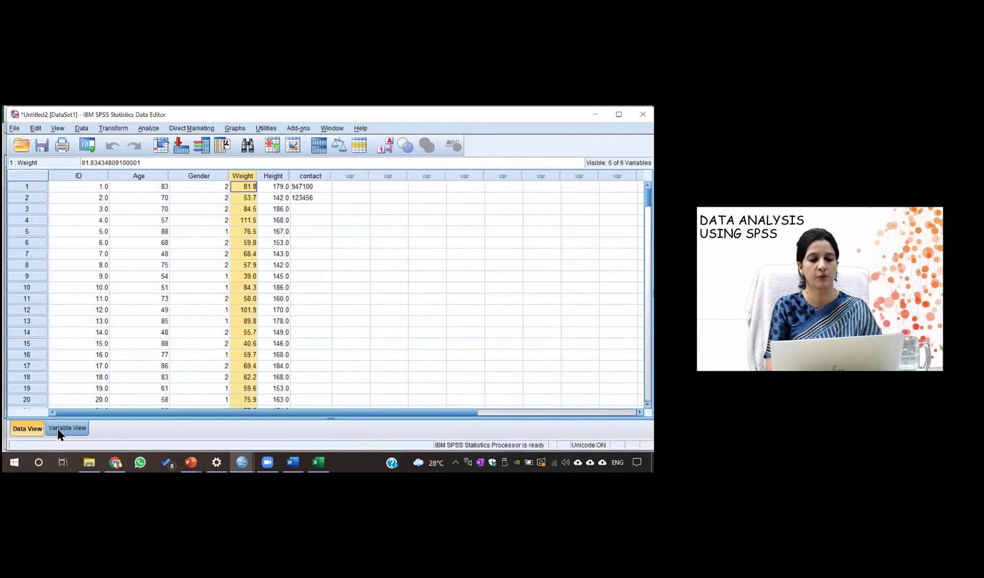
{"action": "left_click", "coordinate": [58, 428]}
{"action": "left_click", "coordinate": [374, 286]}
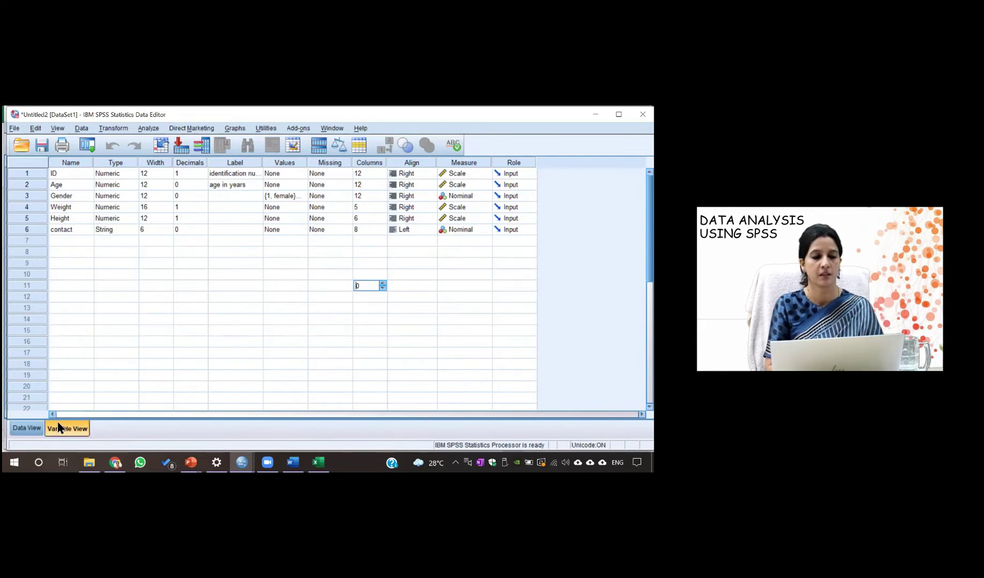
Resize the Gender grid column, ending narrower to fit its single-digit codes
{"action": "left_click", "coordinate": [30, 428]}
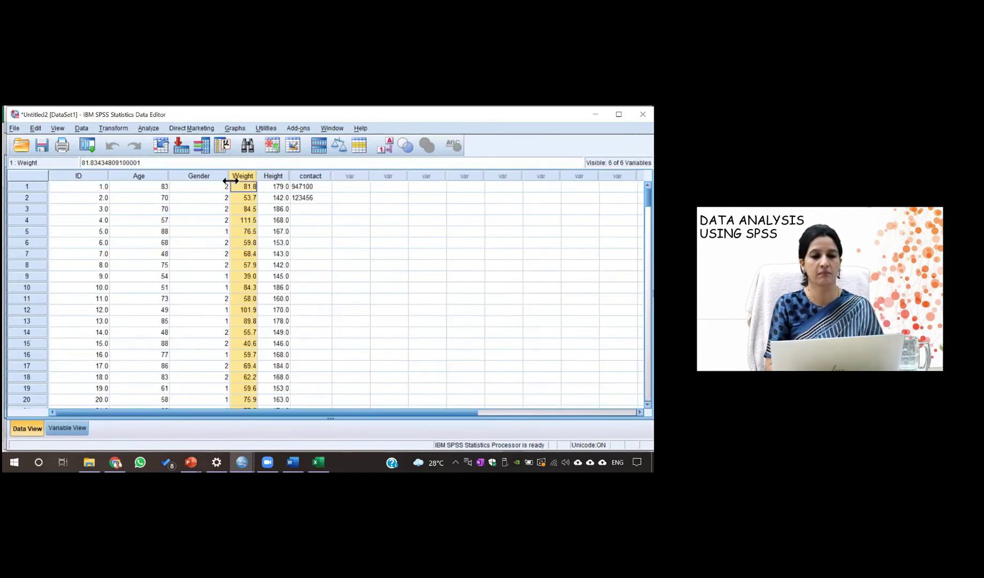
{"action": "left_click_drag", "start_coordinate": [230, 179], "coordinate": [267, 176]}
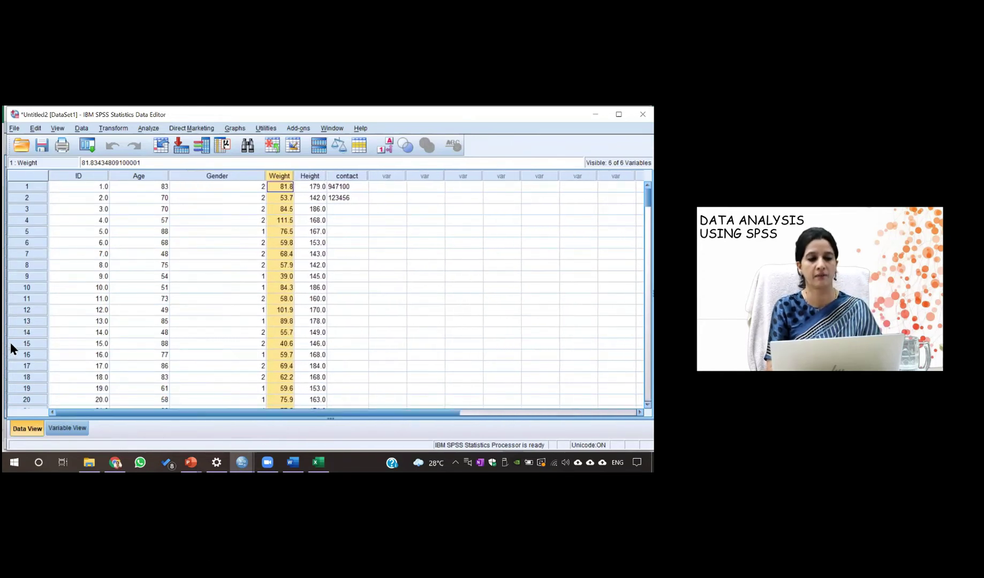
{"action": "left_click", "coordinate": [66, 428]}
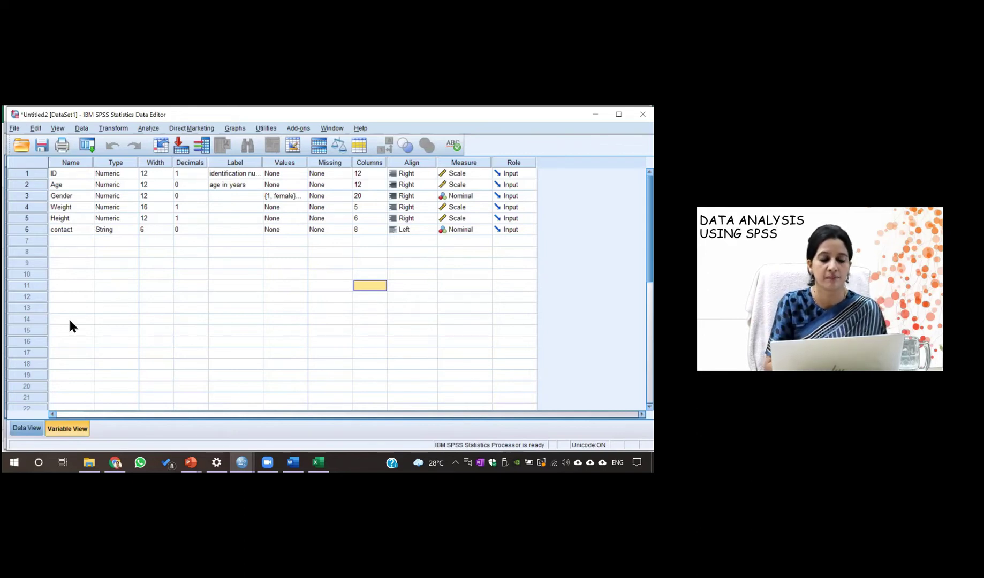
{"action": "left_click", "coordinate": [26, 429]}
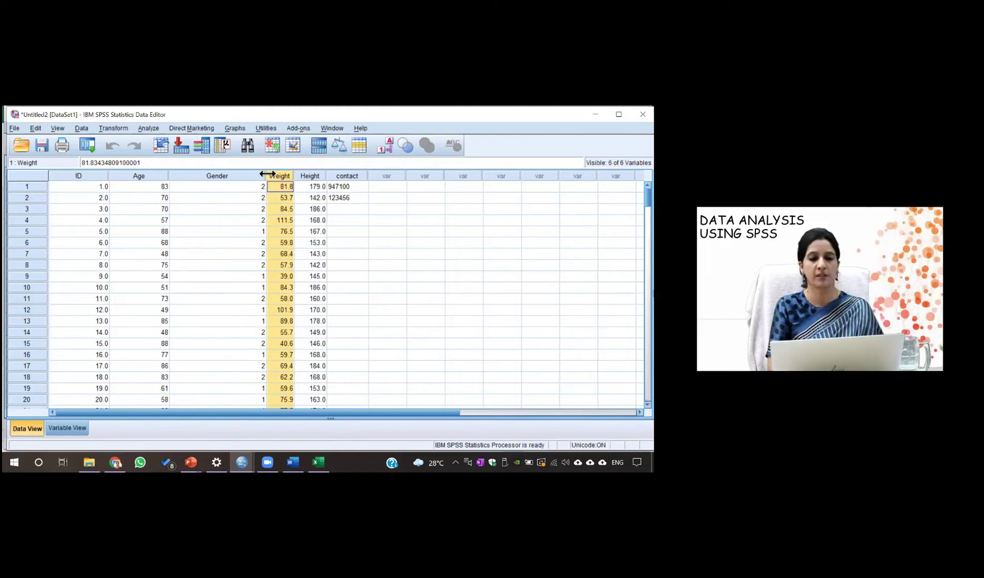
{"action": "left_click_drag", "start_coordinate": [267, 175], "coordinate": [198, 180]}
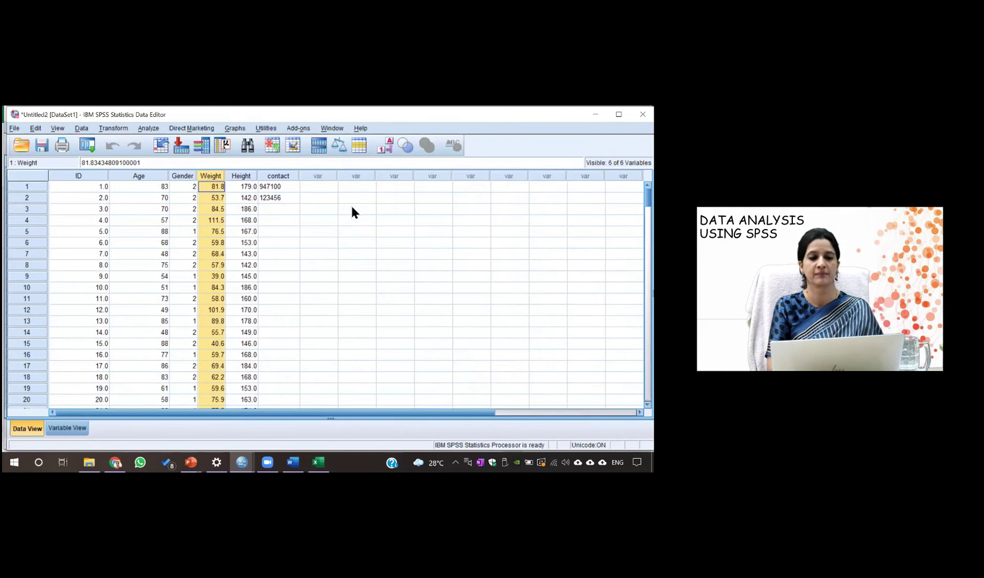
Open Compute_Recode_Demo from the 1_Introduction to SPSS interface folder in File Explorer
{"action": "left_click", "coordinate": [287, 222]}
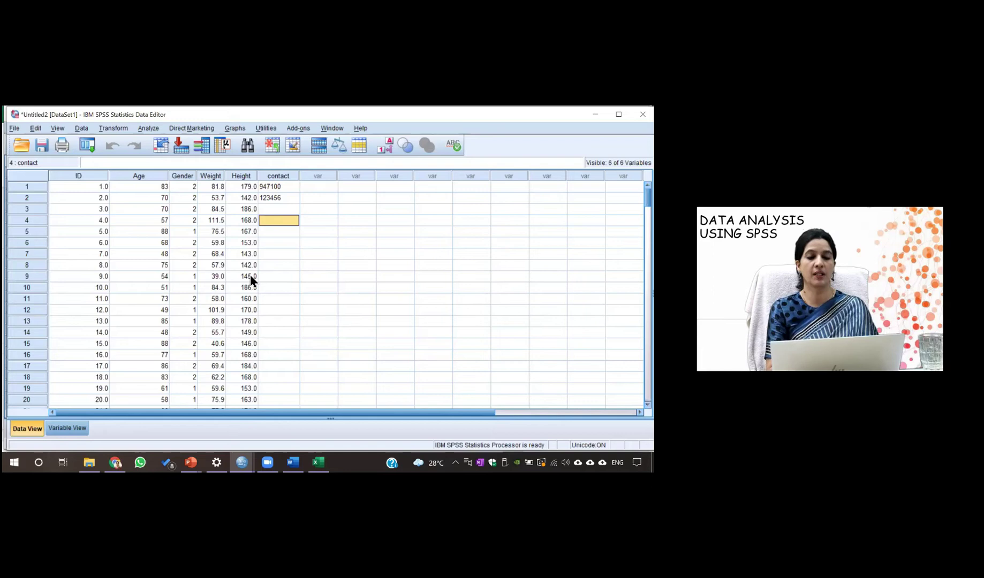
{"action": "mouse_move", "coordinate": [93, 465]}
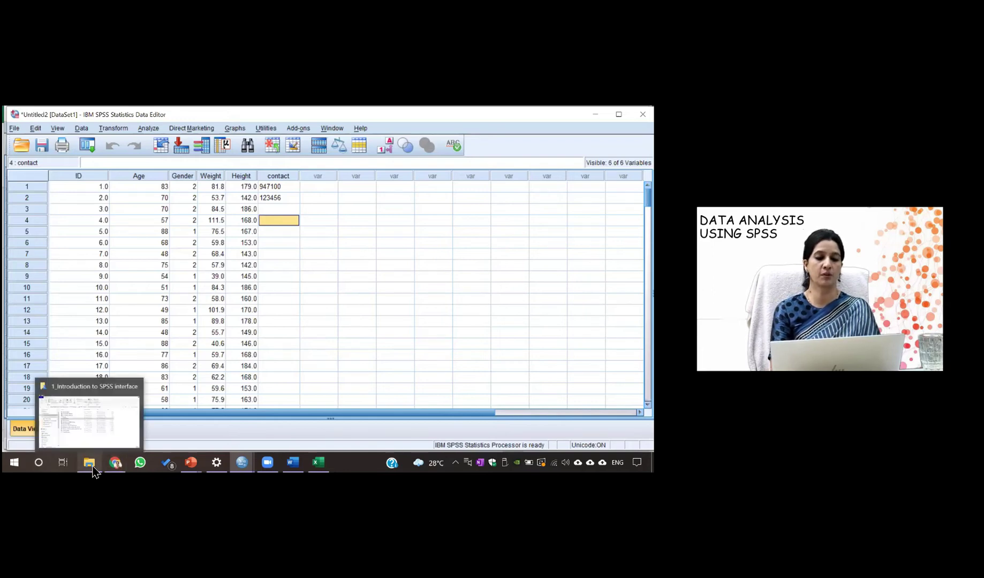
{"action": "left_click", "coordinate": [102, 419]}
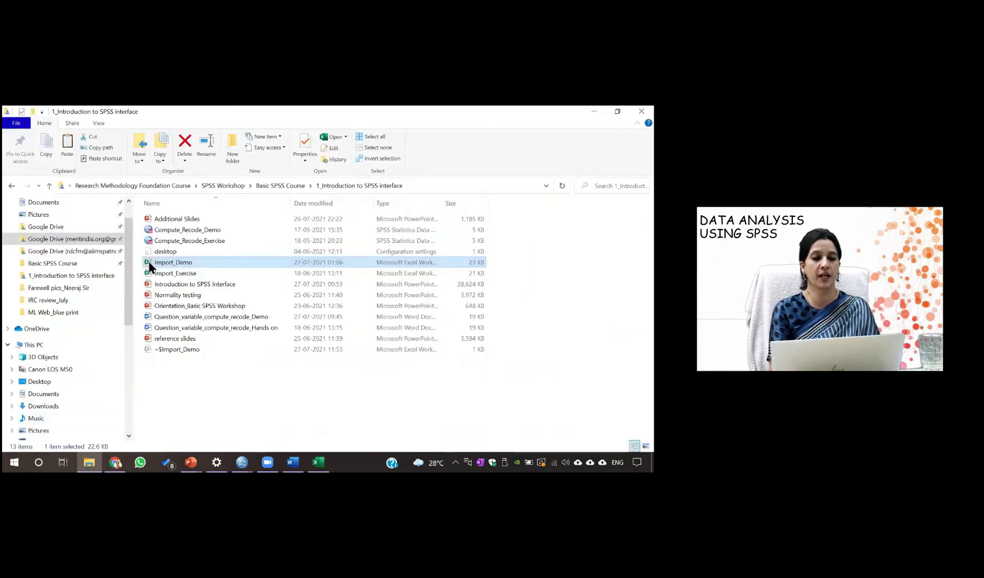
{"action": "left_click", "coordinate": [185, 231]}
{"action": "double_click", "coordinate": [186, 231]}
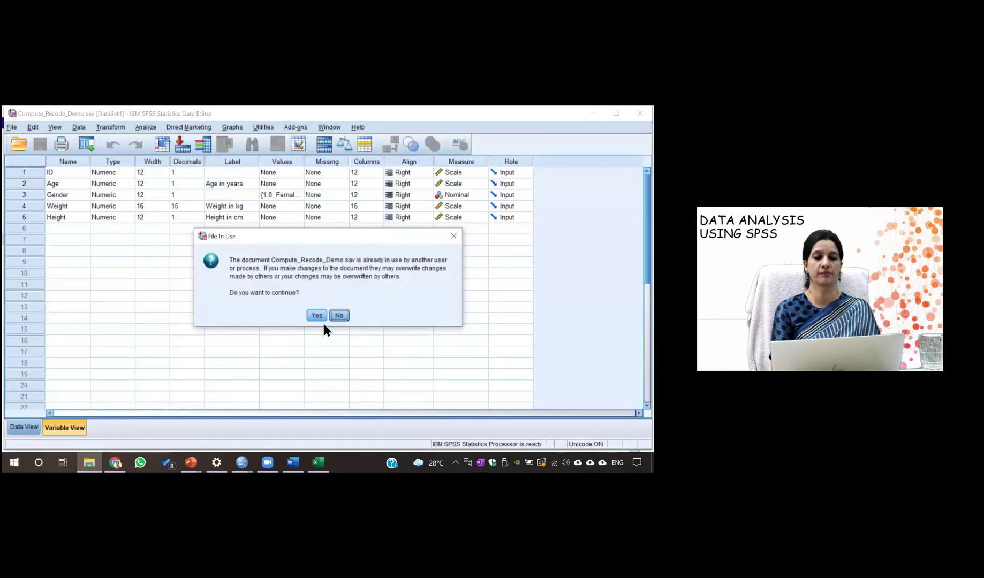
Exit SPSS without saving the output, then reopen Compute_Recode_Demo.sav
{"action": "left_click", "coordinate": [317, 315]}
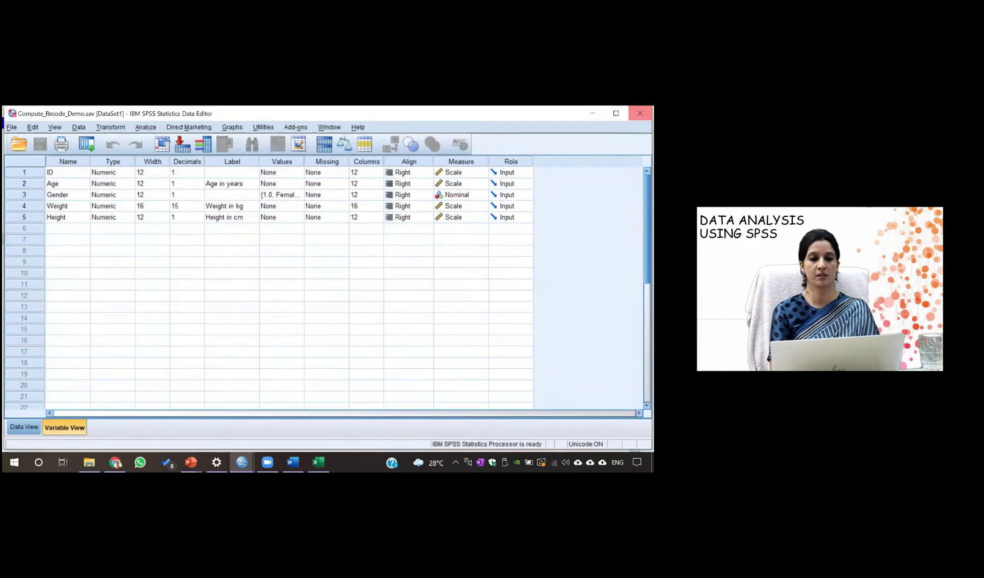
{"action": "left_click", "coordinate": [640, 113]}
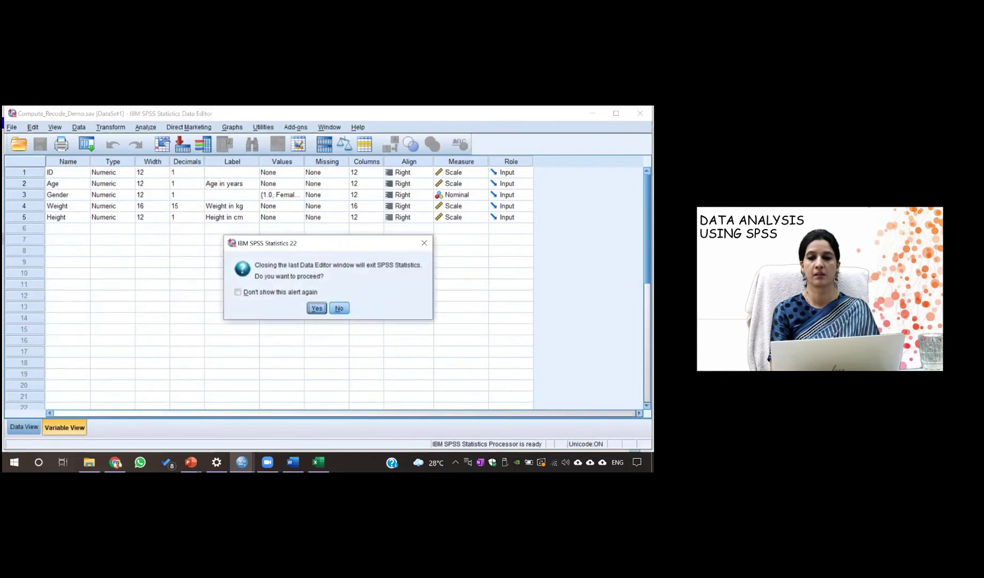
{"action": "left_click", "coordinate": [320, 308]}
{"action": "left_click", "coordinate": [325, 298]}
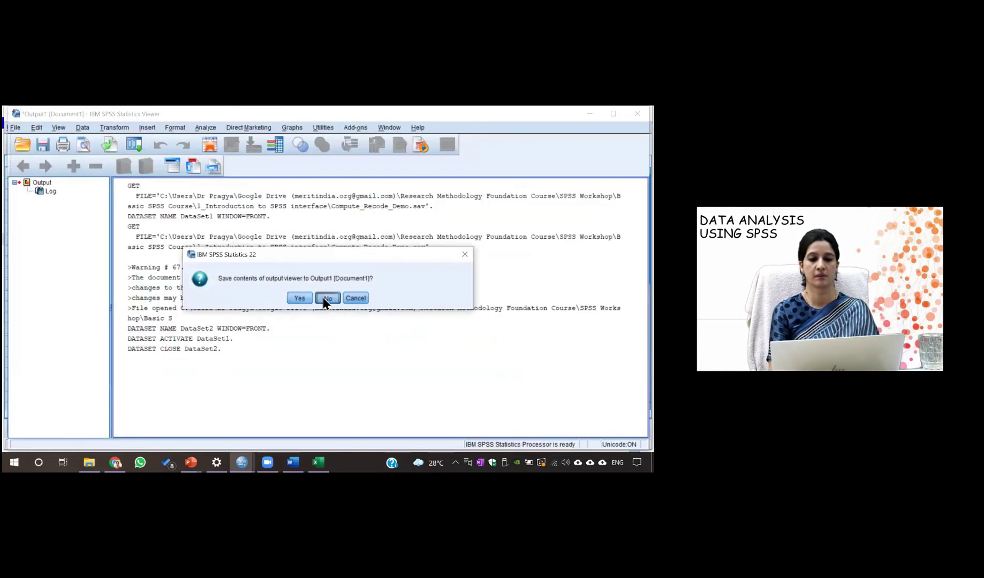
{"action": "double_click", "coordinate": [208, 232]}
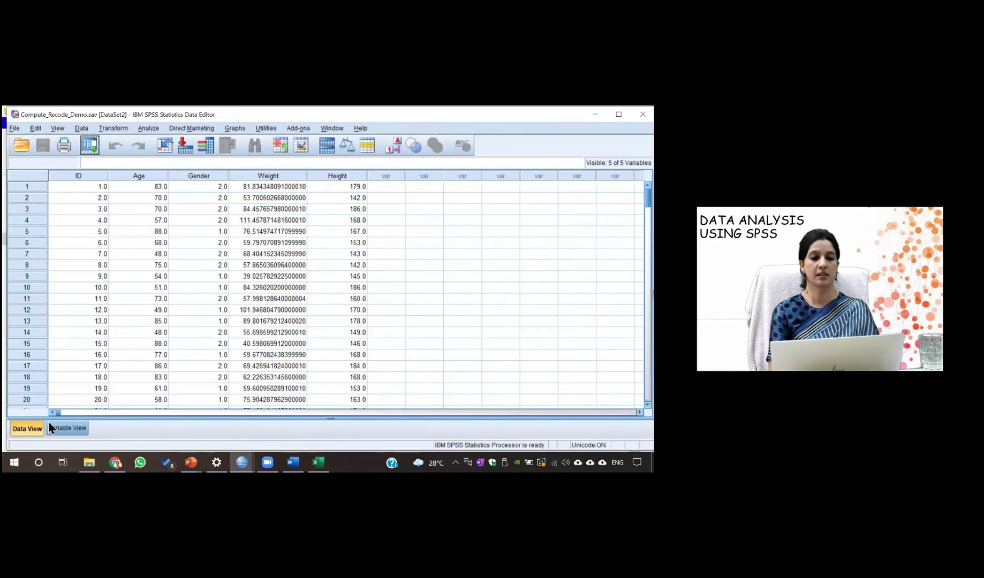
Reduce Weight's decimals from 15 to 1 and confirm values like 81.8 in Data View
{"action": "left_click", "coordinate": [64, 428]}
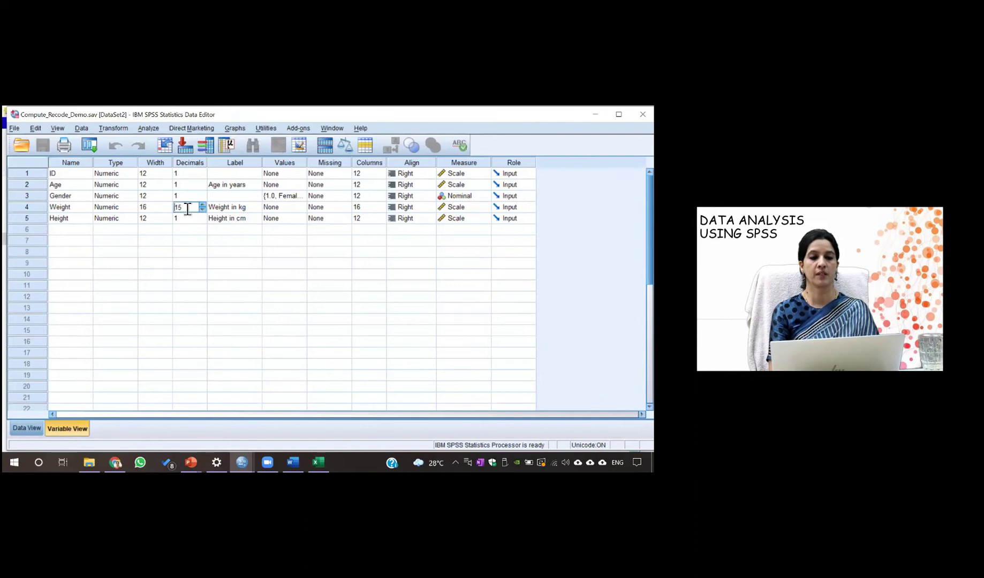
{"action": "key", "text": "BackSpace"}
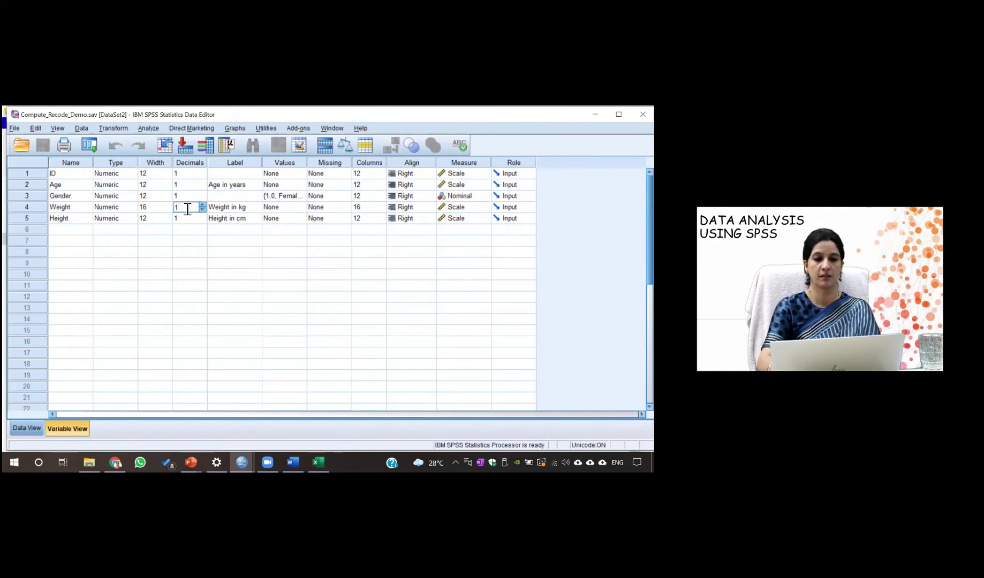
{"action": "left_click", "coordinate": [185, 229]}
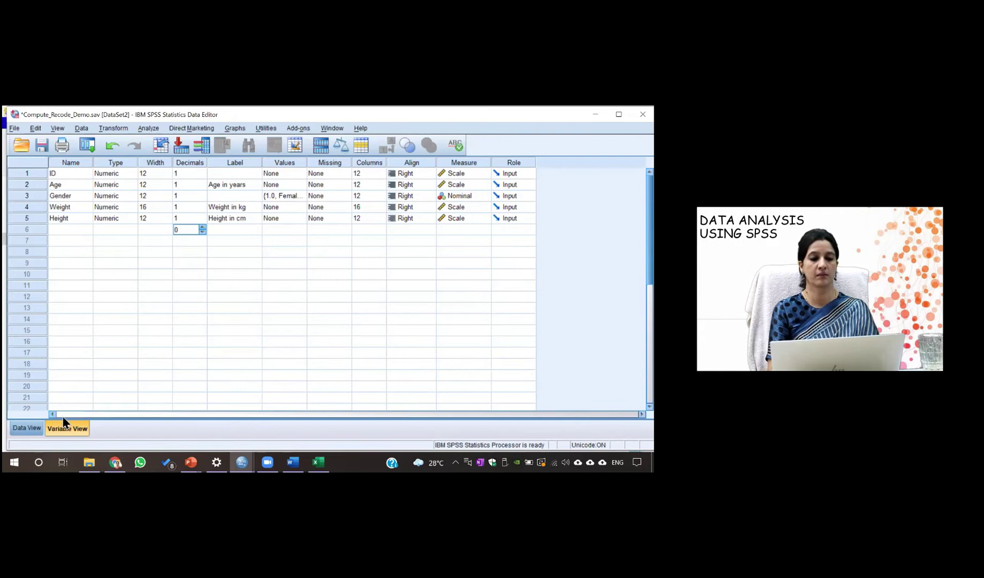
{"action": "left_click", "coordinate": [27, 428]}
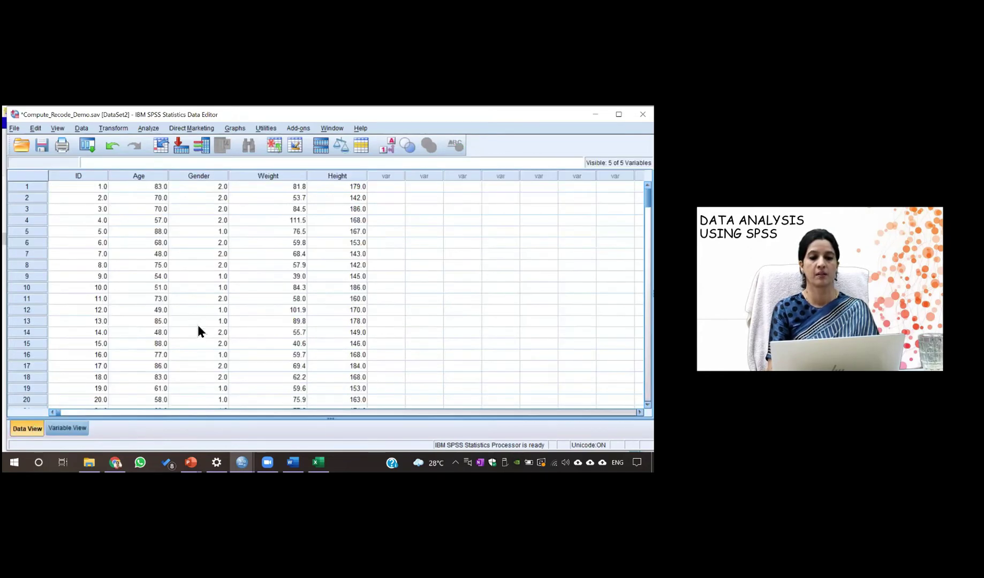
{"action": "left_click", "coordinate": [67, 428]}
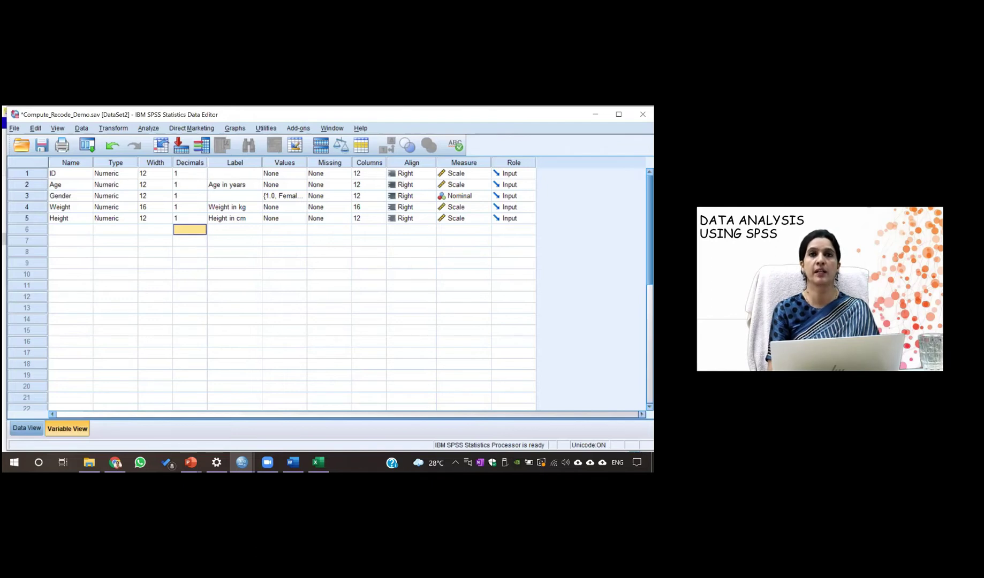
Set the Role of both ID and Age to None, then return to Data View
{"action": "left_click", "coordinate": [529, 174]}
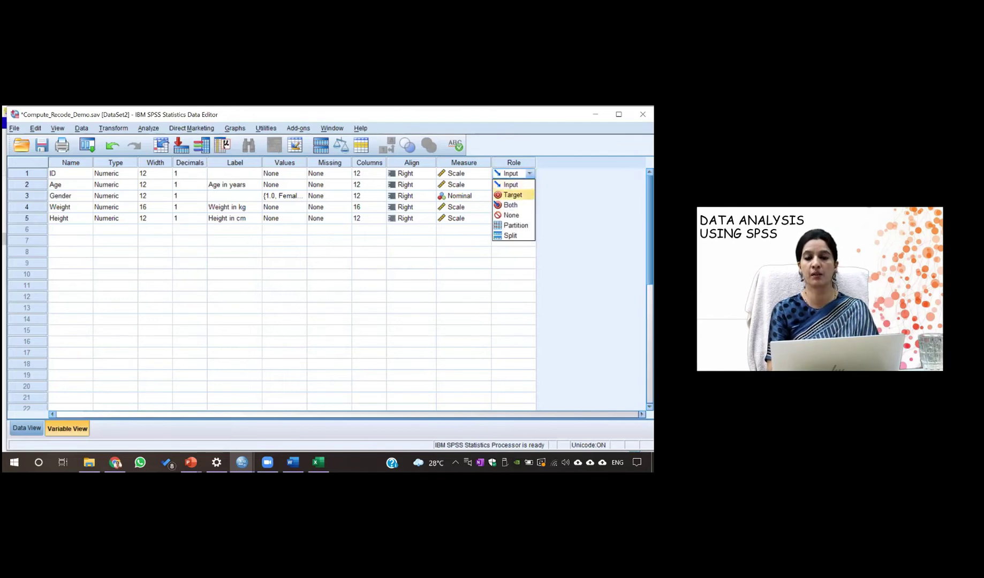
{"action": "key", "text": "Down"}
{"action": "key", "text": "Return"}
{"action": "key", "text": "Down"}
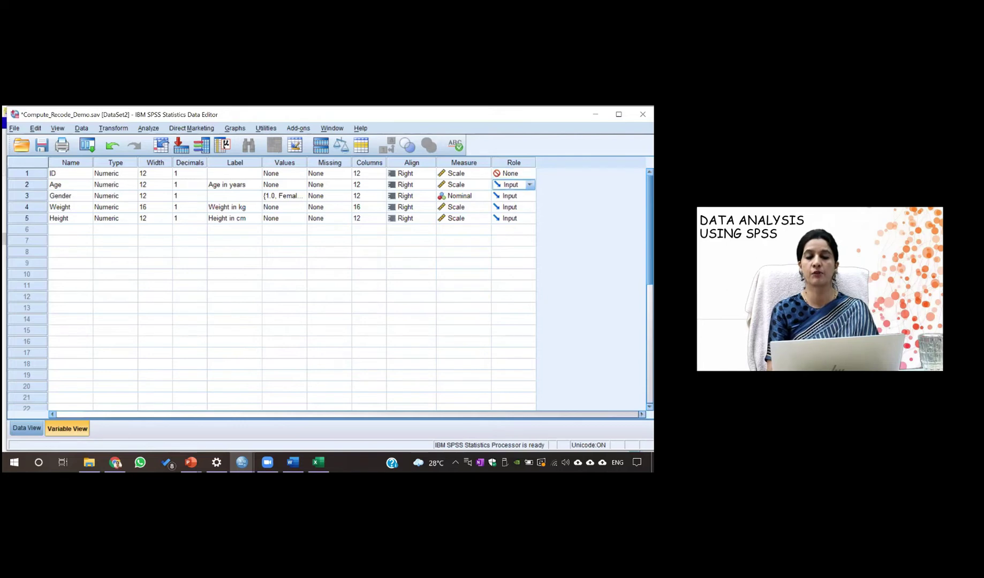
{"action": "key", "text": "alt+Down"}
{"action": "key", "text": "Down"}
{"action": "key", "text": "Down"}
{"action": "key", "text": "Down"}
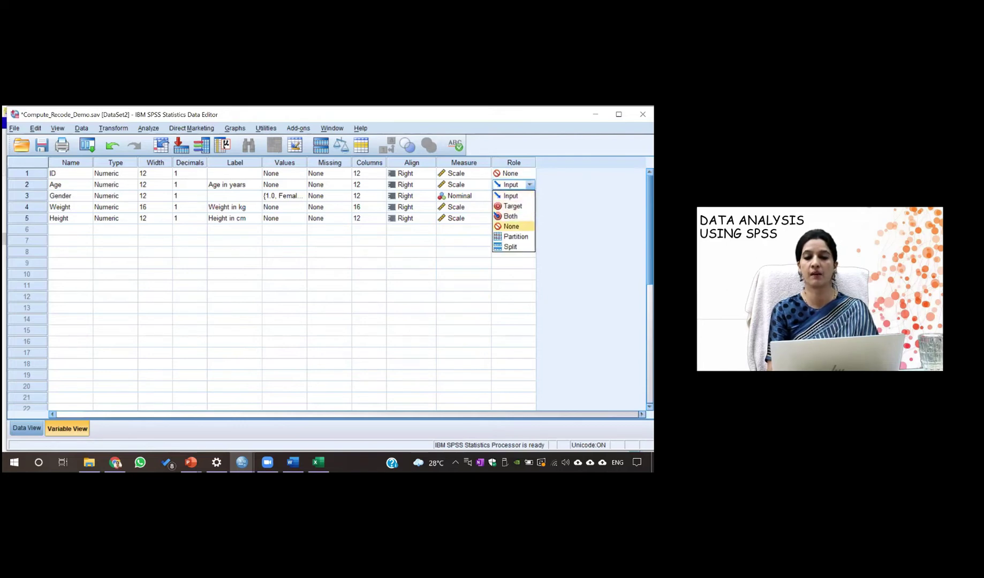
{"action": "key", "text": "Return"}
{"action": "left_click", "coordinate": [467, 241]}
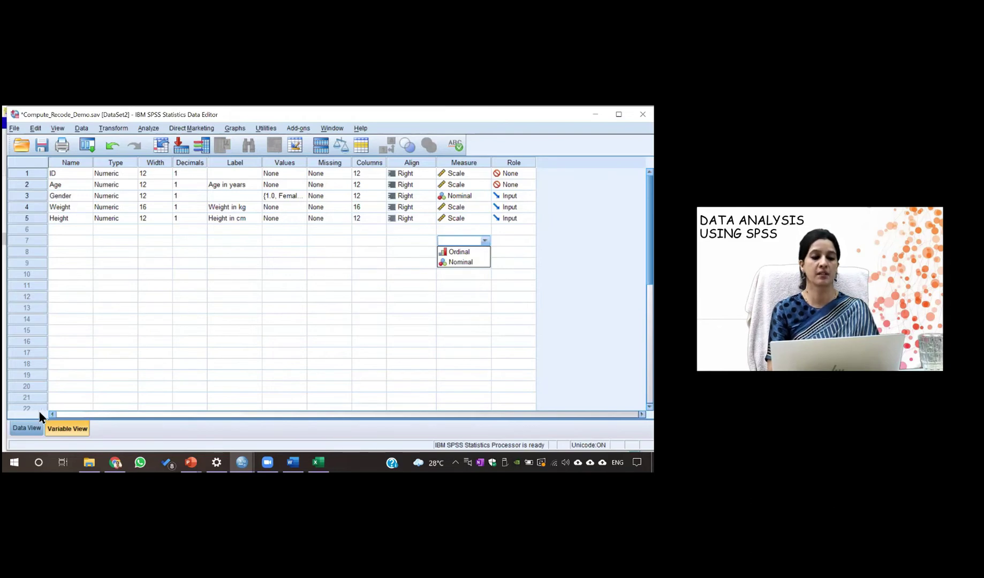
{"action": "left_click", "coordinate": [26, 428]}
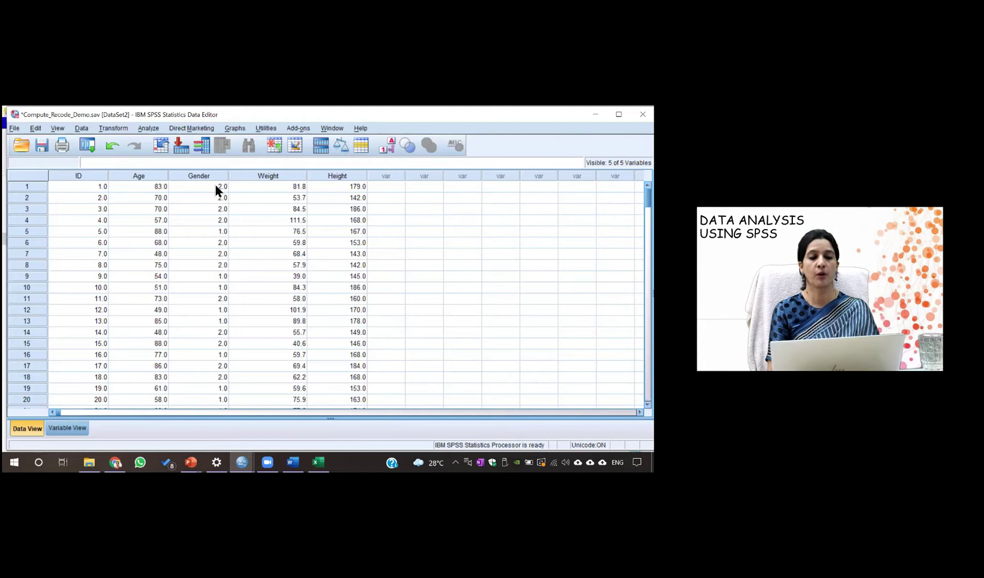
Start a Compute Variable with bmicat as the target variable name
{"action": "left_click", "coordinate": [118, 129]}
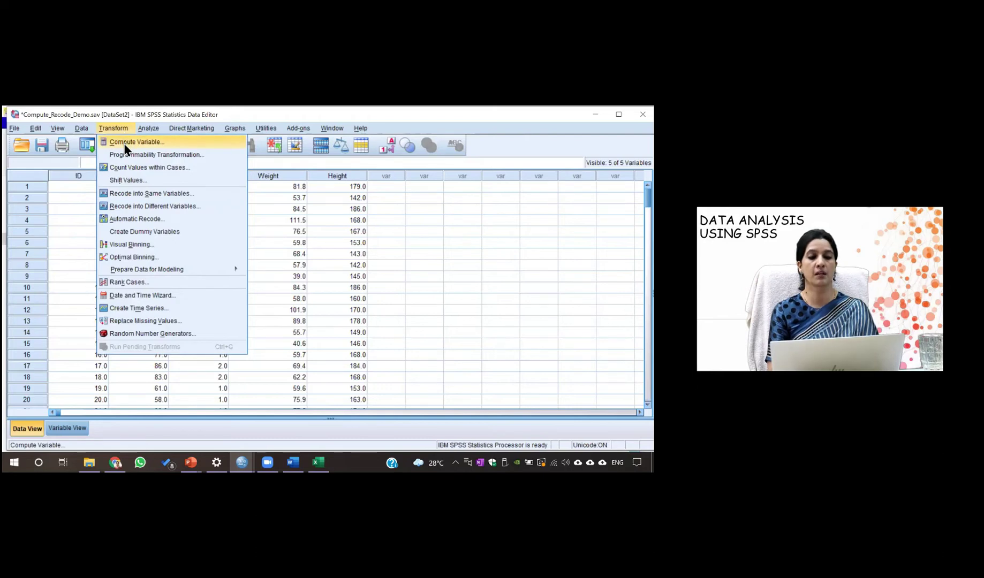
{"action": "left_click", "coordinate": [126, 143]}
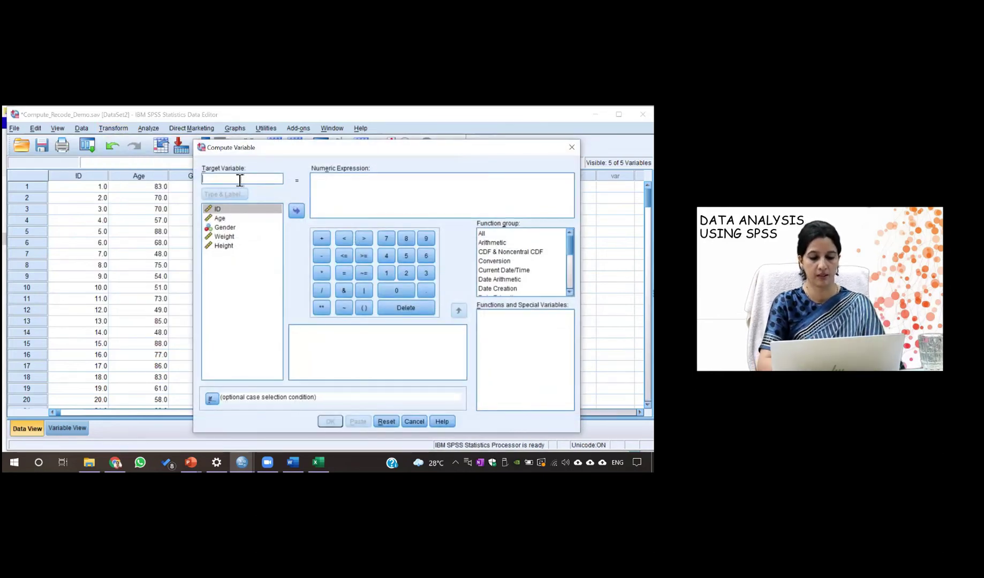
{"action": "type", "text": "mbi"}
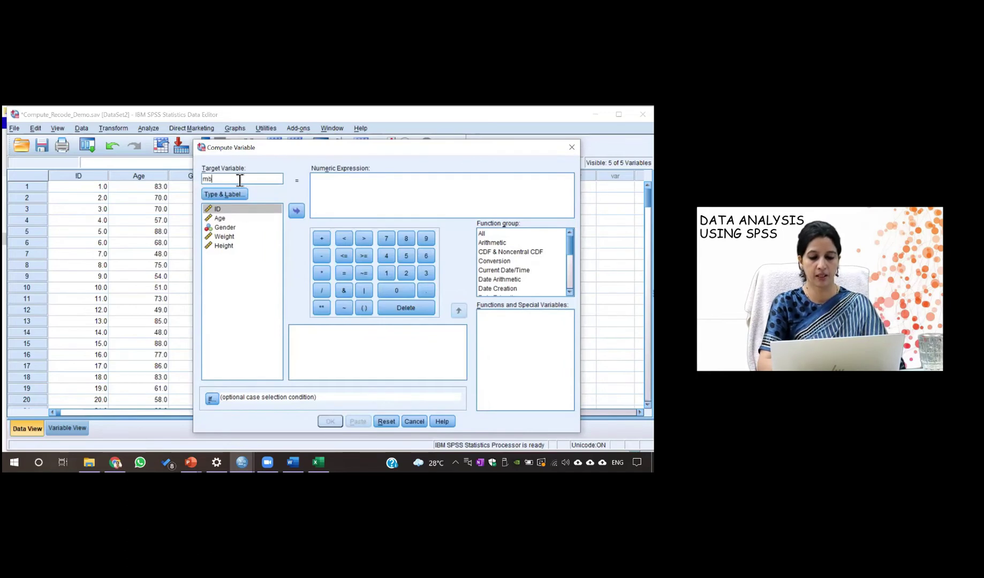
{"action": "key", "text": "BackSpace"}
{"action": "key", "text": "BackSpace"}
{"action": "key", "text": "BackSpace"}
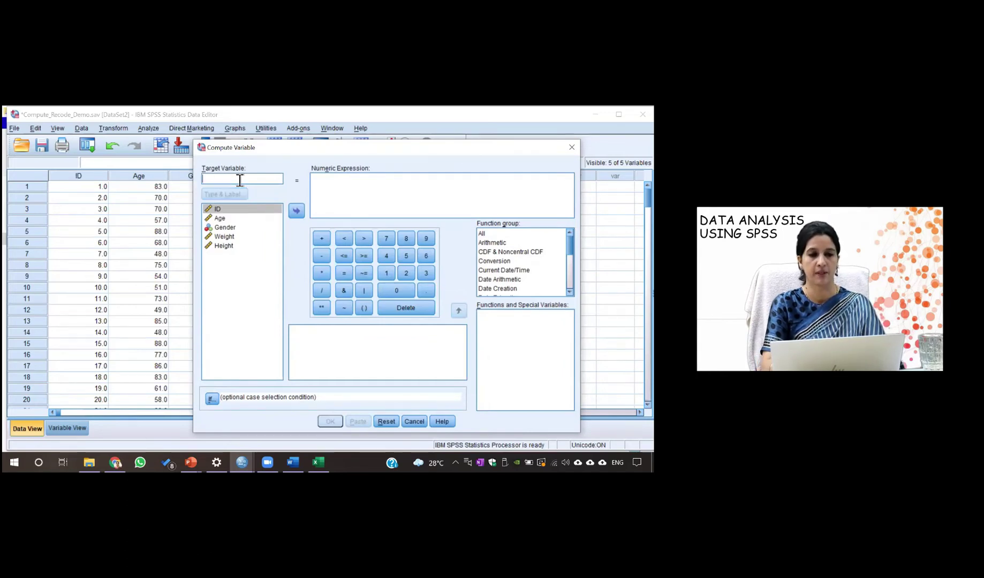
{"action": "type", "text": "bmicat"}
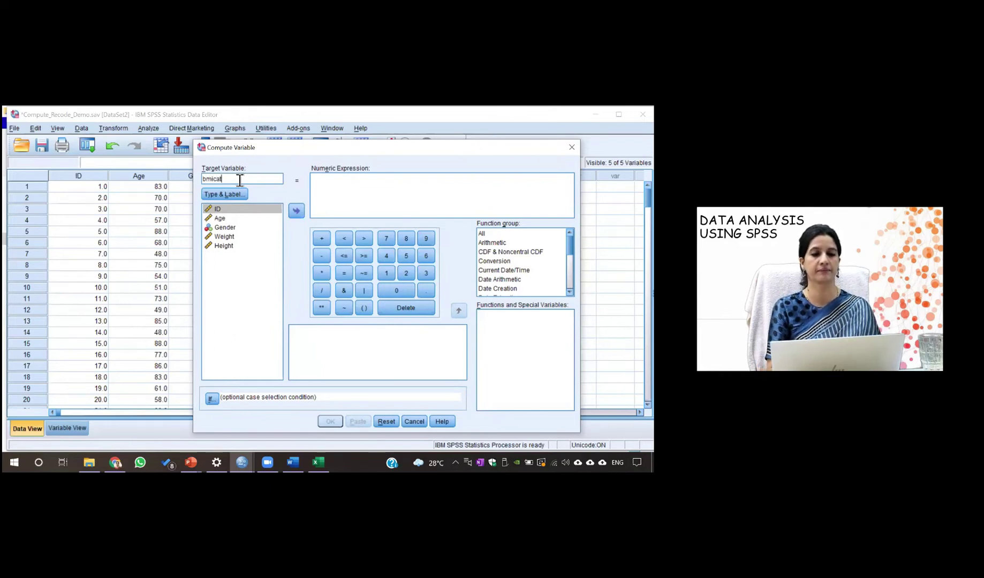
Begin the numeric expression as Weight / and move the dialog aside to show Gender
{"action": "left_click", "coordinate": [325, 192]}
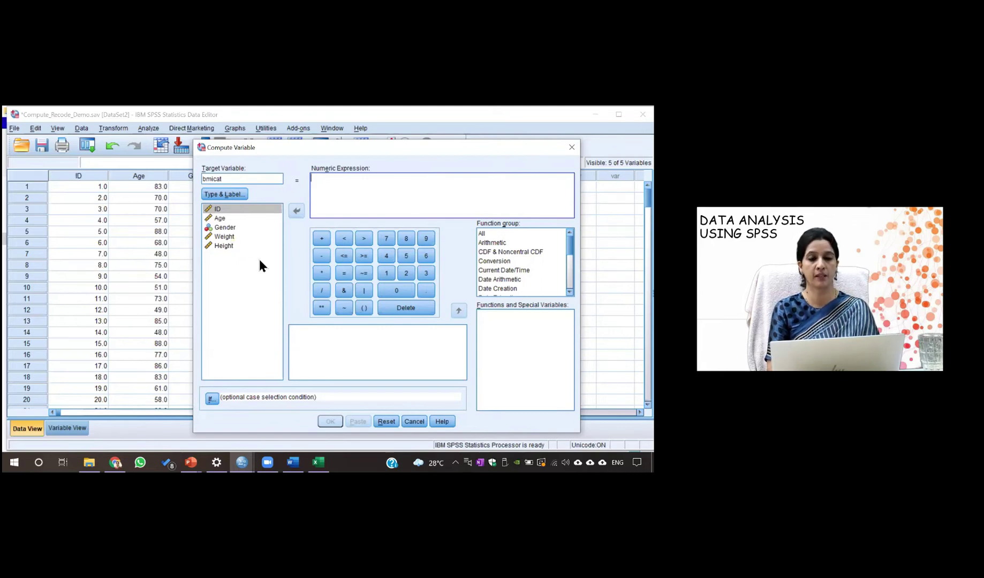
{"action": "left_click", "coordinate": [232, 238]}
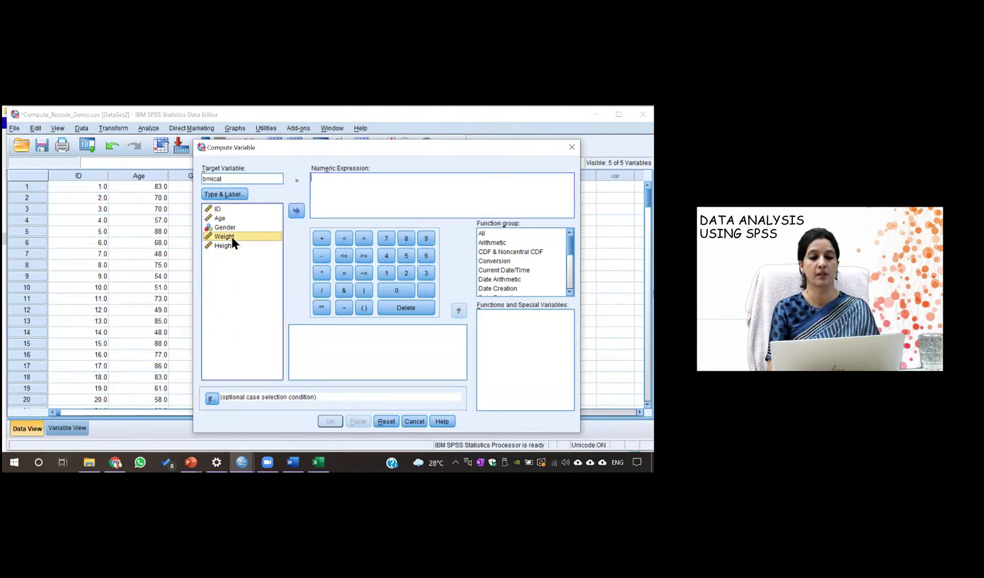
{"action": "left_click", "coordinate": [296, 210]}
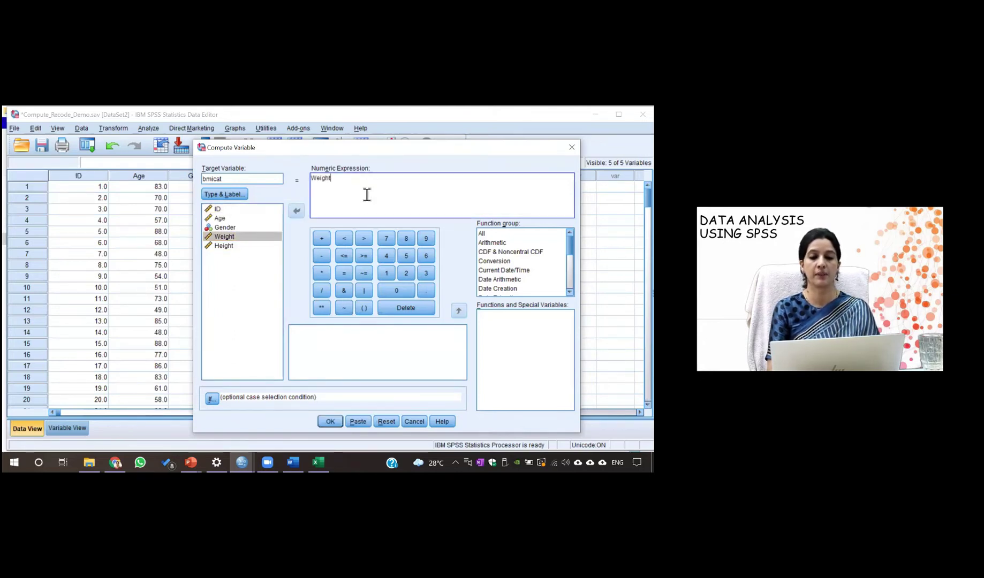
{"action": "left_click", "coordinate": [325, 291]}
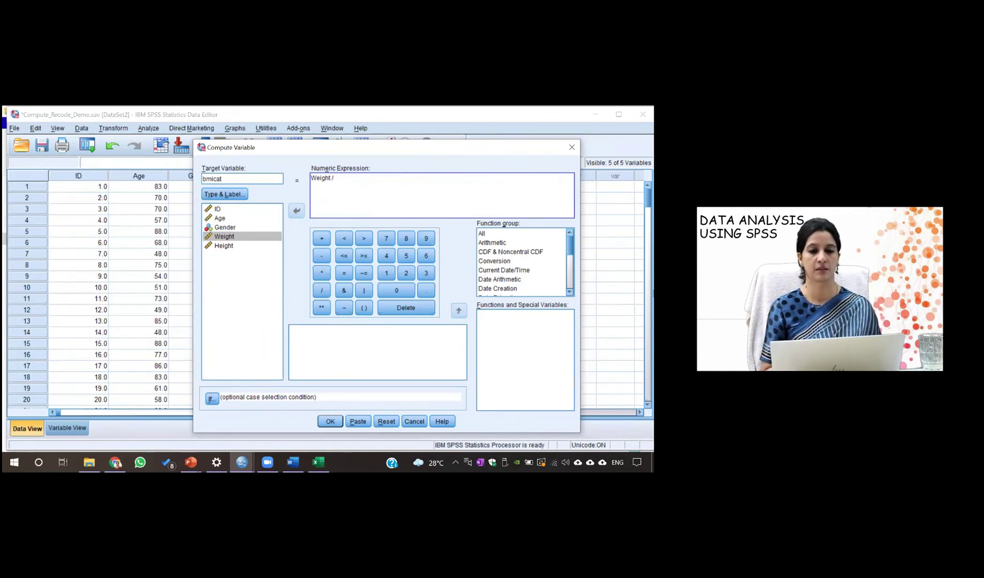
{"action": "left_click_drag", "start_coordinate": [385, 147], "coordinate": [415, 145]}
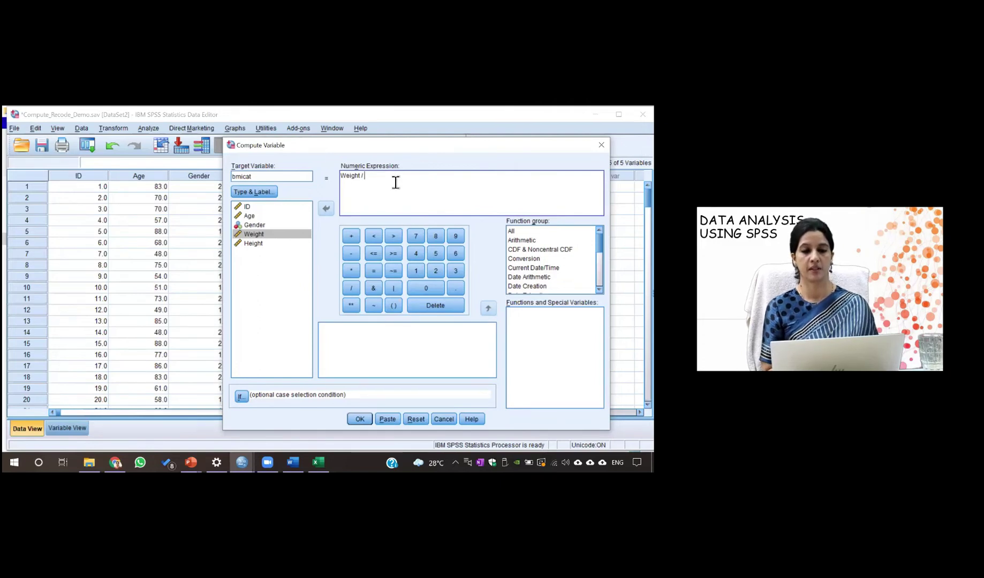
Extend the expression to Weight / (Height * .01)
{"action": "left_click", "coordinate": [264, 244]}
{"action": "left_click", "coordinate": [325, 208]}
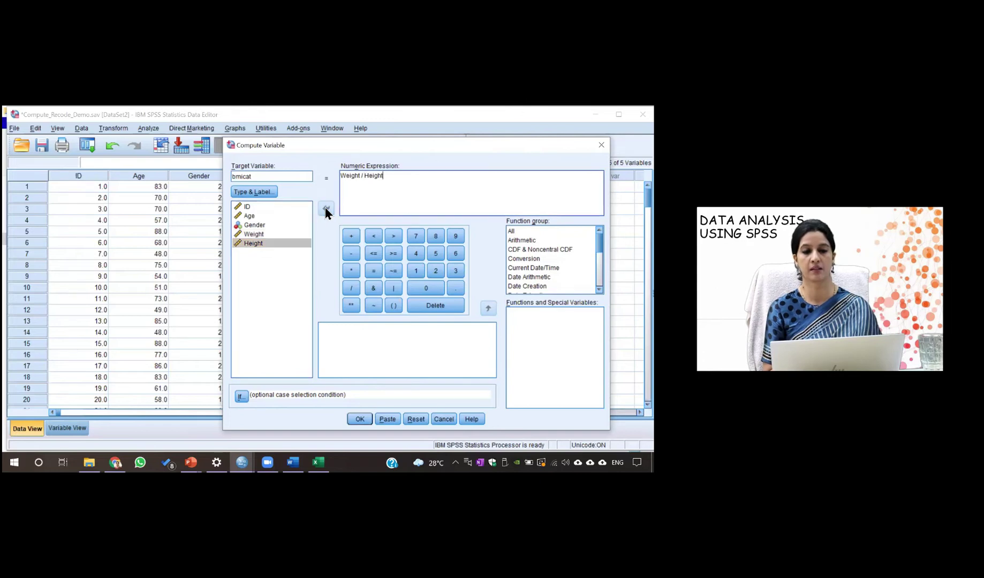
{"action": "left_click", "coordinate": [350, 270]}
{"action": "type", "text": ".01"}
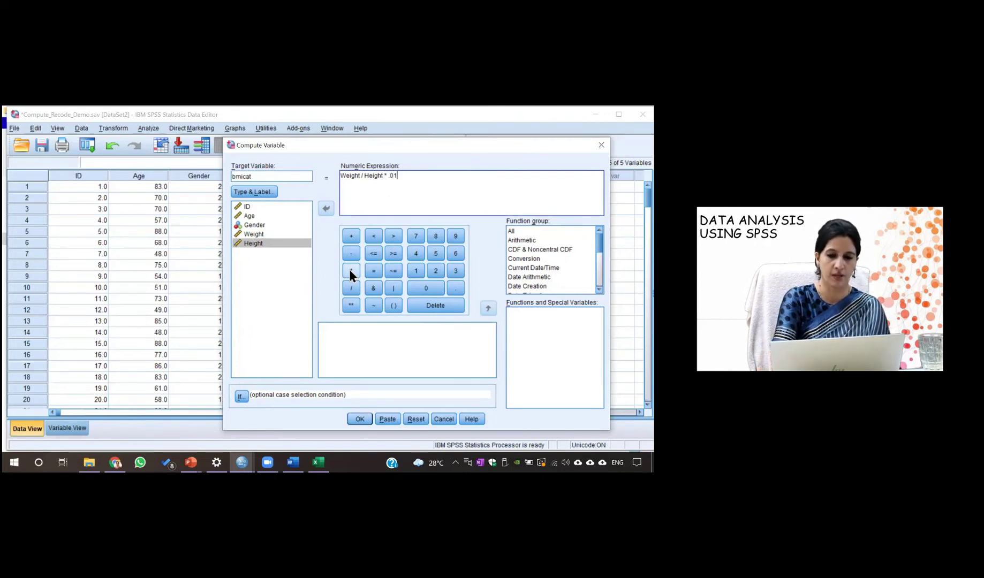
{"action": "left_click", "coordinate": [368, 183]}
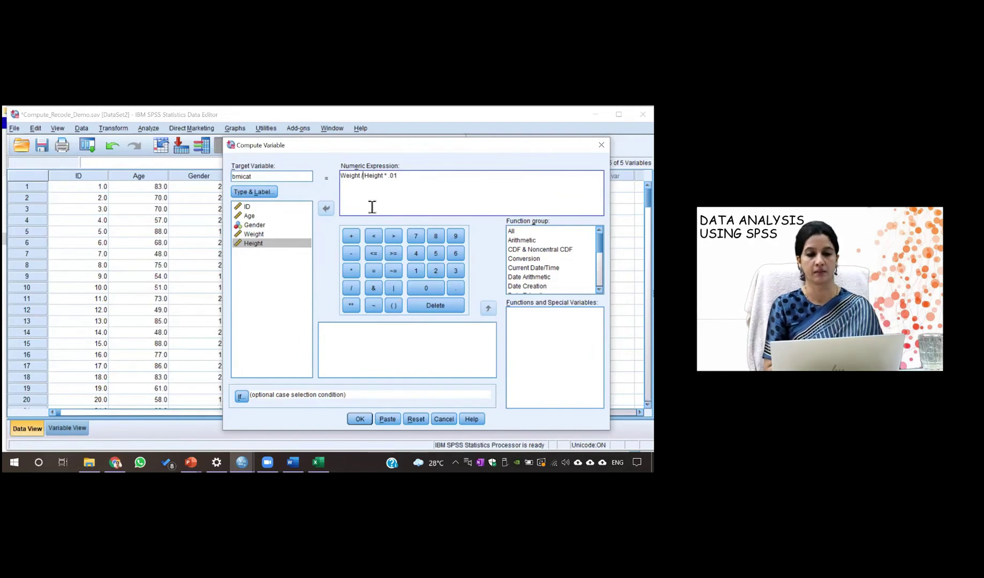
{"action": "type", "text": "("}
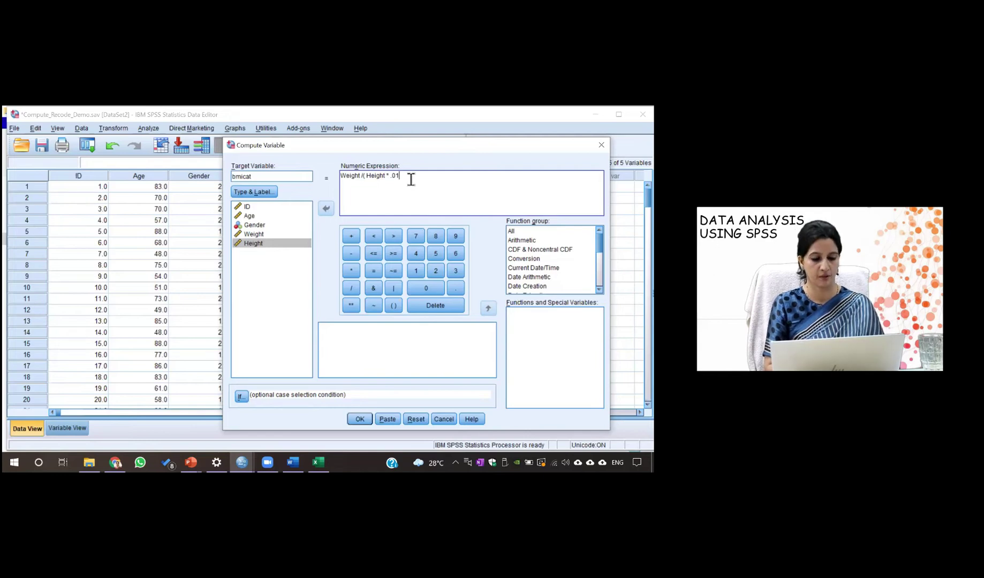
{"action": "type", "text": ")"}
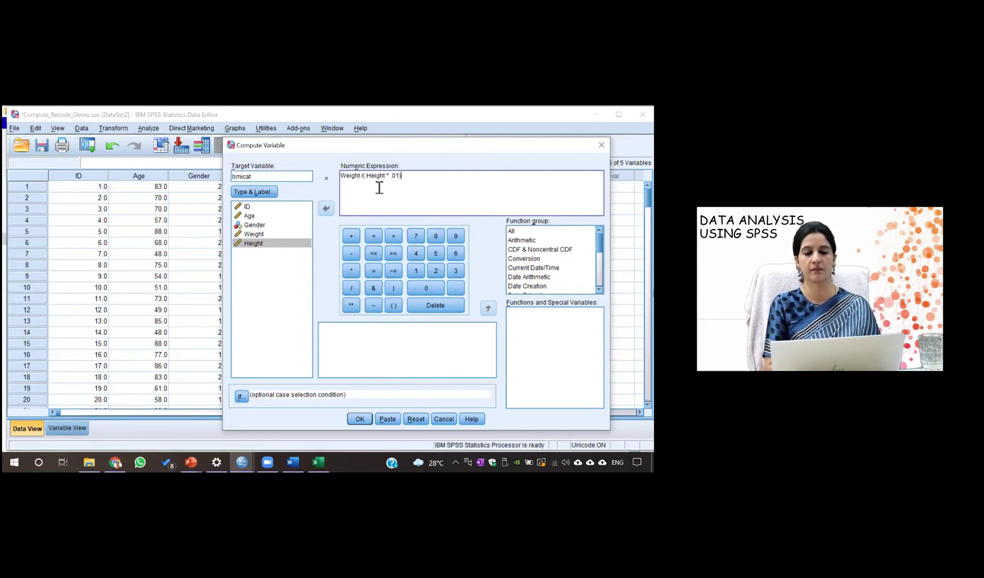
Append another * and select the Height * .01) term for copying
{"action": "left_click_drag", "start_coordinate": [366, 177], "coordinate": [377, 177]}
{"action": "left_click", "coordinate": [373, 187]}
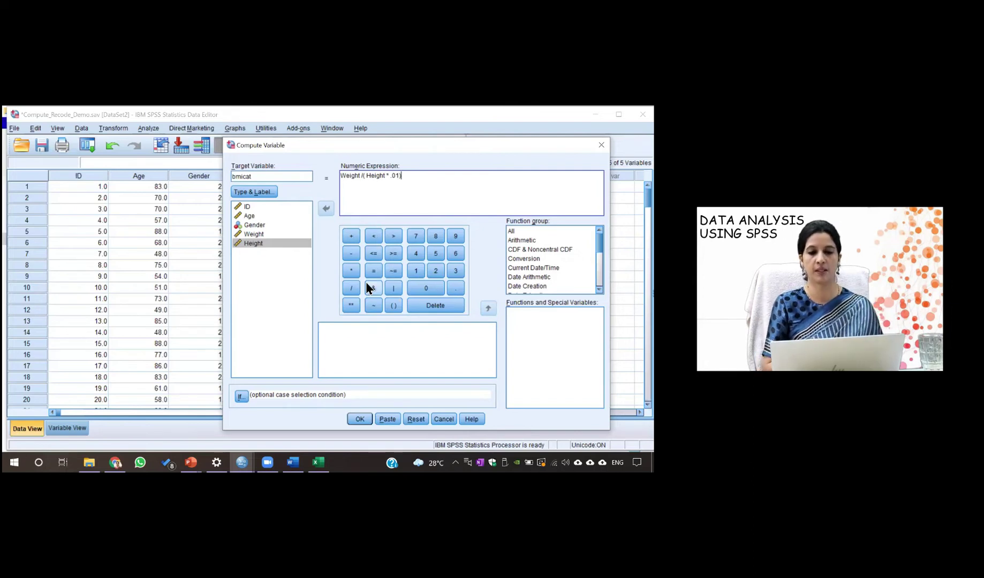
{"action": "left_click", "coordinate": [351, 270]}
{"action": "left_click_drag", "start_coordinate": [363, 176], "coordinate": [389, 180]}
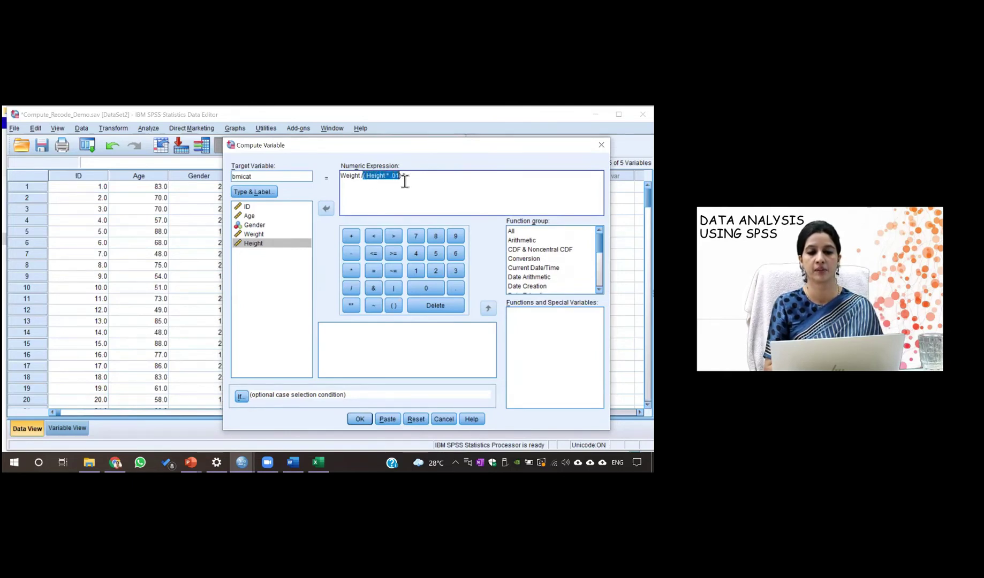
{"action": "left_click", "coordinate": [406, 183]}
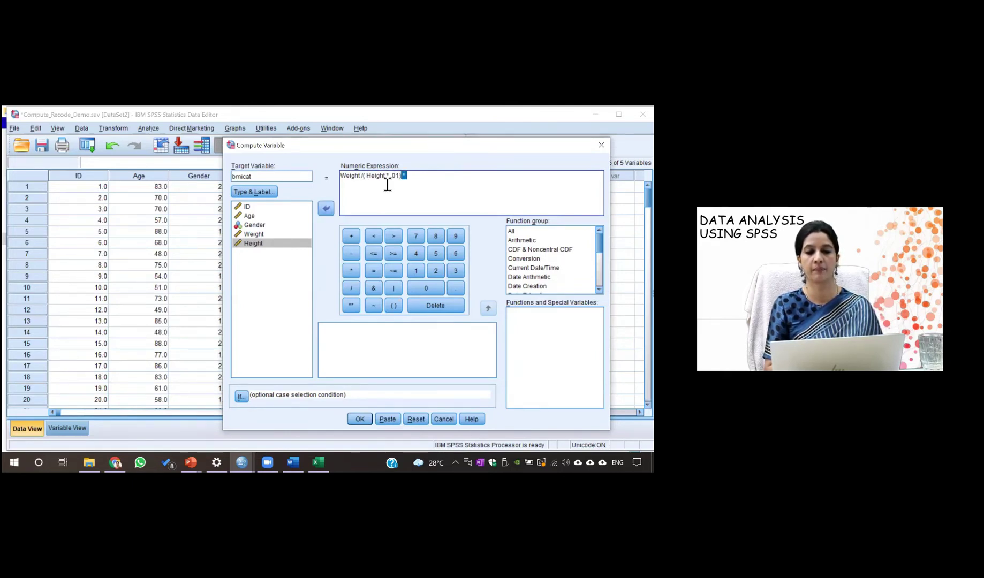
{"action": "double_click", "coordinate": [368, 183]}
{"action": "left_click", "coordinate": [366, 204]}
{"action": "left_click_drag", "start_coordinate": [367, 181], "coordinate": [400, 183]}
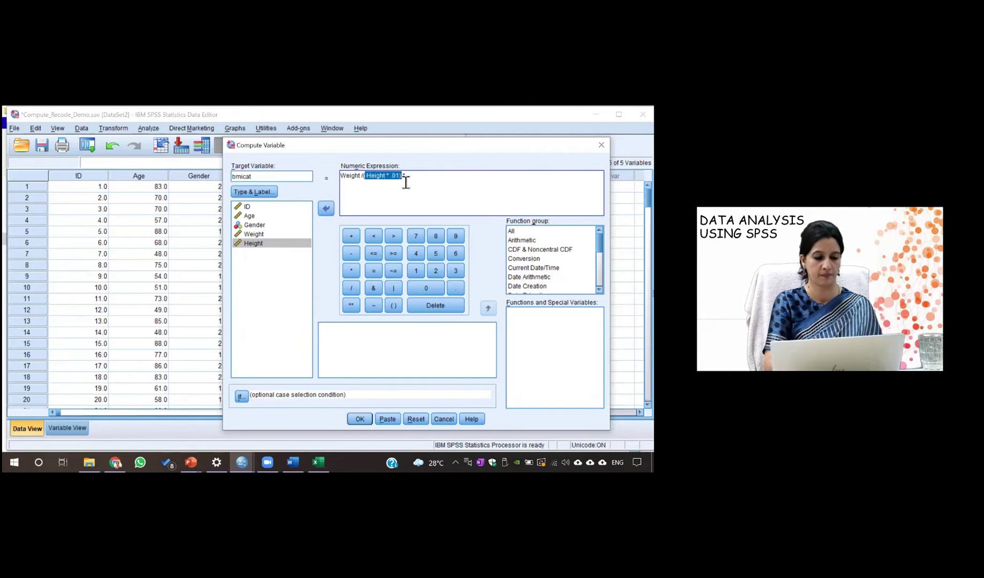
Paste a second Height * .01 term after * and bracket it to Weight /((Height*.01)*(Height*.01))
{"action": "left_click", "coordinate": [415, 181]}
{"action": "type", "text": "*"}
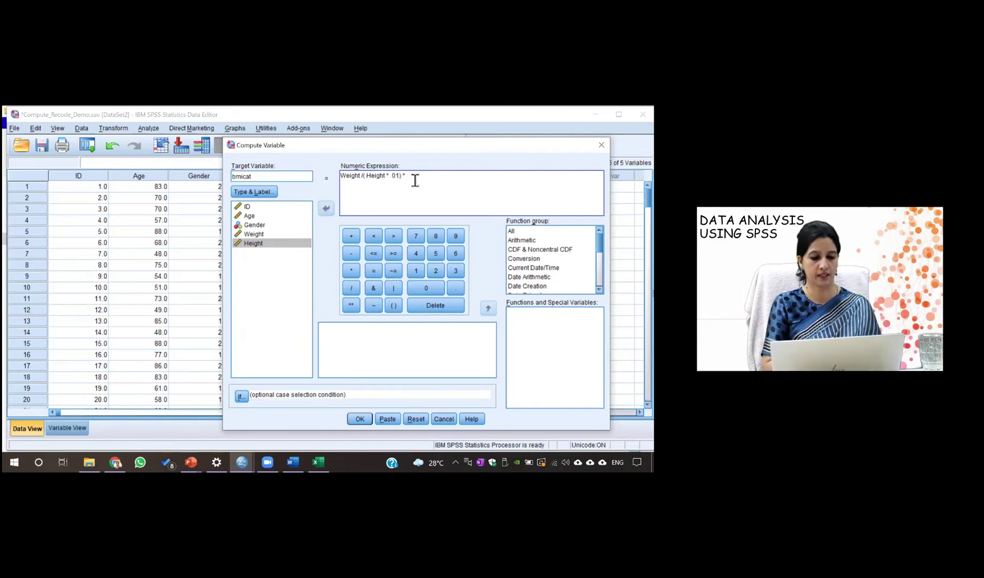
{"action": "type", "text": "Height * .01)"}
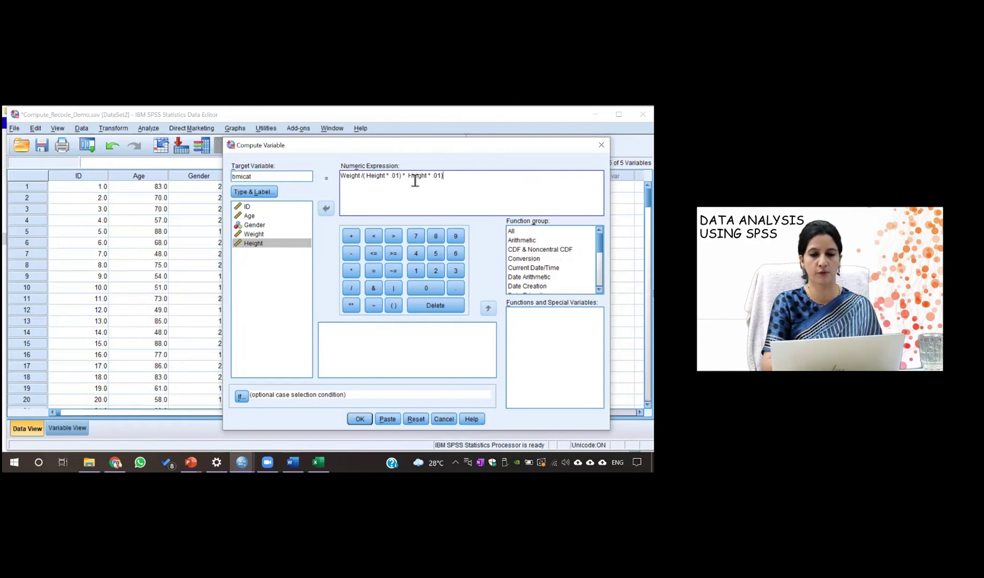
{"action": "left_click", "coordinate": [408, 179]}
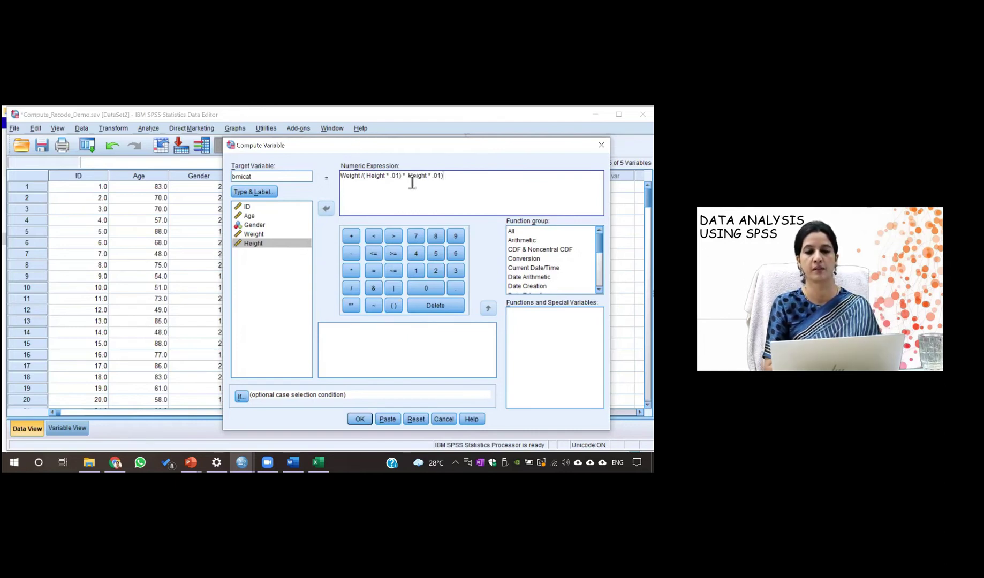
{"action": "type", "text": "("}
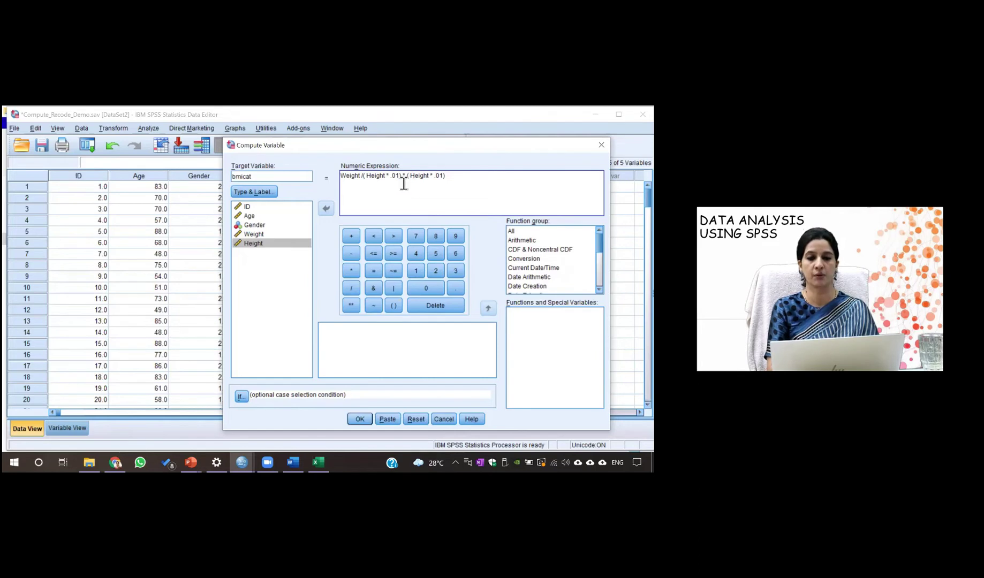
{"action": "left_click", "coordinate": [367, 179]}
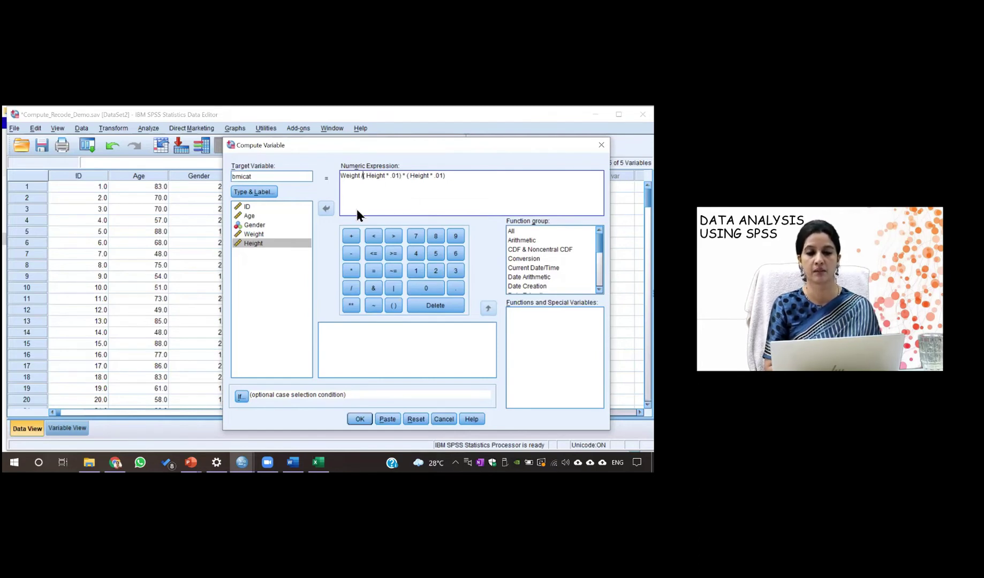
{"action": "type", "text": "("}
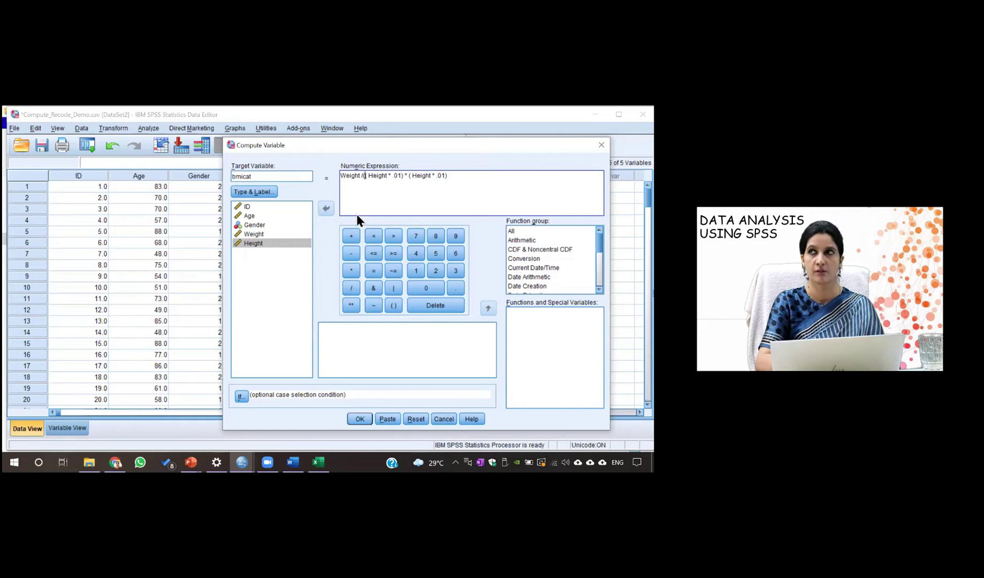
{"action": "type", "text": "("}
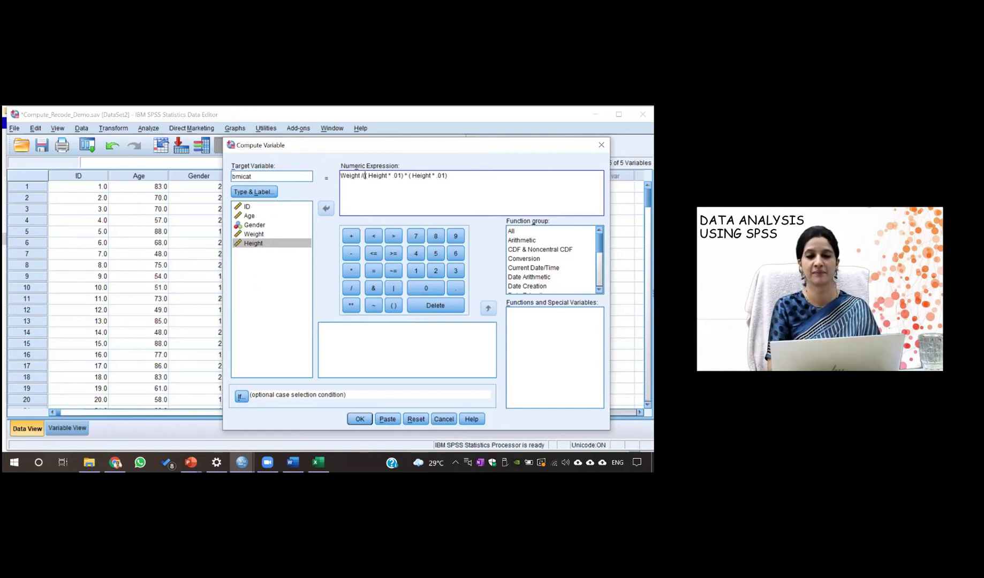
{"action": "type", "text": ")"}
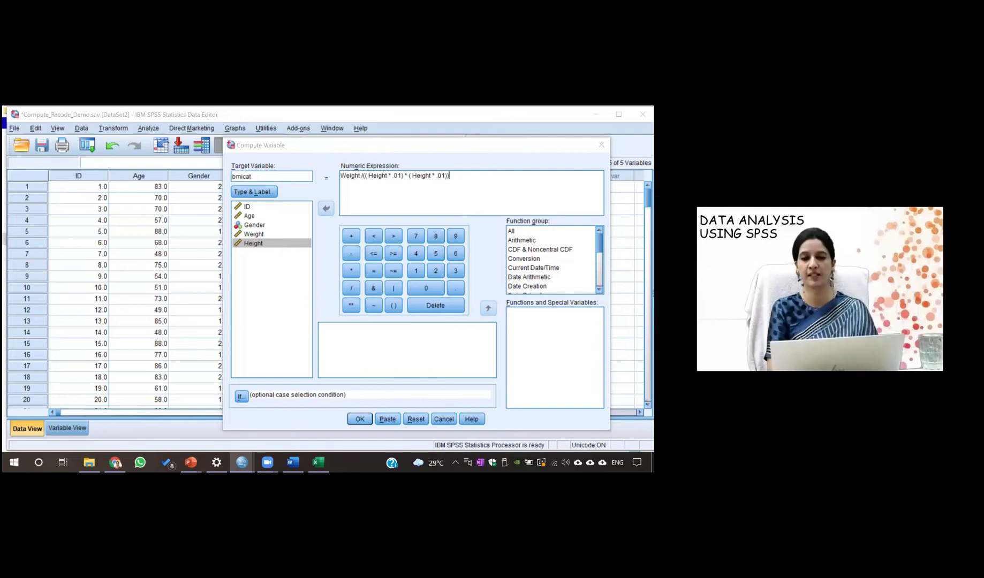
Run the computation and go back to Compute_Recode_Demo to see bmicat values like 25.54
{"action": "left_click", "coordinate": [355, 419]}
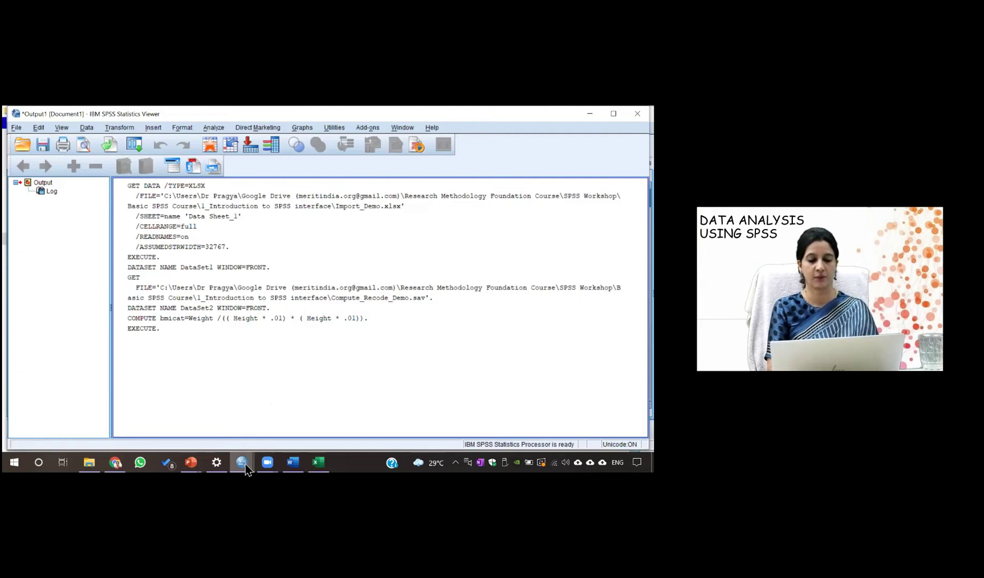
{"action": "mouse_move", "coordinate": [244, 465]}
{"action": "left_click", "coordinate": [400, 412]}
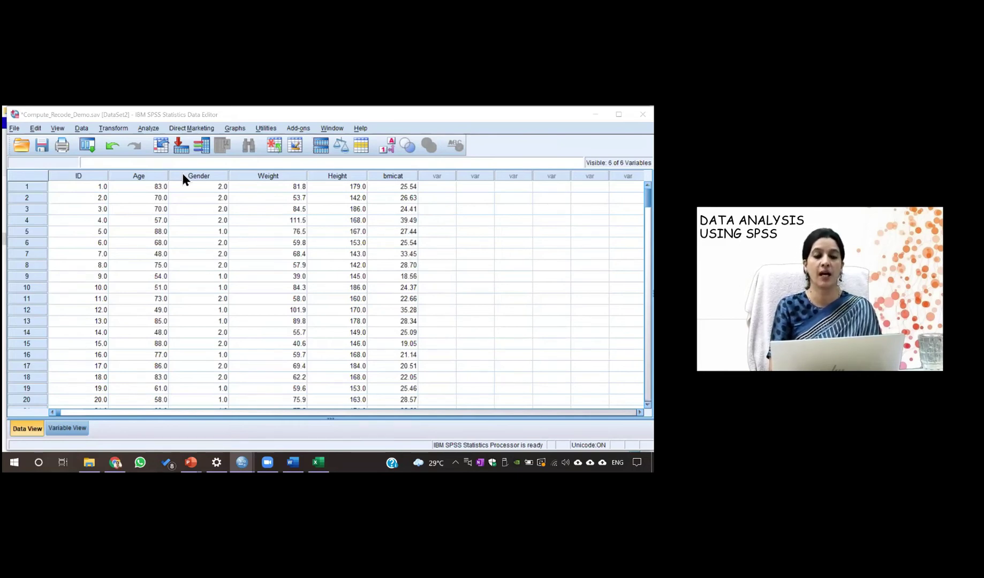
Rerun the same computation with the target renamed from bmicat to bmi, then return to the data
{"action": "left_click", "coordinate": [119, 128]}
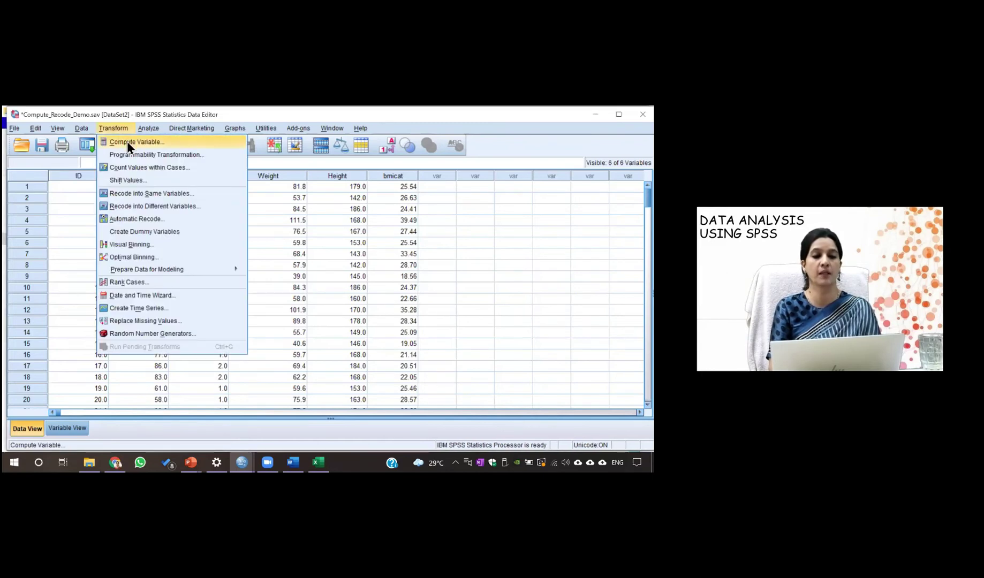
{"action": "left_click", "coordinate": [127, 142]}
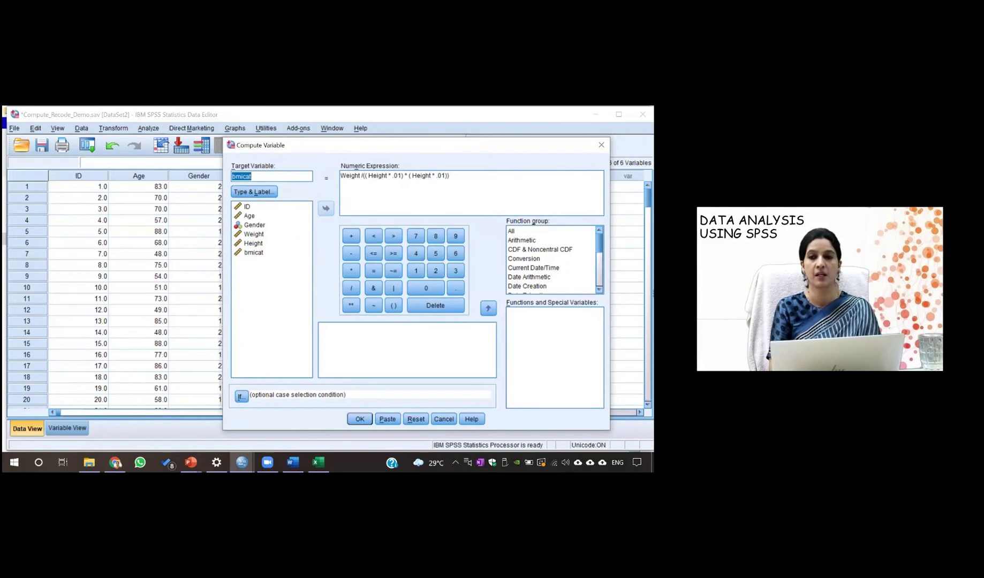
{"action": "left_click", "coordinate": [272, 180]}
{"action": "key", "text": "BackSpace"}
{"action": "key", "text": "BackSpace"}
{"action": "key", "text": "BackSpace"}
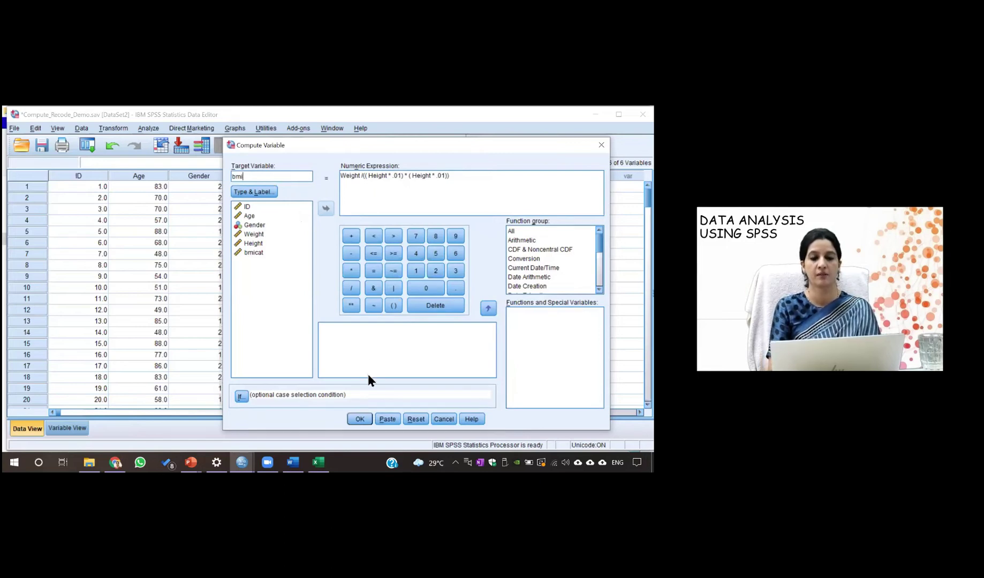
{"action": "left_click", "coordinate": [360, 420]}
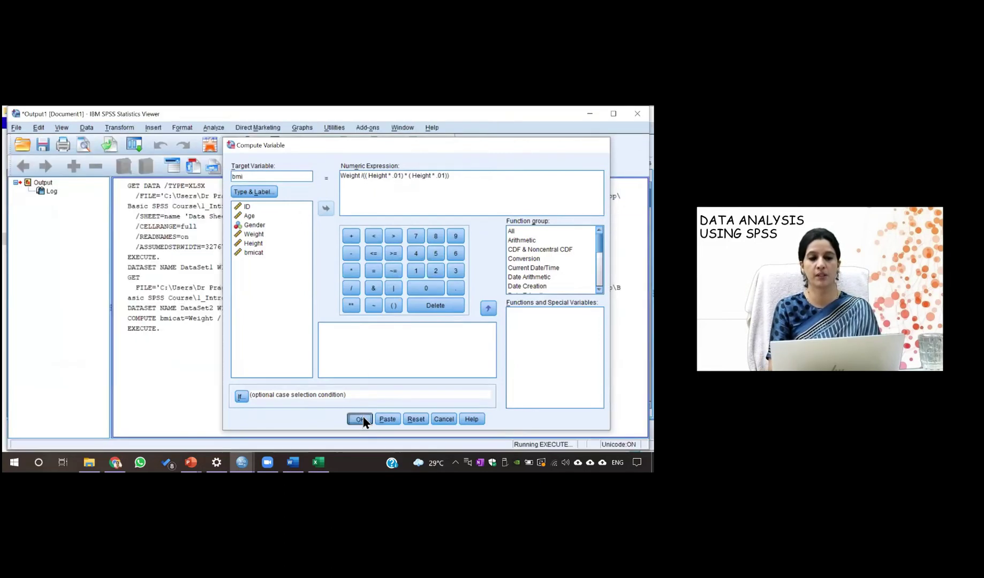
{"action": "mouse_move", "coordinate": [239, 465]}
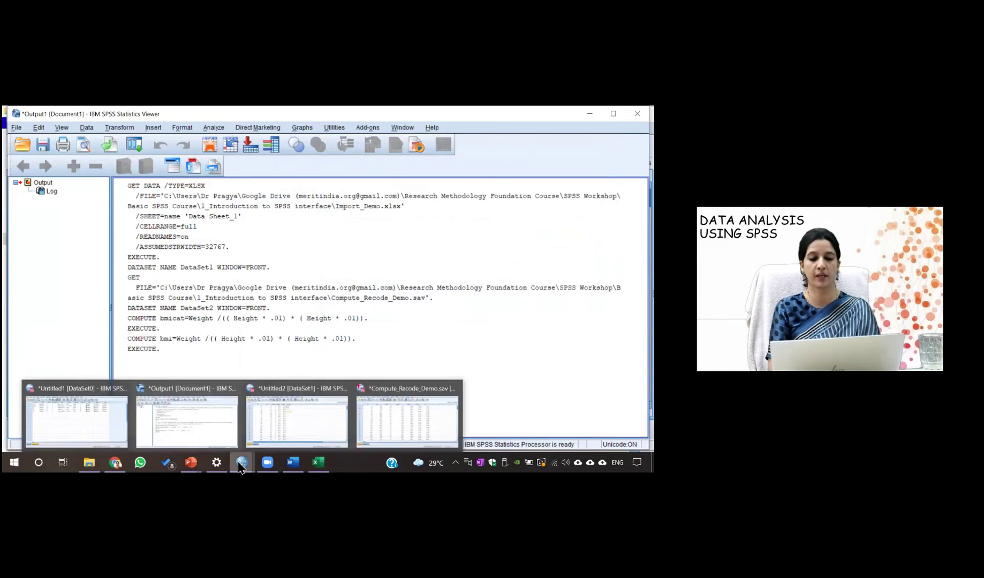
{"action": "left_click", "coordinate": [403, 413]}
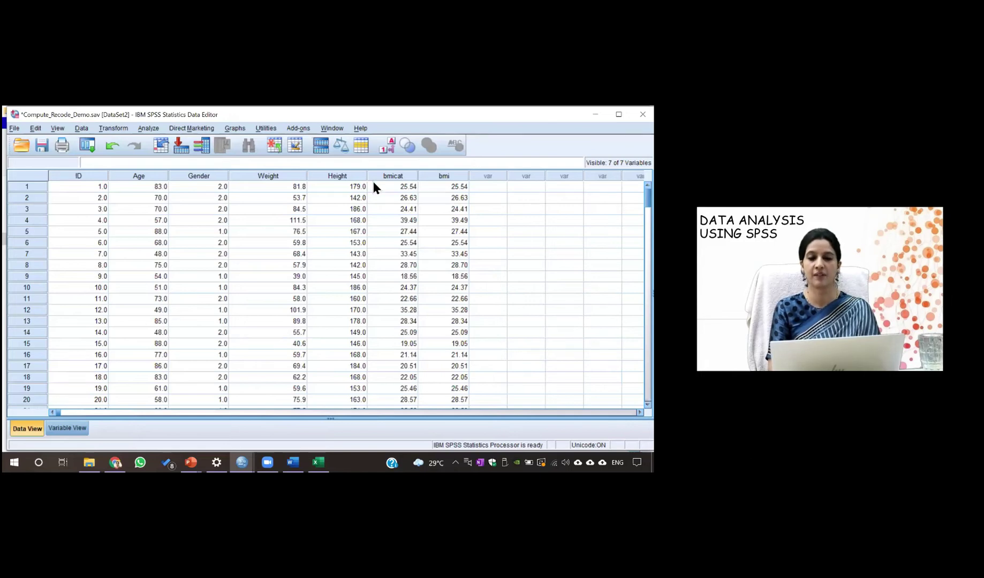
Cut the bmicat column out of the data grid
{"action": "left_click", "coordinate": [412, 178]}
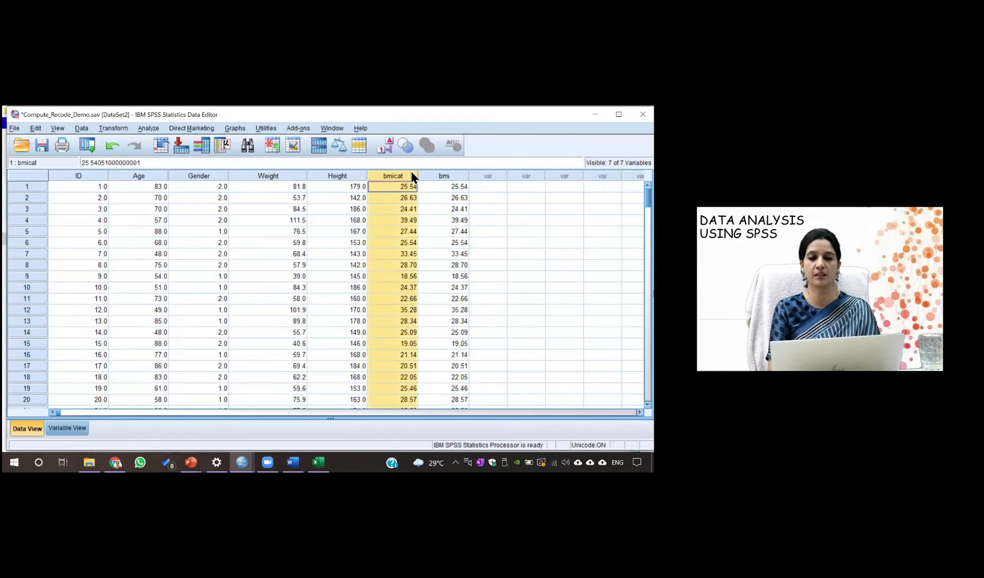
{"action": "right_click", "coordinate": [411, 178]}
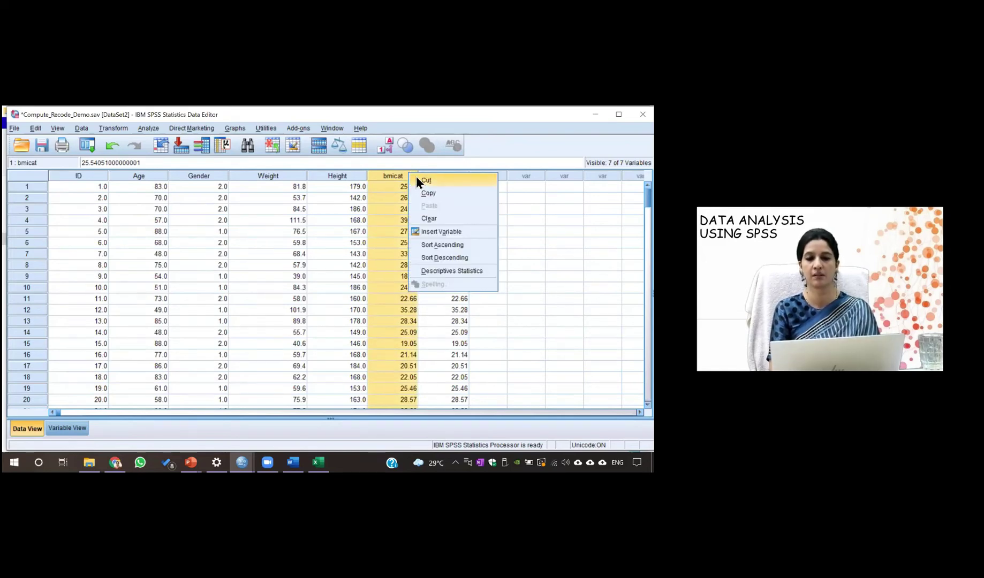
{"action": "left_click", "coordinate": [427, 180]}
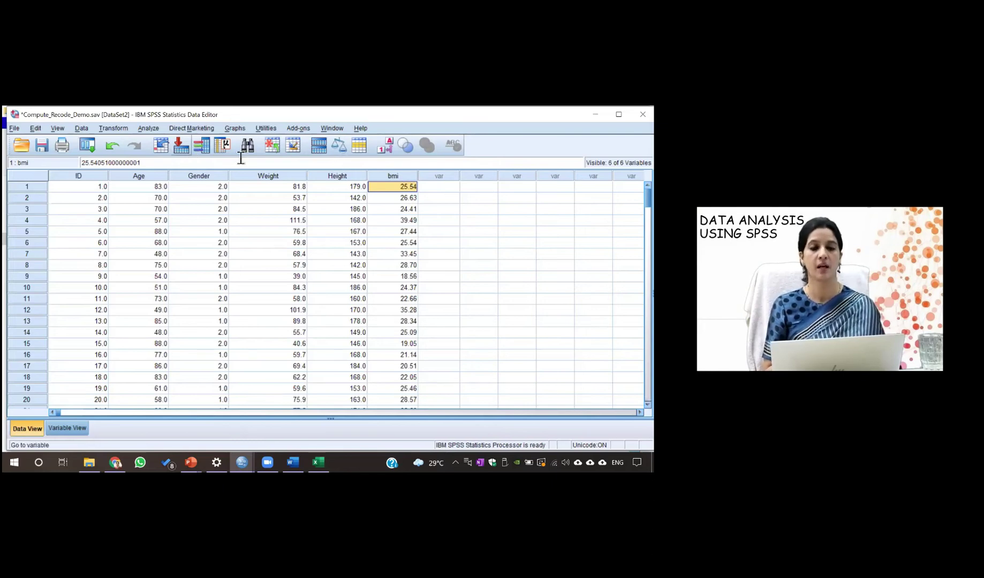
Reopen Compute Variable, dismiss it unchanged, then open the Data menu
{"action": "left_click", "coordinate": [113, 129]}
{"action": "left_click", "coordinate": [134, 142]}
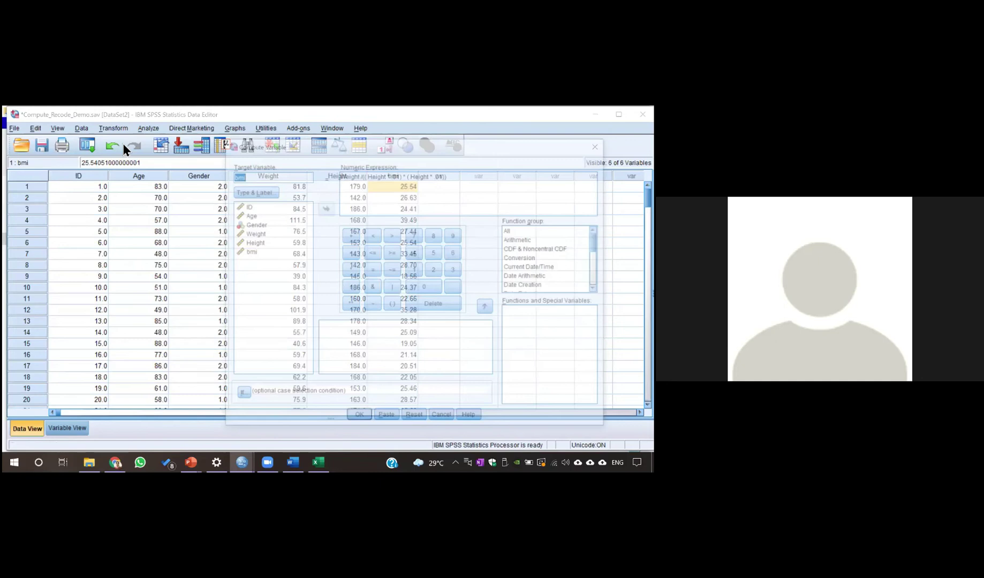
{"action": "left_click", "coordinate": [264, 176]}
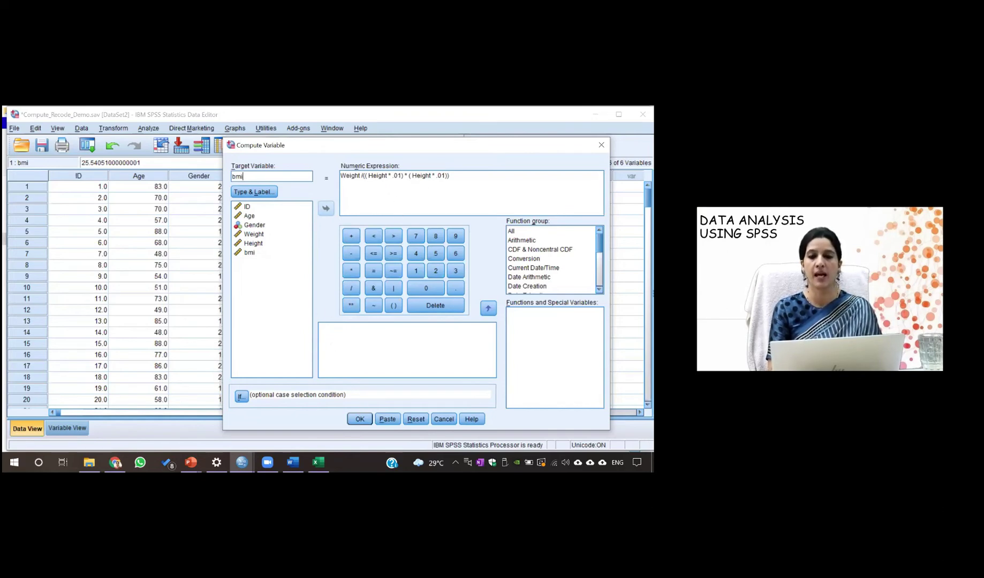
{"action": "key", "text": "Return"}
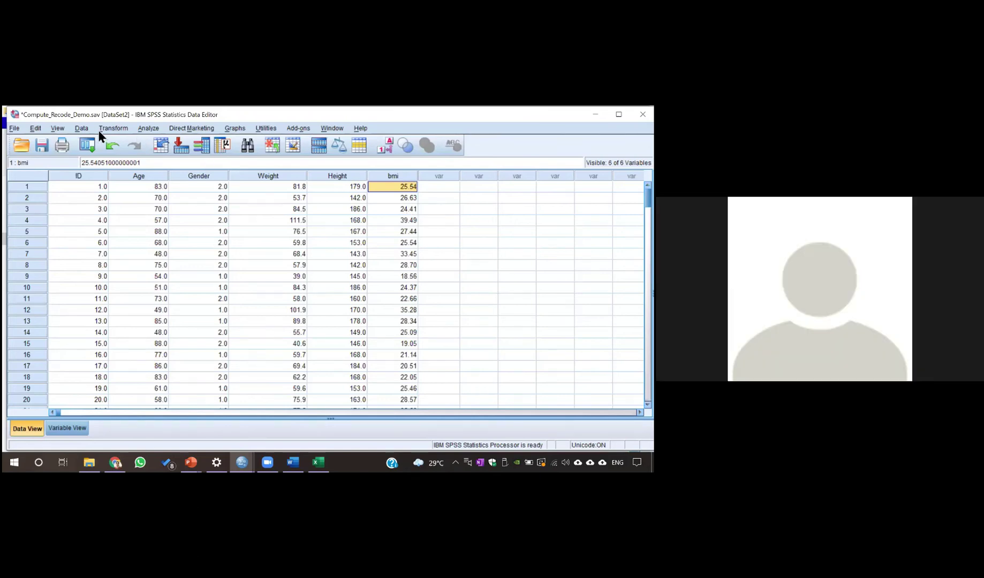
{"action": "left_click", "coordinate": [82, 129]}
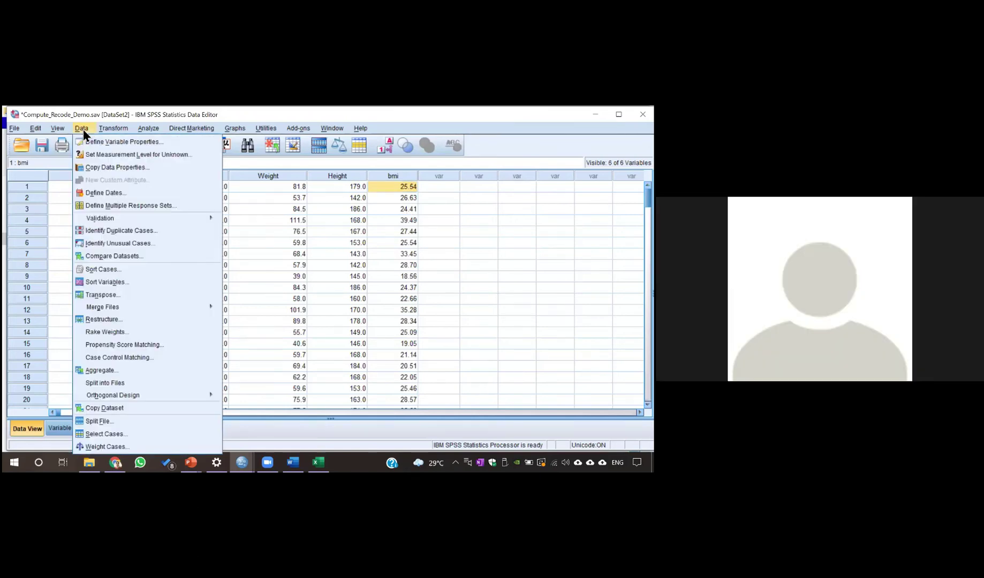
{"action": "mouse_move", "coordinate": [114, 132]}
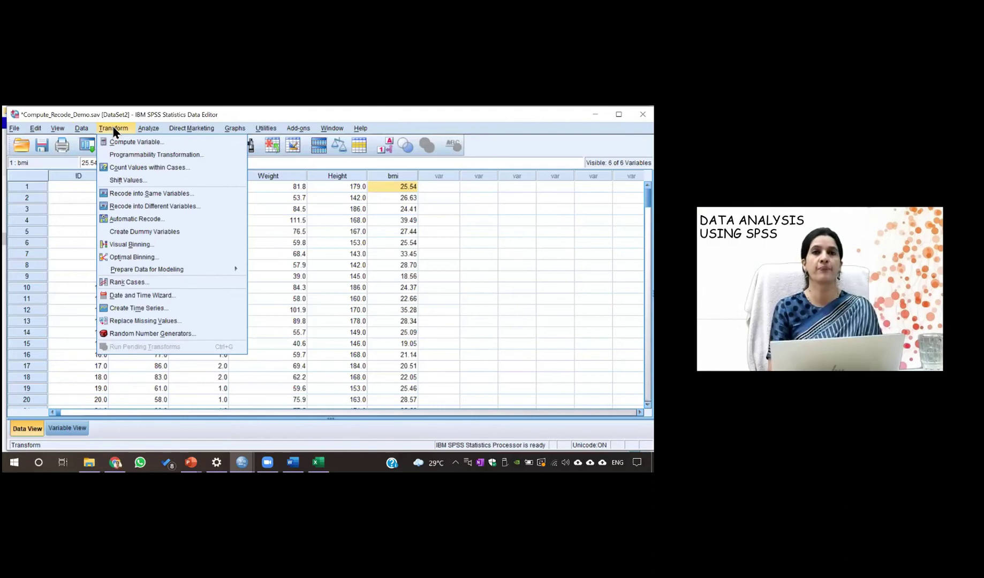
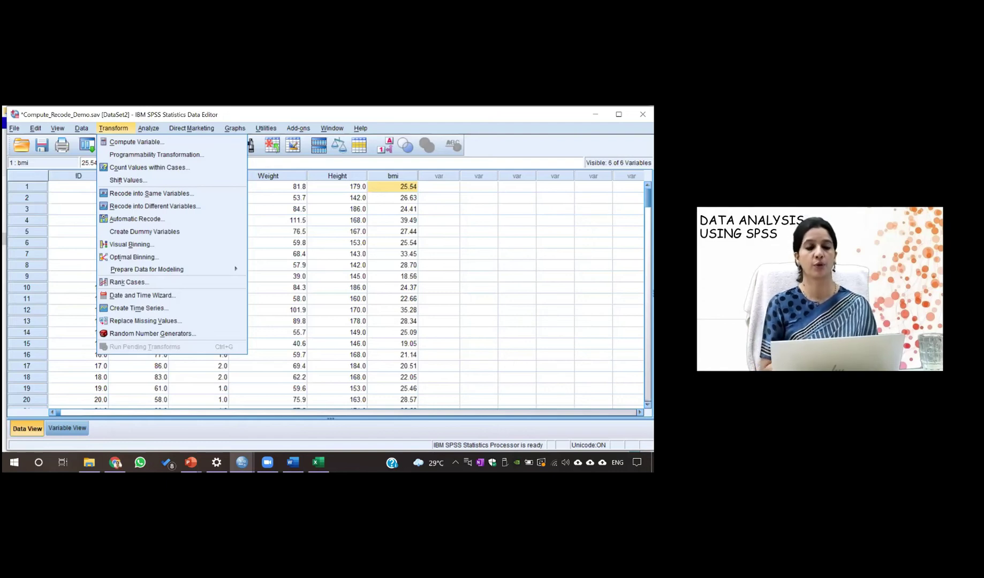
Set bmi to recode into a new variable bmicat labelled 'category of BMI', then open Old and New Values
{"action": "left_click", "coordinate": [185, 213]}
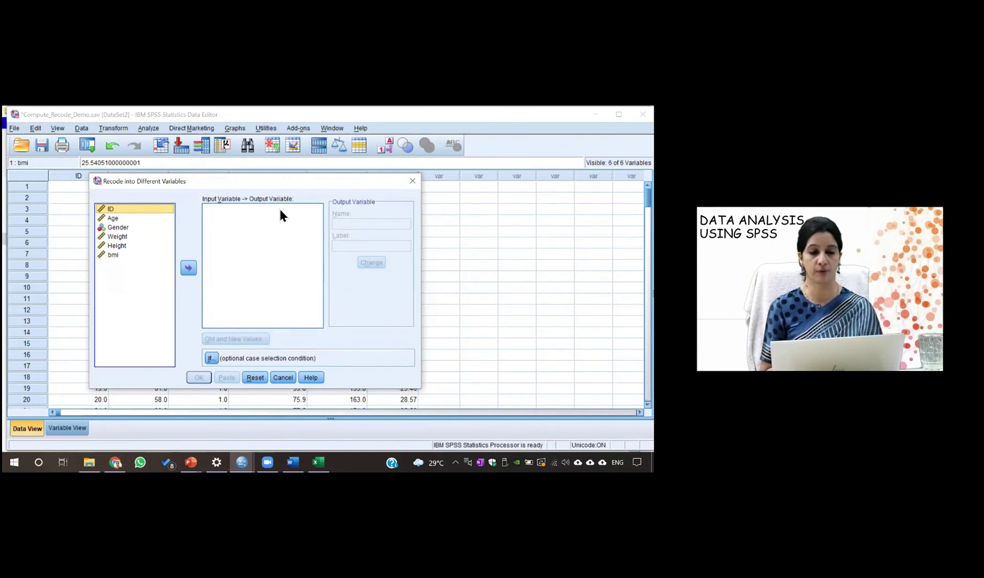
{"action": "left_click", "coordinate": [118, 254]}
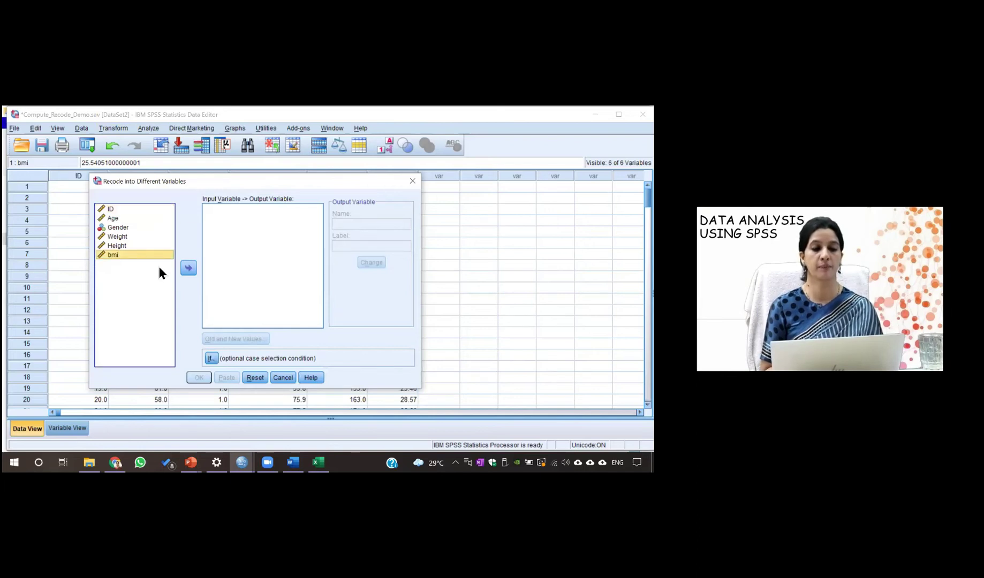
{"action": "left_click", "coordinate": [189, 269]}
{"action": "left_click", "coordinate": [363, 226]}
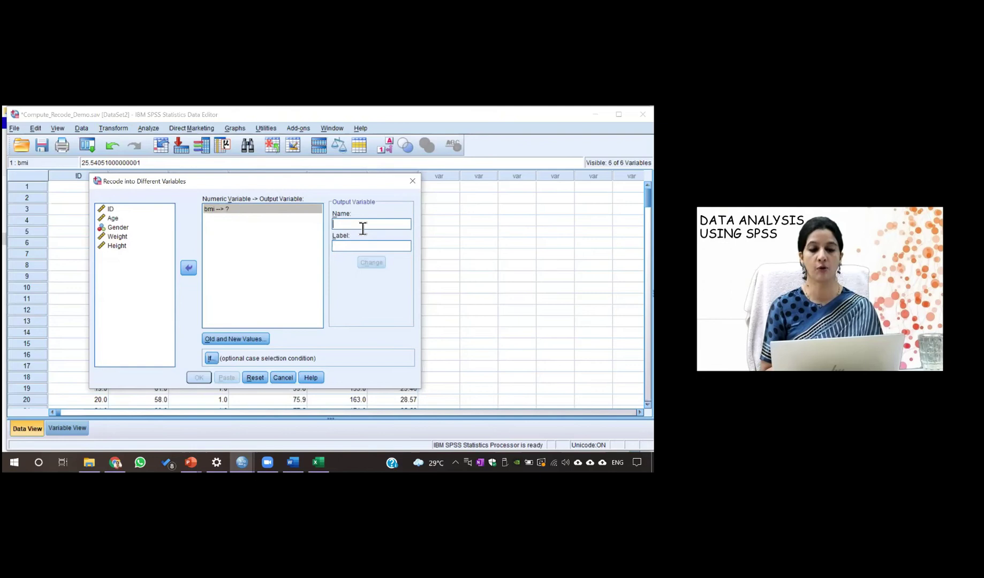
{"action": "type", "text": "bmicat"}
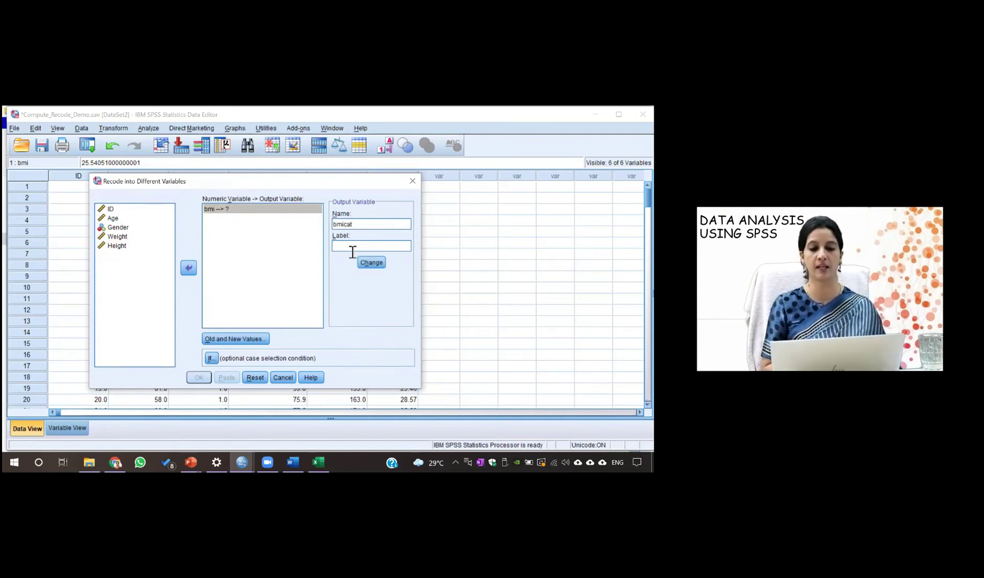
{"action": "type", "text": "cate"}
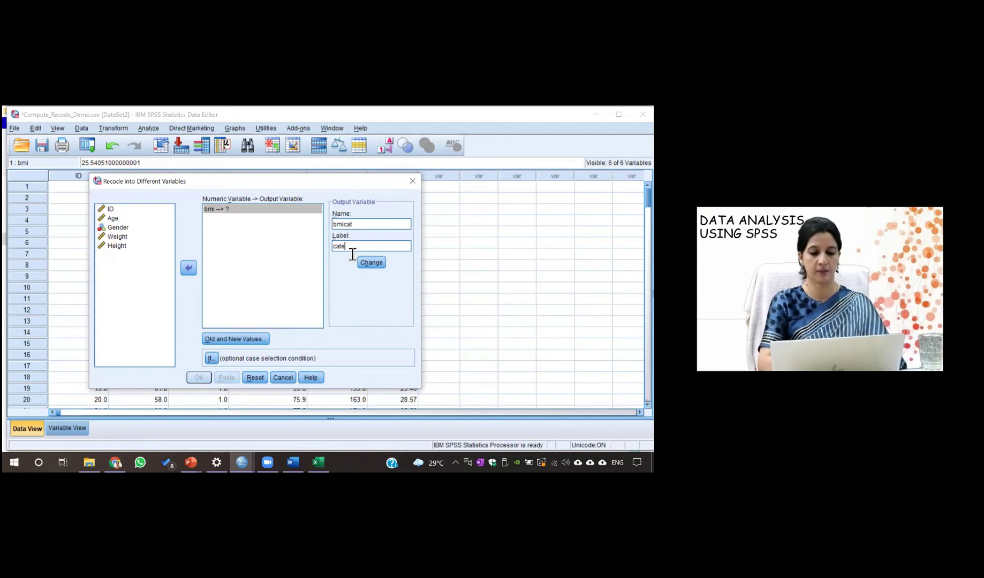
{"action": "type", "text": "gory of BMI"}
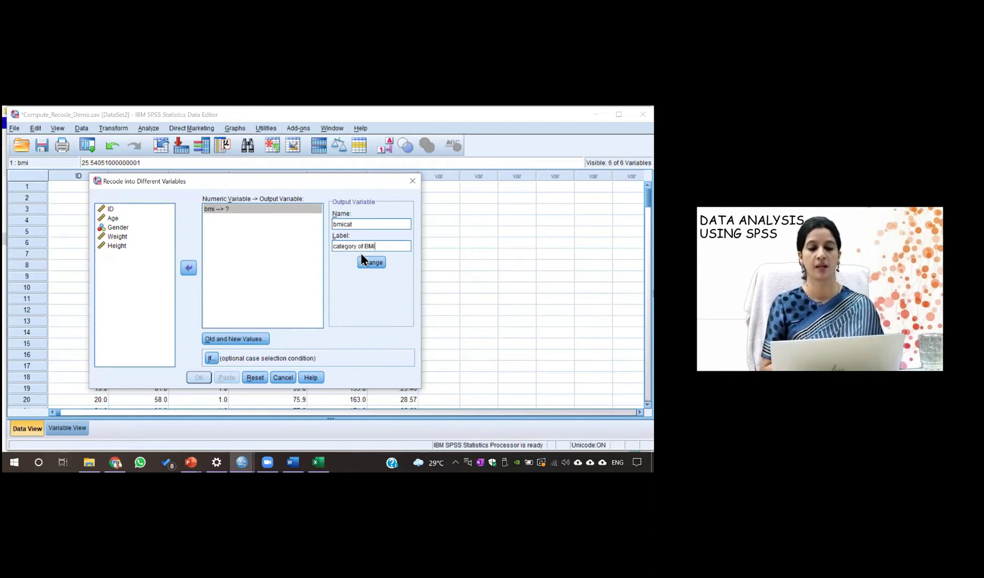
{"action": "left_click", "coordinate": [367, 265]}
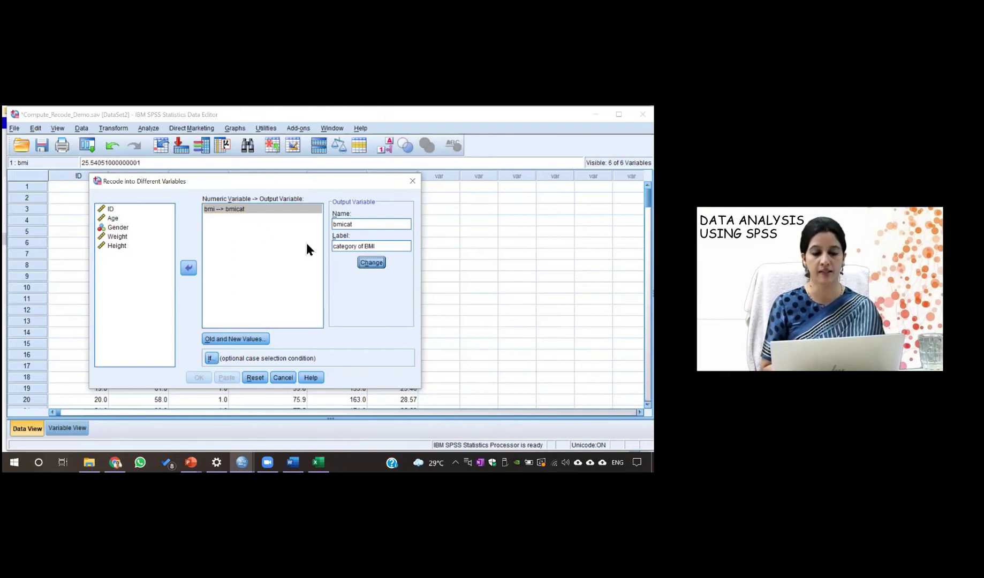
{"action": "left_click", "coordinate": [226, 340]}
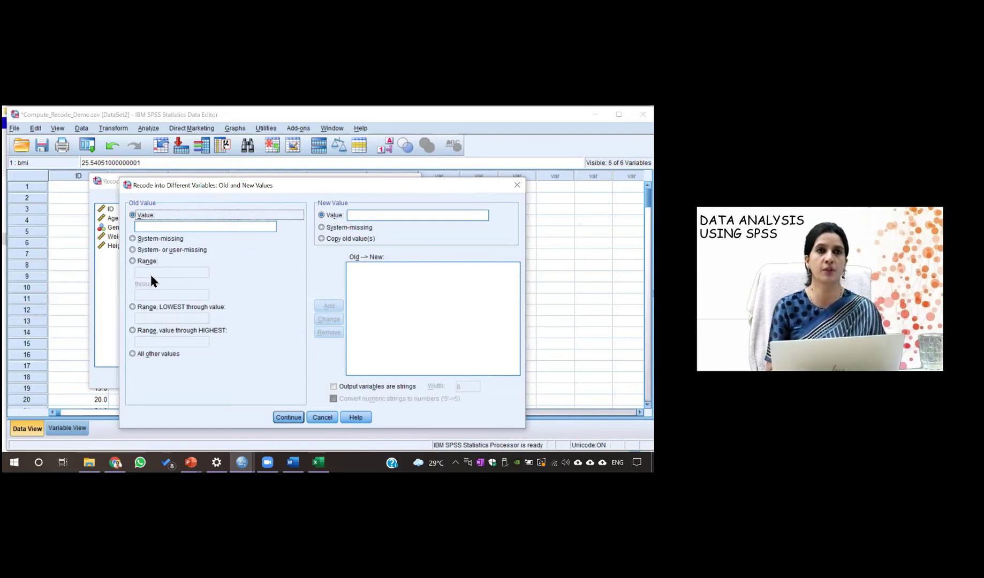
Add the first recode rule: Lowest through 18 becomes 1
{"action": "left_click", "coordinate": [133, 308]}
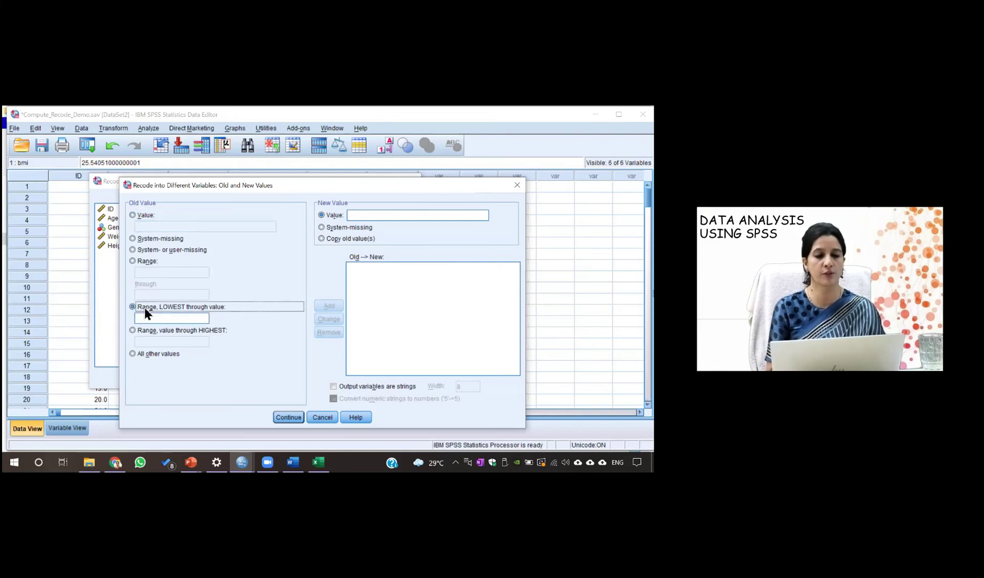
{"action": "left_click", "coordinate": [152, 320]}
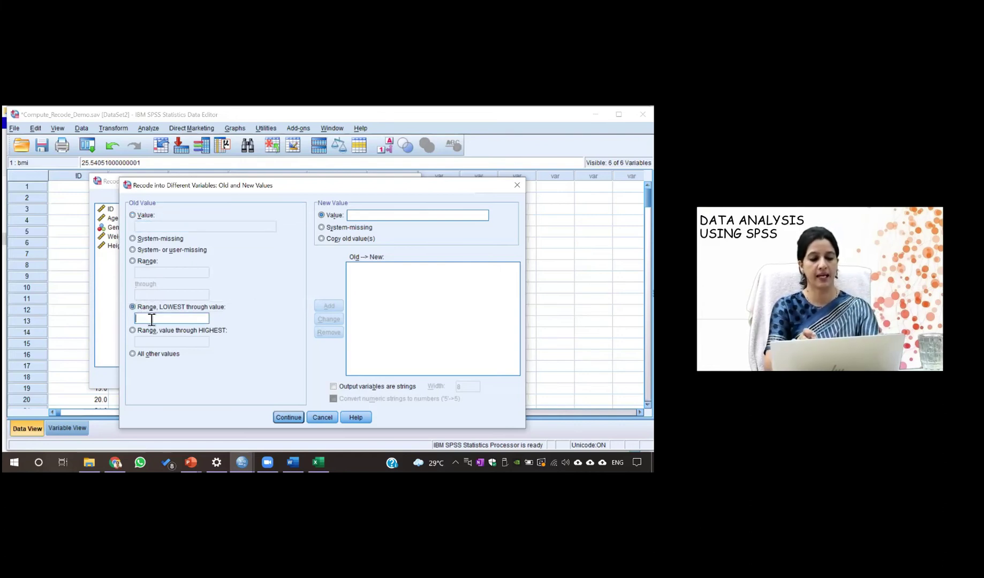
{"action": "type", "text": "18"}
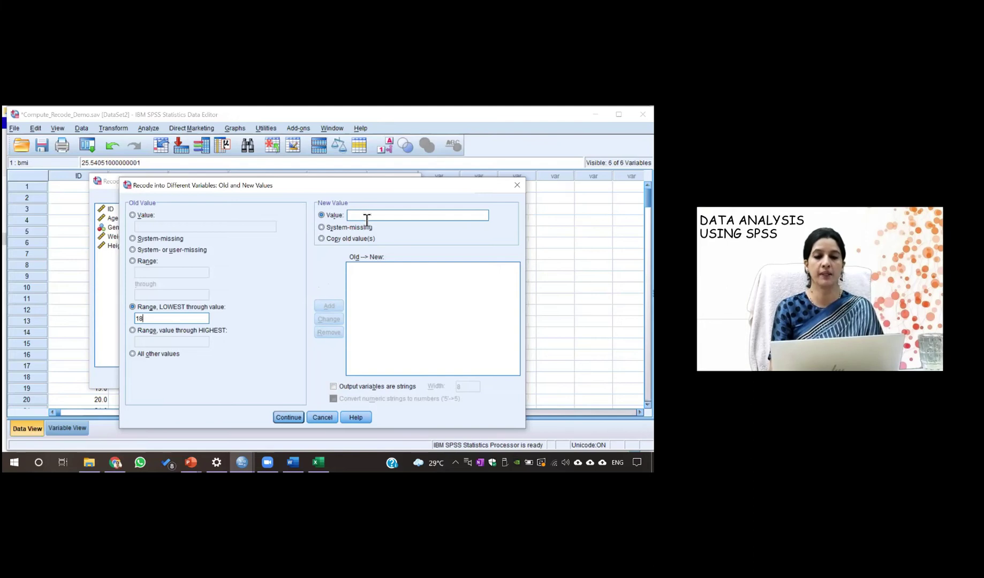
{"action": "left_click", "coordinate": [367, 220]}
{"action": "type", "text": "1"}
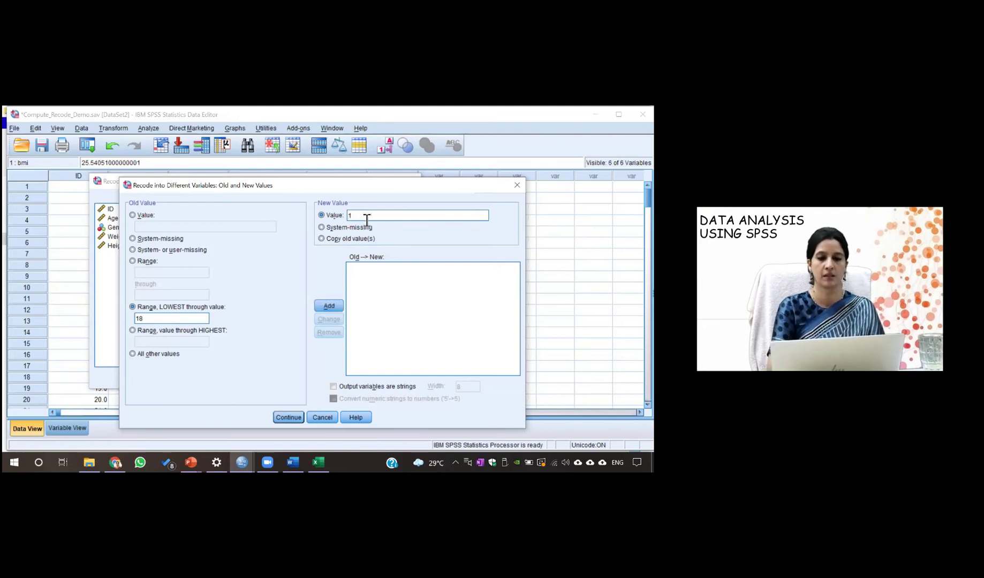
{"action": "left_click", "coordinate": [328, 306]}
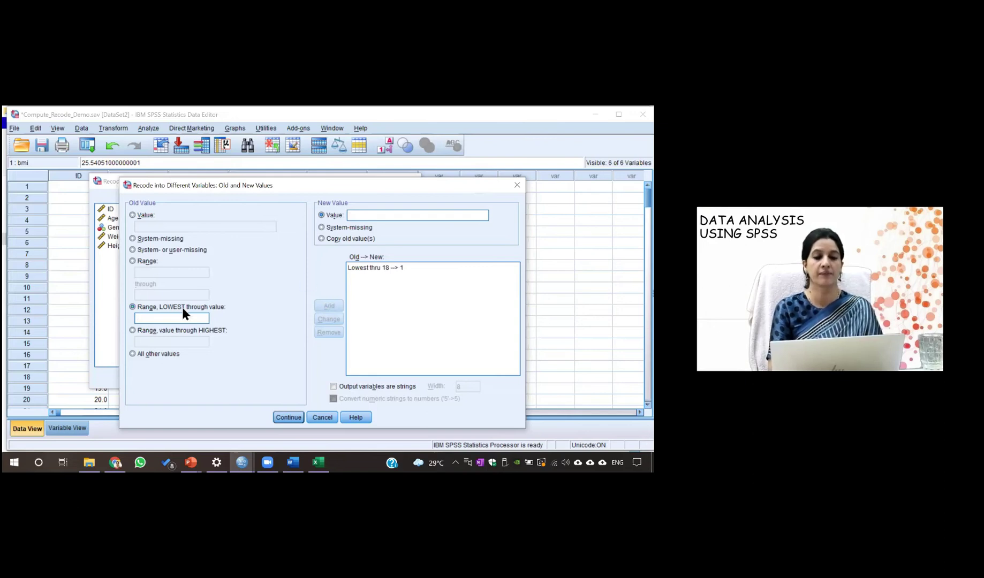
Add the rule 18 through 24.99 becomes 2
{"action": "left_click", "coordinate": [132, 261]}
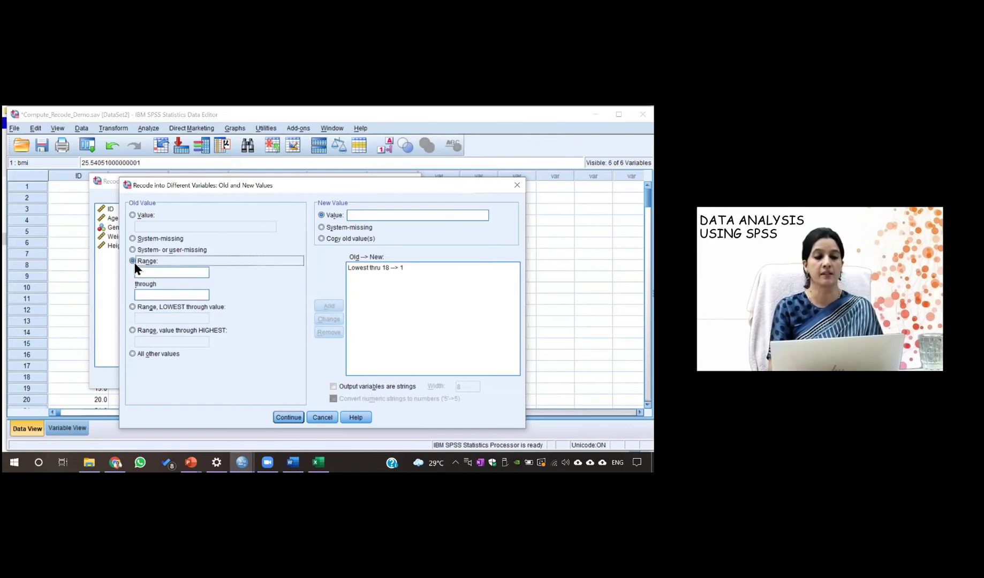
{"action": "left_click", "coordinate": [145, 273]}
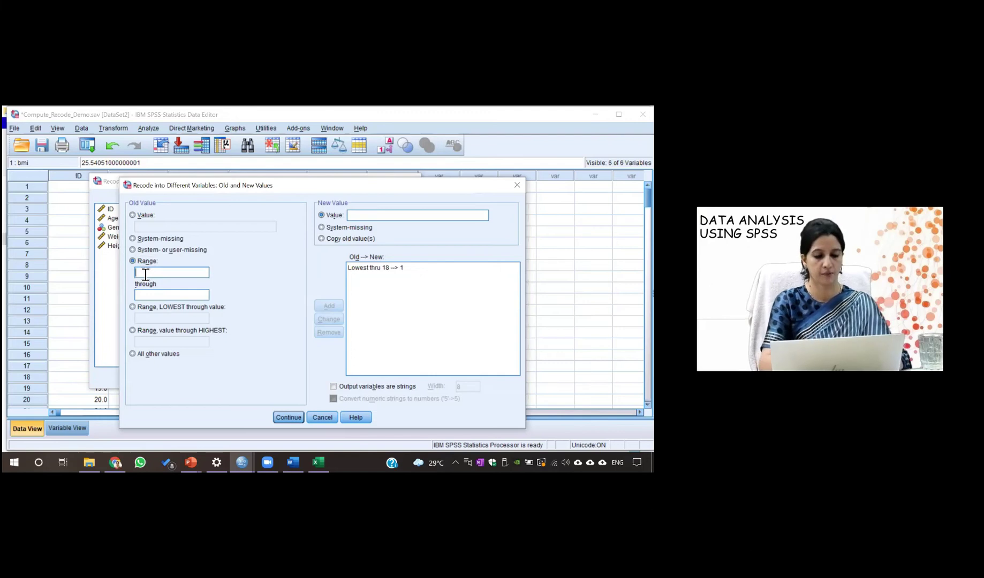
{"action": "type", "text": "18"}
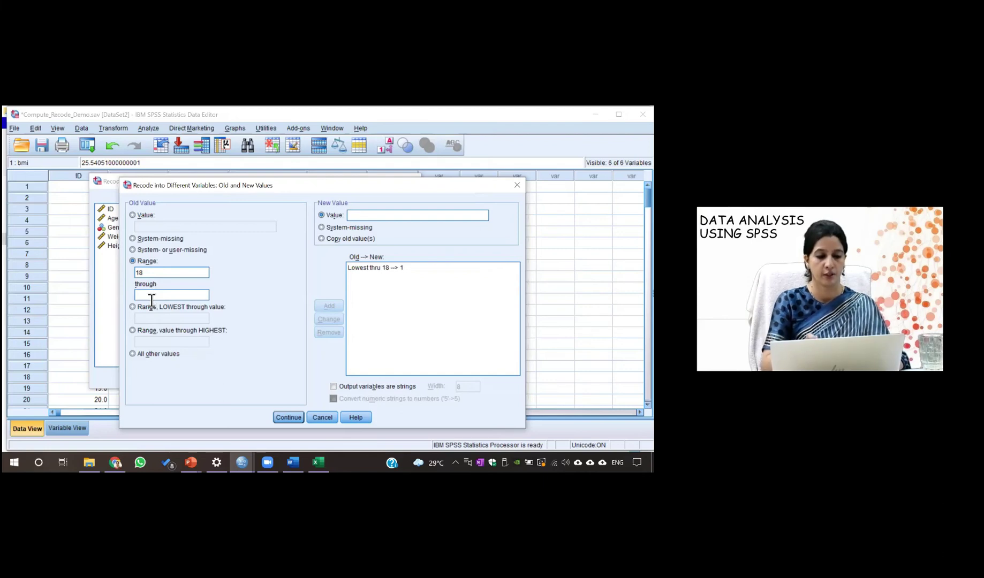
{"action": "type", "text": "24.9"}
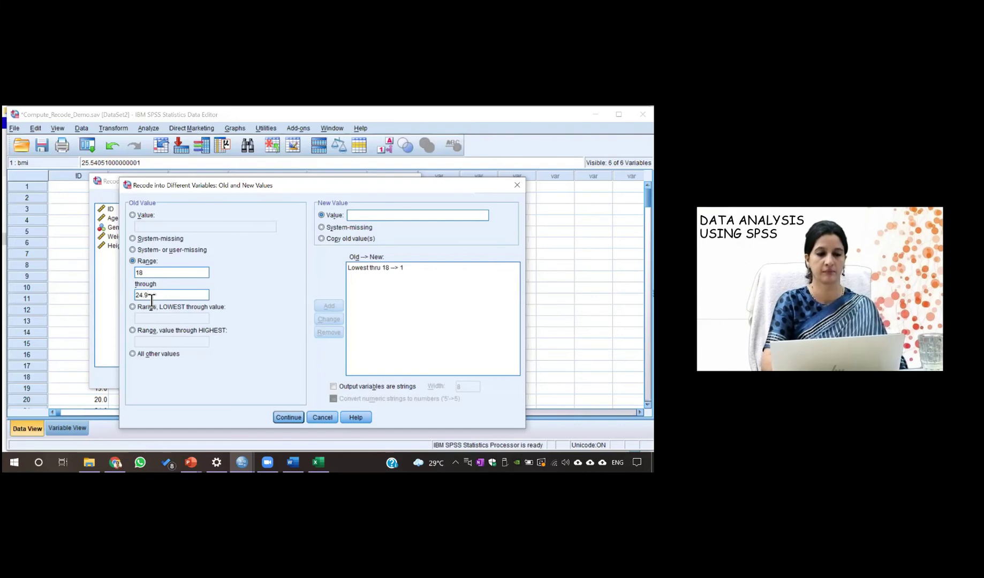
{"action": "left_click", "coordinate": [321, 215]}
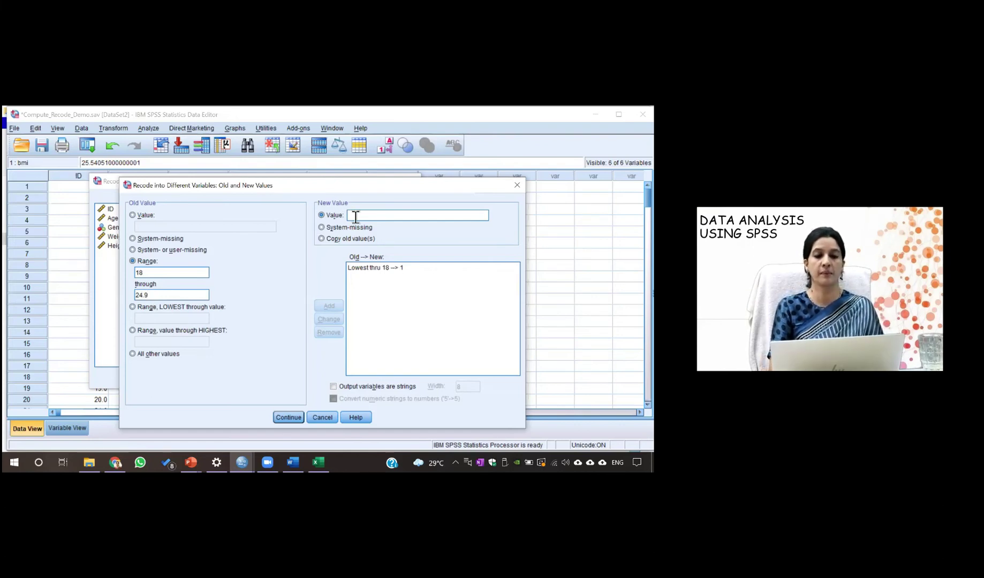
{"action": "type", "text": "2"}
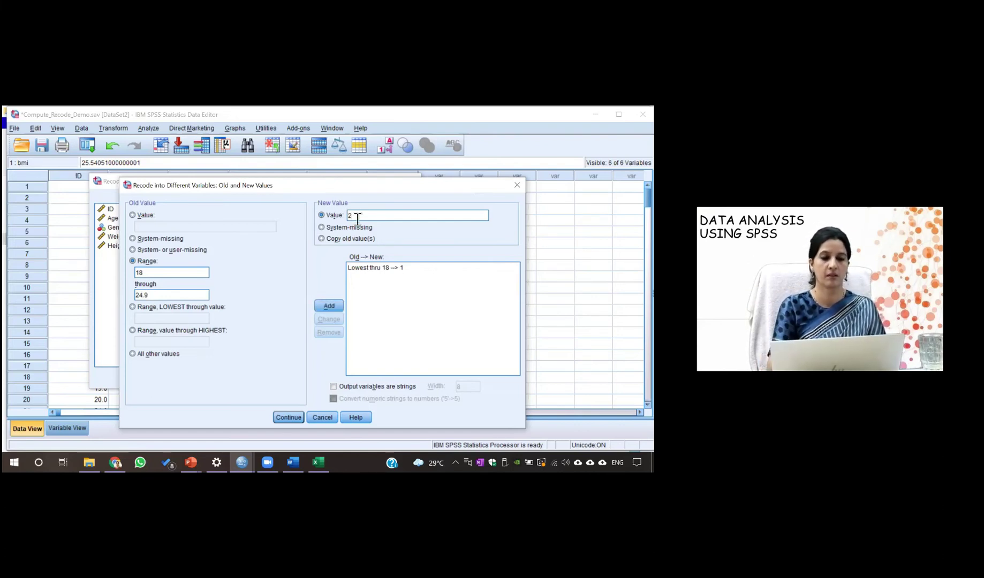
{"action": "double_click", "coordinate": [163, 298]}
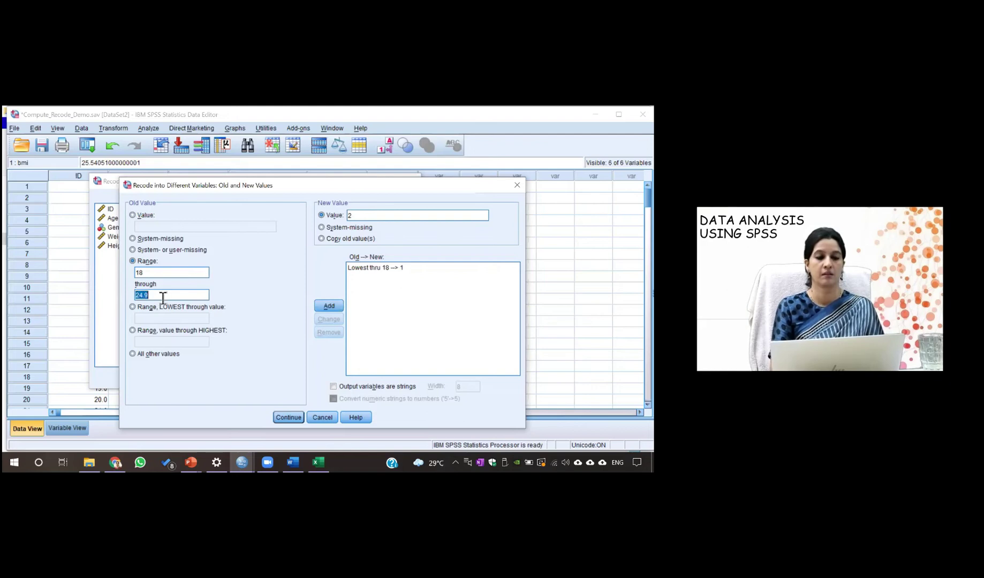
{"action": "left_click", "coordinate": [163, 298]}
{"action": "type", "text": "9"}
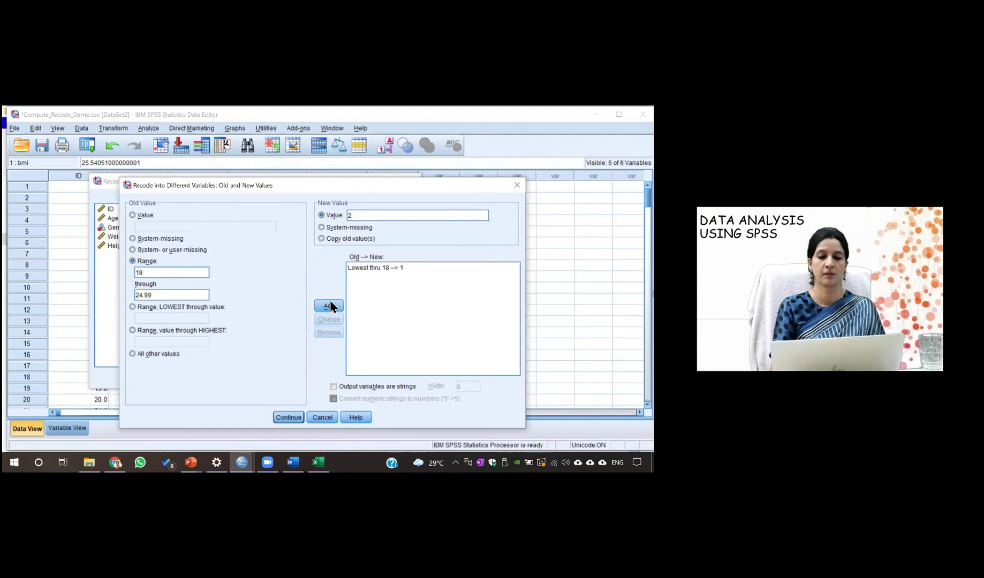
{"action": "left_click", "coordinate": [331, 306]}
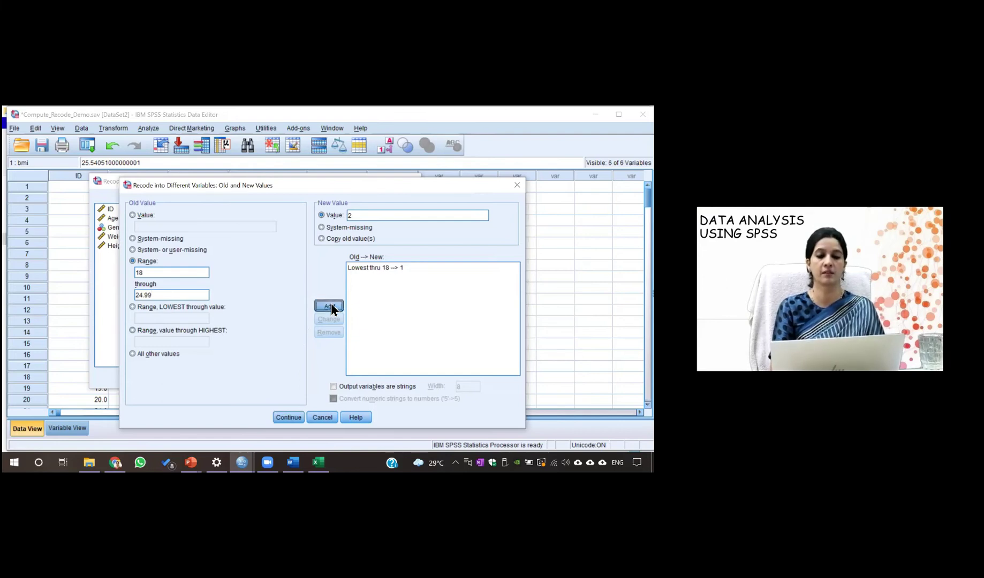
Add the rule 25 through 29.99 becomes 3
{"action": "left_click", "coordinate": [161, 273]}
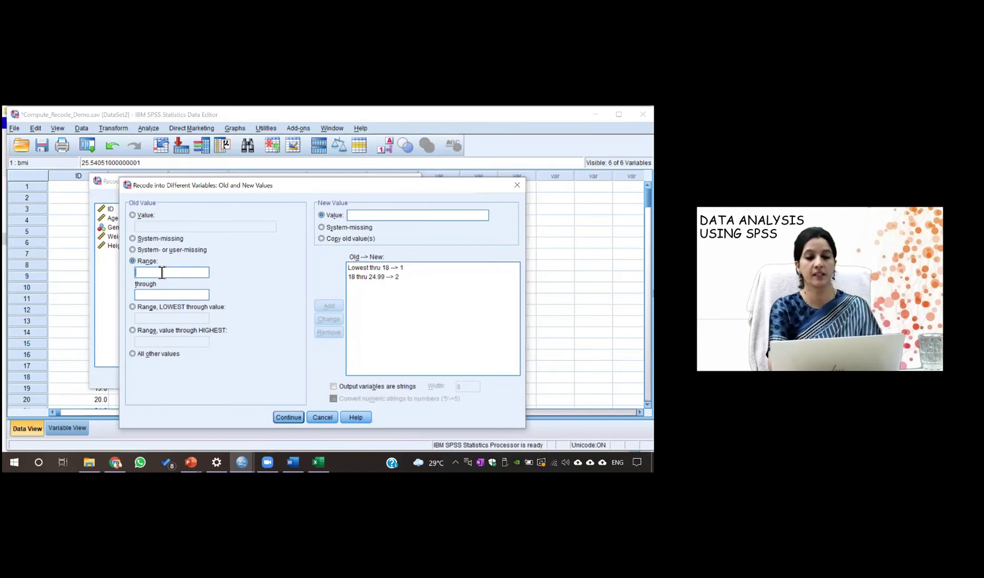
{"action": "type", "text": "25"}
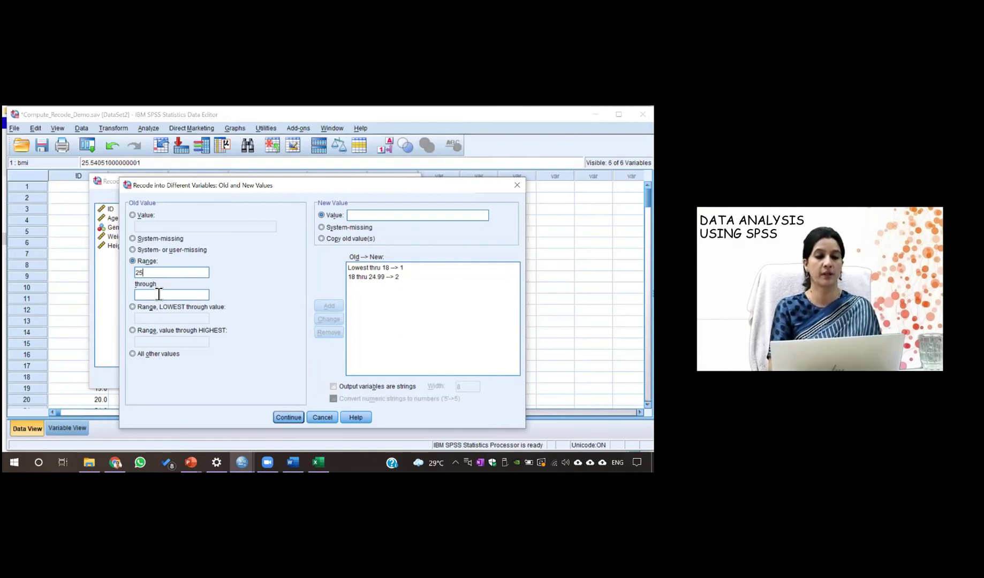
{"action": "type", "text": "29.99"}
{"action": "key", "text": "BackSpace"}
{"action": "key", "text": "BackSpace"}
{"action": "key", "text": "BackSpace"}
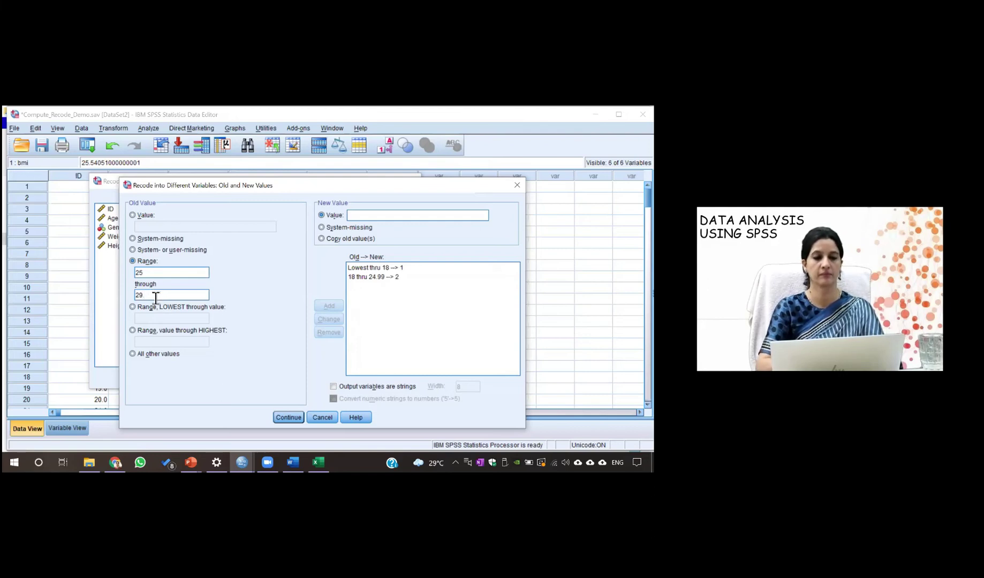
{"action": "type", "text": ".99"}
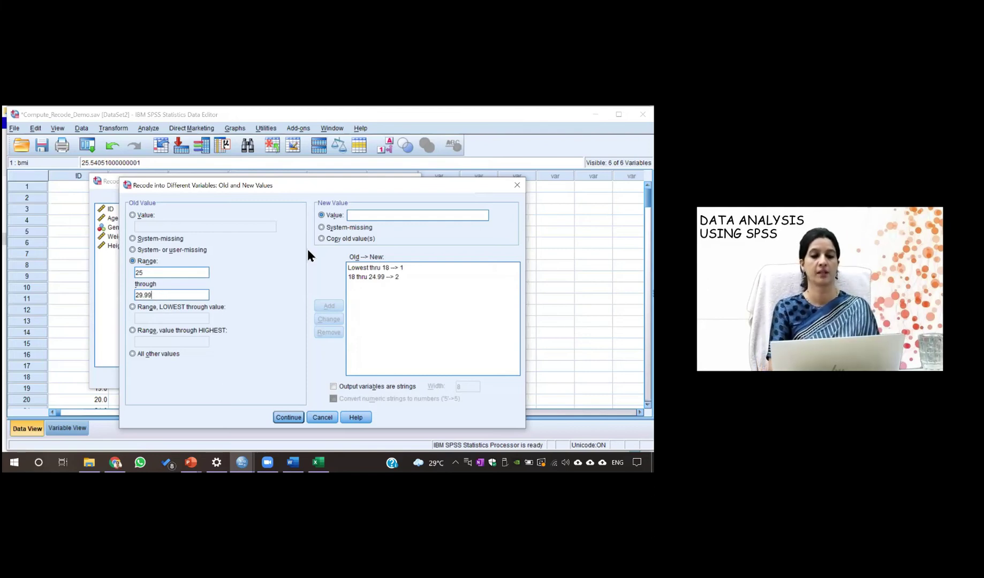
{"action": "left_click", "coordinate": [359, 219]}
{"action": "type", "text": "3"}
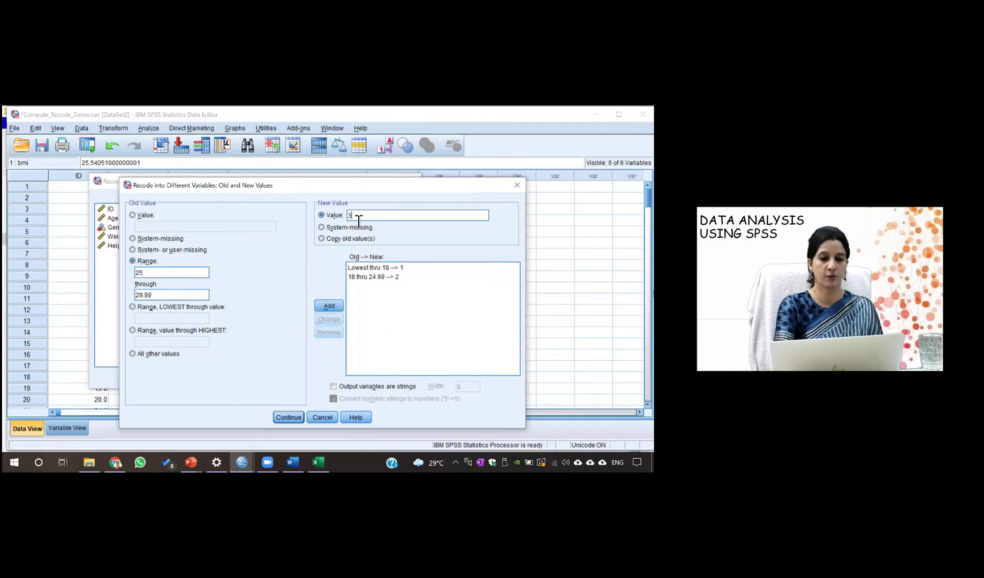
{"action": "left_click", "coordinate": [330, 306]}
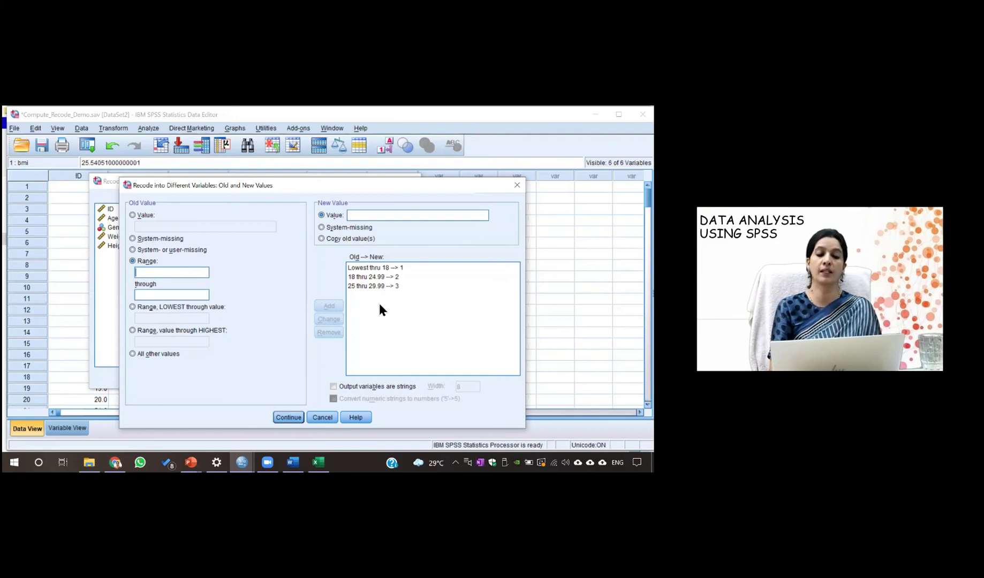
Add the rule 30 through Highest becomes 4 and confirm the value mappings
{"action": "left_click", "coordinate": [132, 331]}
{"action": "left_click", "coordinate": [152, 343]}
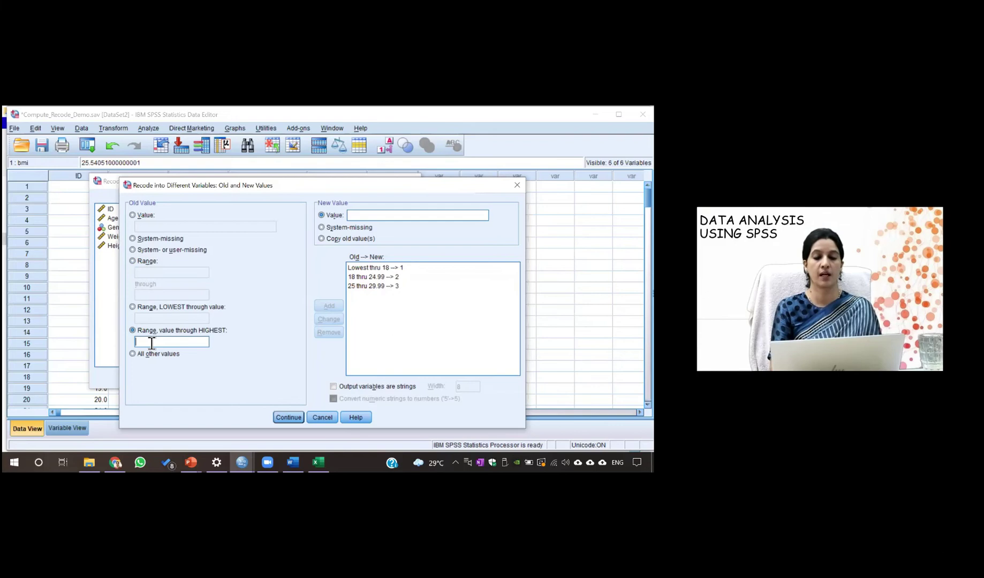
{"action": "type", "text": "30"}
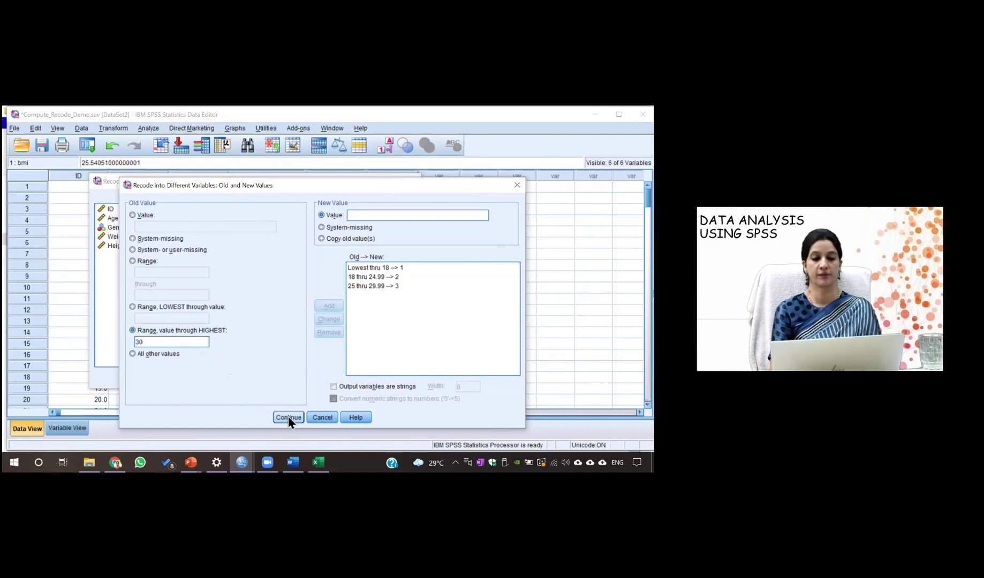
{"action": "left_click", "coordinate": [377, 216]}
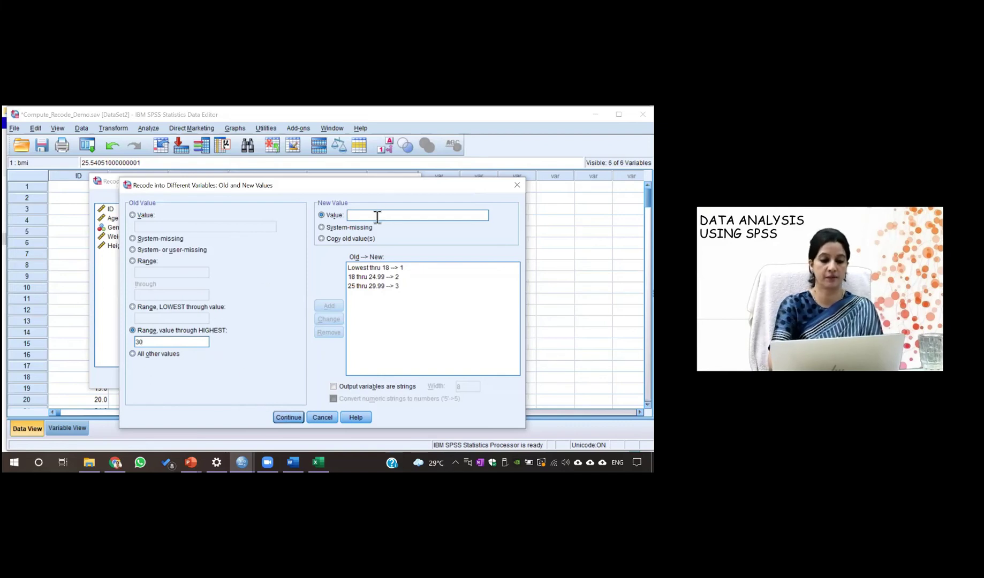
{"action": "type", "text": "4"}
{"action": "left_click", "coordinate": [329, 307]}
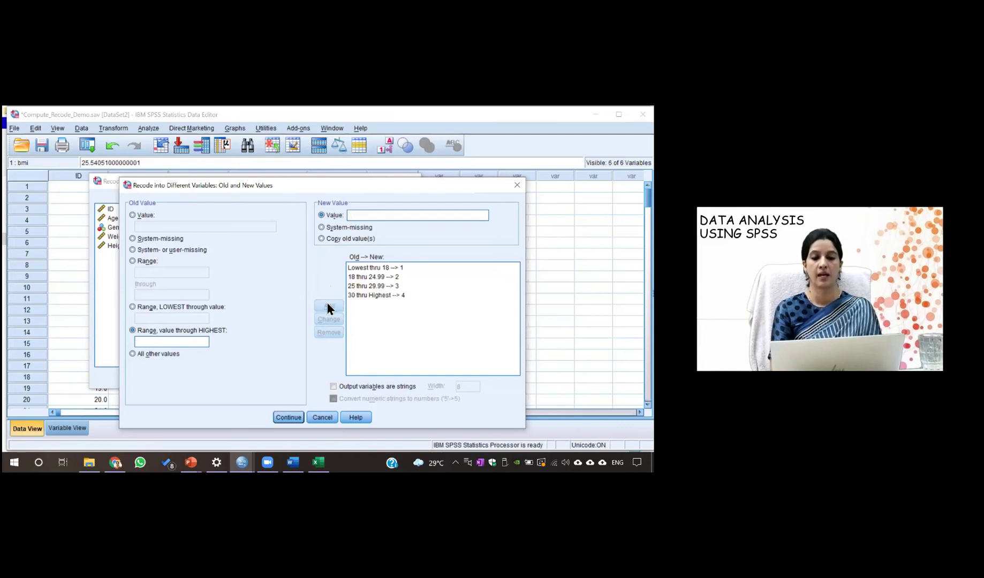
{"action": "left_click", "coordinate": [287, 417]}
Run the recode and bring the Compute_Recode_Demo Data Editor back to the front
{"action": "left_click", "coordinate": [201, 378]}
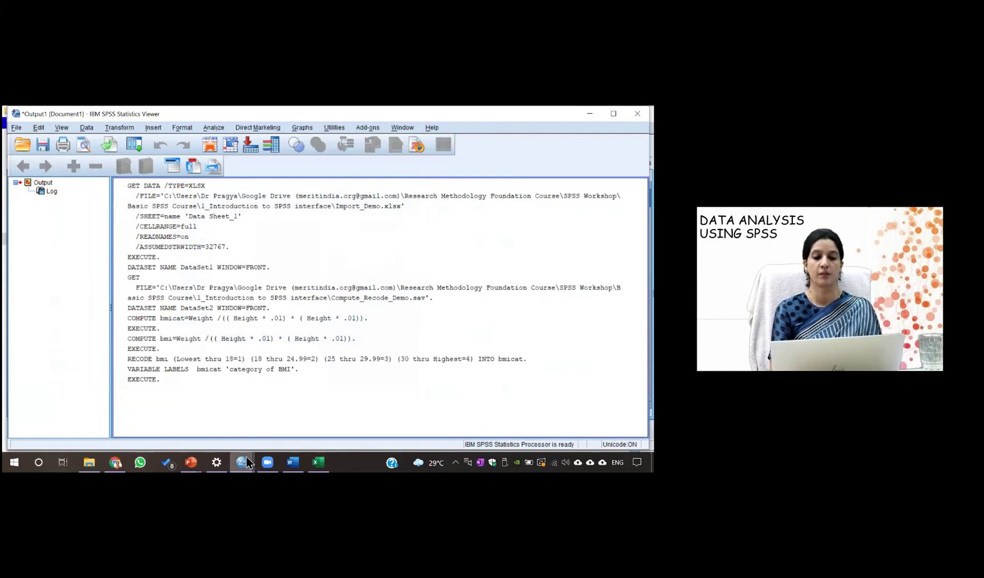
{"action": "mouse_move", "coordinate": [249, 465]}
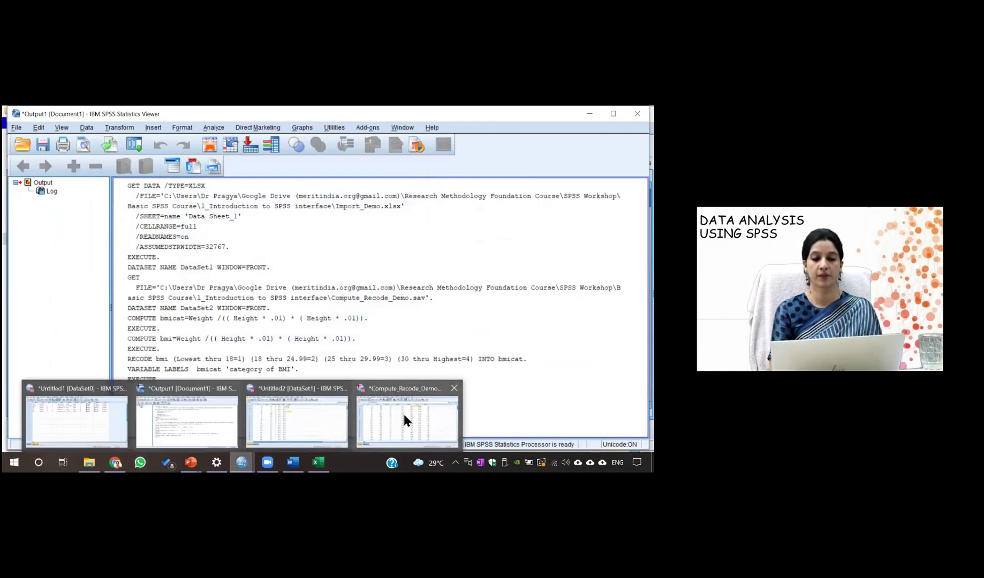
{"action": "left_click", "coordinate": [404, 414]}
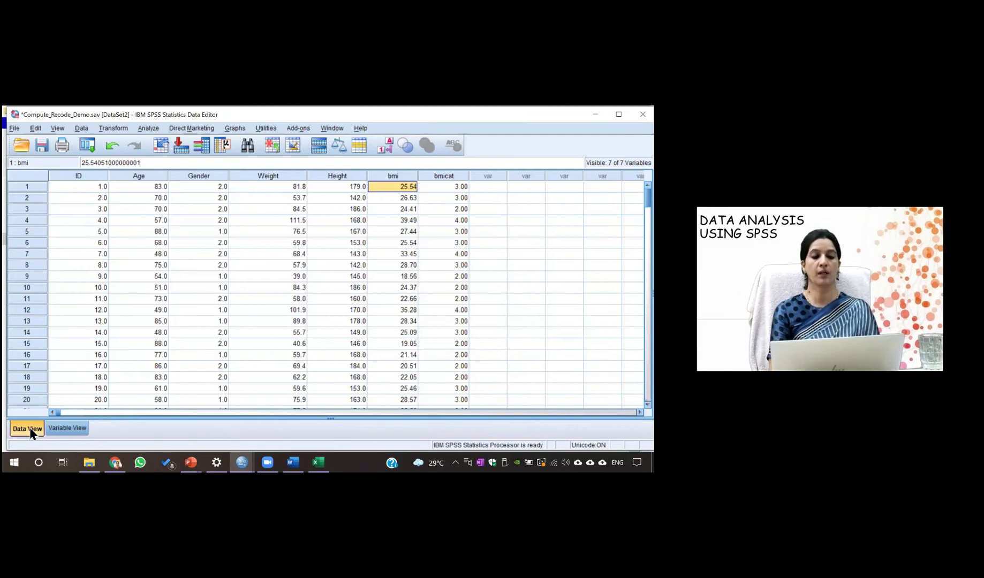
In Variable View, open bmicat's value labels and add 1 = underweight
{"action": "left_click", "coordinate": [60, 427]}
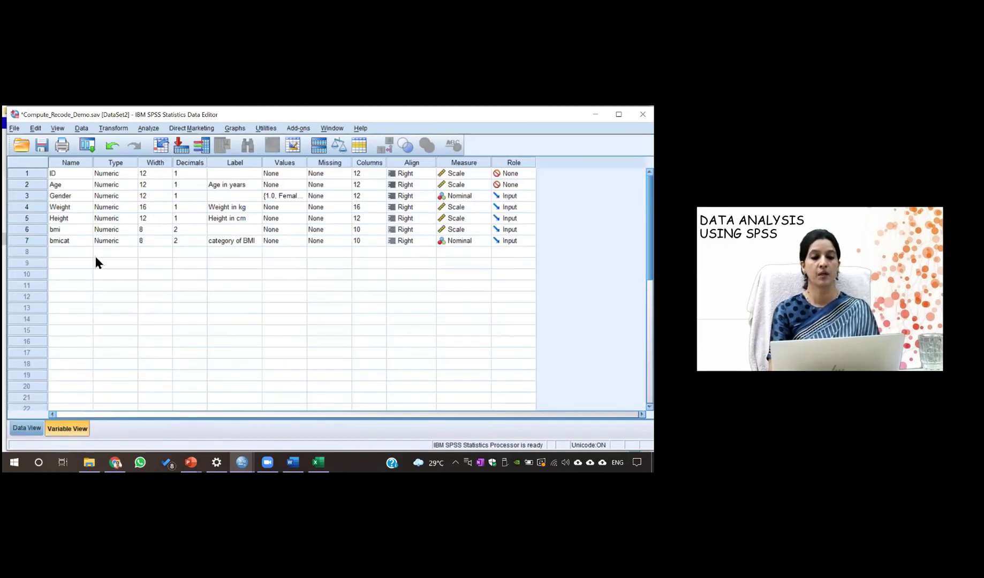
{"action": "left_click", "coordinate": [303, 242]}
{"action": "left_click", "coordinate": [302, 241]}
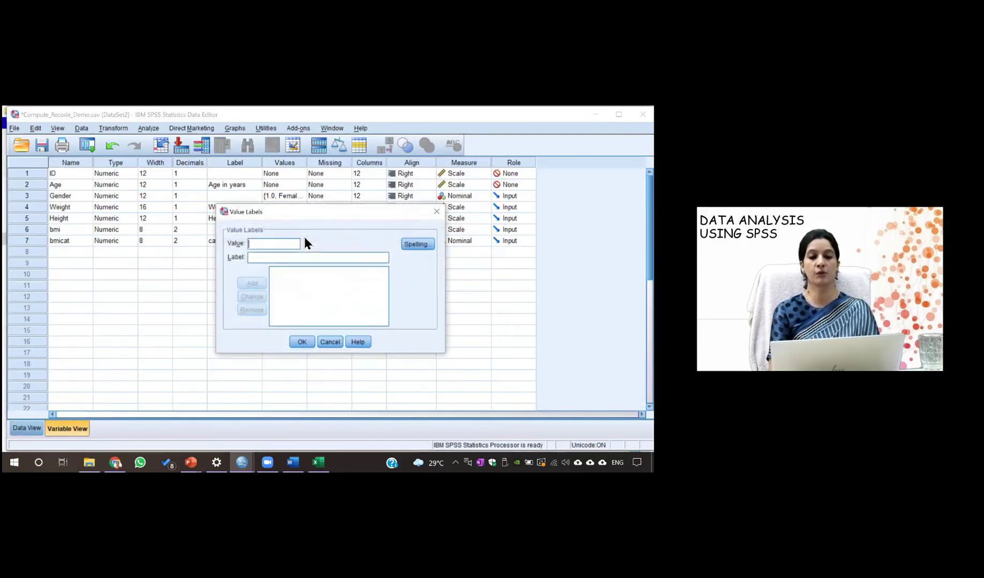
{"action": "type", "text": "1"}
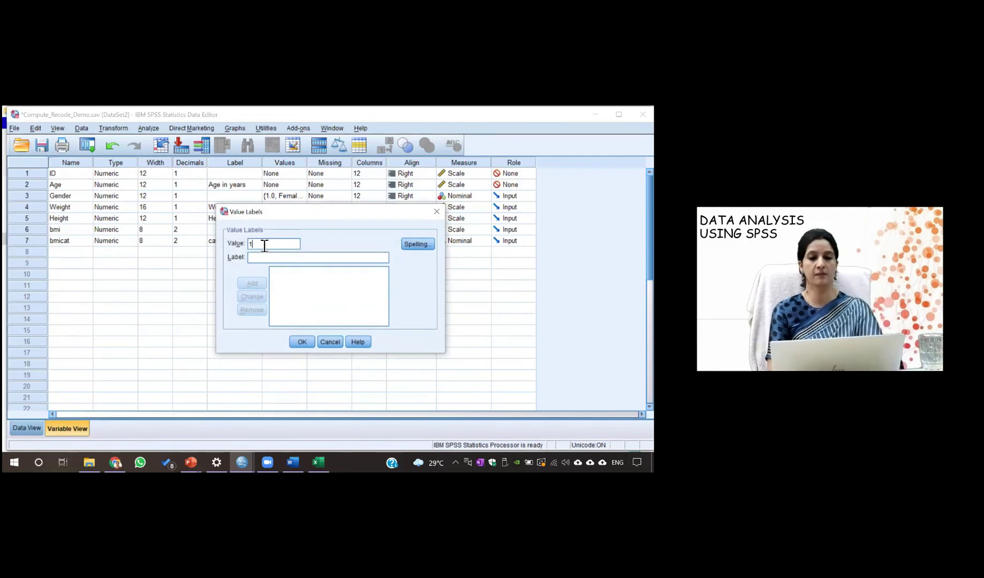
{"action": "type", "text": "underweight"}
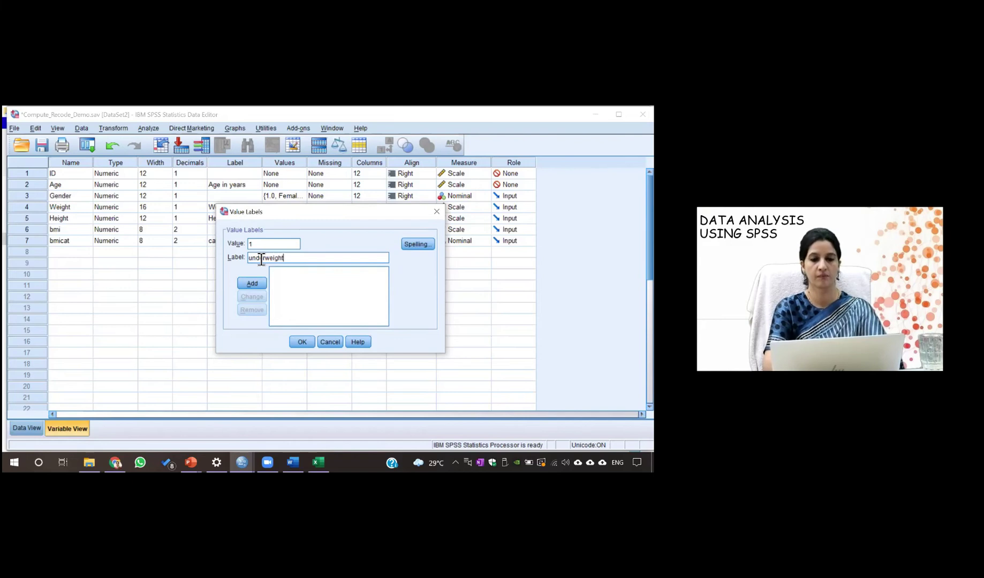
{"action": "left_click", "coordinate": [253, 280]}
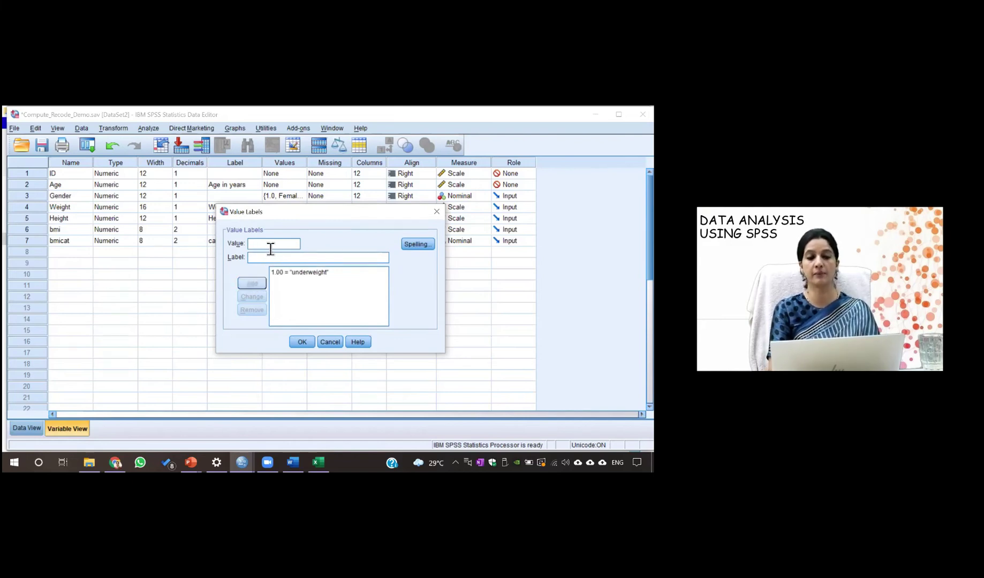
Add labels 2 = normal, 3 = overweight and 4 = obese, then save them
{"action": "type", "text": "2"}
{"action": "left_click", "coordinate": [267, 259]}
{"action": "type", "text": "normal"}
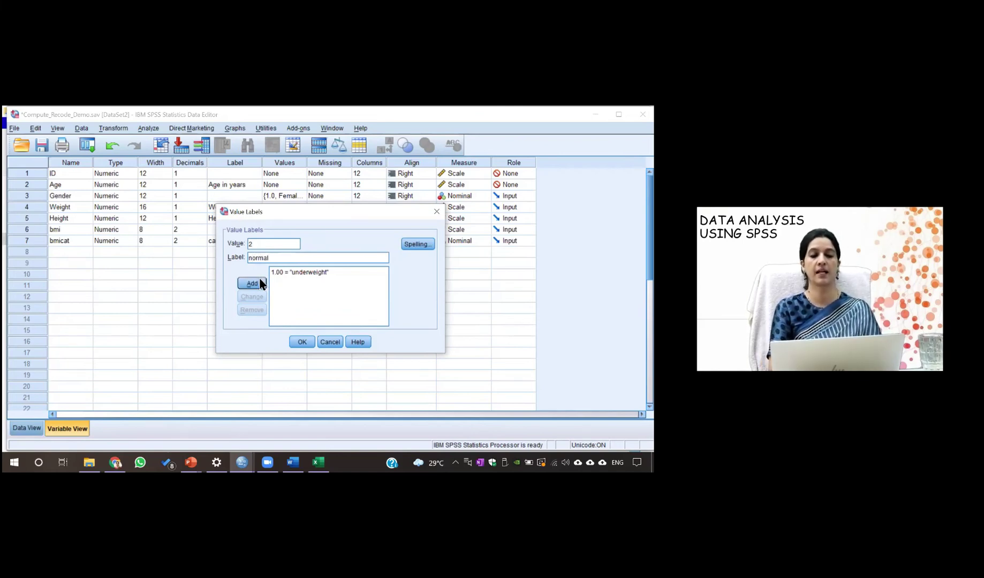
{"action": "left_click", "coordinate": [260, 281]}
{"action": "type", "text": "3"}
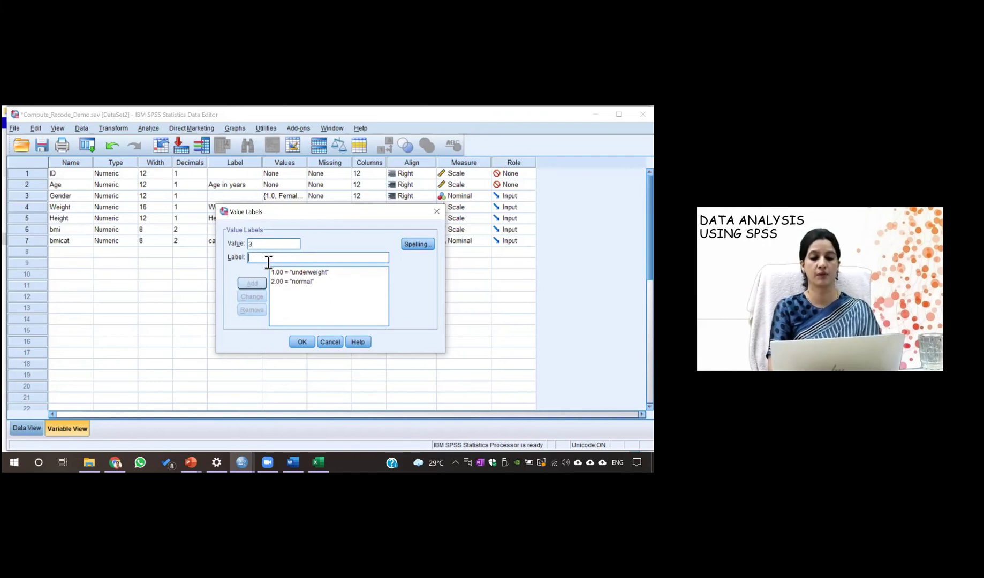
{"action": "type", "text": "overweight"}
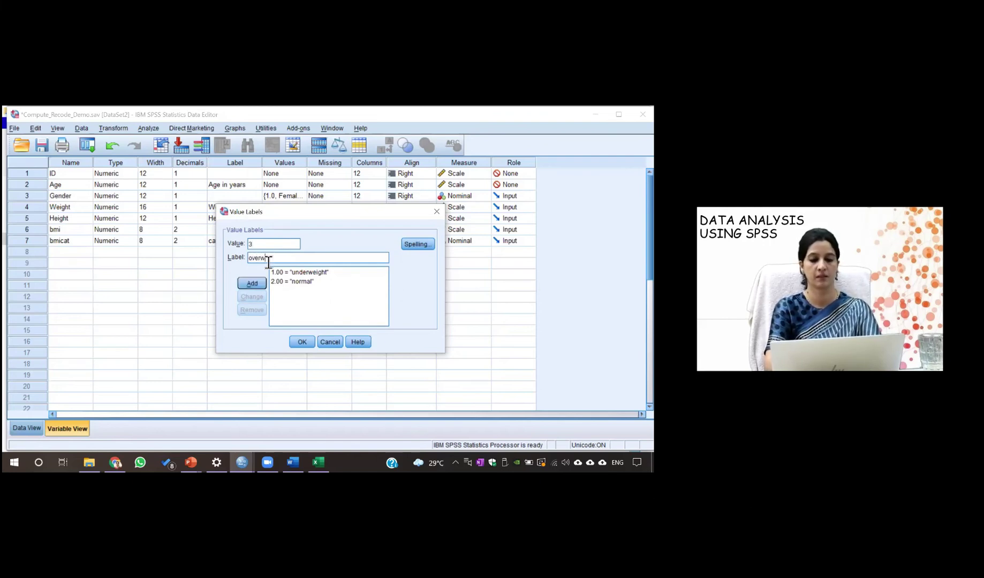
{"action": "left_click", "coordinate": [251, 283]}
{"action": "type", "text": "4"}
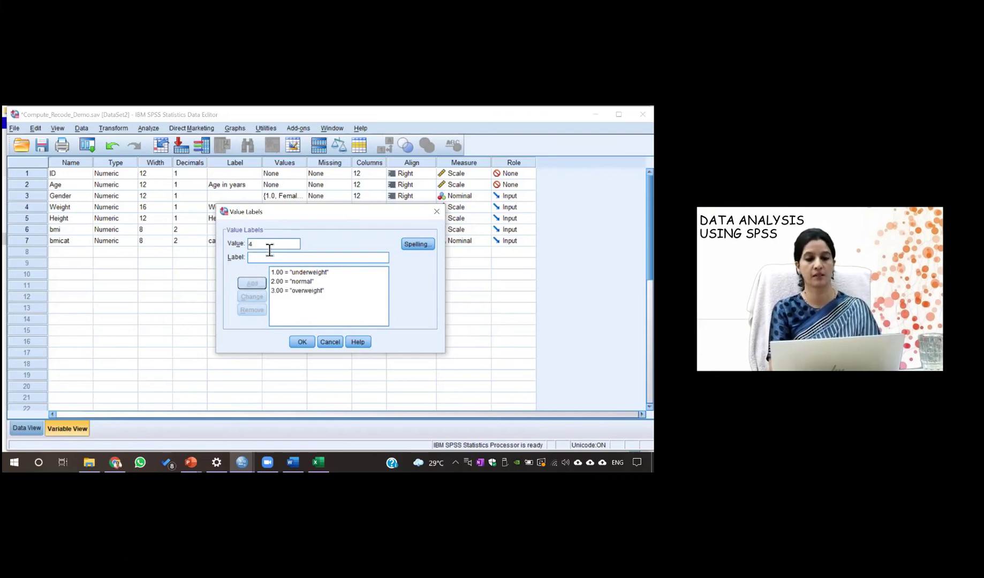
{"action": "type", "text": "obese"}
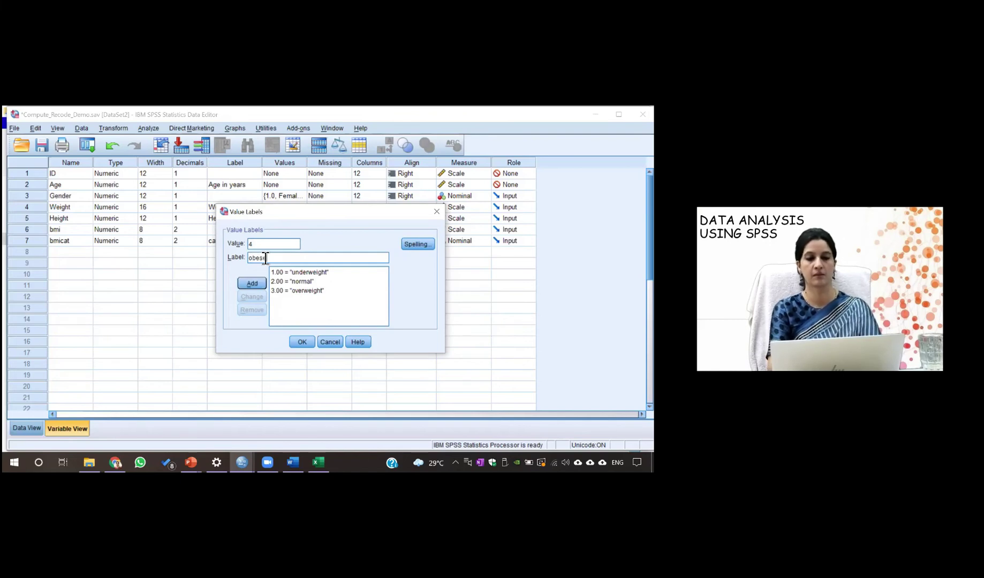
{"action": "left_click", "coordinate": [258, 282]}
{"action": "left_click", "coordinate": [302, 341]}
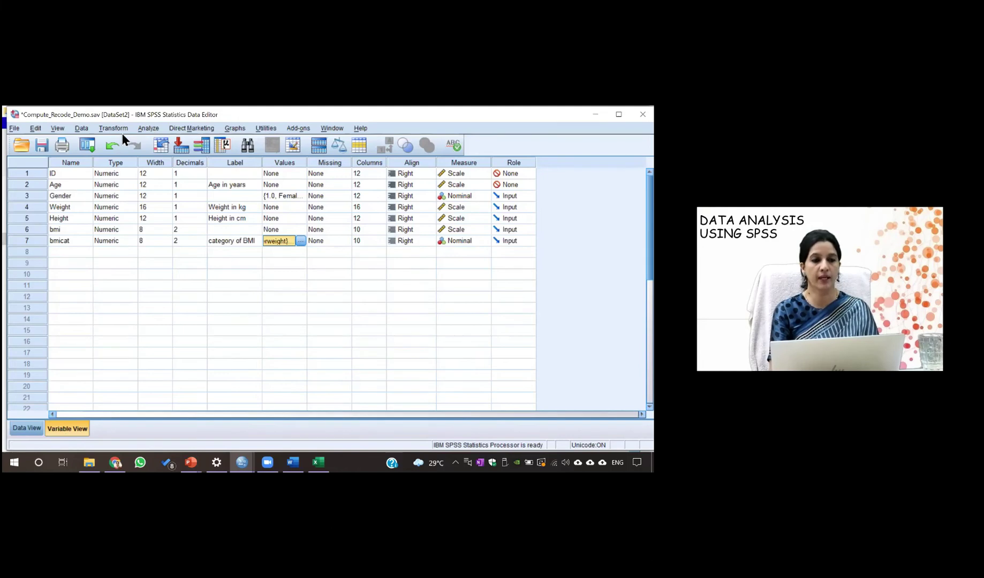
From Data View, reopen Recode into Different Variables and its Old and New Values rules
{"action": "left_click", "coordinate": [26, 429]}
{"action": "left_click", "coordinate": [156, 128]}
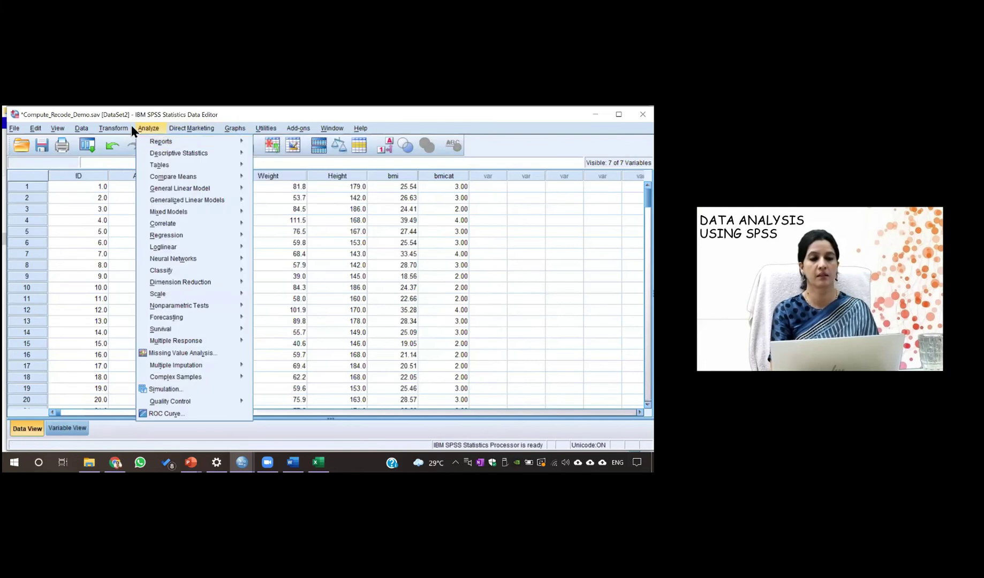
{"action": "mouse_move", "coordinate": [116, 127]}
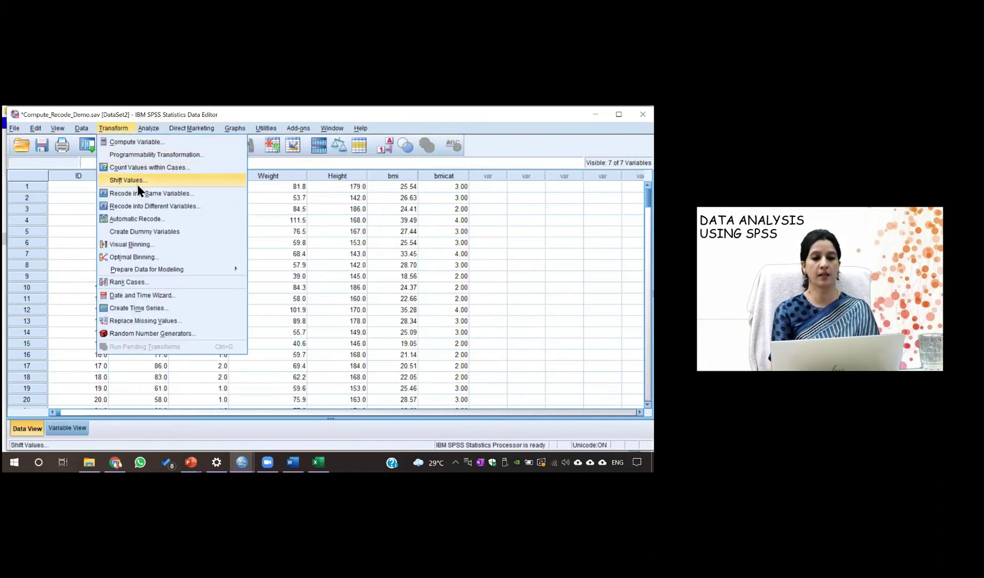
{"action": "left_click", "coordinate": [139, 203]}
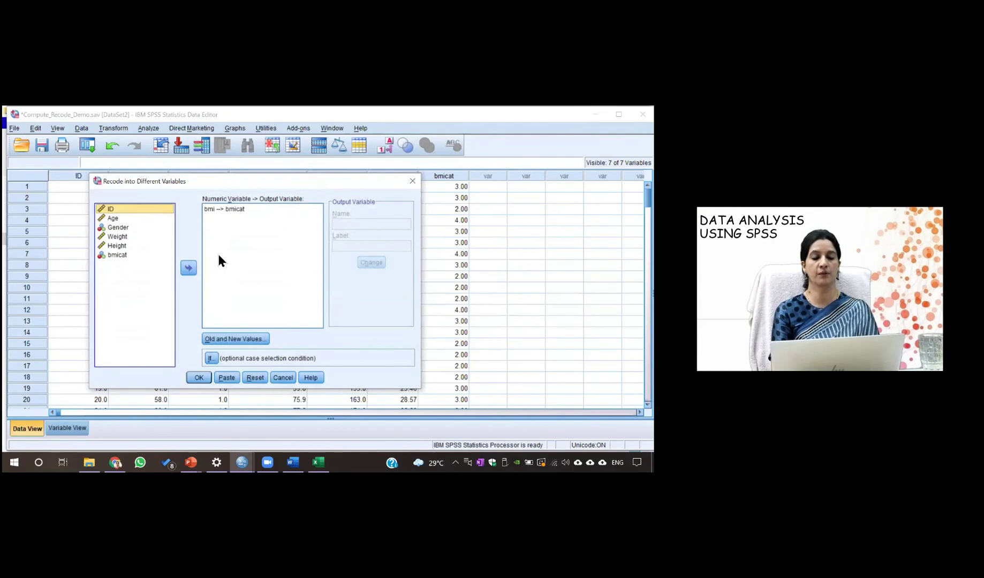
{"action": "left_click", "coordinate": [216, 341]}
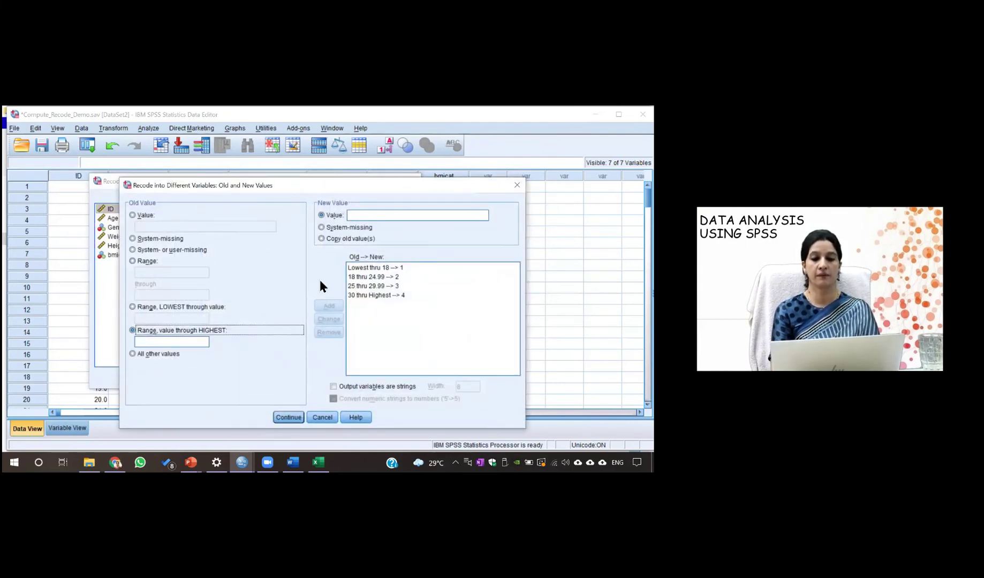
Edit the lowest range's upper bound to 17.99 without applying it, then try to continue
{"action": "left_click", "coordinate": [385, 268]}
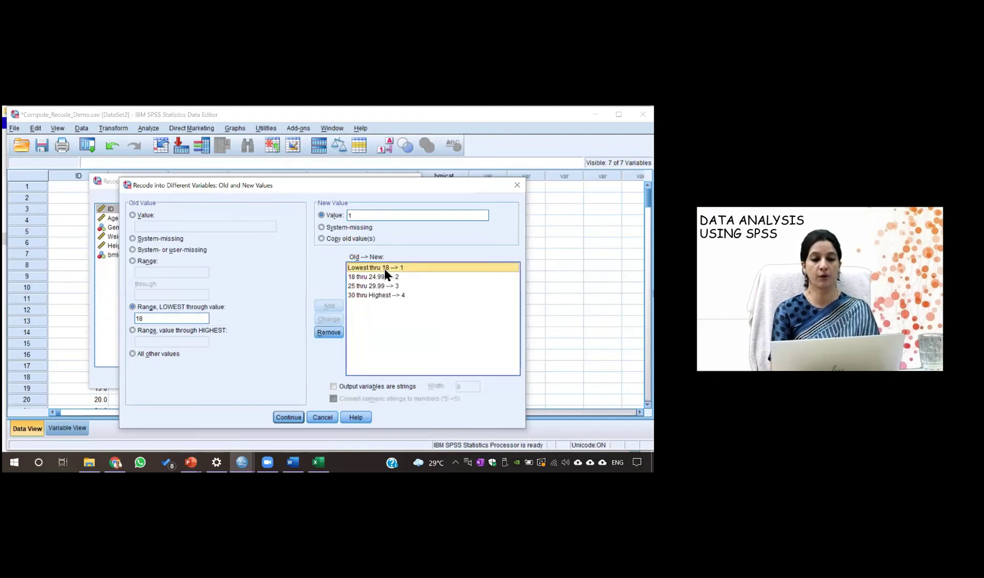
{"action": "double_click", "coordinate": [151, 323]}
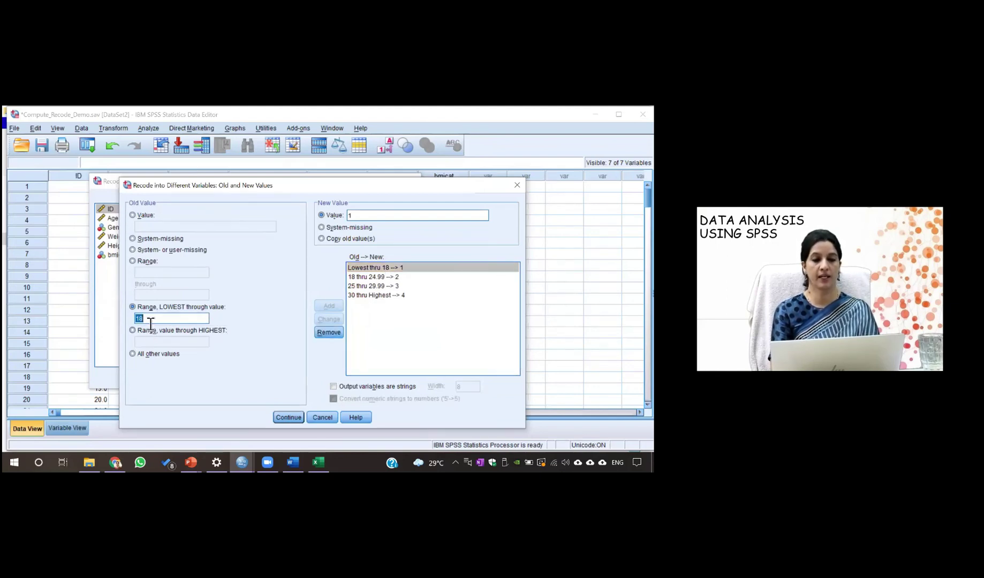
{"action": "type", "text": "1"}
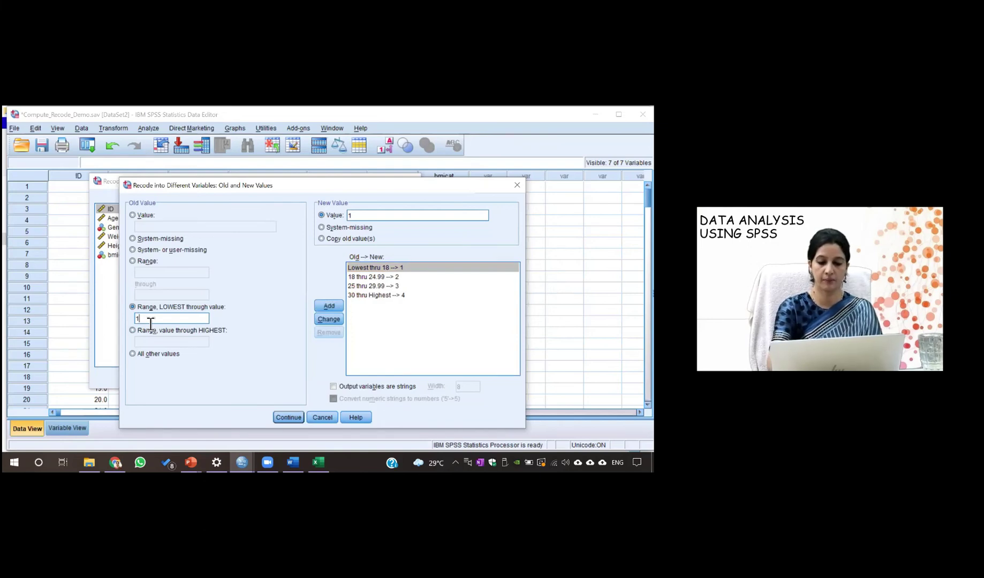
{"action": "type", "text": ".99"}
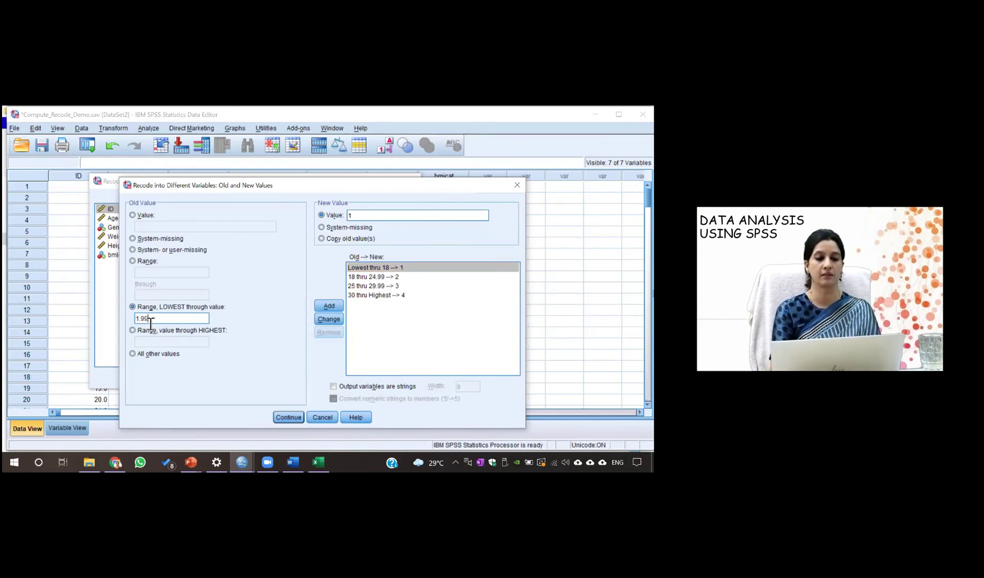
{"action": "key", "text": "BackSpace"}
{"action": "key", "text": "BackSpace"}
{"action": "key", "text": "BackSpace"}
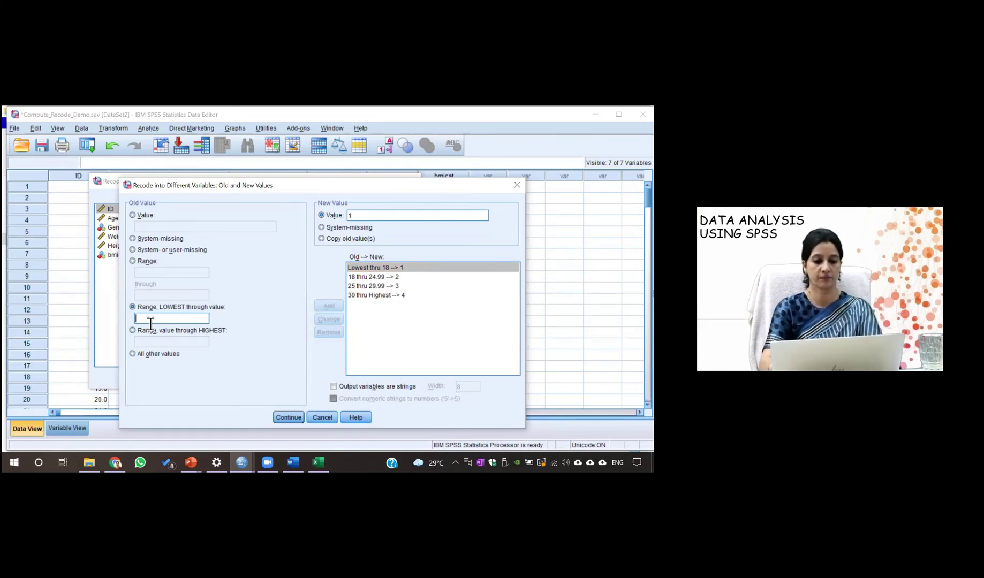
{"action": "type", "text": "7.99"}
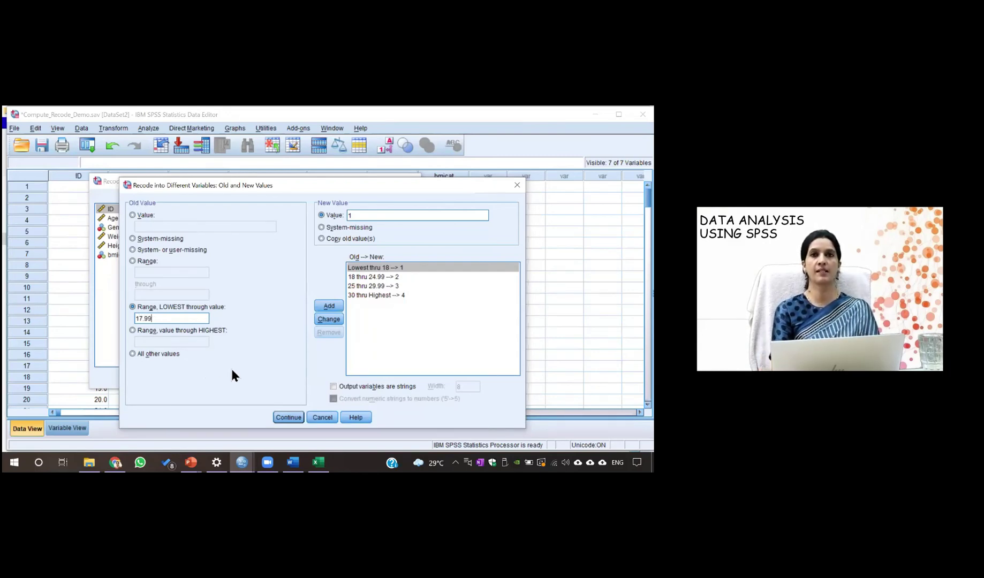
{"action": "left_click", "coordinate": [286, 416]}
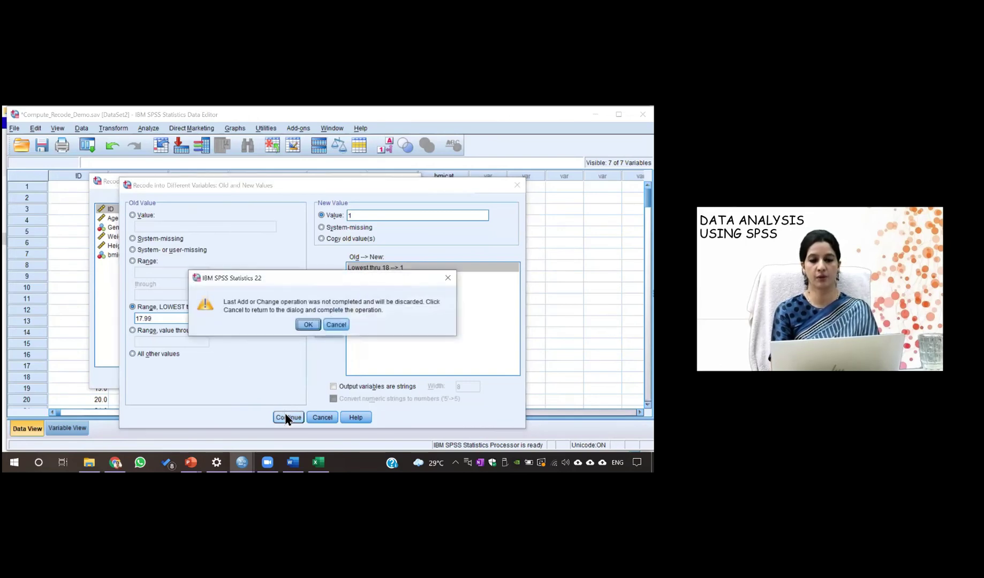
Dismiss the warning, change the category-1 rule to Lowest thru 17.99 → 1, and rerun the recode
{"action": "left_click", "coordinate": [303, 325]}
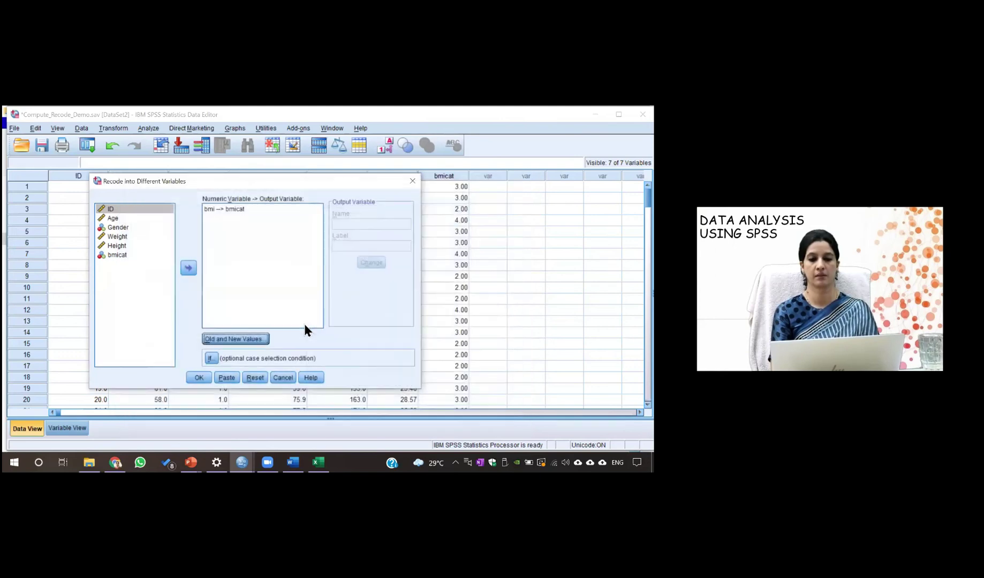
{"action": "left_click", "coordinate": [234, 339]}
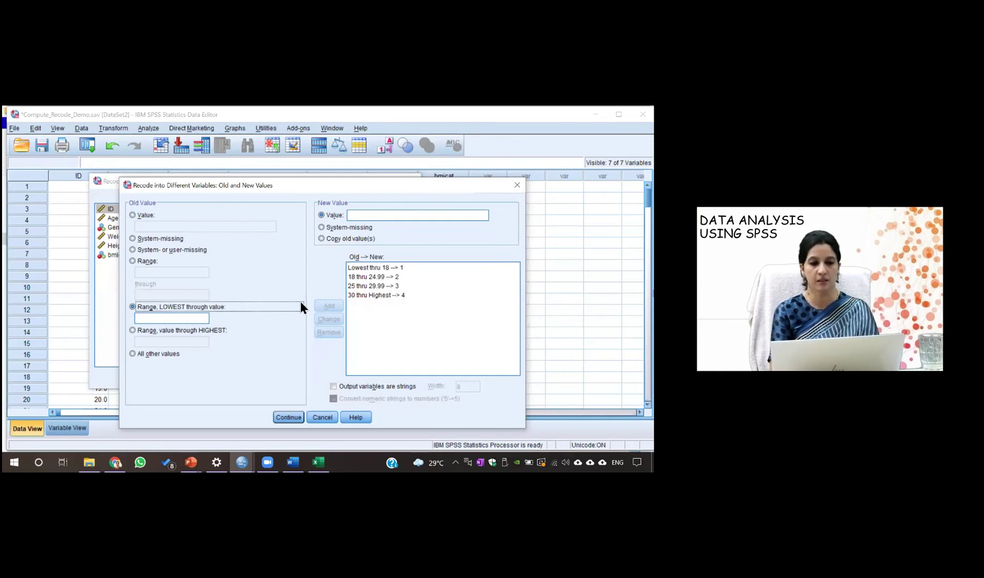
{"action": "left_click", "coordinate": [364, 268]}
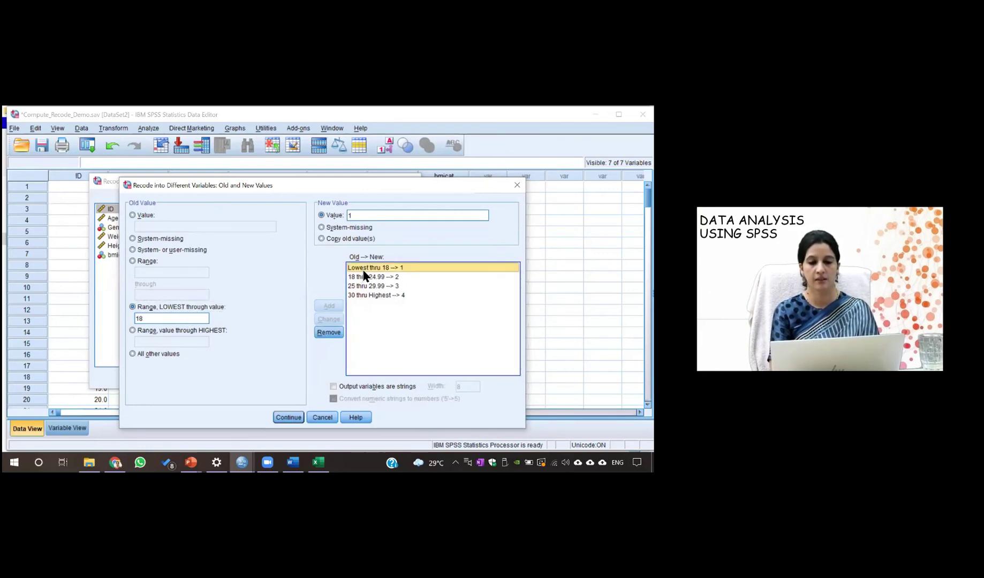
{"action": "double_click", "coordinate": [165, 321]}
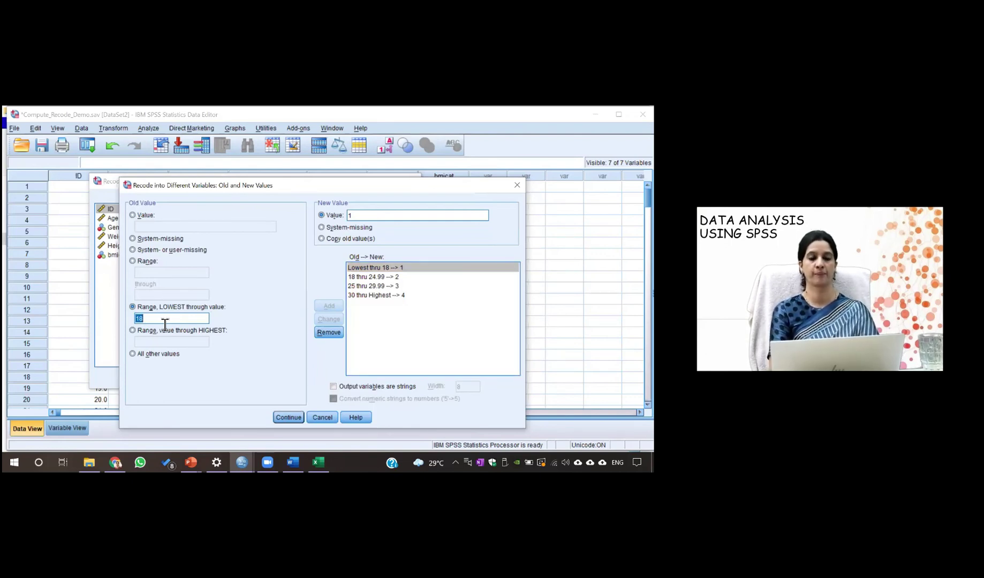
{"action": "type", "text": "17"}
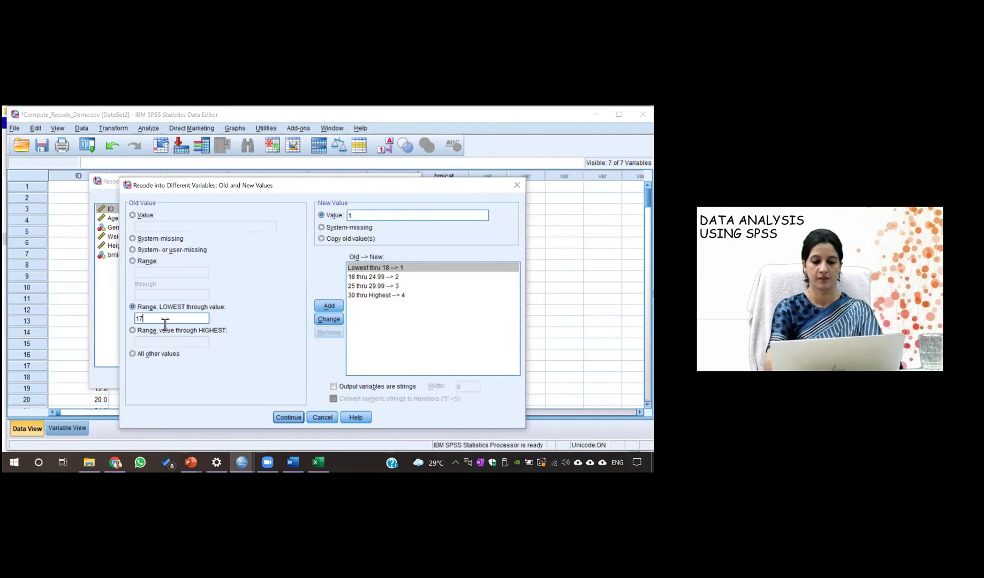
{"action": "type", "text": ".99"}
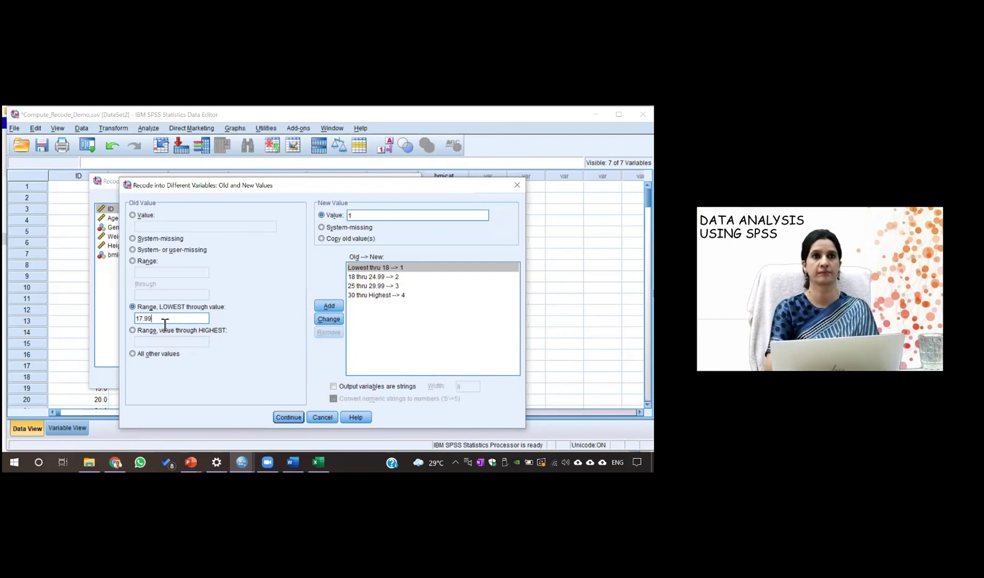
{"action": "left_click", "coordinate": [325, 318]}
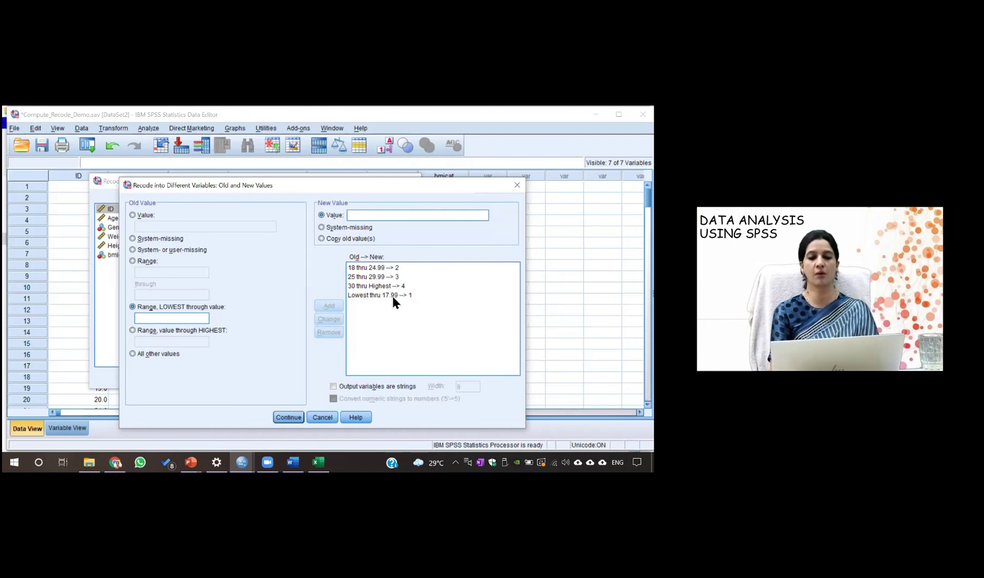
{"action": "left_click", "coordinate": [289, 417]}
{"action": "left_click", "coordinate": [198, 378]}
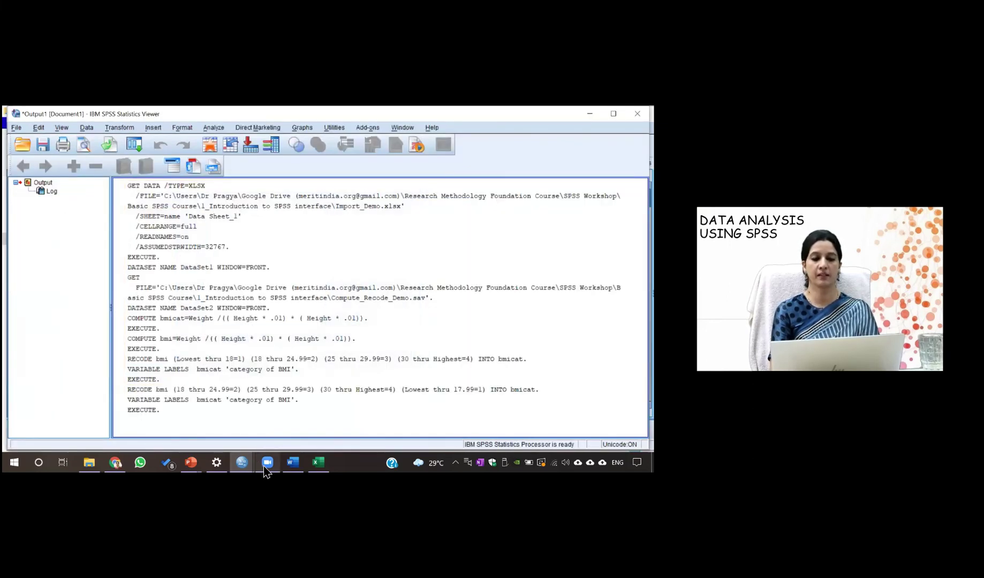
Bring the Compute_Recode_Demo data window back to the front
{"action": "mouse_move", "coordinate": [242, 463]}
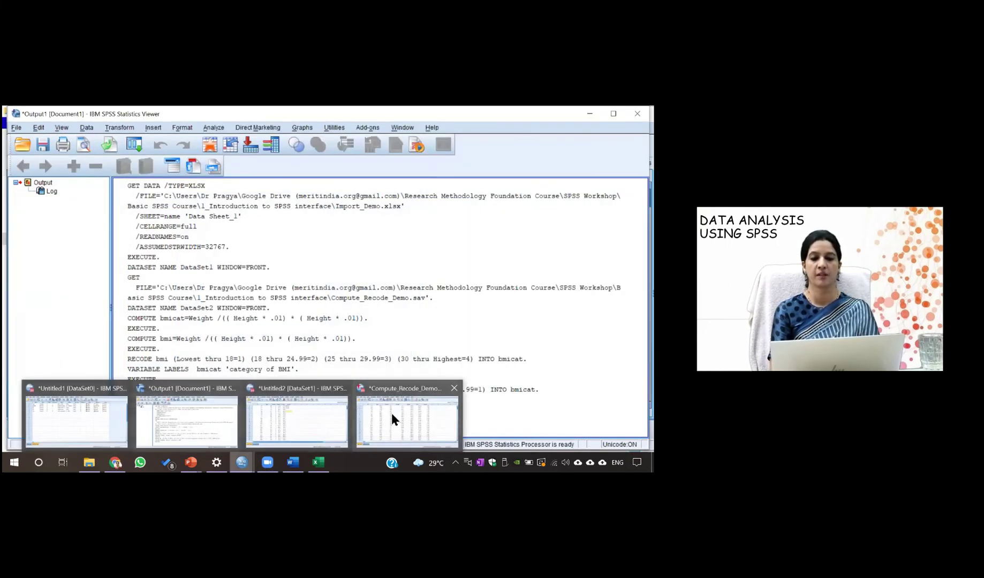
{"action": "left_click", "coordinate": [391, 413]}
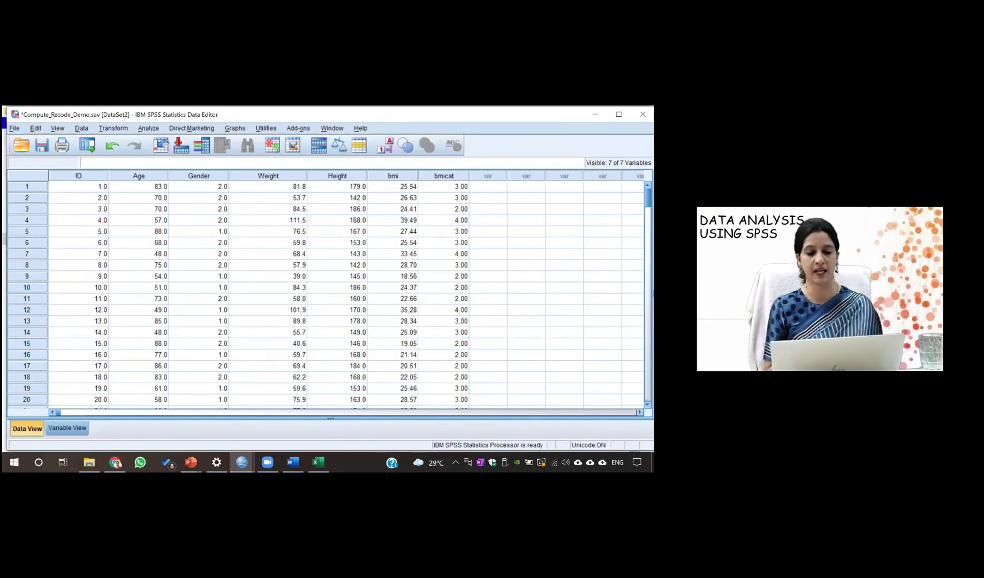
{"action": "left_click", "coordinate": [113, 129]}
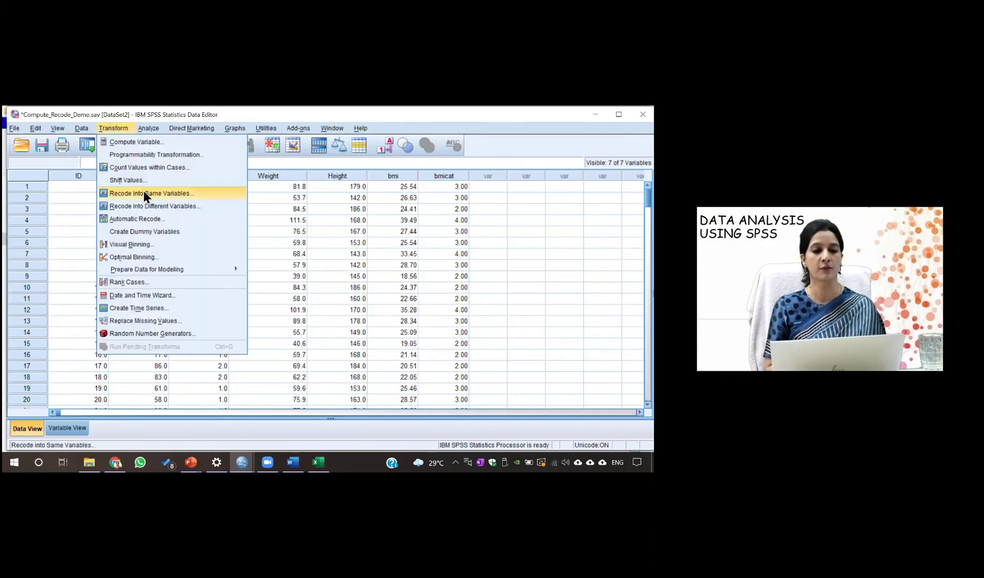
{"action": "left_click", "coordinate": [145, 193]}
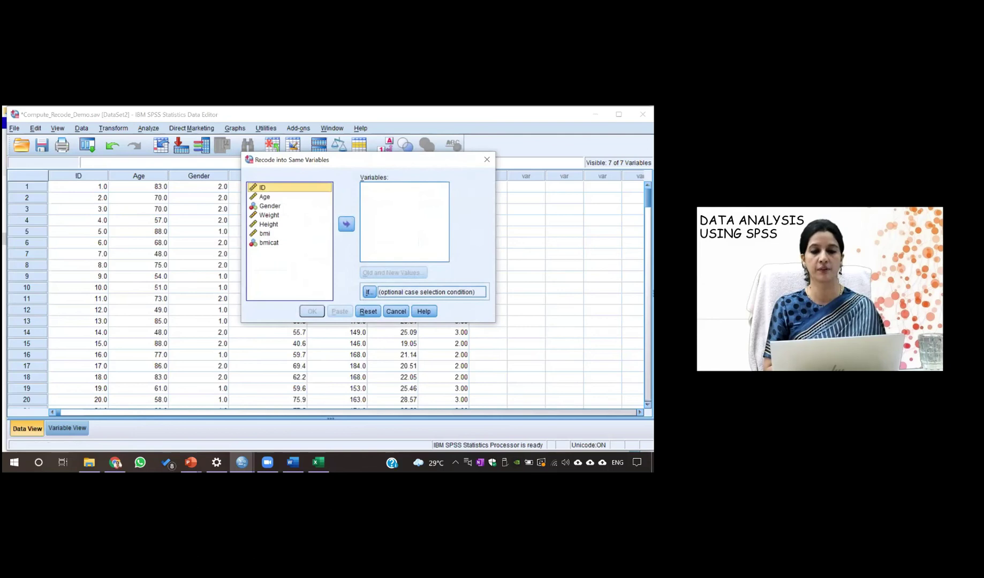
{"action": "key", "text": "Escape"}
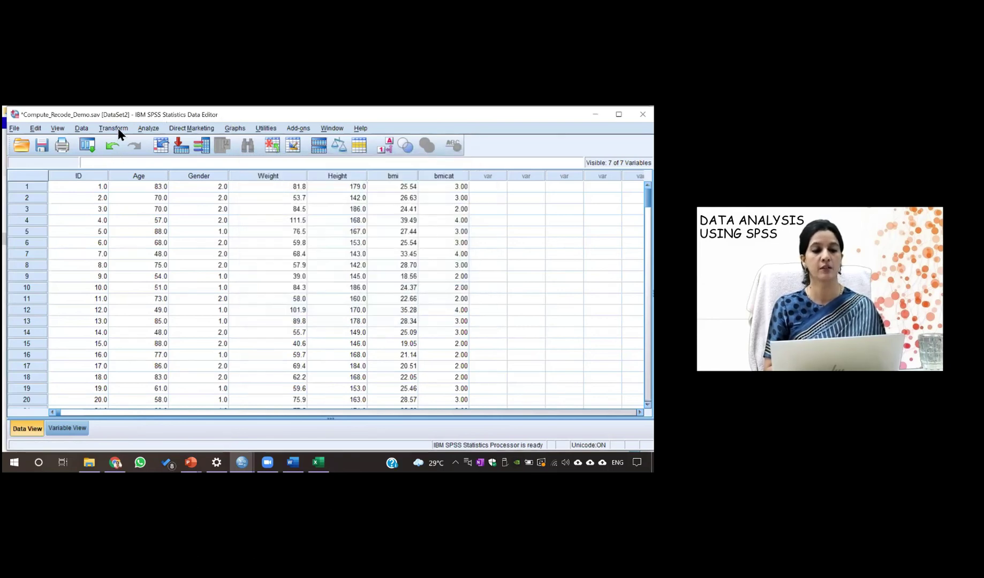
{"action": "left_click", "coordinate": [115, 129]}
{"action": "left_click", "coordinate": [142, 209]}
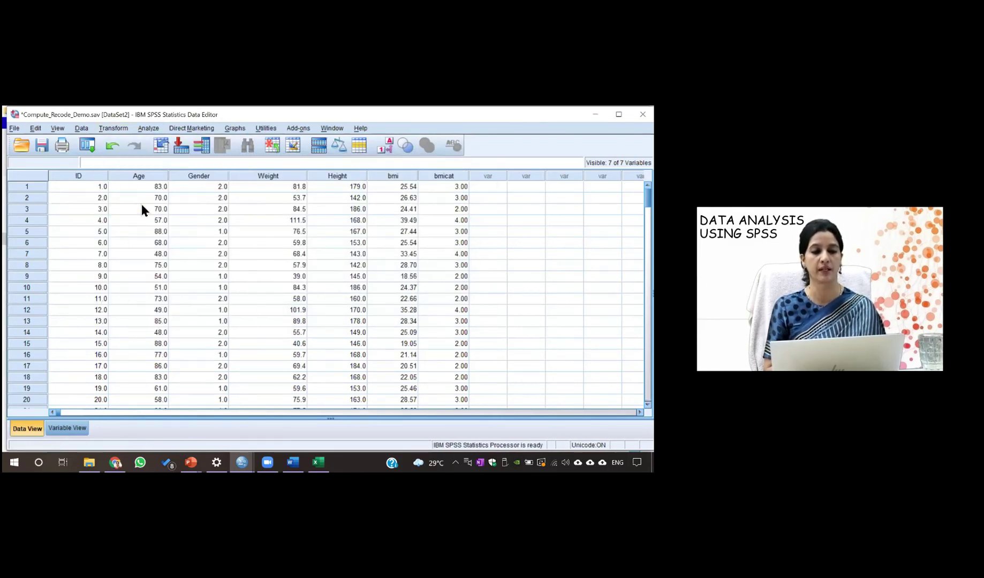
{"action": "left_click", "coordinate": [232, 339]}
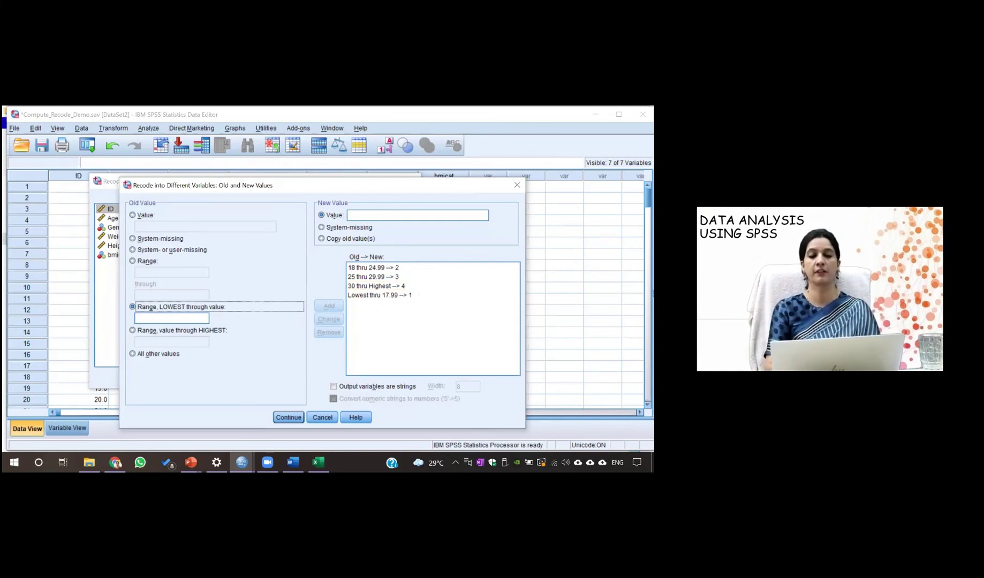
{"action": "left_click", "coordinate": [285, 417]}
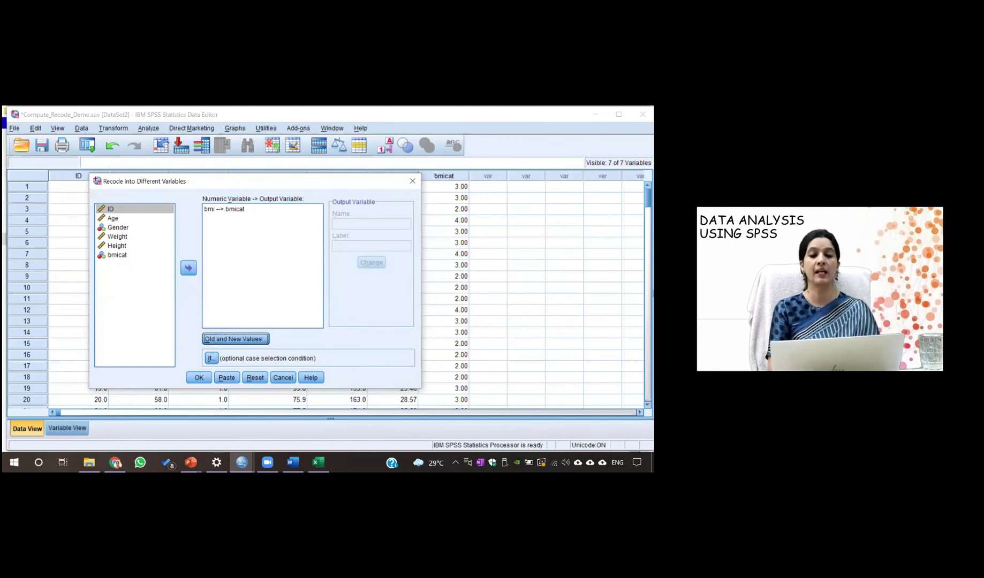
{"action": "left_click", "coordinate": [413, 181]}
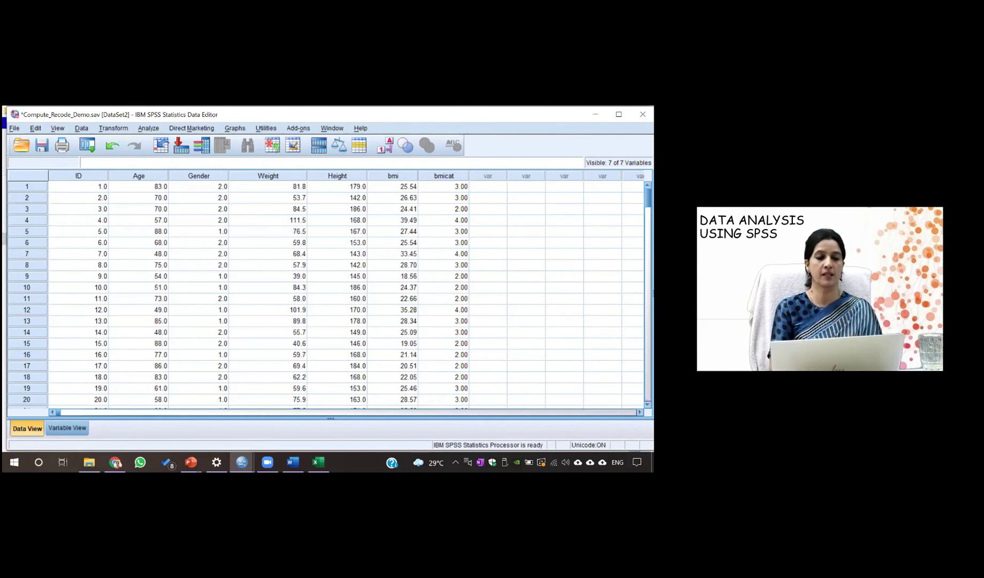
In Variable View, review Gender's value labels (1 = Female, 2 = Male) without changing them
{"action": "left_click", "coordinate": [58, 428]}
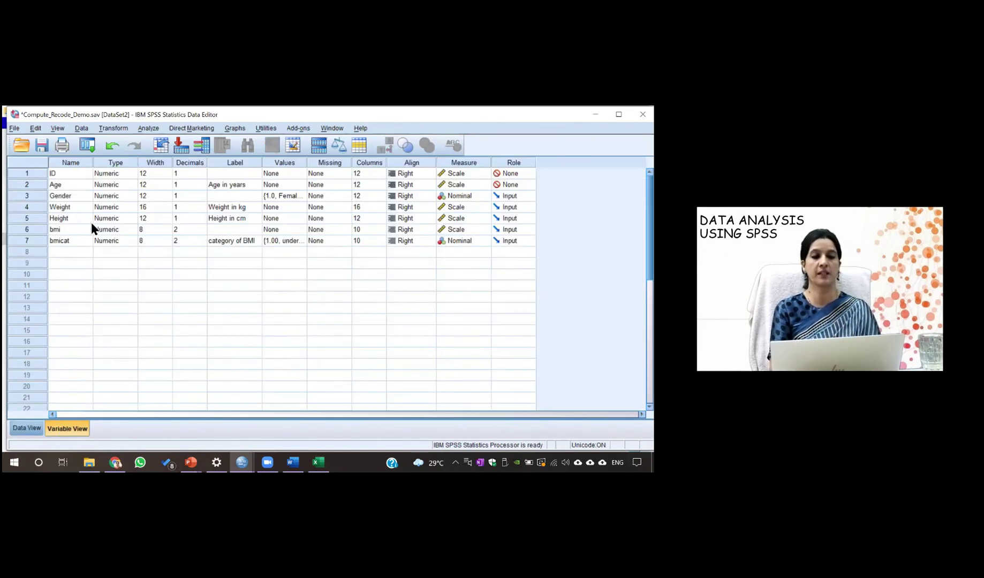
{"action": "left_click", "coordinate": [32, 427]}
{"action": "left_click", "coordinate": [59, 429]}
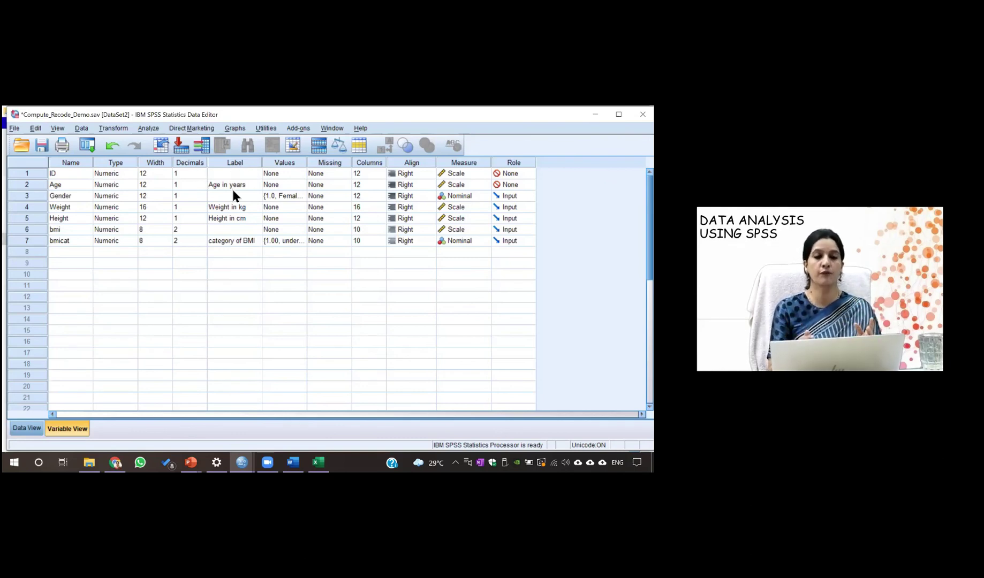
{"action": "left_click", "coordinate": [300, 196]}
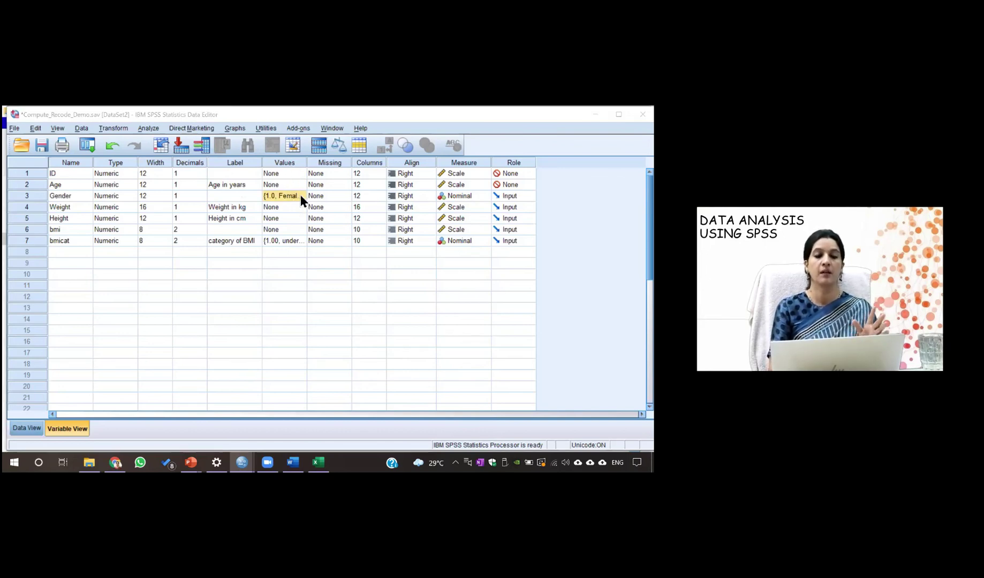
{"action": "left_click", "coordinate": [301, 196]}
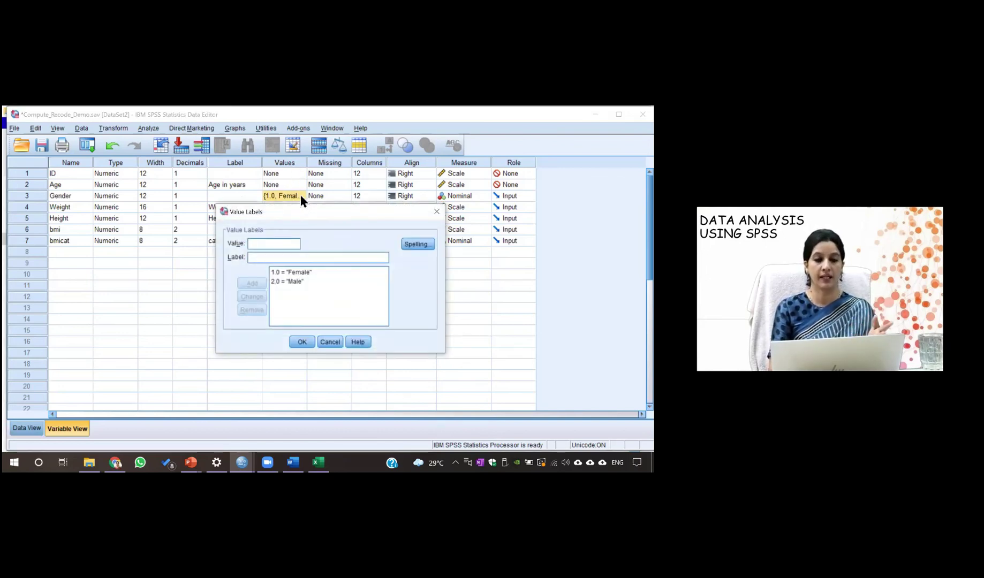
{"action": "left_click", "coordinate": [302, 341]}
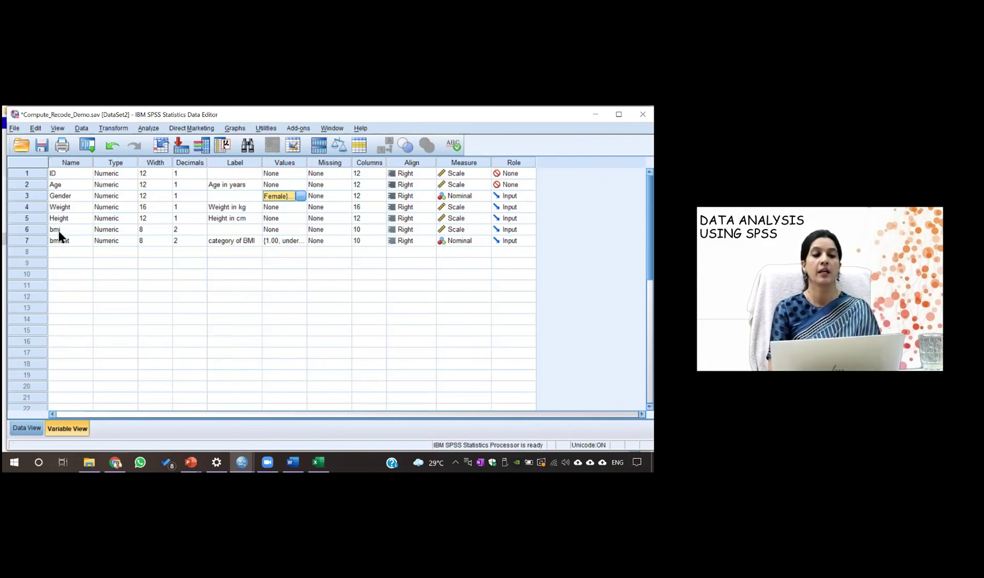
{"action": "left_click", "coordinate": [15, 129]}
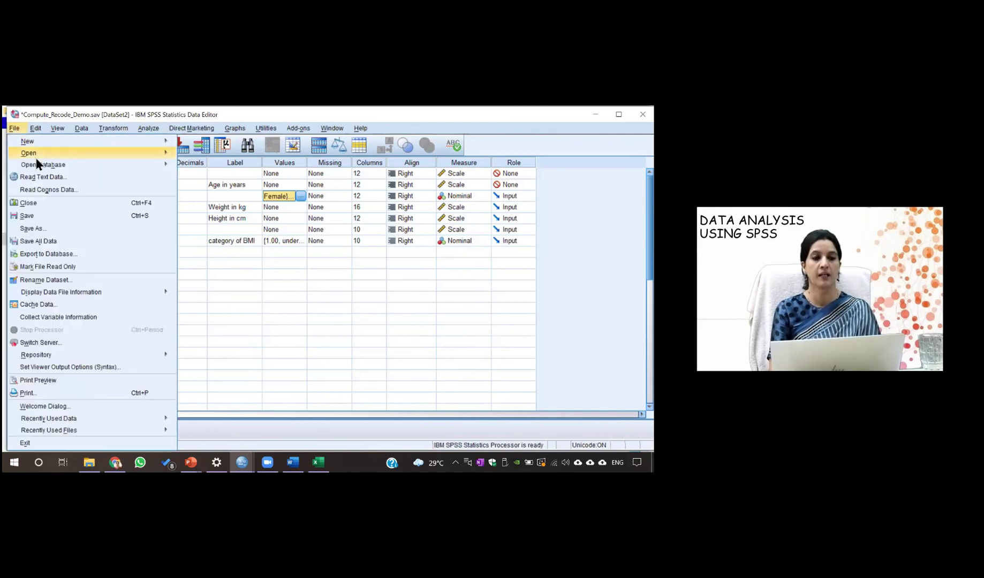
{"action": "mouse_move", "coordinate": [90, 154]}
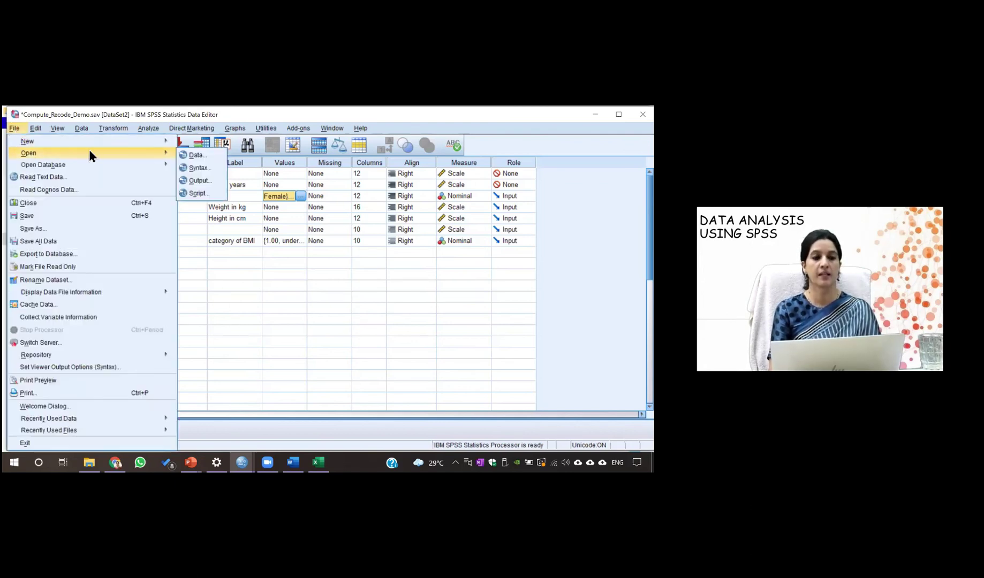
{"action": "left_click", "coordinate": [185, 156]}
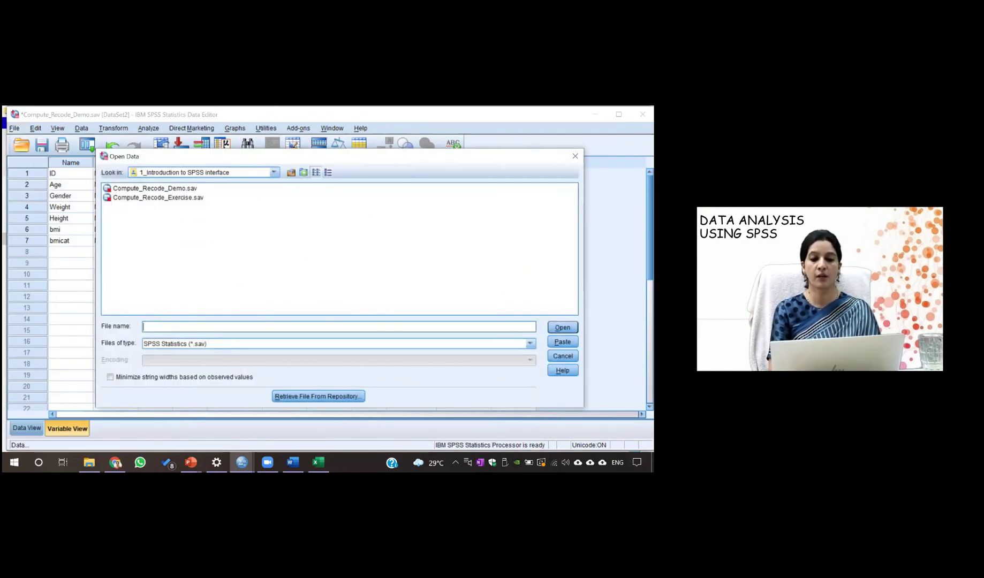
{"action": "left_click", "coordinate": [530, 343]}
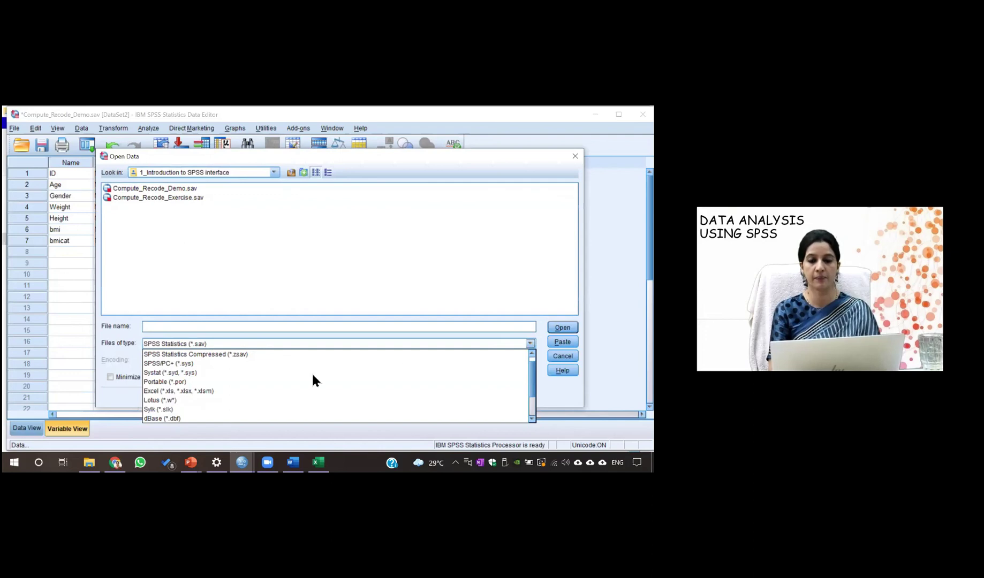
{"action": "left_click", "coordinate": [236, 392]}
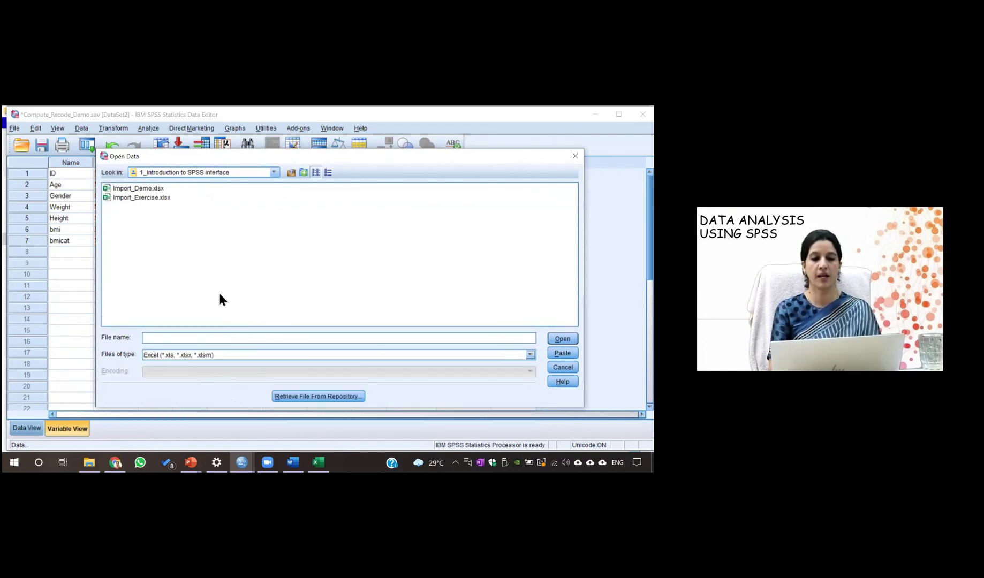
{"action": "left_click", "coordinate": [135, 190]}
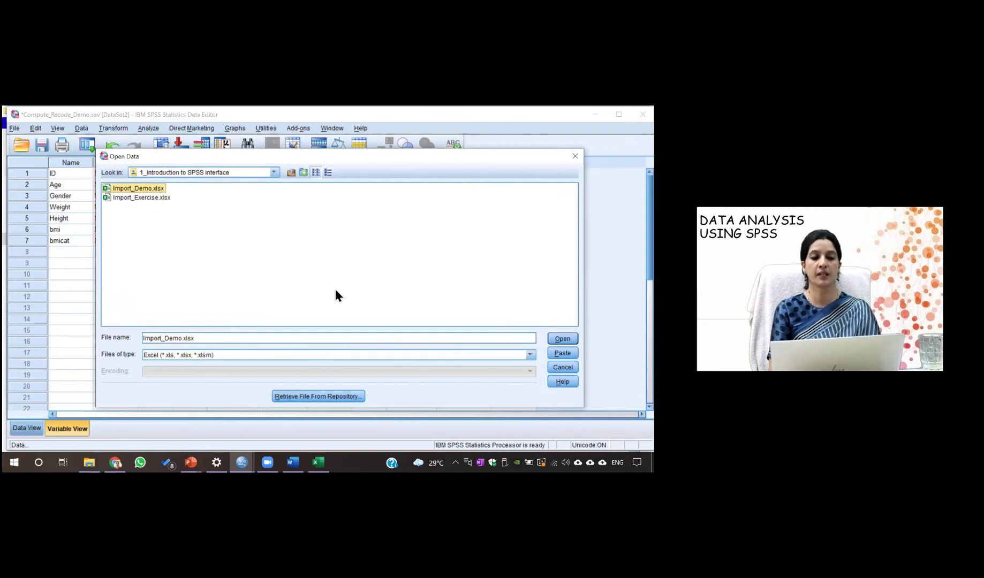
{"action": "left_click", "coordinate": [562, 339]}
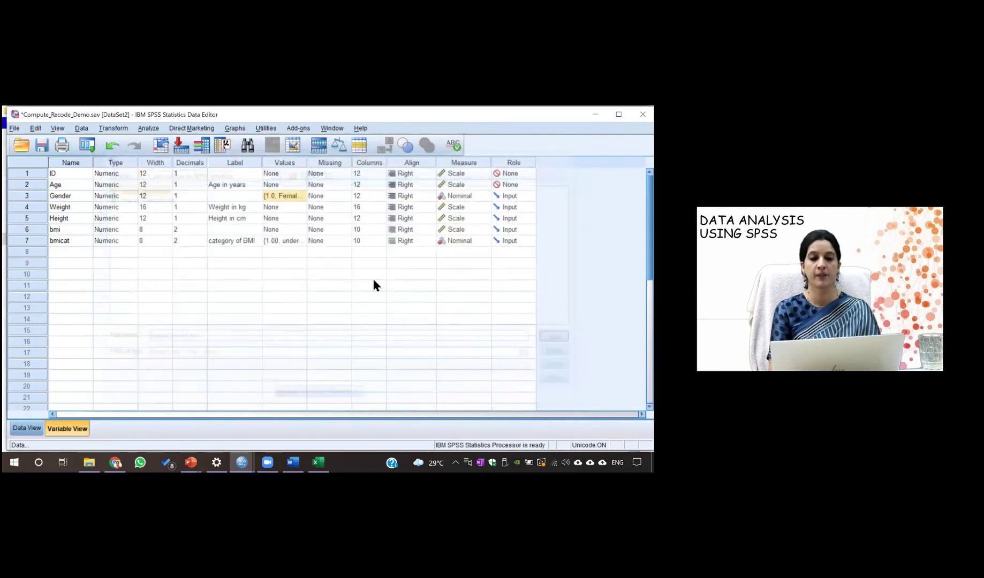
{"action": "left_click", "coordinate": [593, 277]}
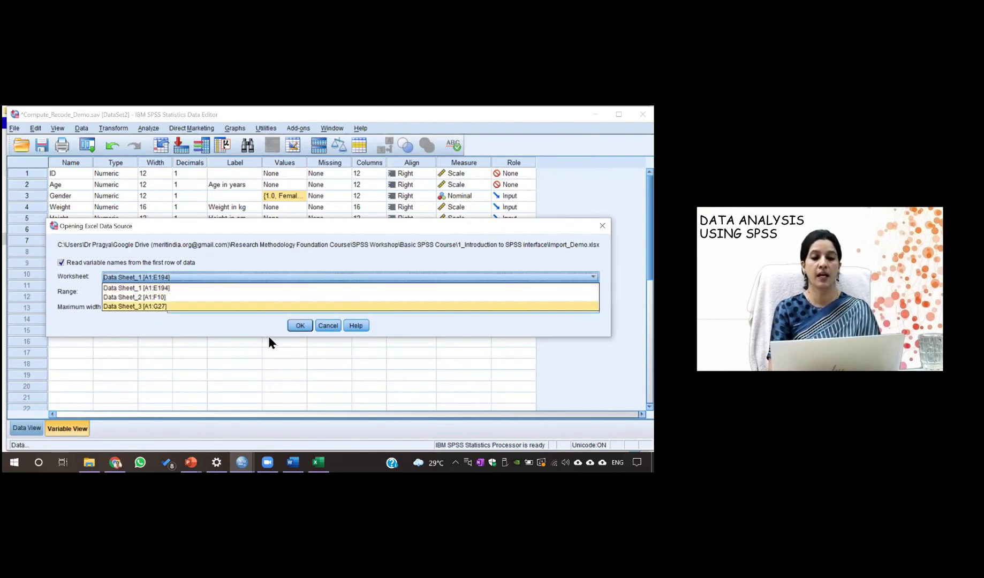
{"action": "left_click", "coordinate": [198, 276]}
{"action": "left_click", "coordinate": [299, 326]}
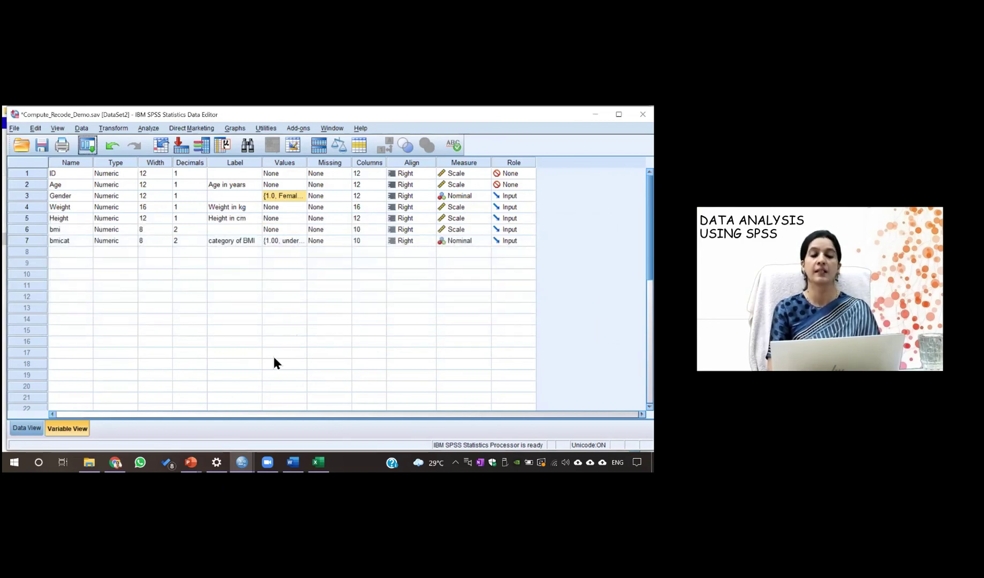
Check the data grid, then rerun Compute Variable for bmi but decline overwriting it and close the dialog
{"action": "left_click", "coordinate": [22, 428]}
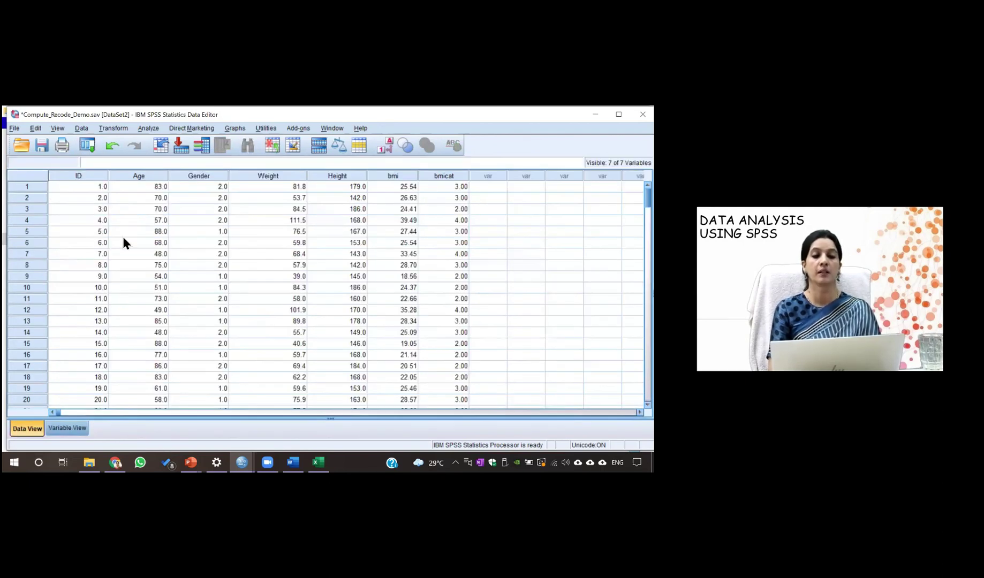
{"action": "left_click", "coordinate": [121, 131]}
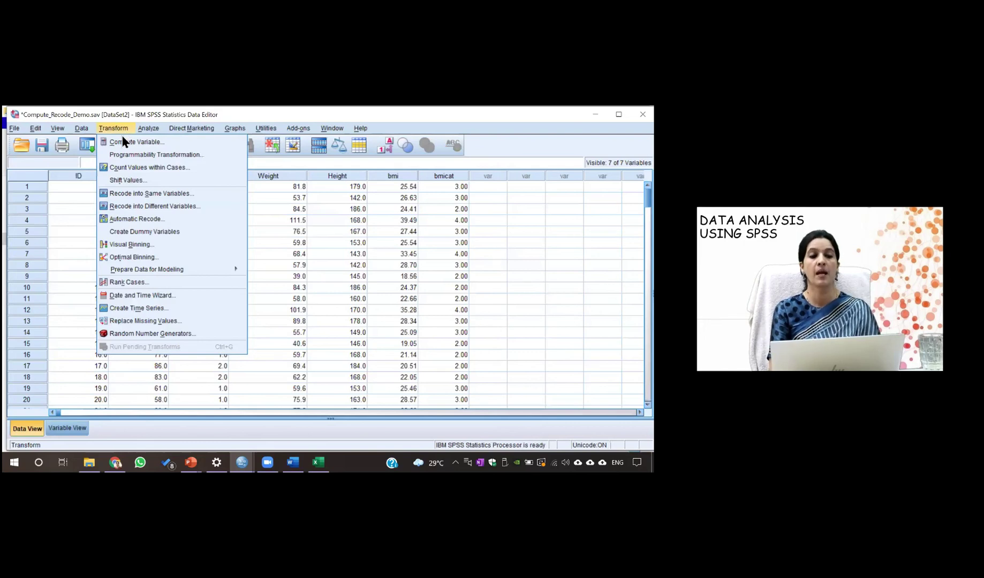
{"action": "left_click", "coordinate": [124, 143]}
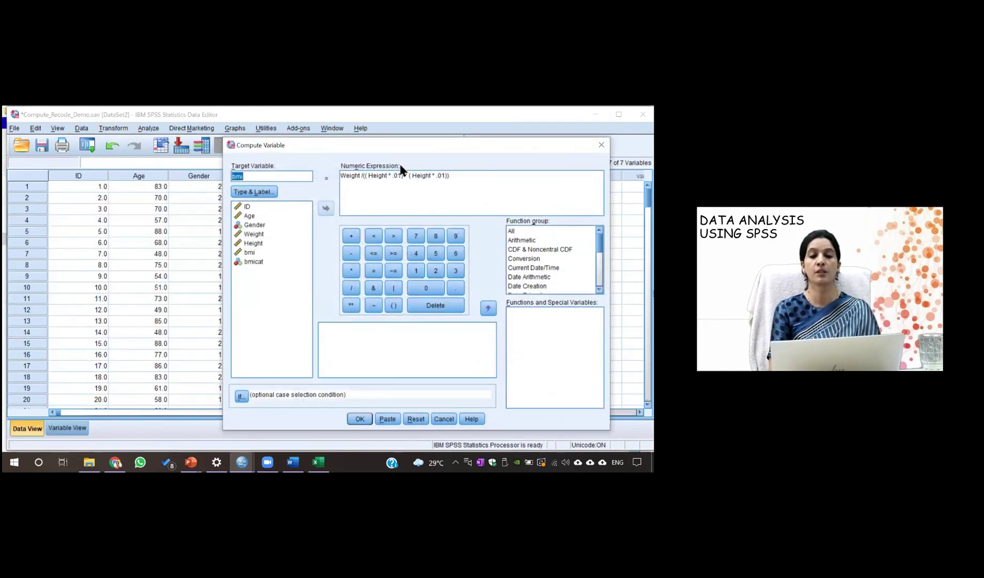
{"action": "left_click", "coordinate": [360, 419]}
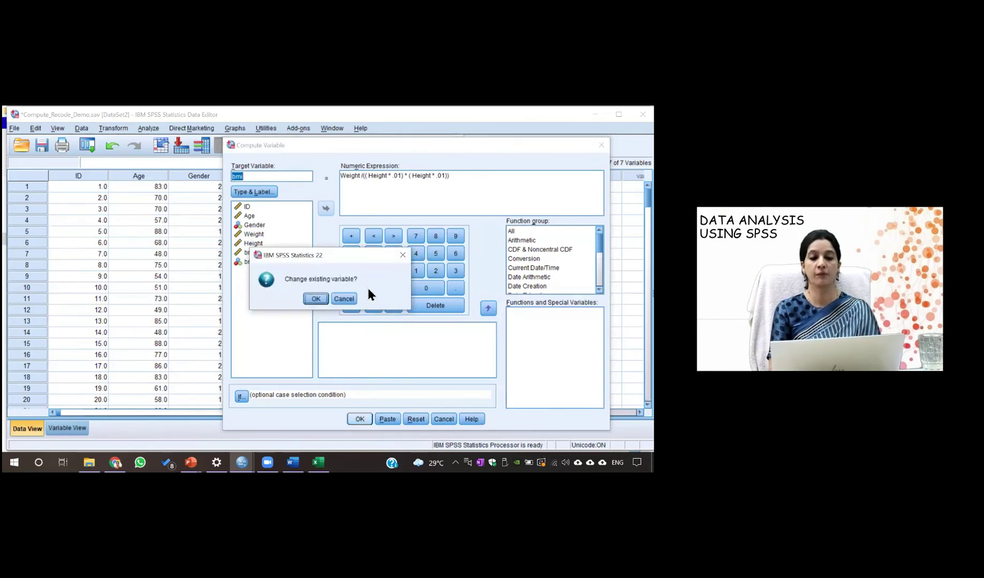
{"action": "left_click", "coordinate": [345, 298]}
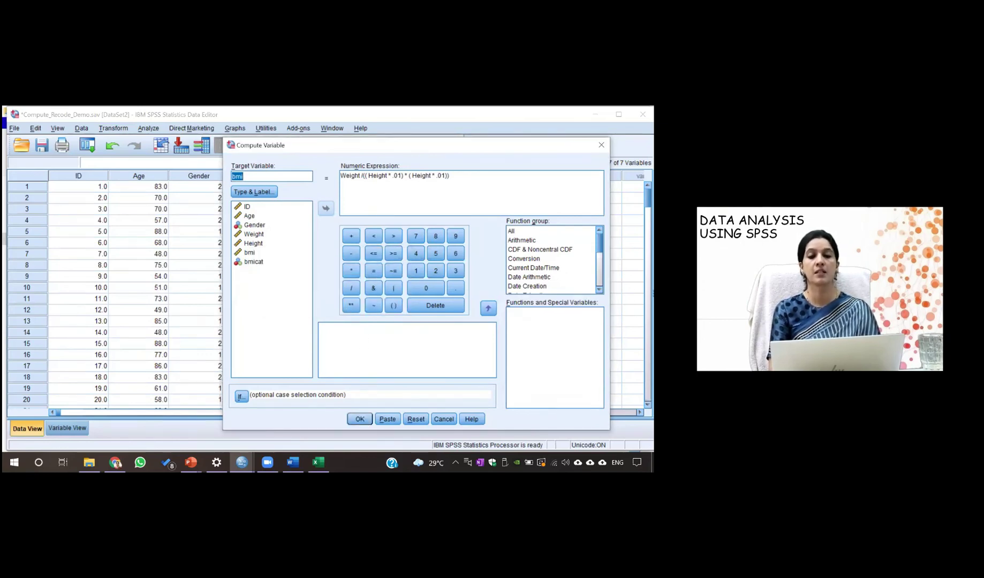
{"action": "left_click", "coordinate": [602, 144]}
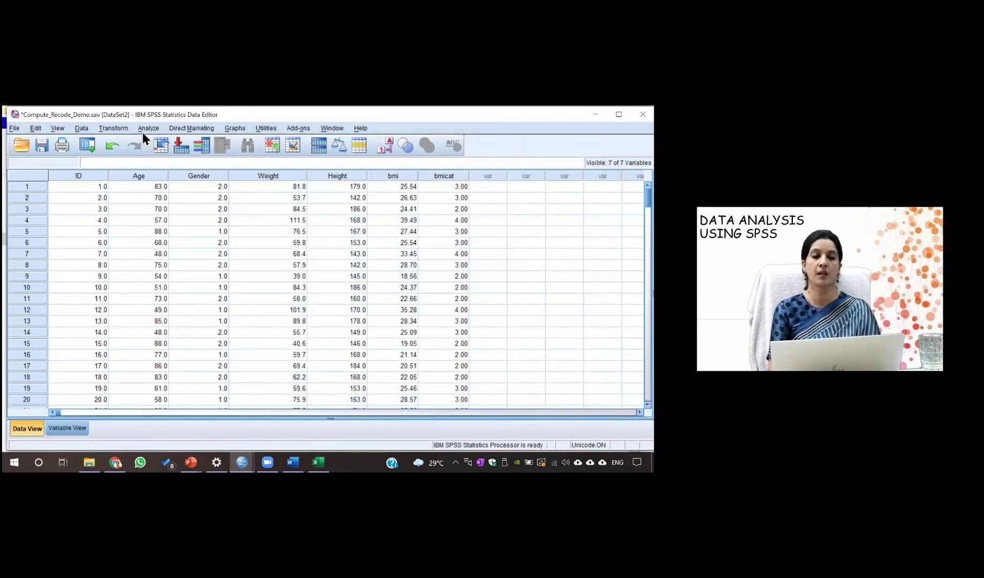
Reopen Recode into Different Variables for bmi → bmicat and bring up its Old and New Values rules
{"action": "left_click", "coordinate": [126, 128]}
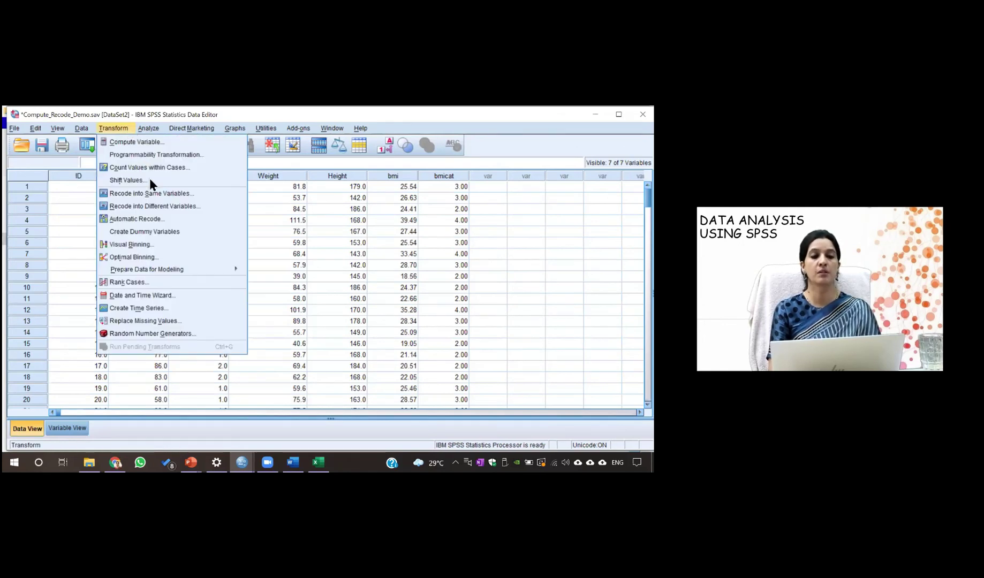
{"action": "left_click", "coordinate": [158, 210]}
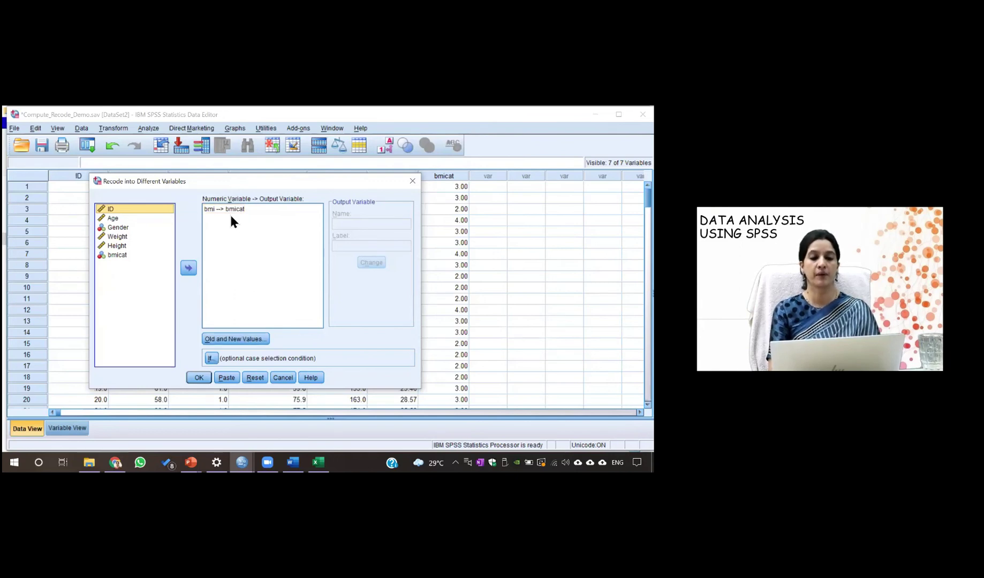
{"action": "left_click", "coordinate": [238, 209]}
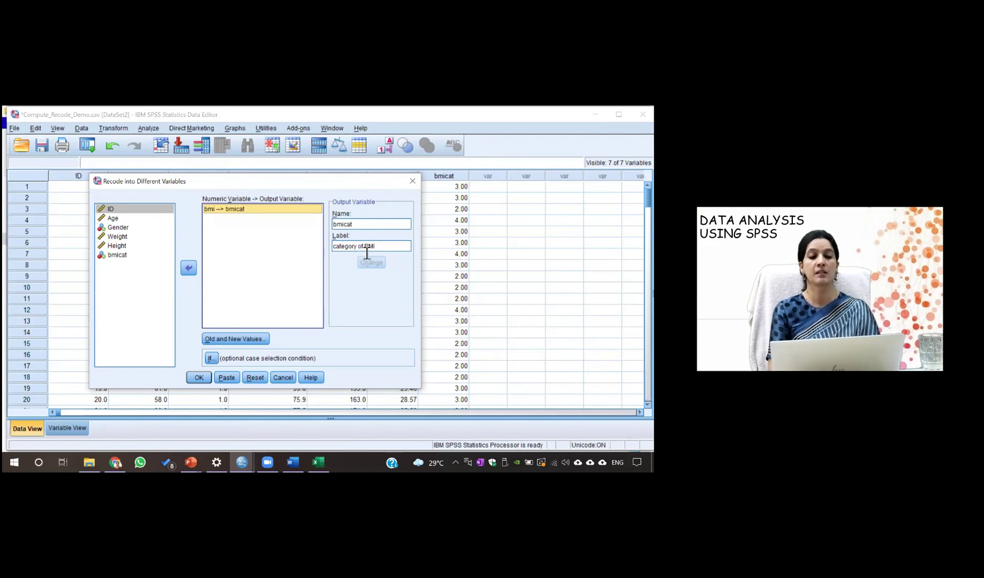
{"action": "left_click", "coordinate": [244, 339]}
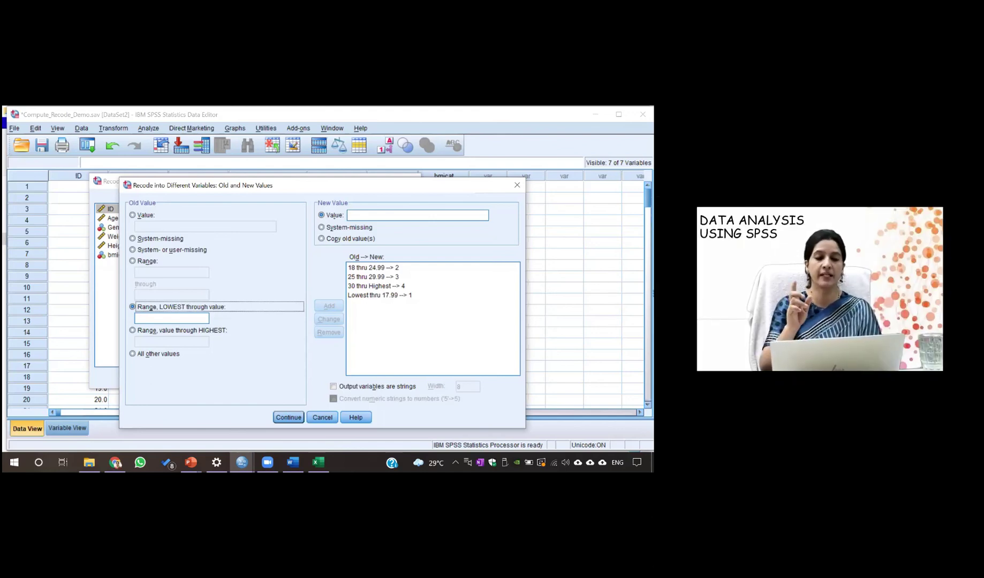
Change the category-2 rule's lower bound from 18 to 18.1, giving 18.1 thru 24.99 → 2
{"action": "left_click", "coordinate": [356, 267]}
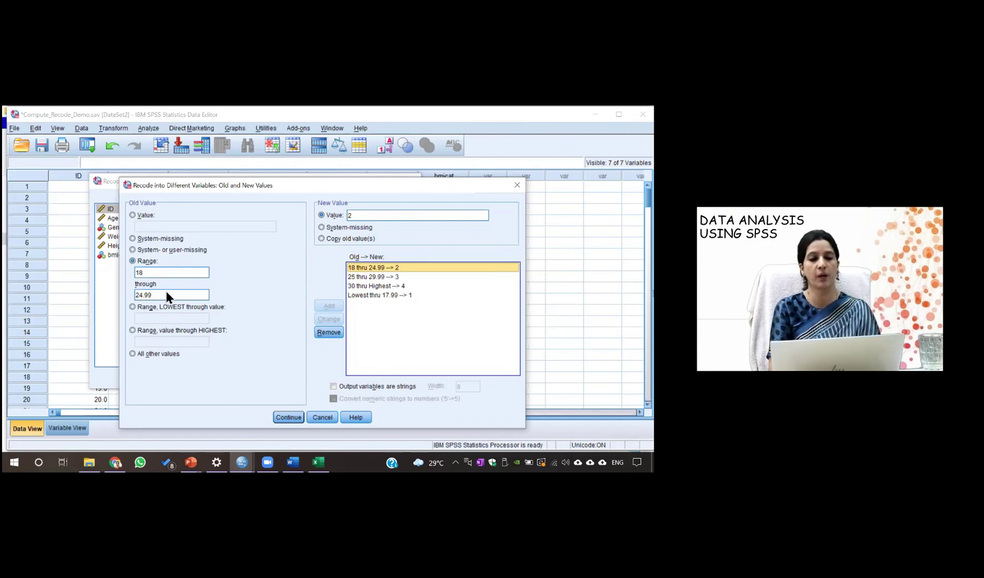
{"action": "right_click", "coordinate": [150, 276]}
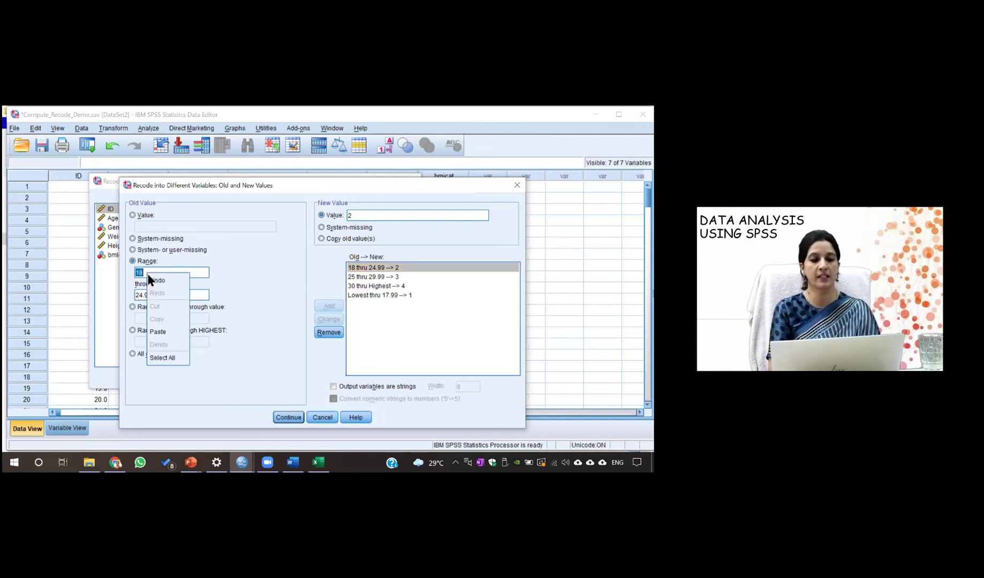
{"action": "left_click", "coordinate": [211, 275]}
{"action": "left_click", "coordinate": [185, 277]}
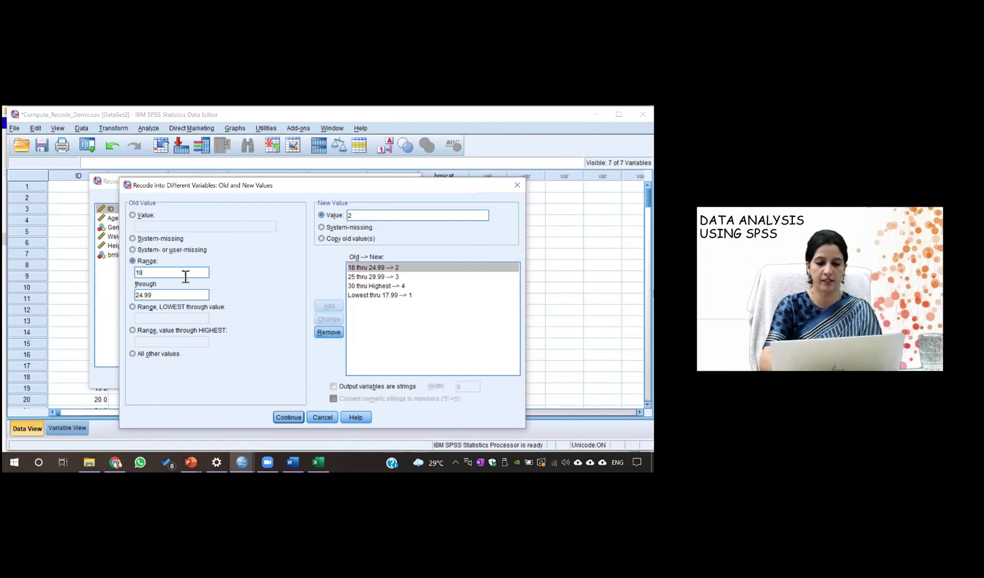
{"action": "type", "text": ".1"}
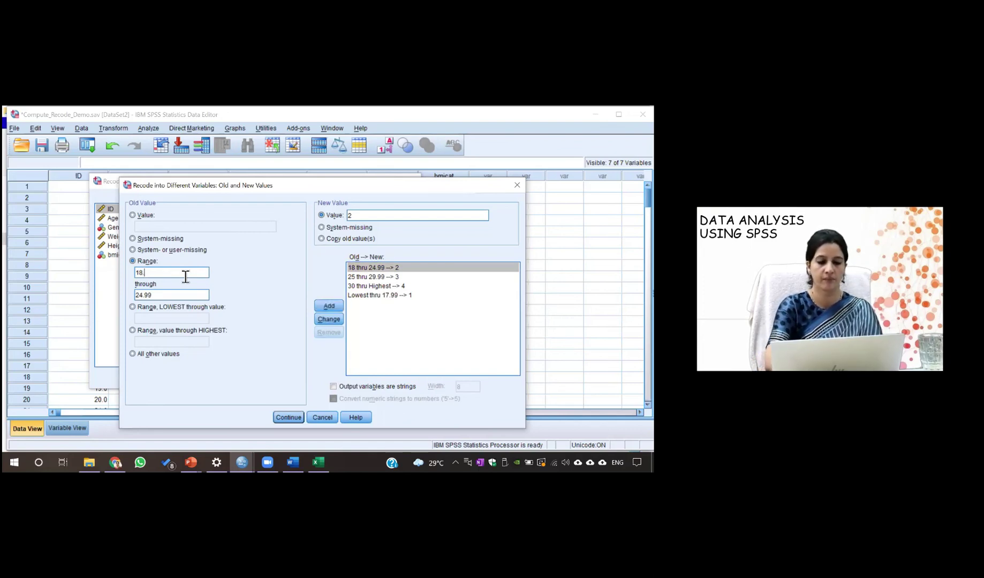
{"action": "left_click", "coordinate": [328, 320]}
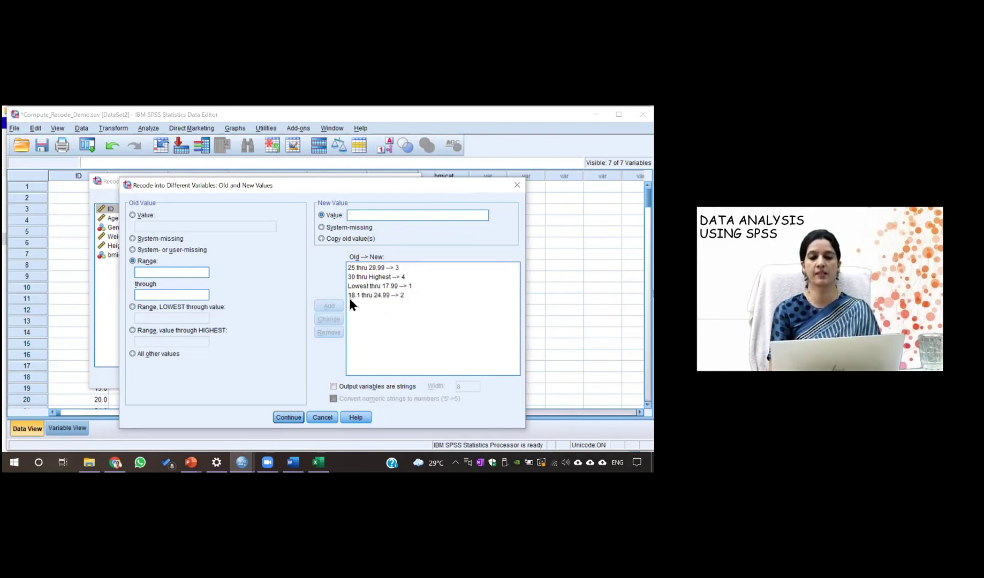
{"action": "left_click", "coordinate": [380, 287]}
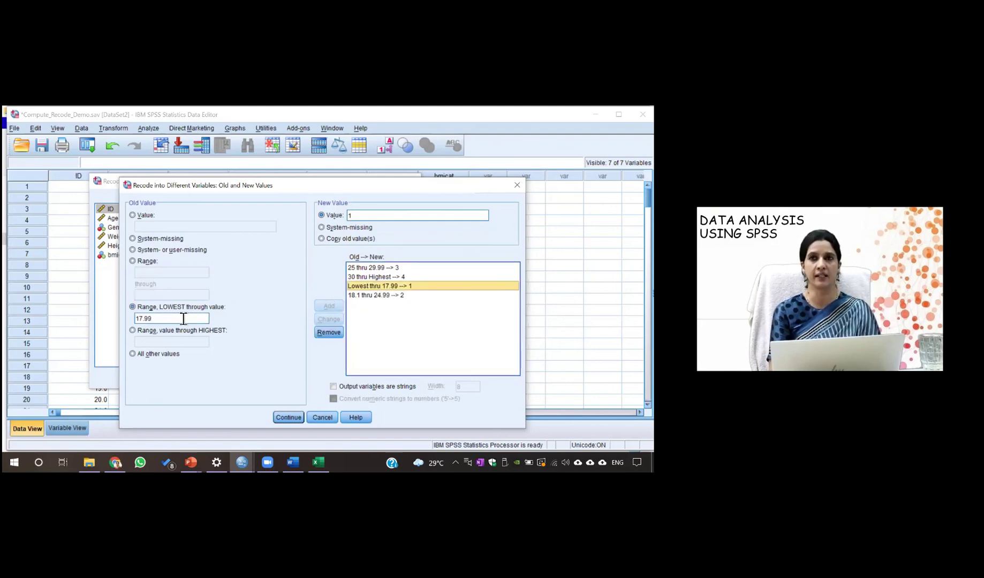